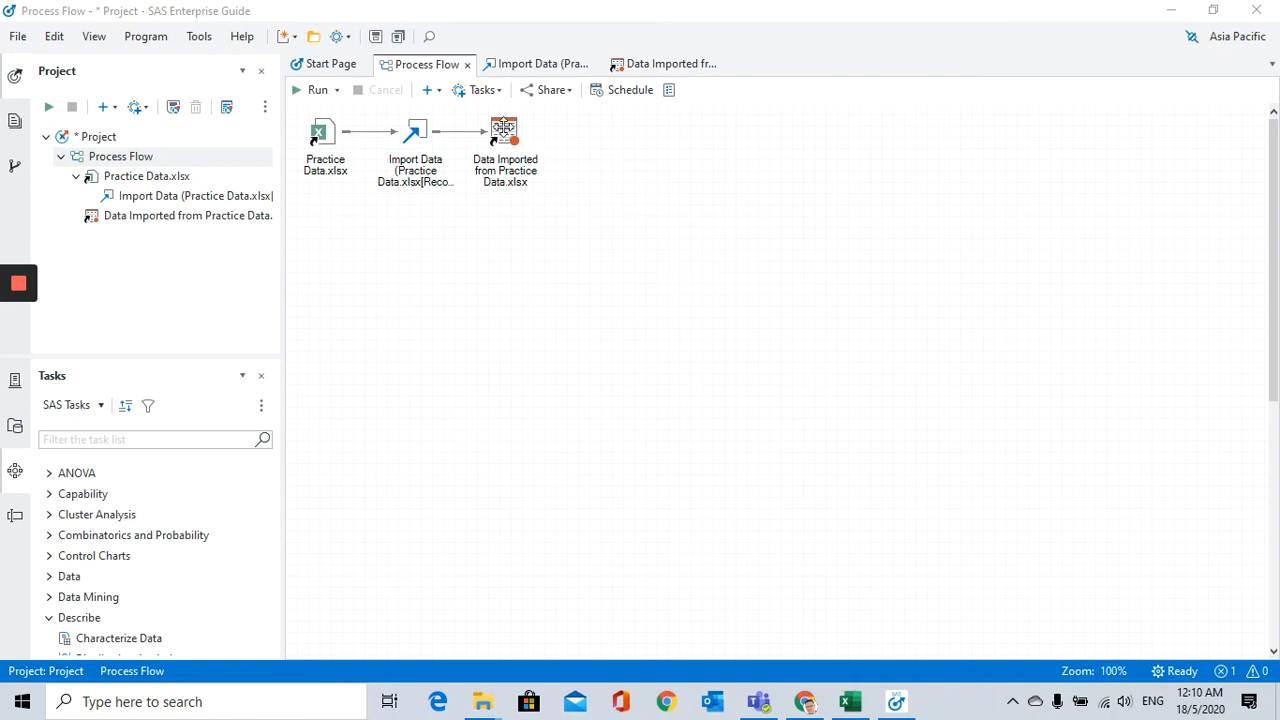
Step: Open the data imported from Practice Data.xlsx and examine the Age_Scale, Premium and Program columns
double_click(503, 129)
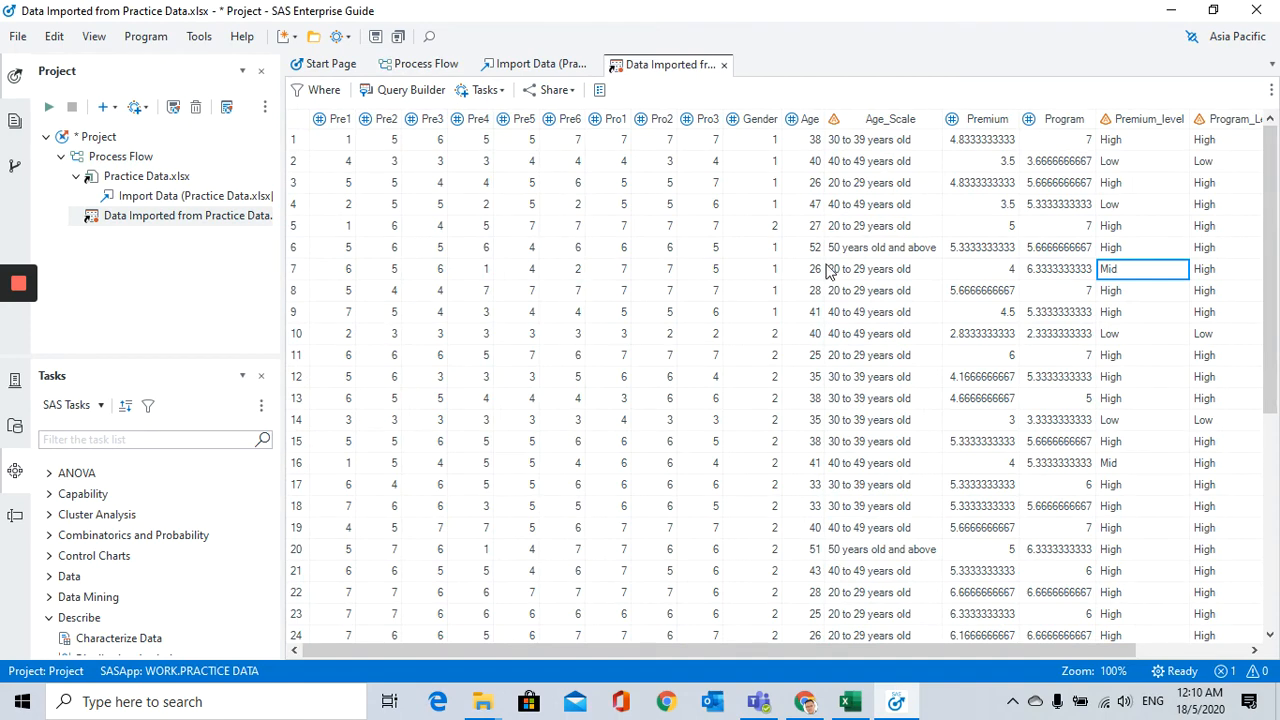
click(993, 120)
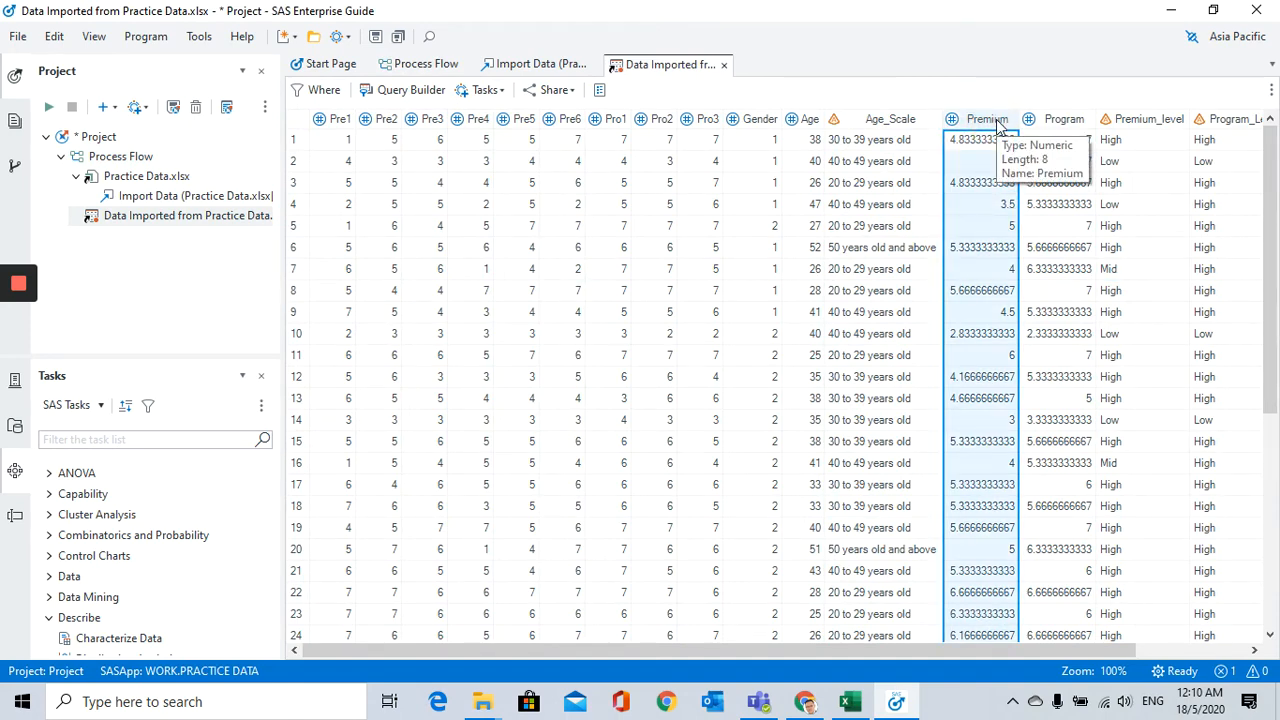
click(1062, 120)
click(970, 122)
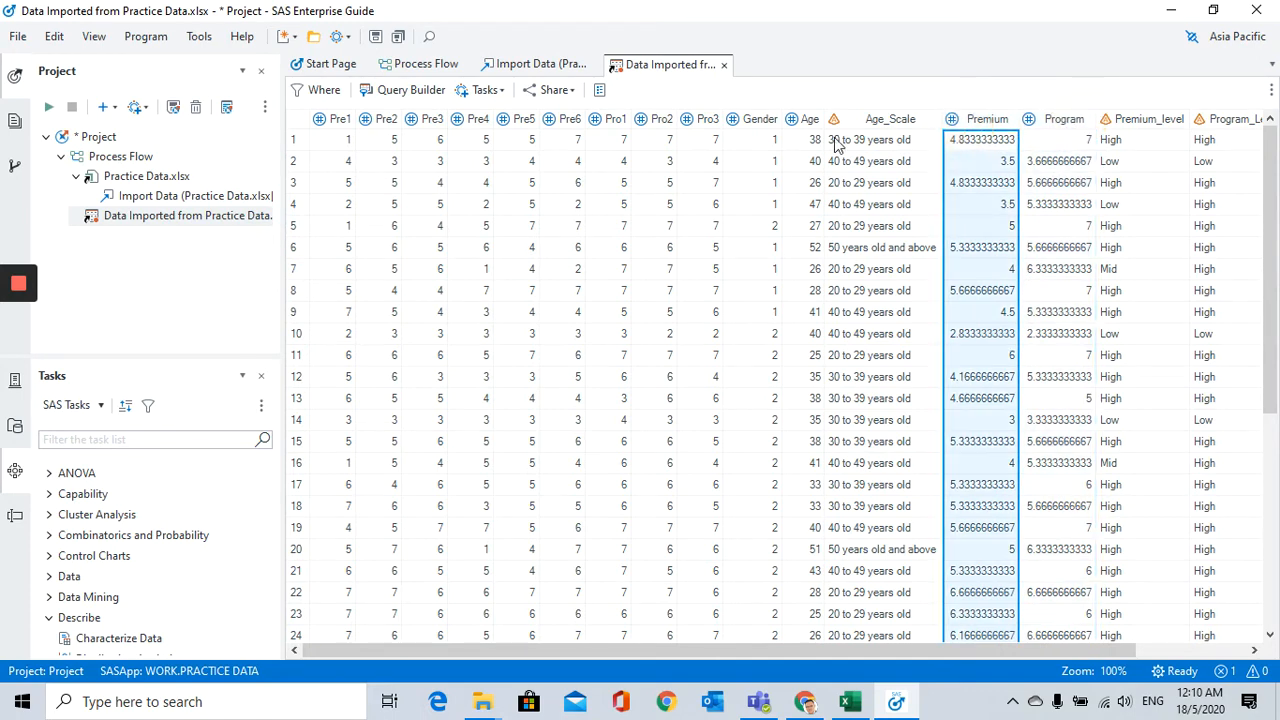
click(862, 120)
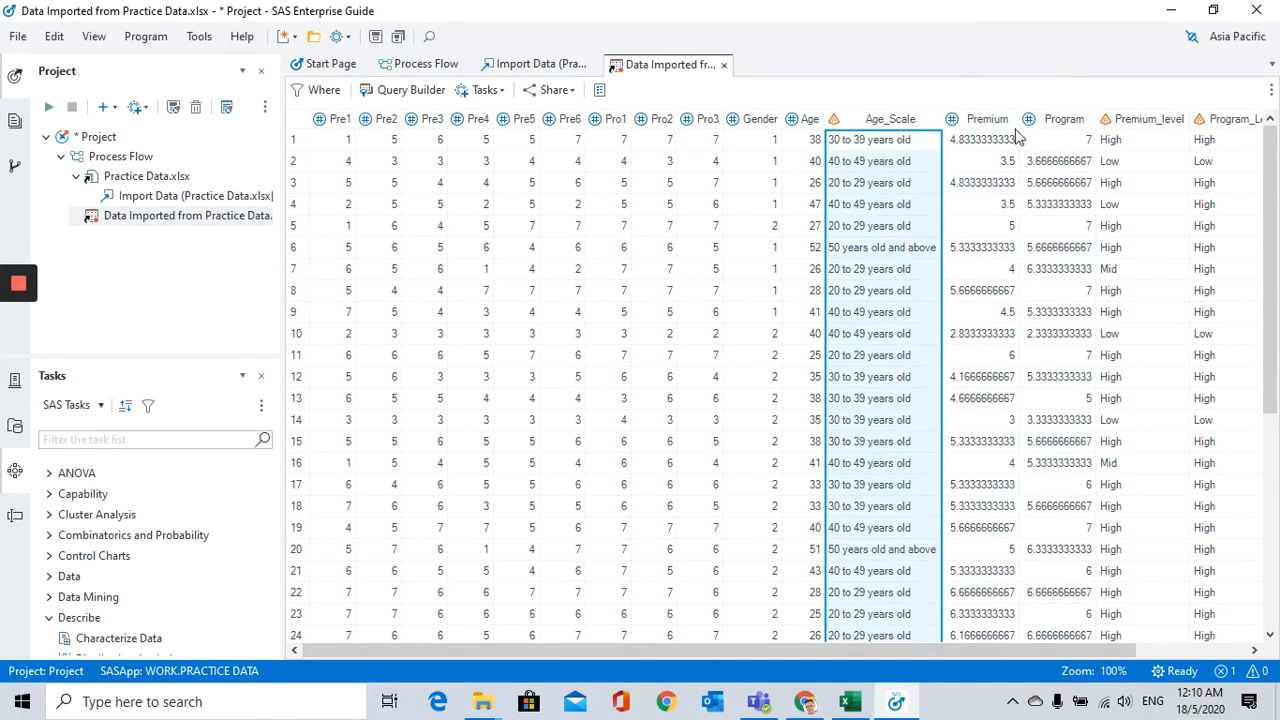
click(978, 119)
shift+click(1062, 119)
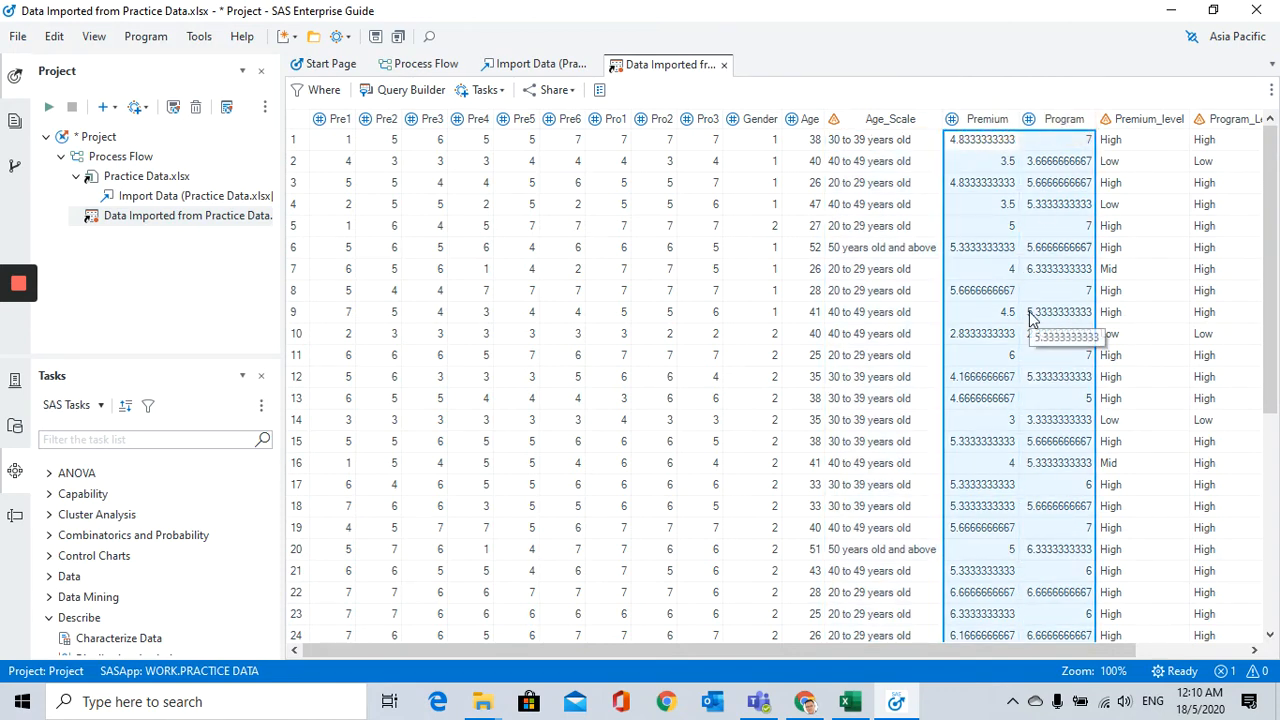
drag(1124, 663, 1188, 655)
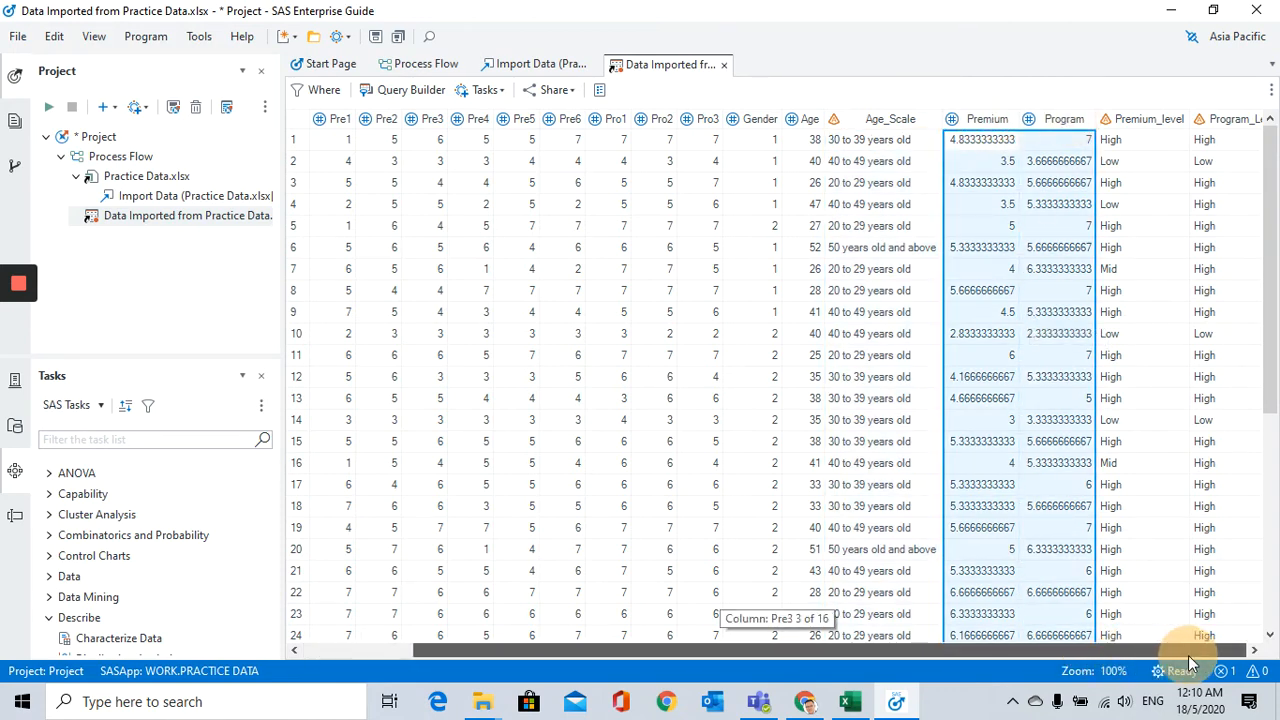
Step: Examine the Premium_level and Program_Level columns alongside the Premium and Gender columns
click(1035, 119)
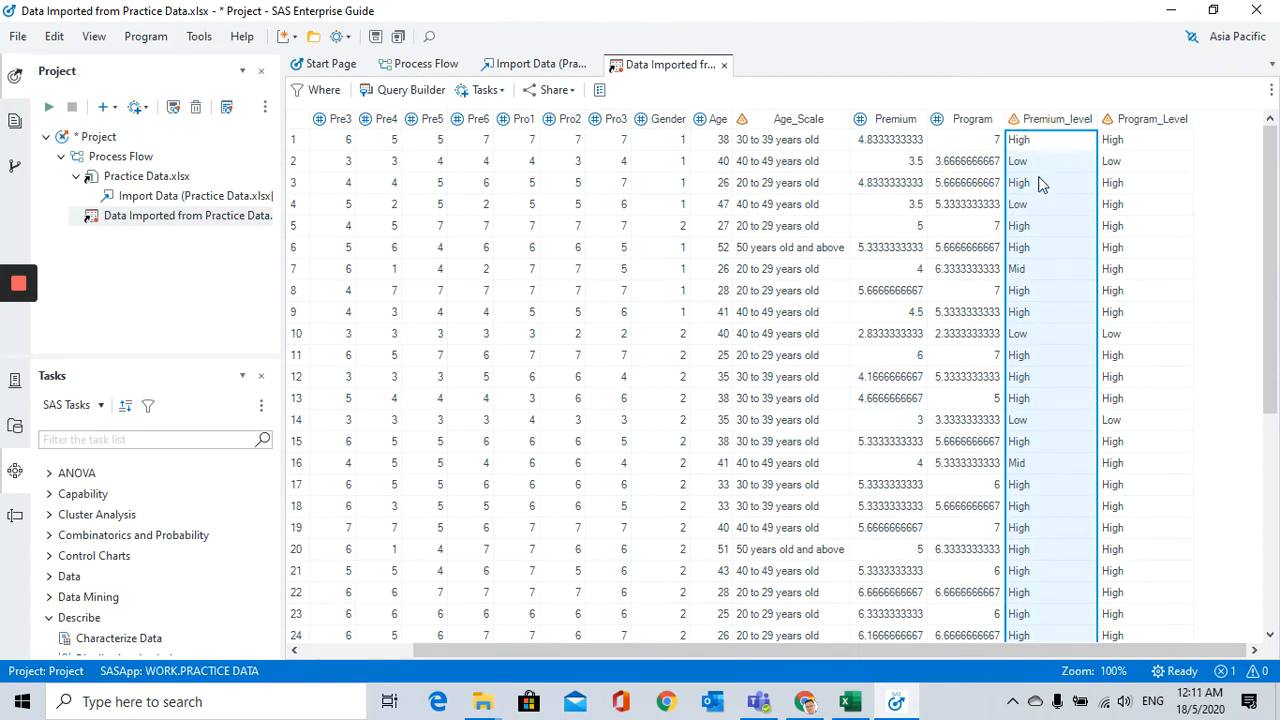
click(895, 119)
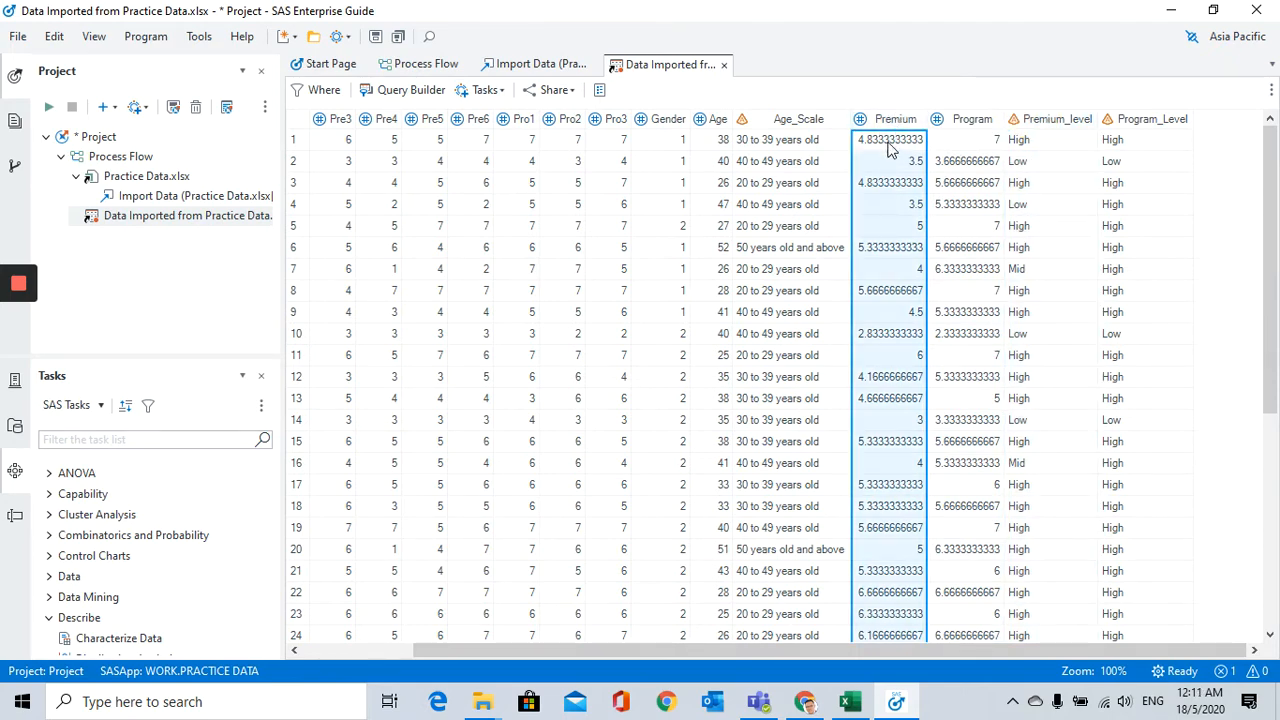
click(1022, 142)
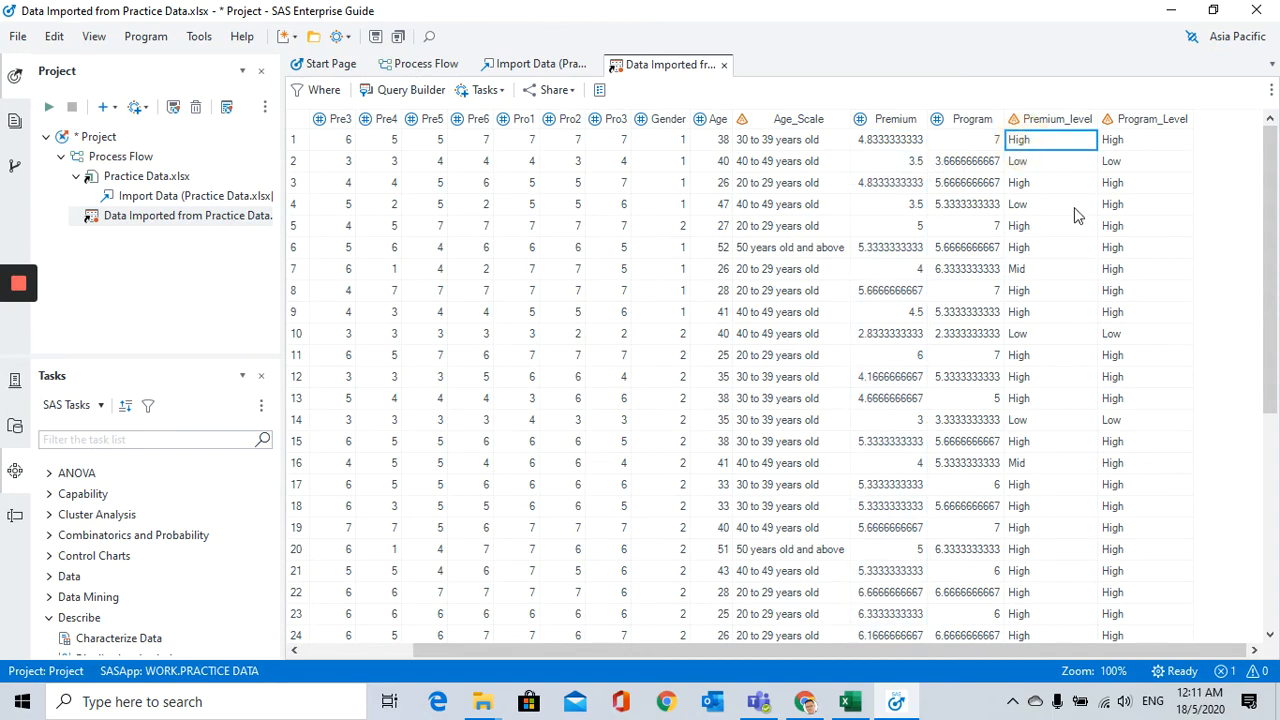
click(1053, 119)
click(1130, 119)
click(1052, 121)
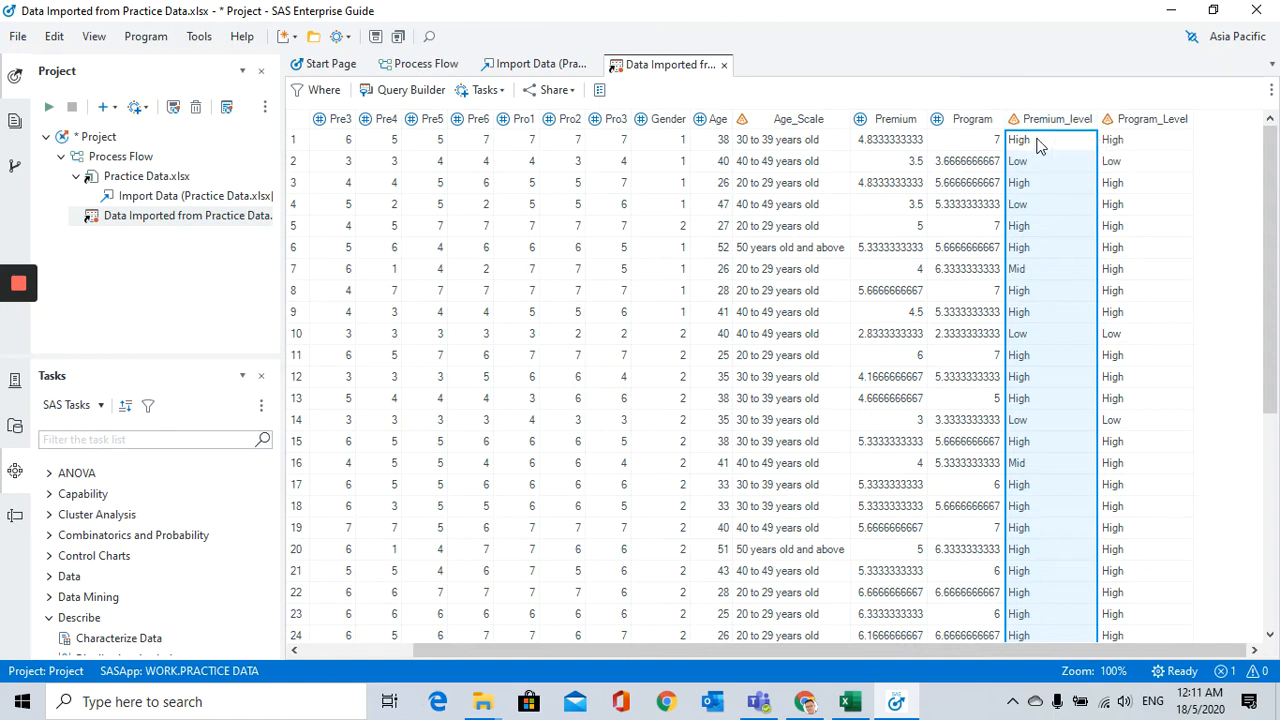
click(1038, 140)
click(1043, 120)
click(676, 120)
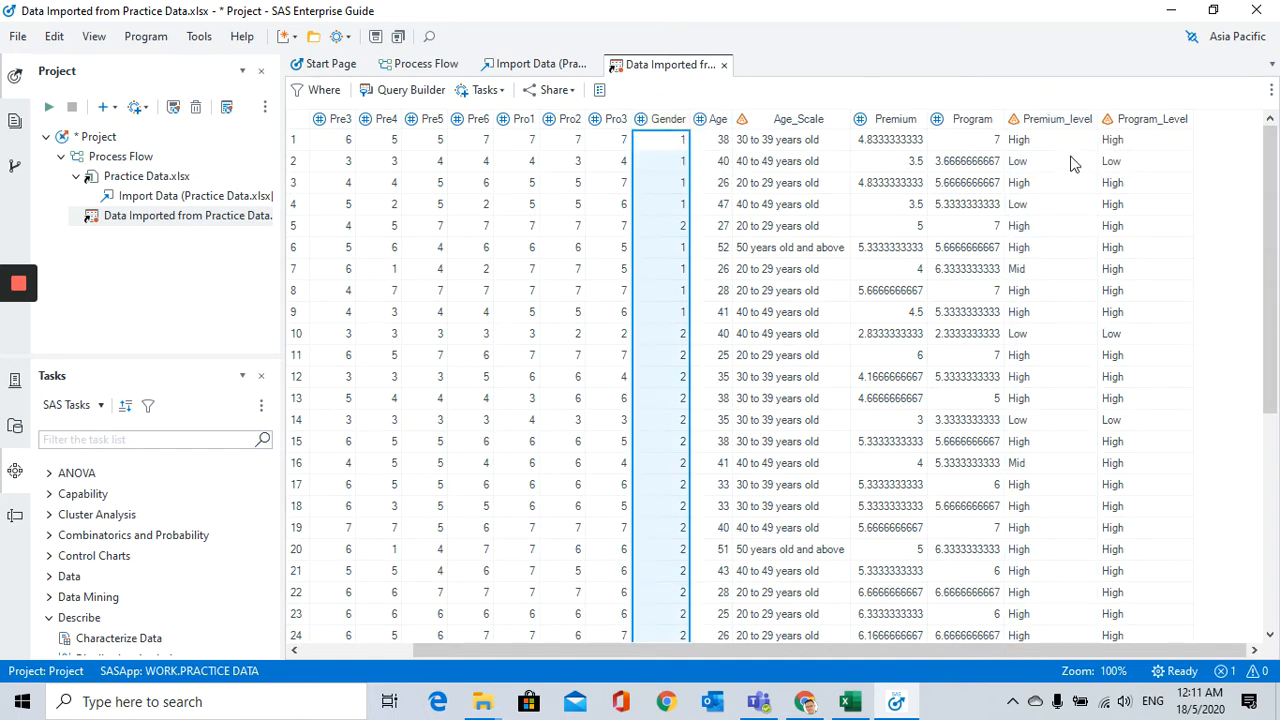
click(1060, 119)
click(684, 120)
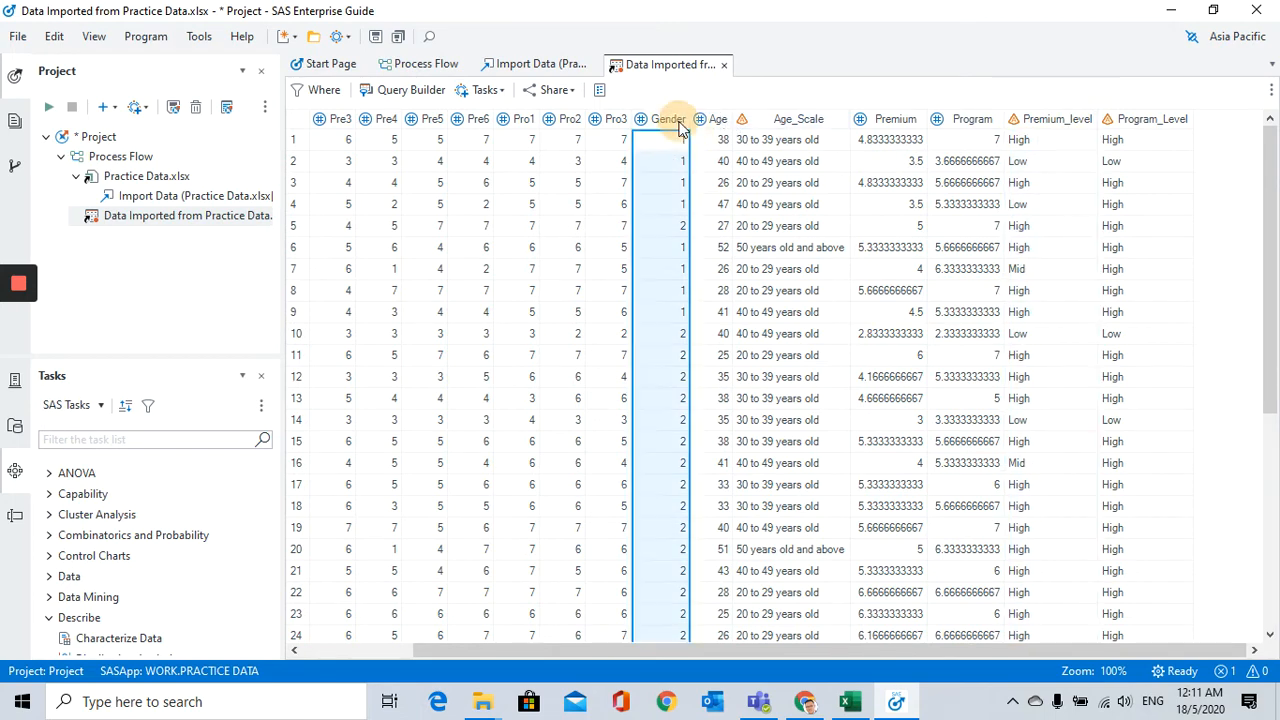
click(1052, 119)
Step: Compare the first row's Premium score with its Premium_level, and its Age with its Age_Scale category
click(1040, 145)
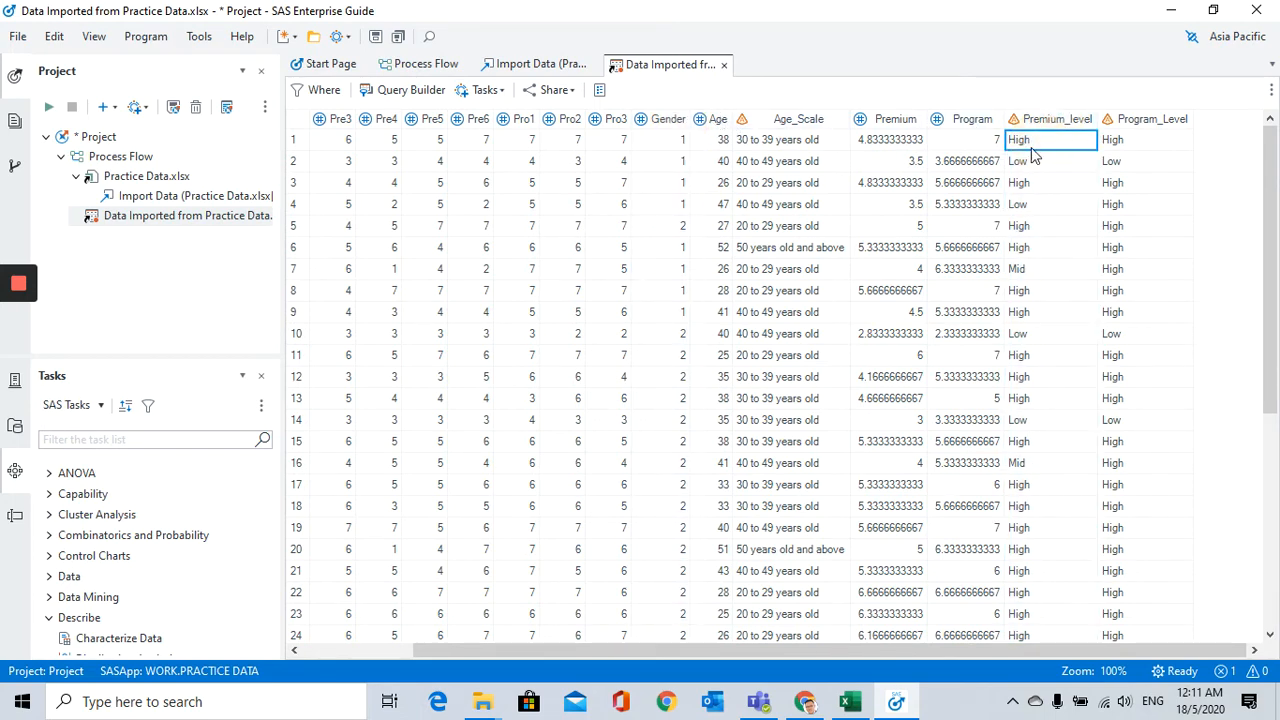
click(905, 145)
click(1022, 145)
click(905, 145)
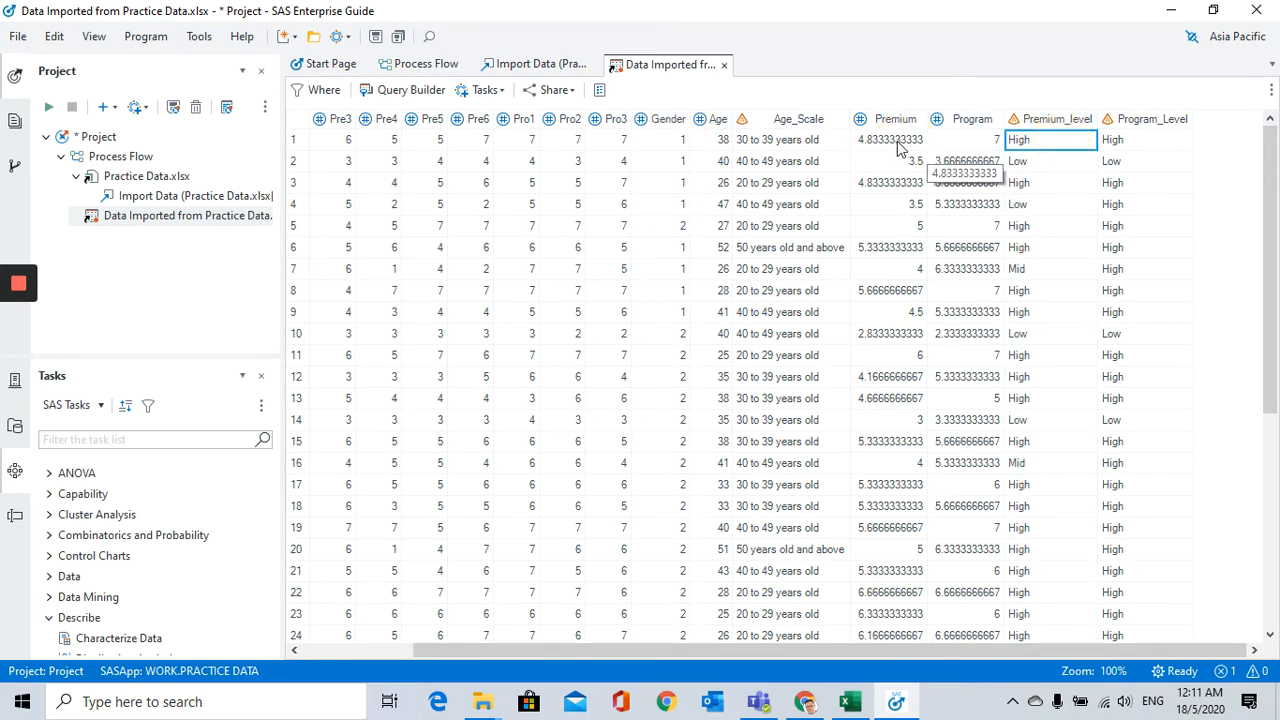
click(1045, 145)
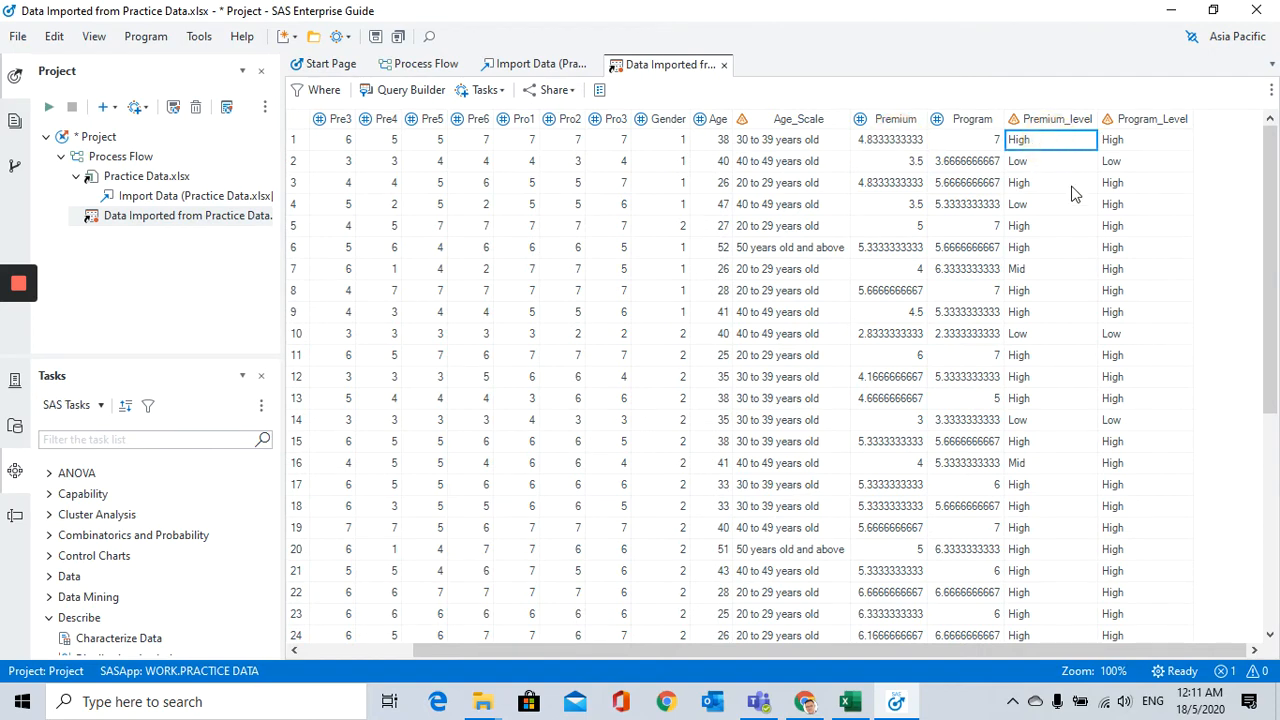
click(718, 143)
click(745, 143)
click(716, 145)
click(740, 139)
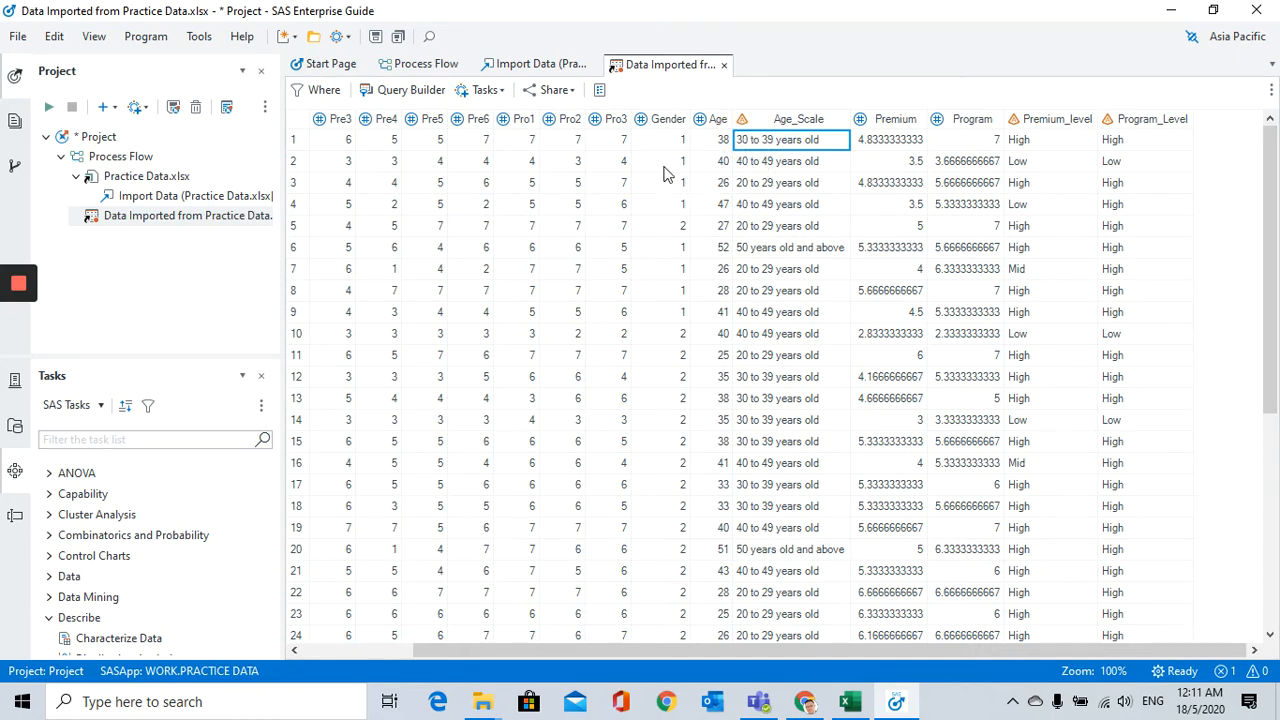
click(1032, 142)
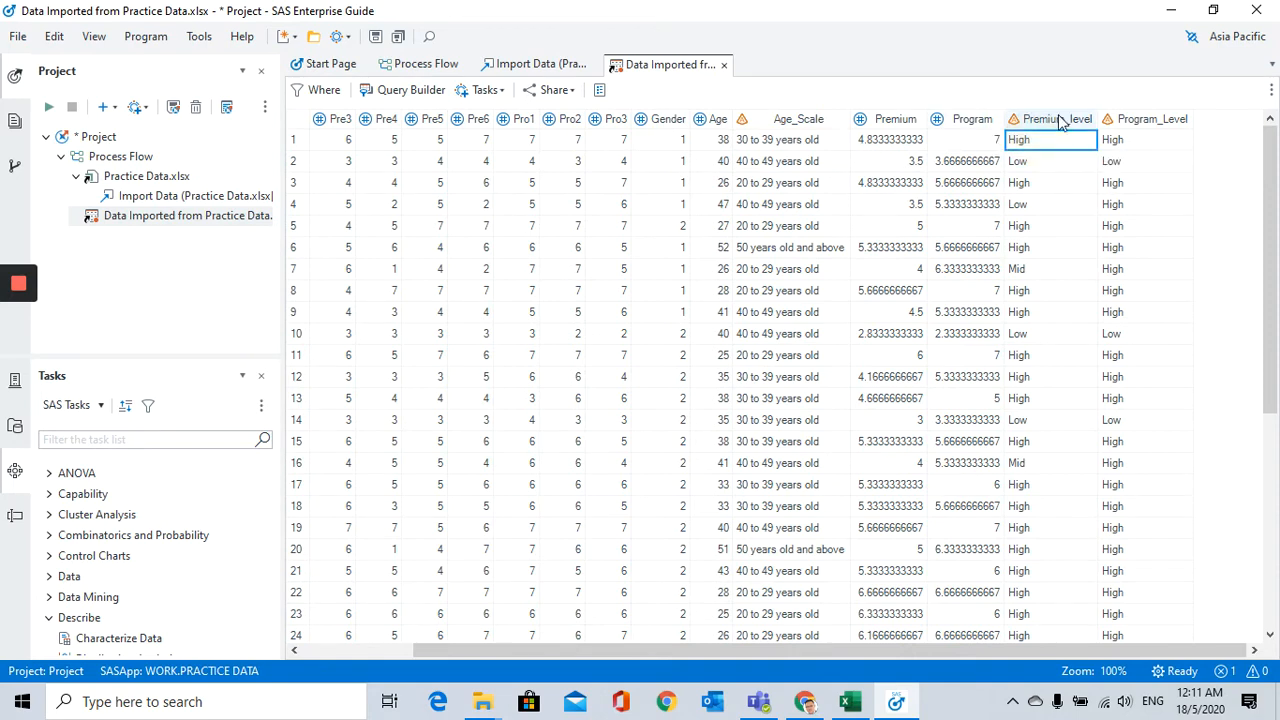
click(1046, 118)
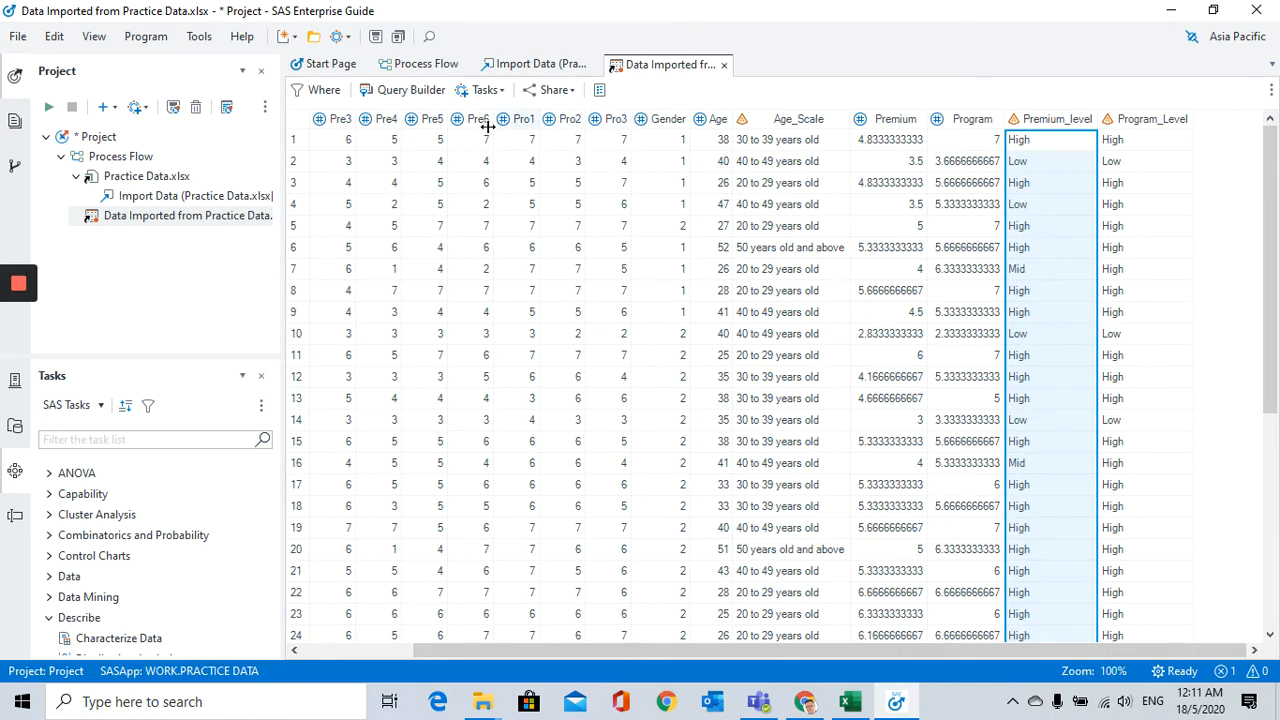
Step: Open the Query Builder on the Practice Data table and add Gender, Age, Age_Scale, Premium and Program to the selected data
click(426, 92)
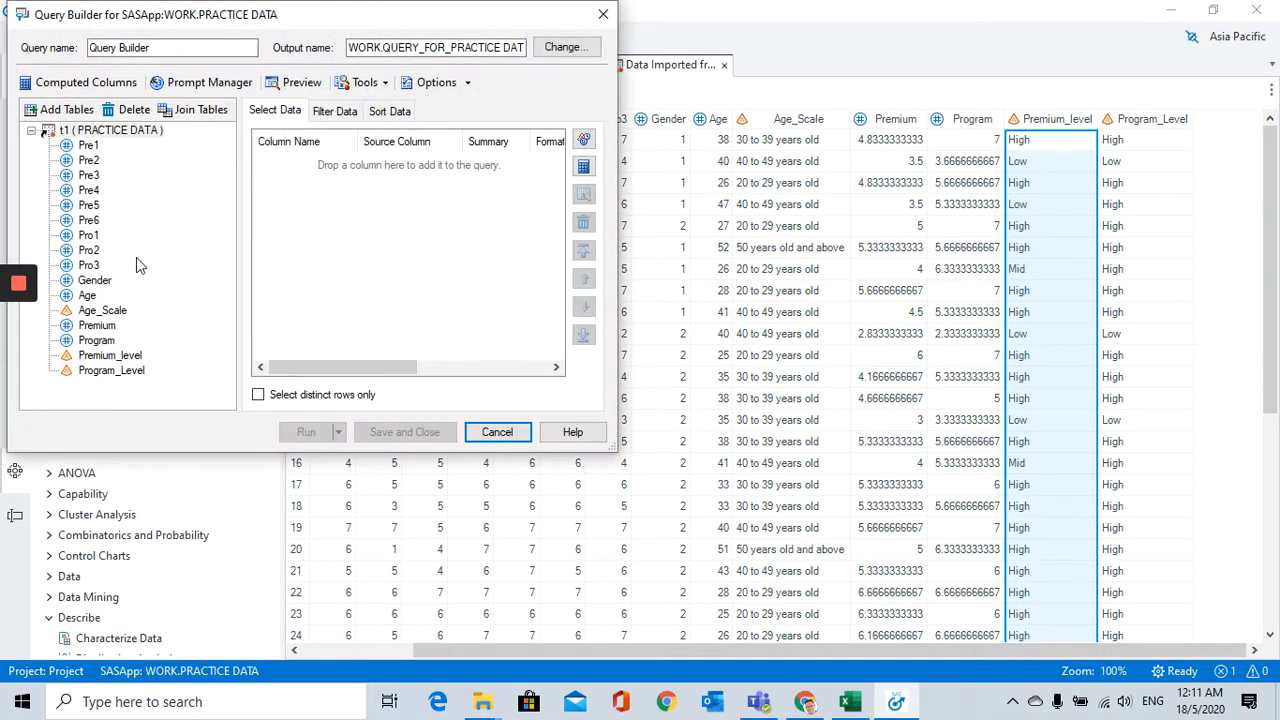
click(90, 295)
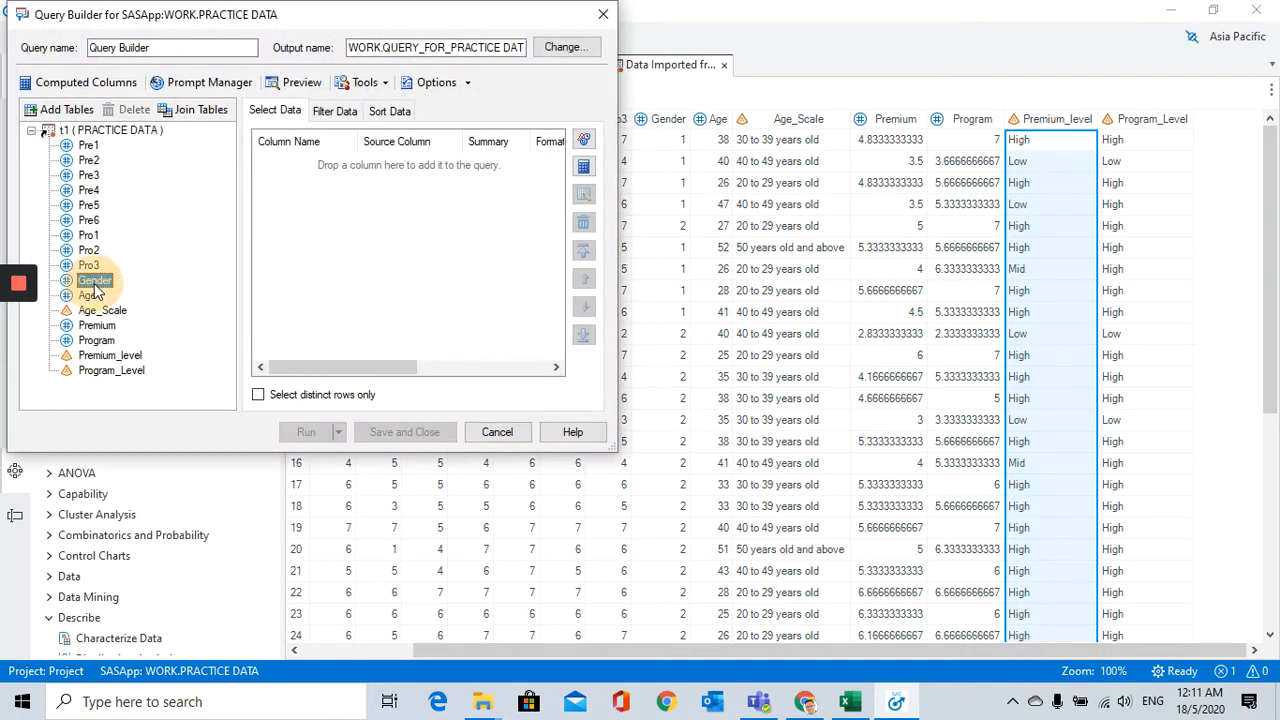
shift+click(110, 340)
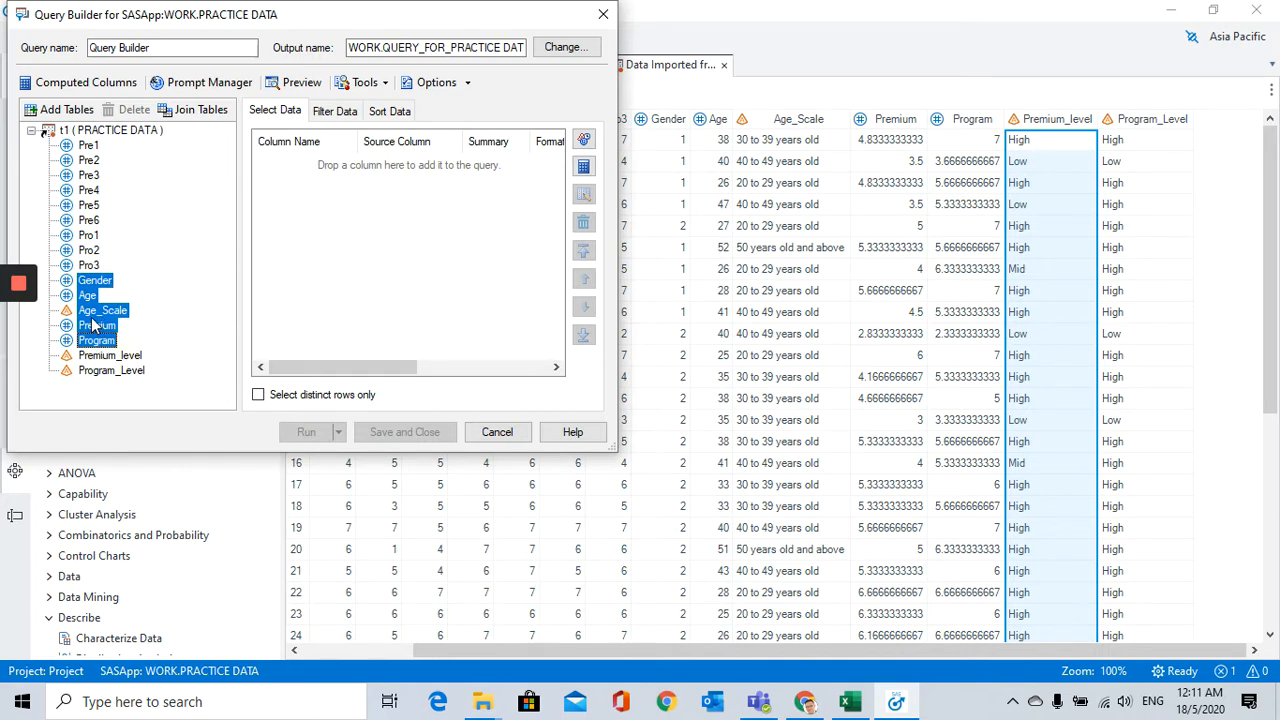
drag(95, 325, 383, 225)
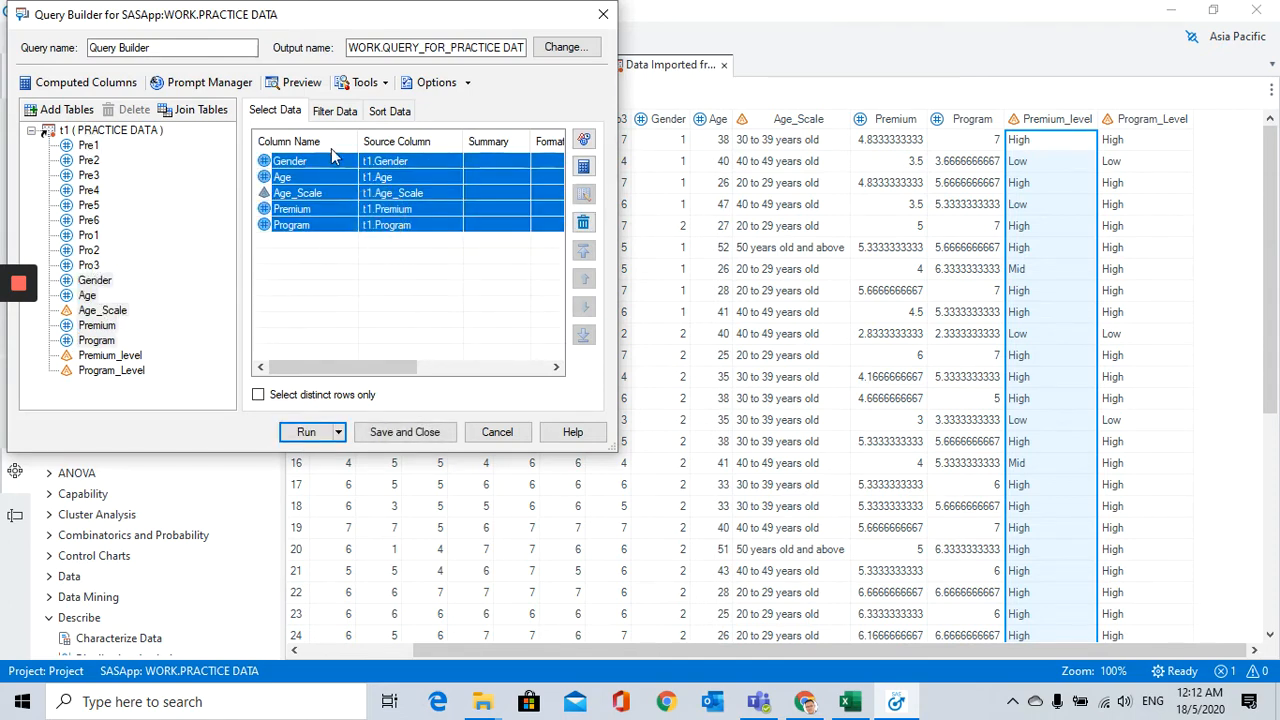
click(451, 269)
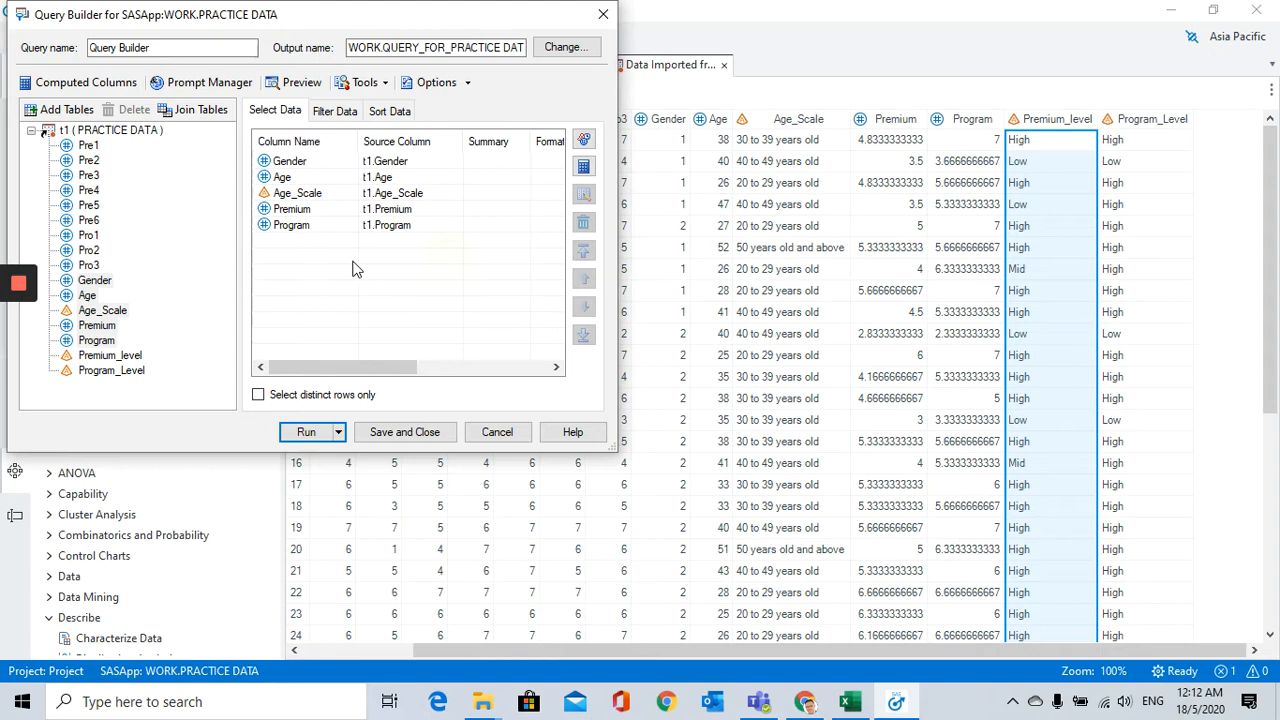
Step: Start a new computed column of the recoded type, using Premium as the source column
click(301, 211)
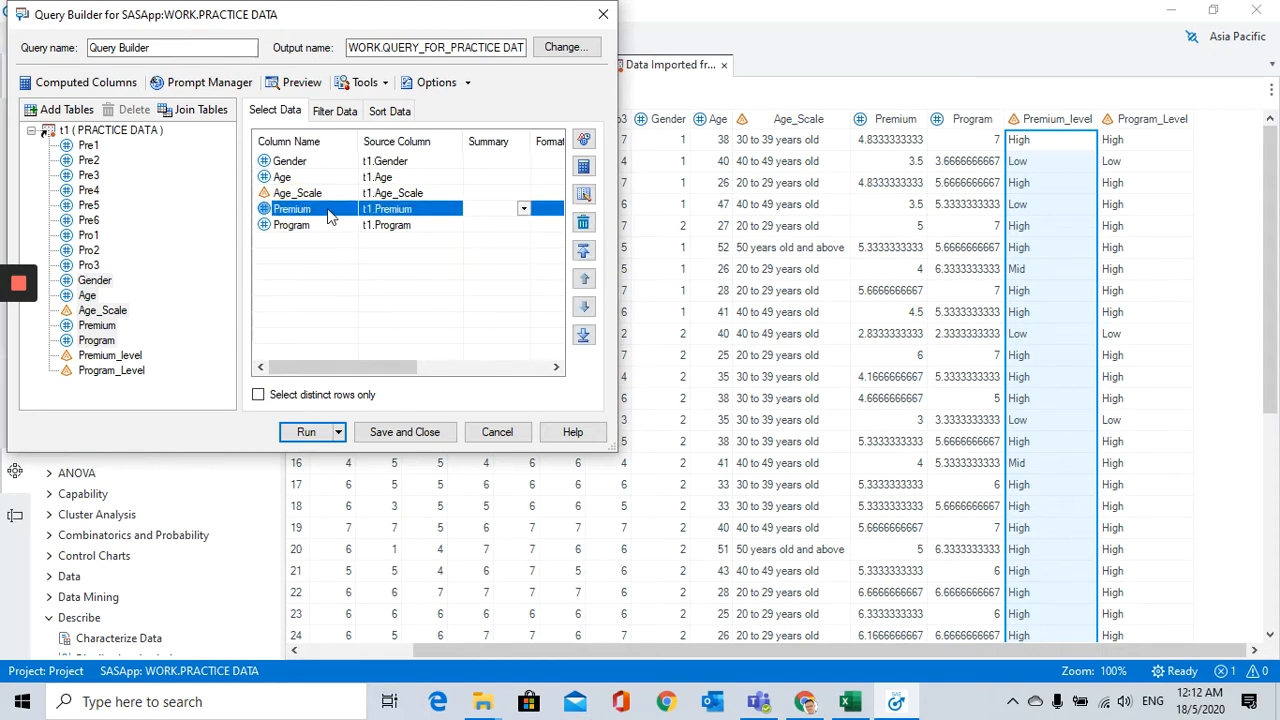
click(318, 163)
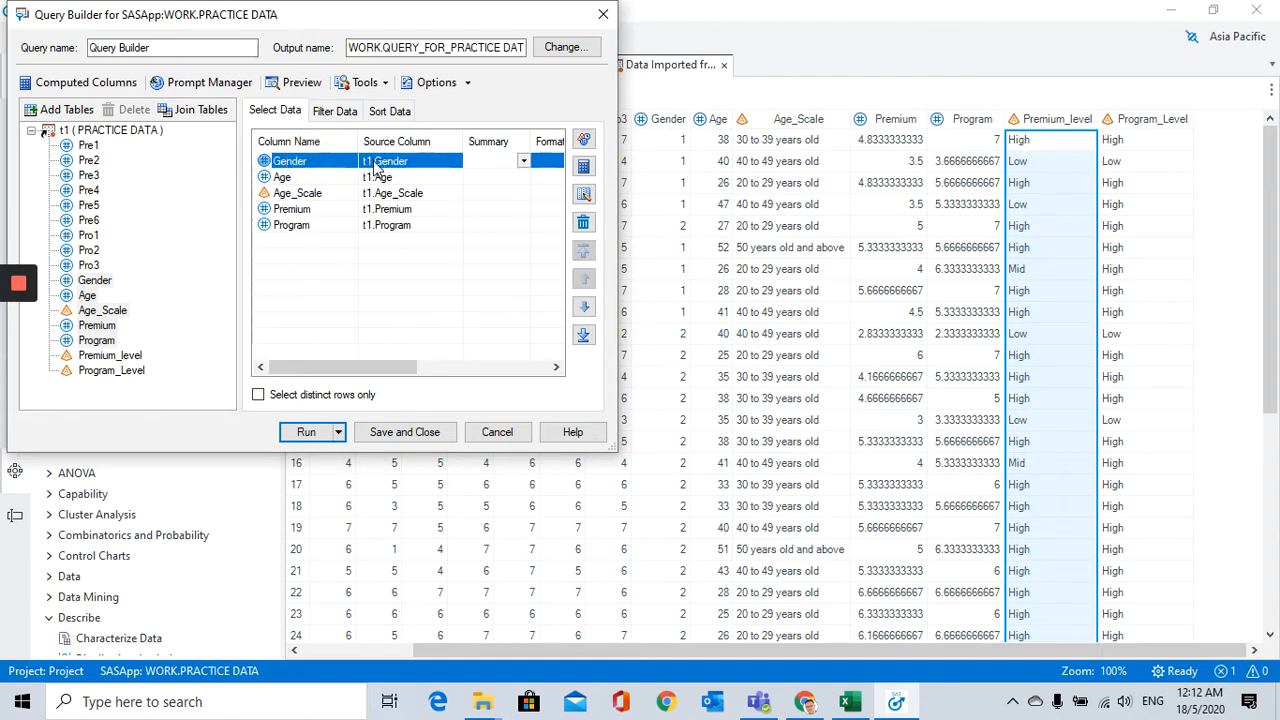
click(303, 210)
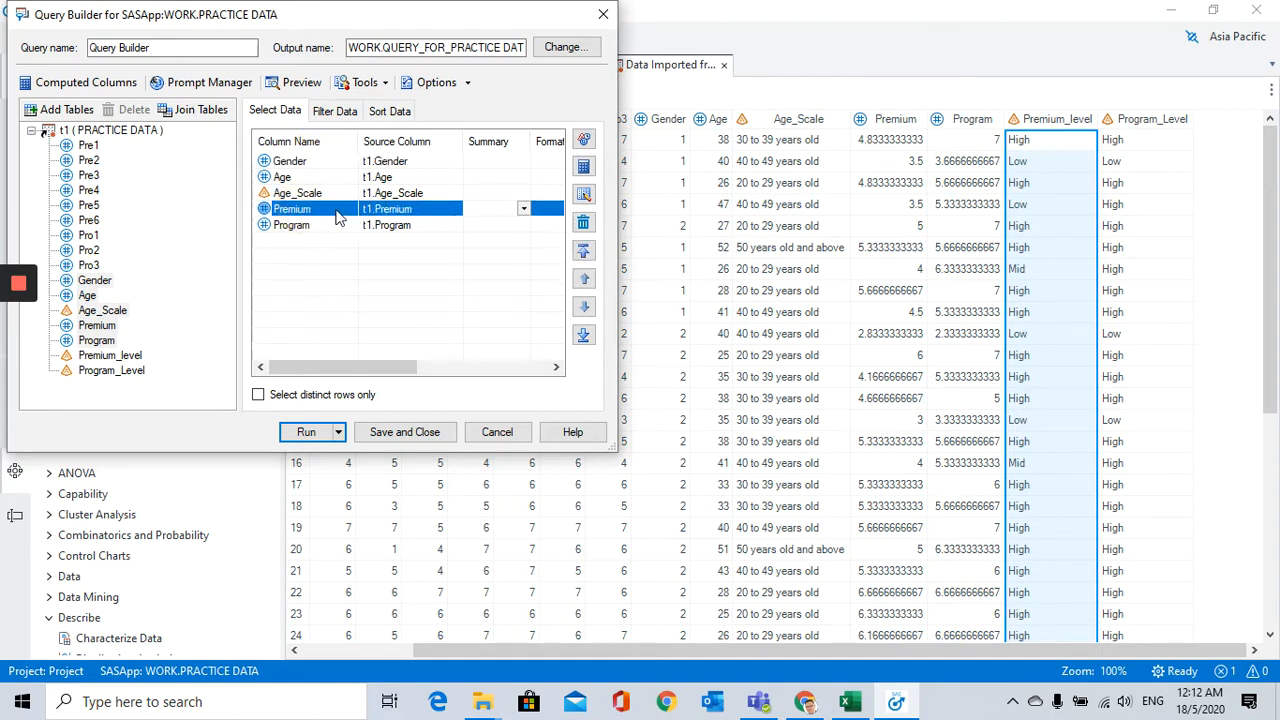
click(584, 167)
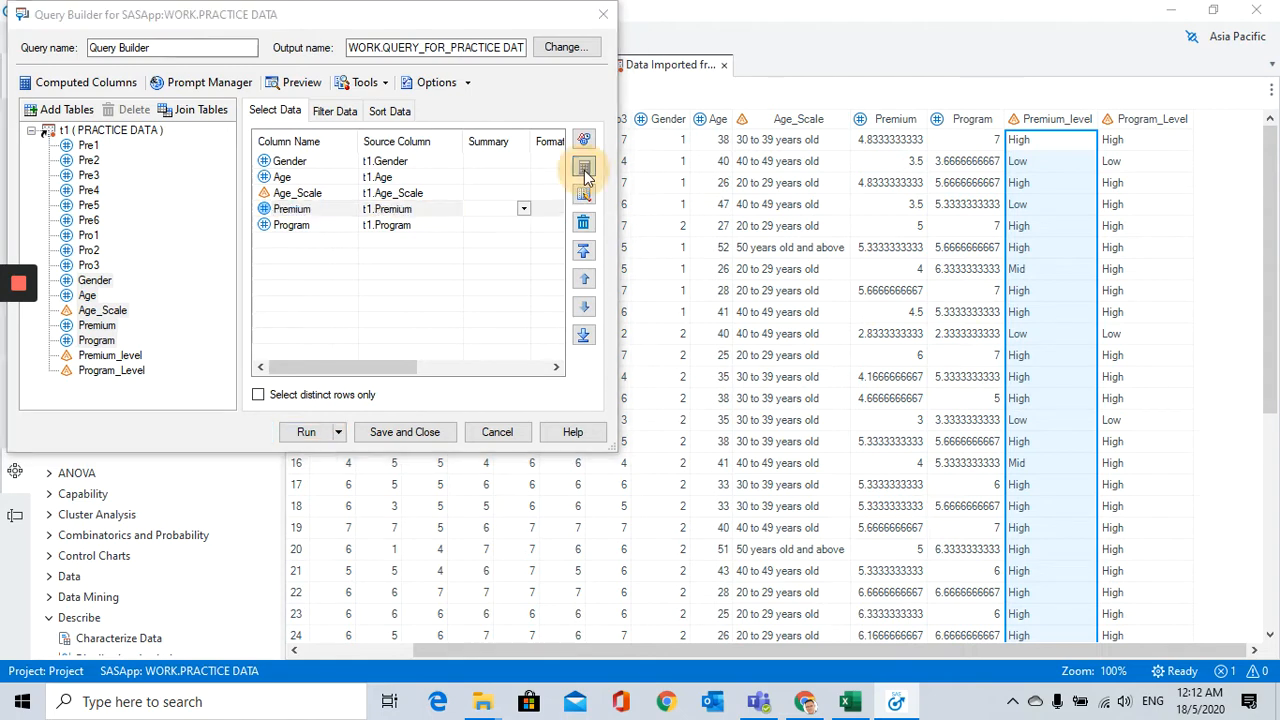
click(104, 127)
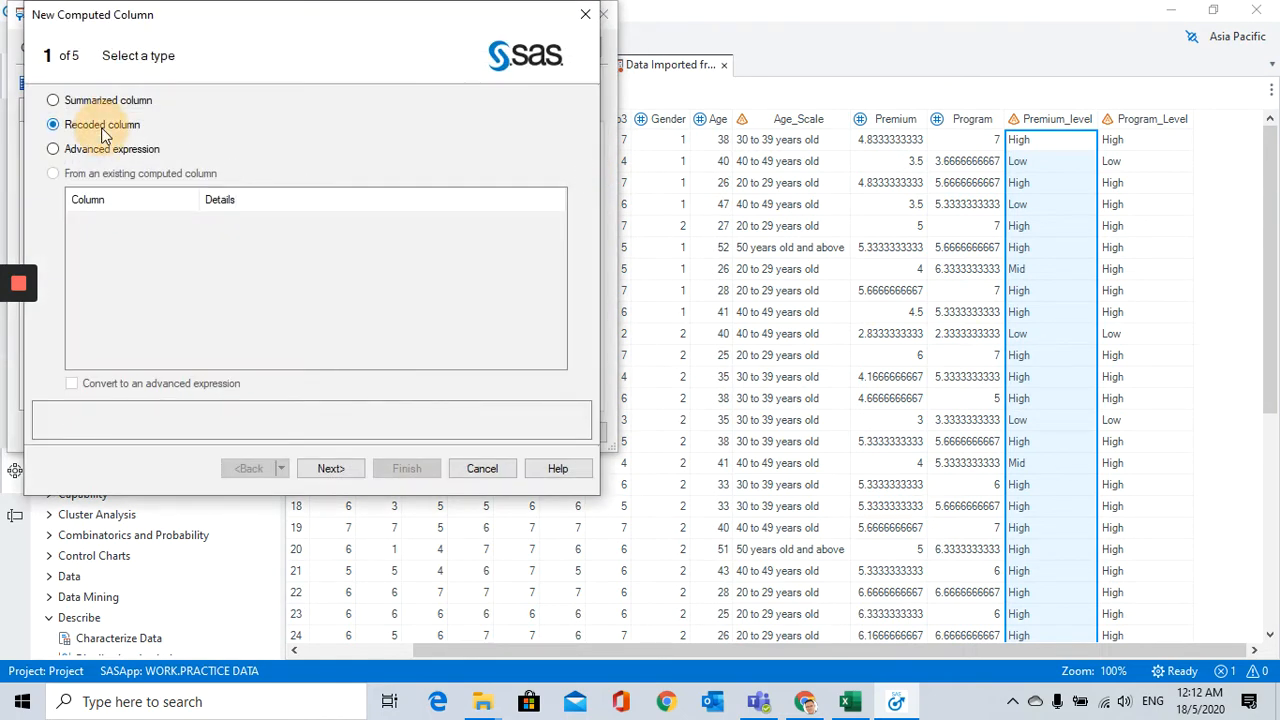
click(331, 469)
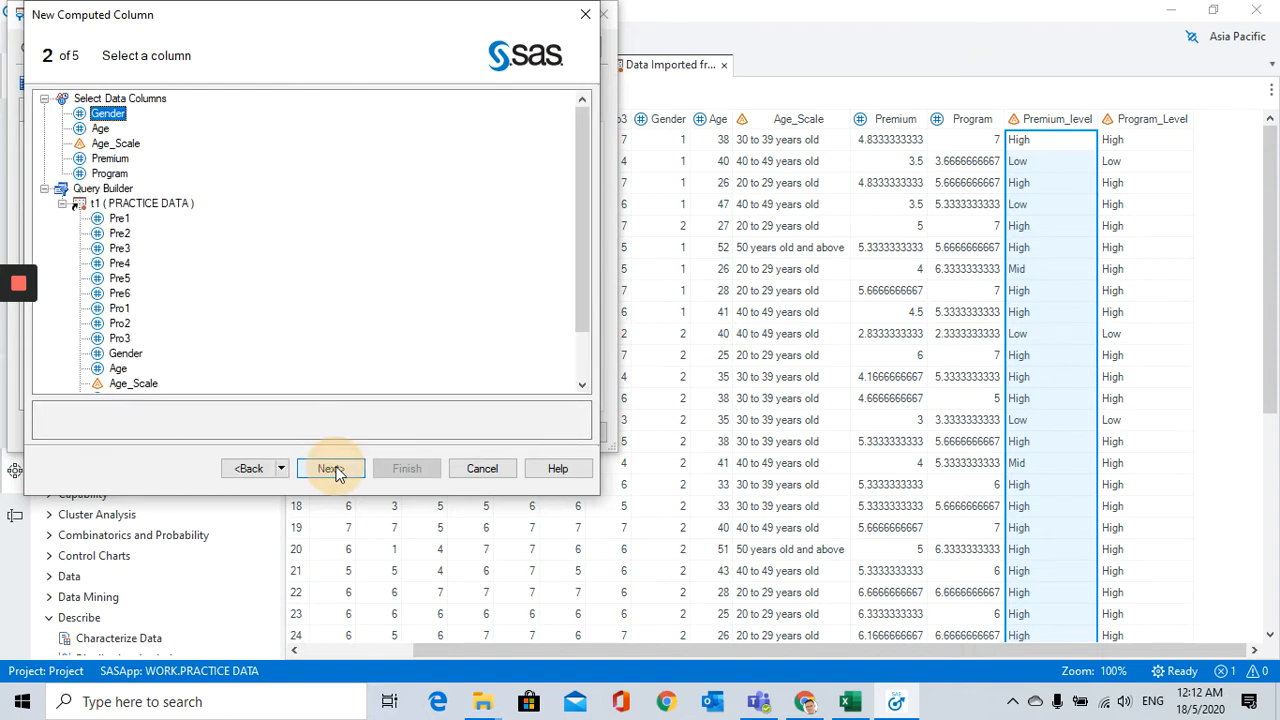
click(112, 159)
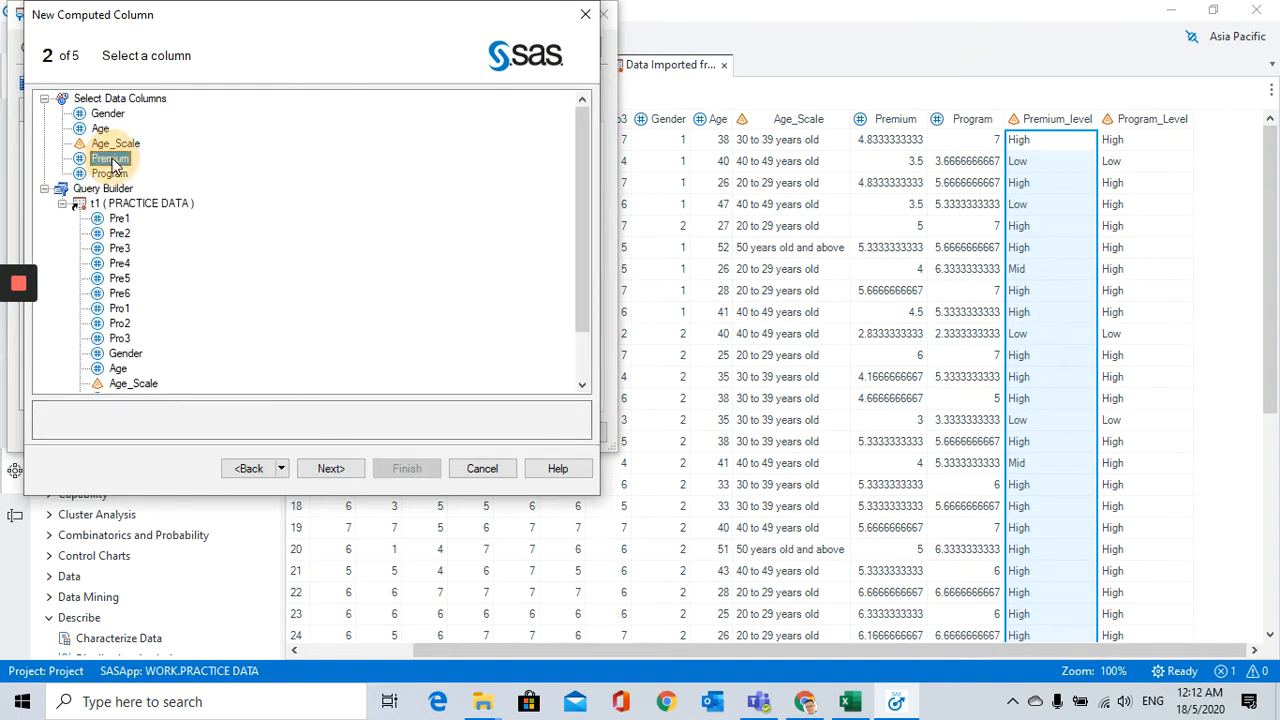
click(340, 471)
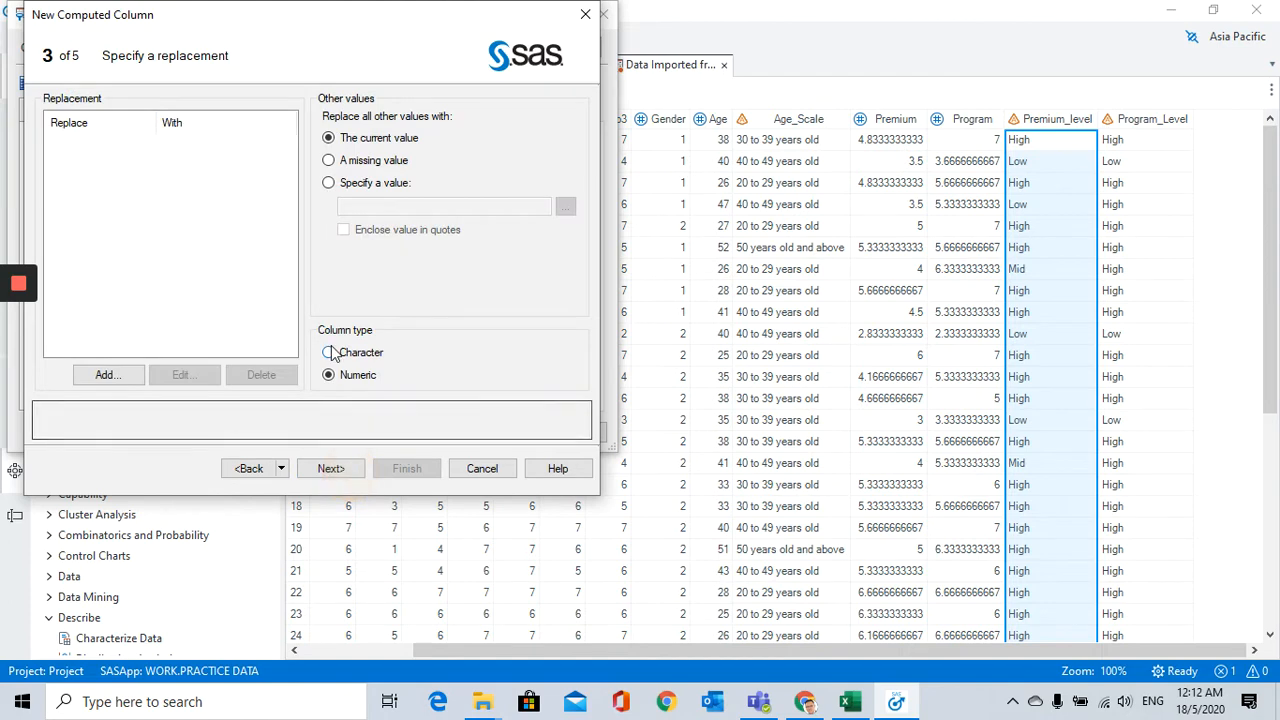
Step: Start a range replacement for the recoded Premium column with lower limit 1 and upper limit 3.99999999
click(102, 380)
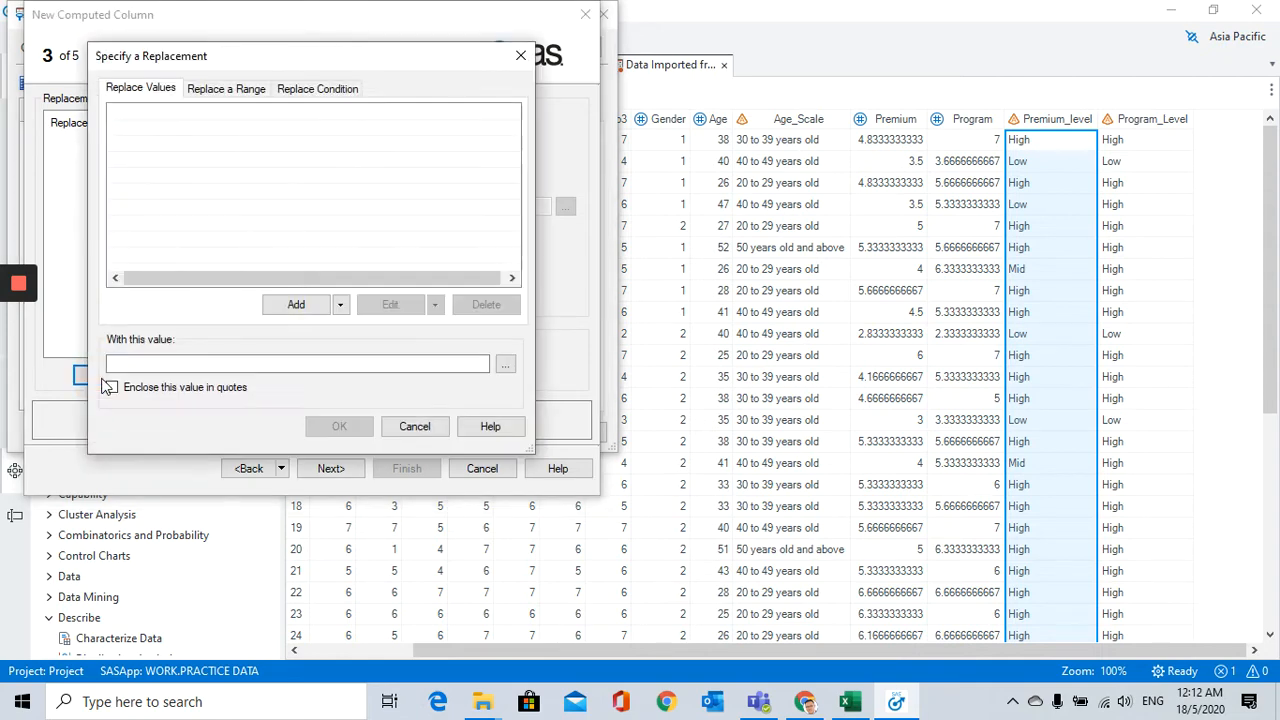
click(239, 95)
click(166, 125)
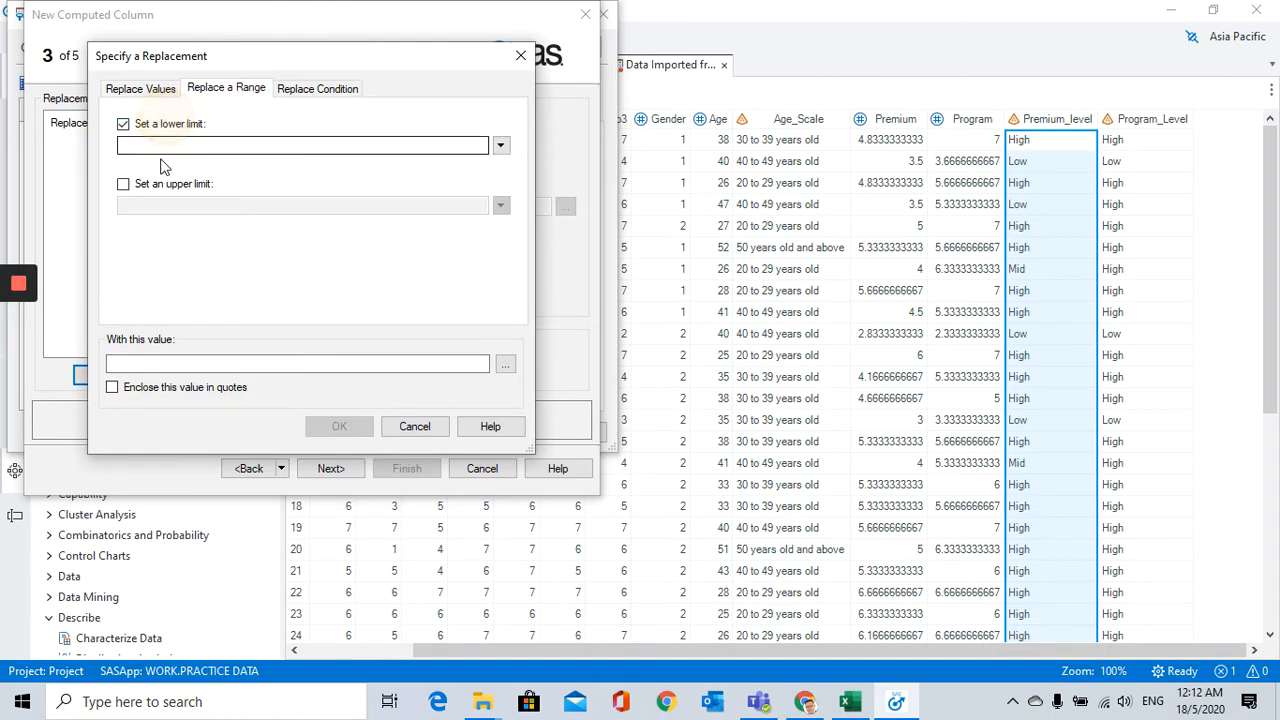
click(170, 145)
text(1)
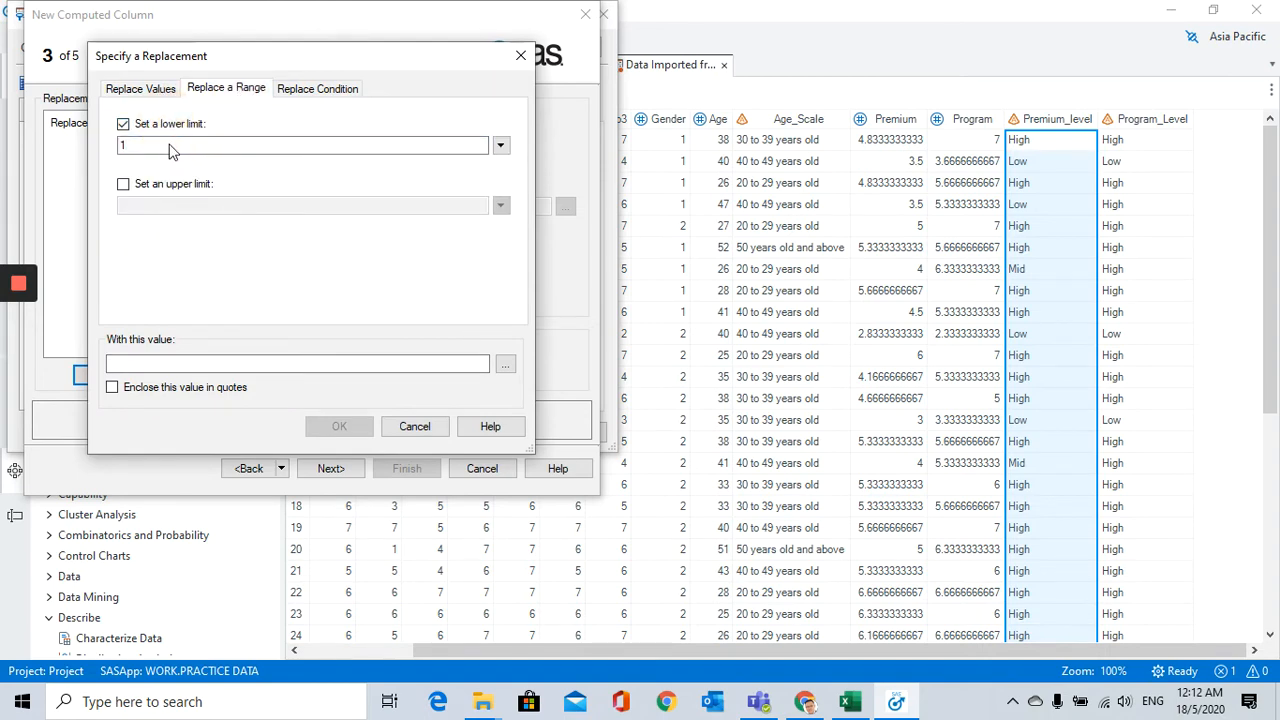
click(137, 190)
click(133, 205)
text(3.99999999)
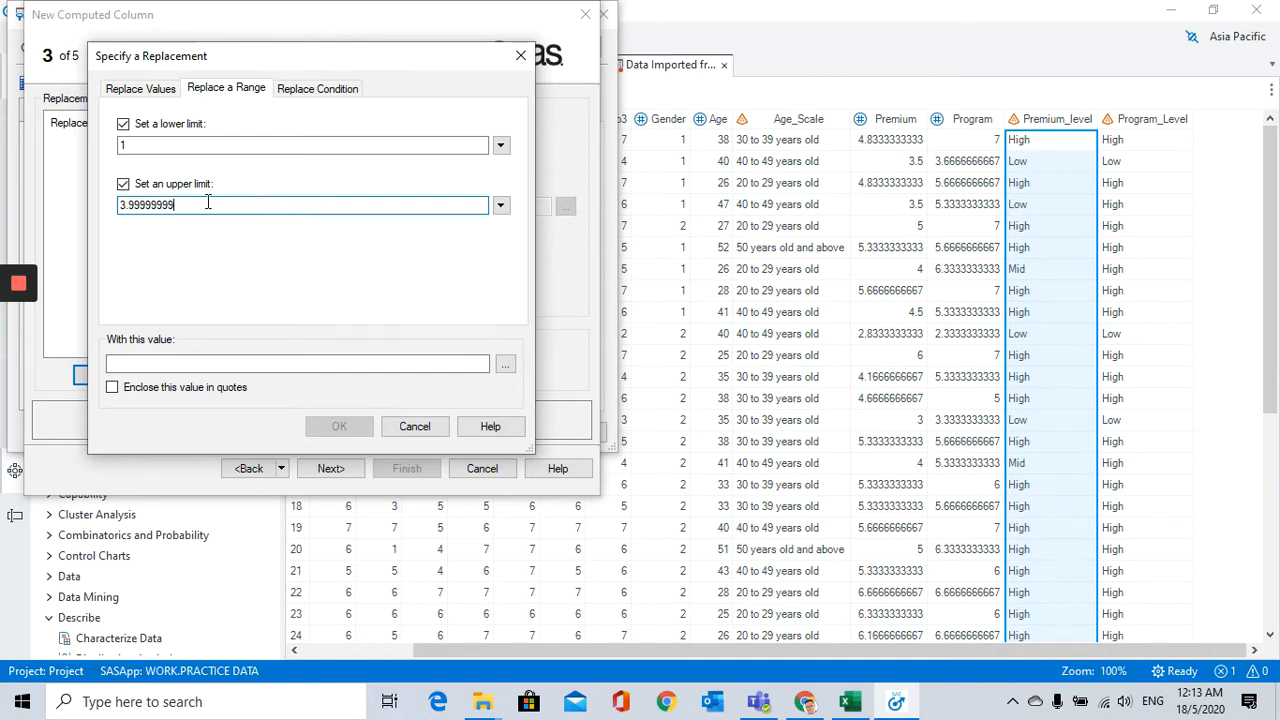
Step: Replace the 1 to 3.99999999 range with the quoted value Low and make the new column's type Character
click(189, 364)
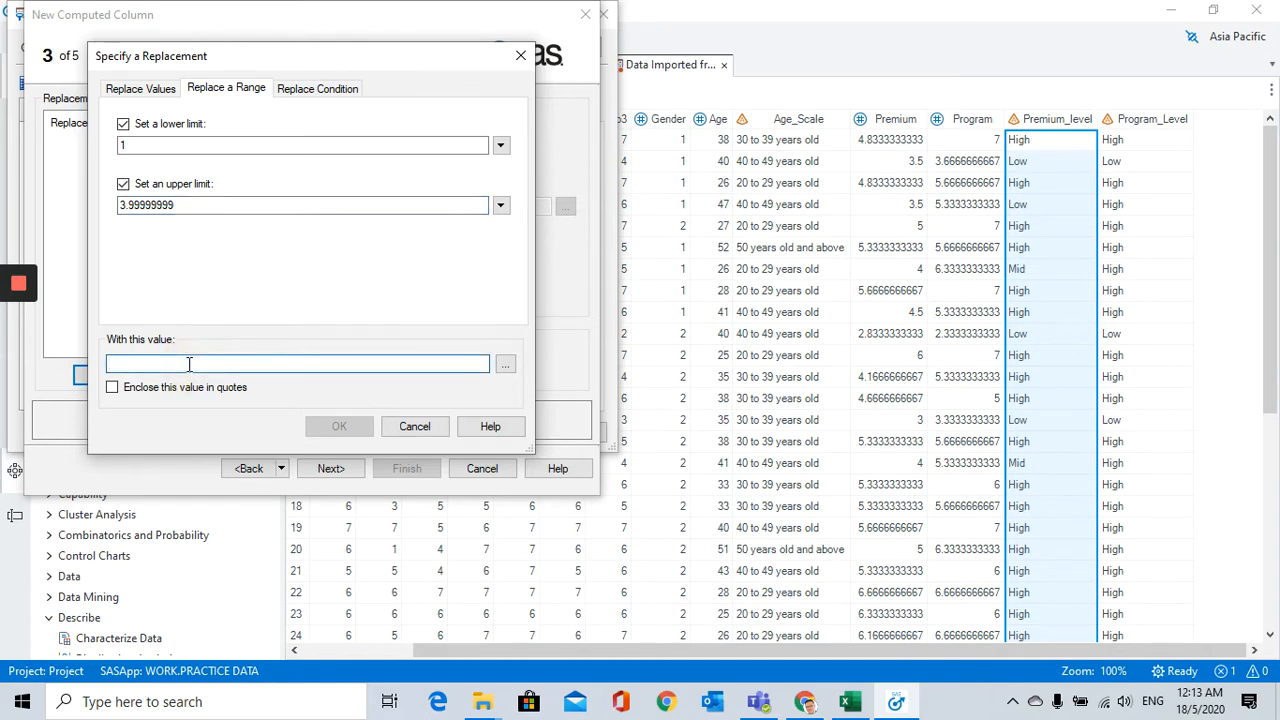
text(Low)
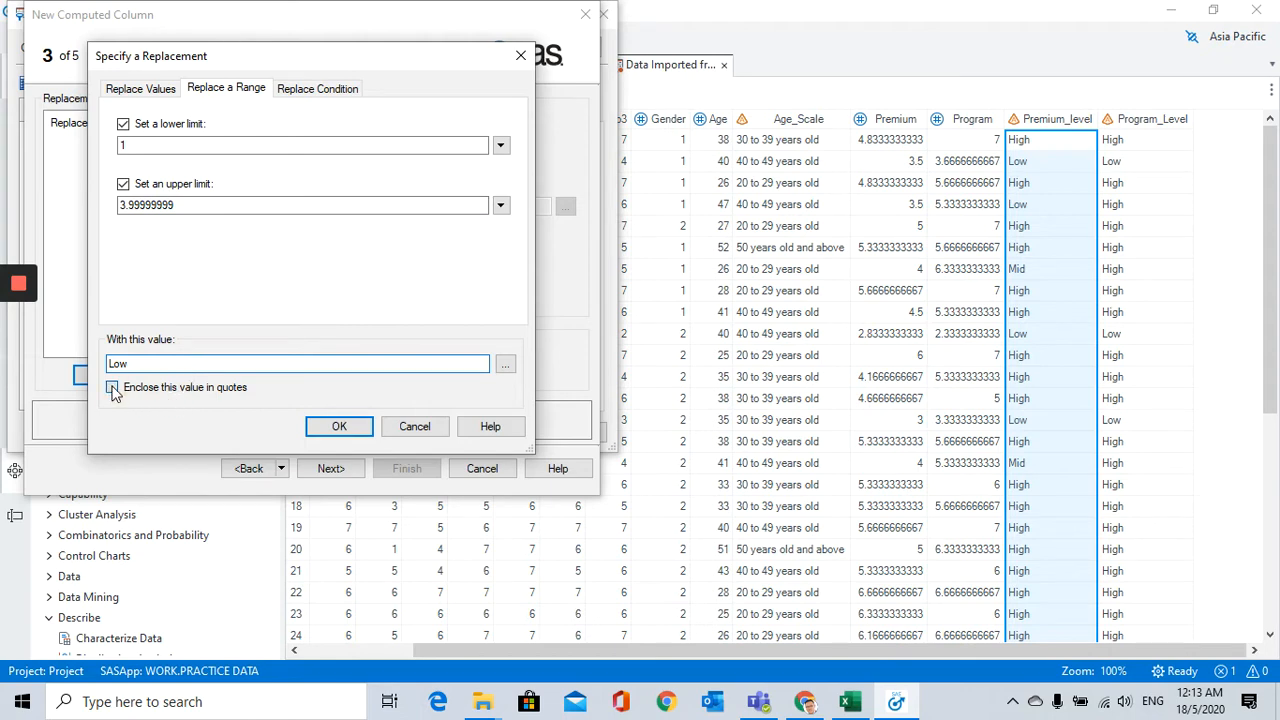
click(112, 388)
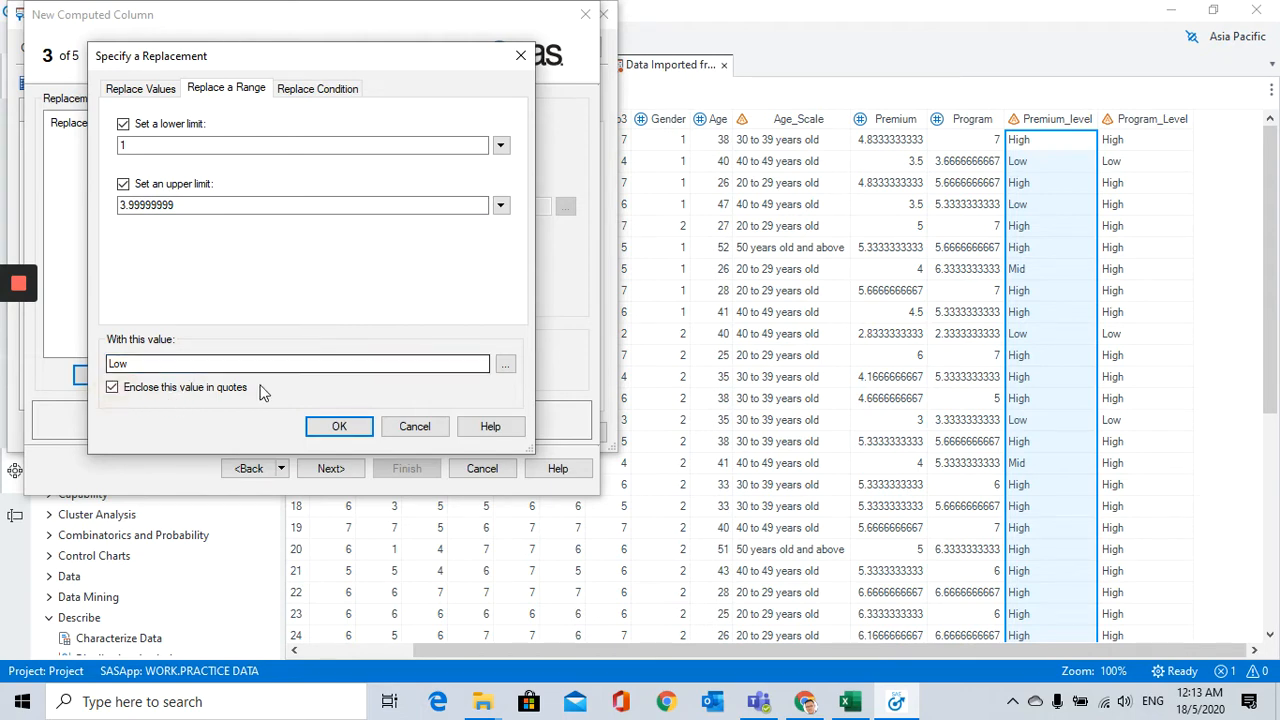
click(339, 427)
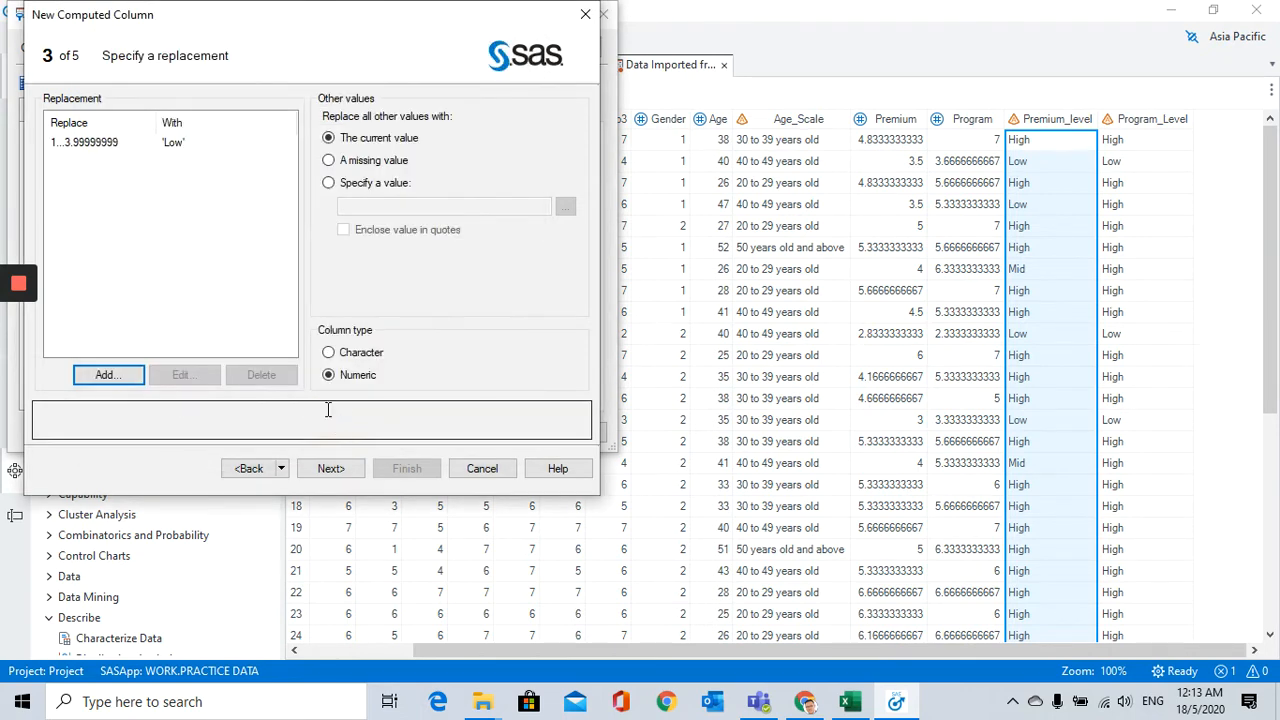
click(329, 352)
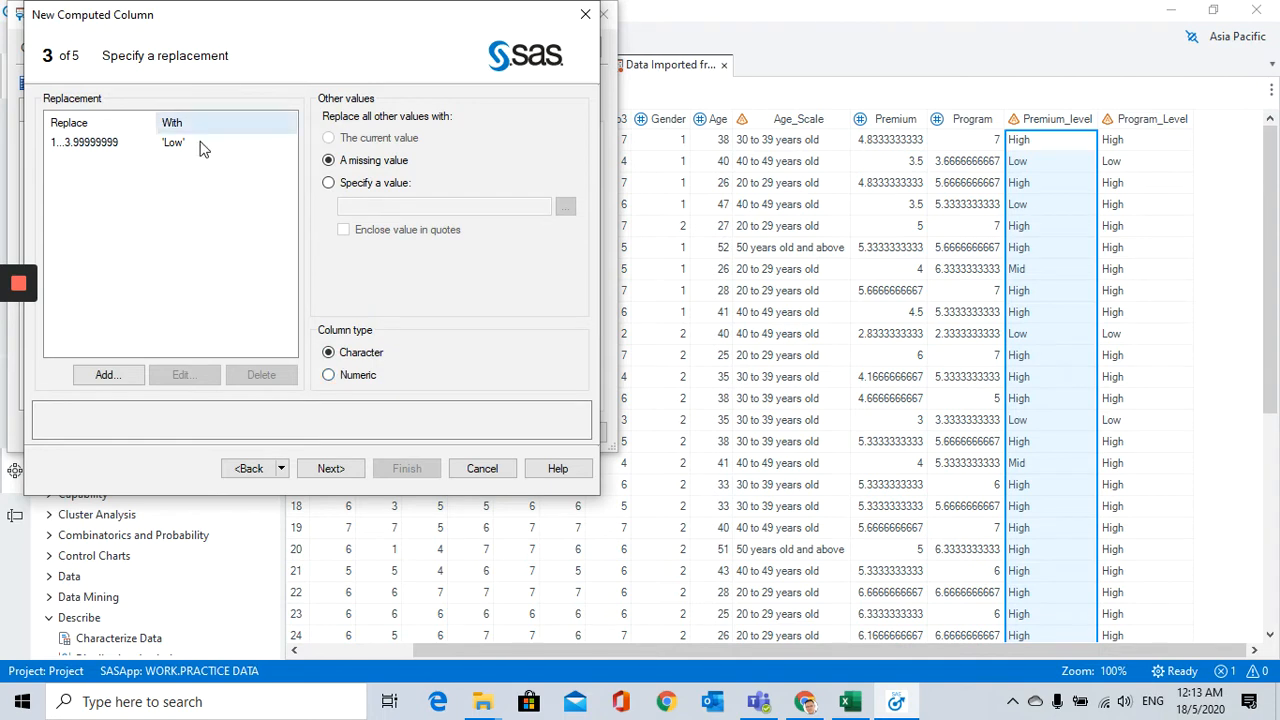
Step: Add a replacement condition that turns Premium values equal to 4 into the quoted value Mid
click(105, 375)
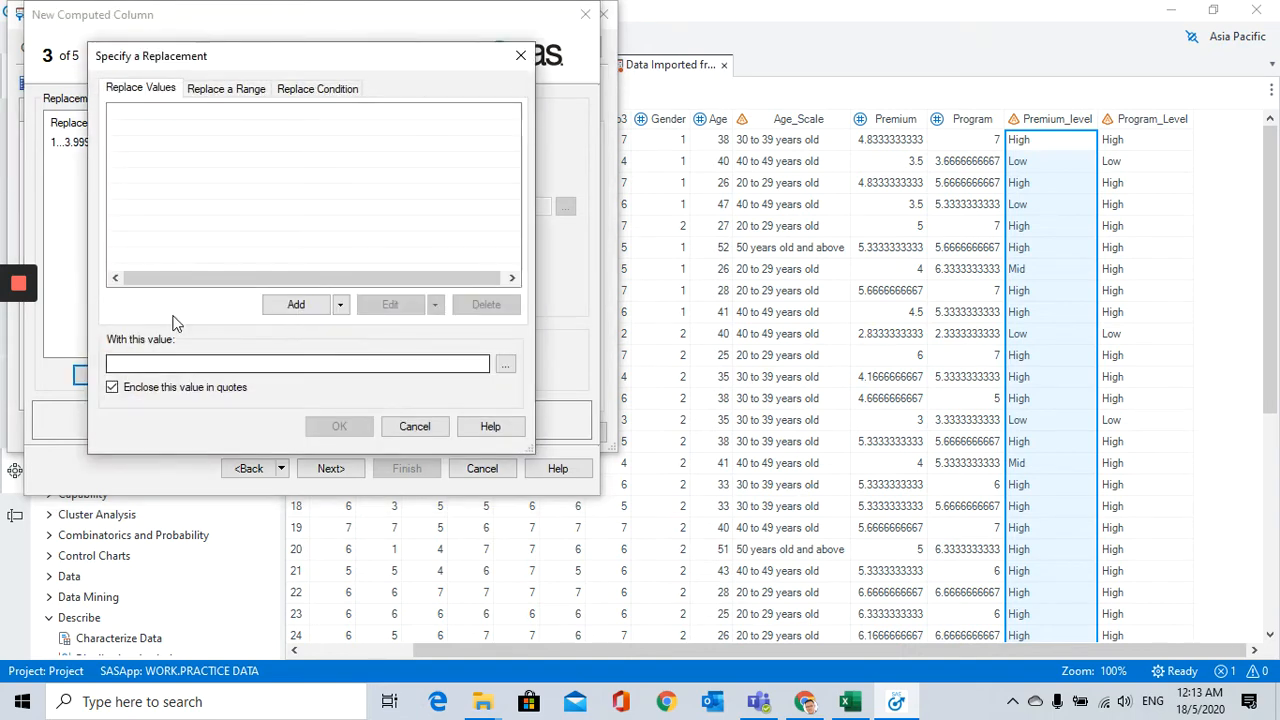
click(312, 88)
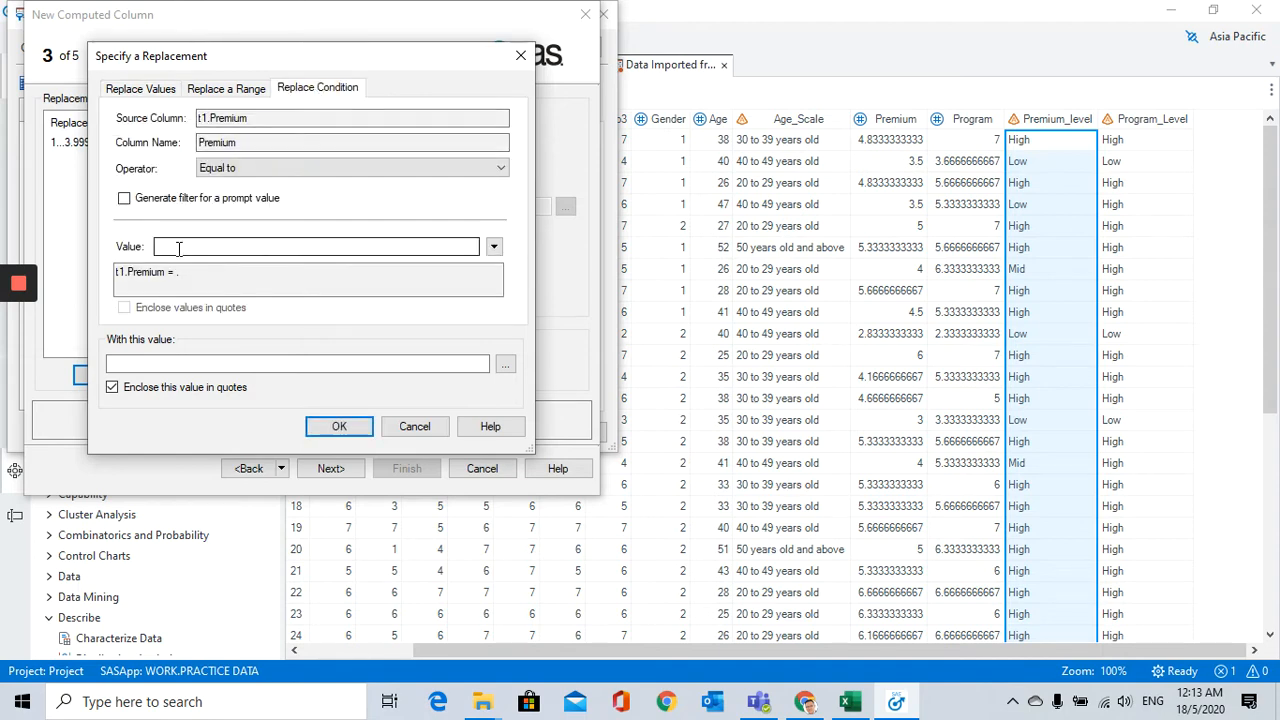
click(208, 245)
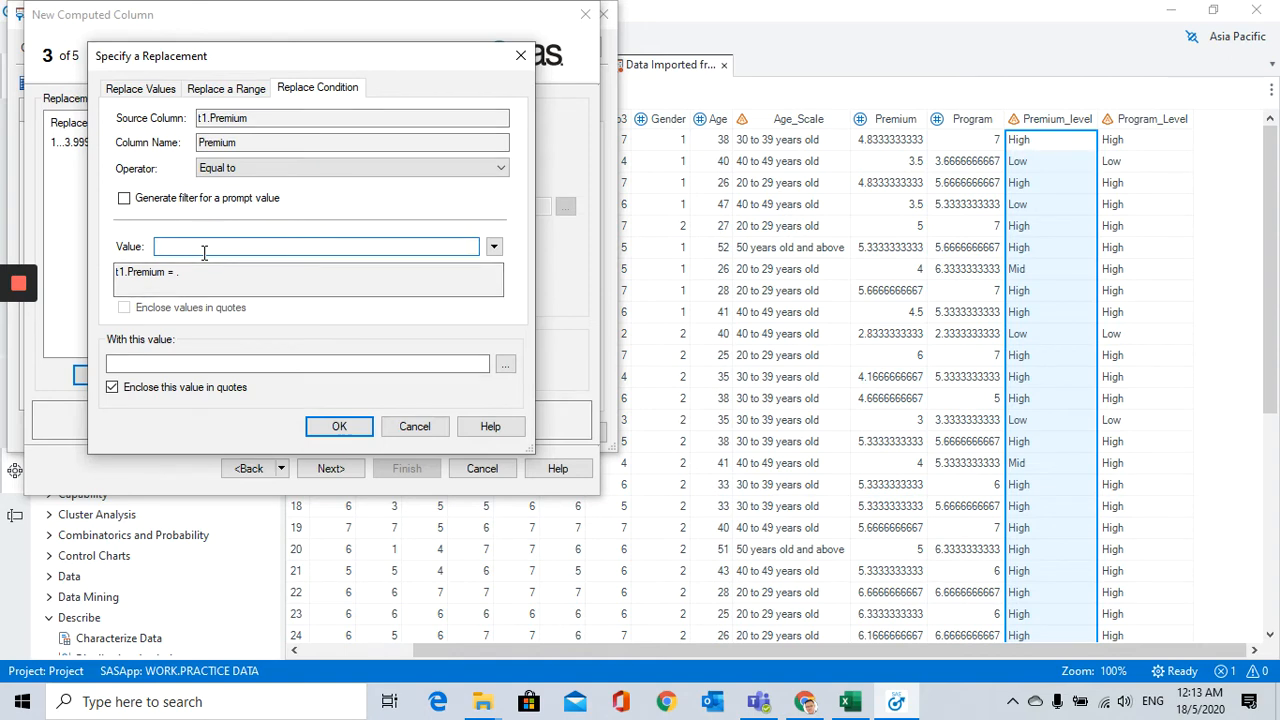
text(4)
click(147, 363)
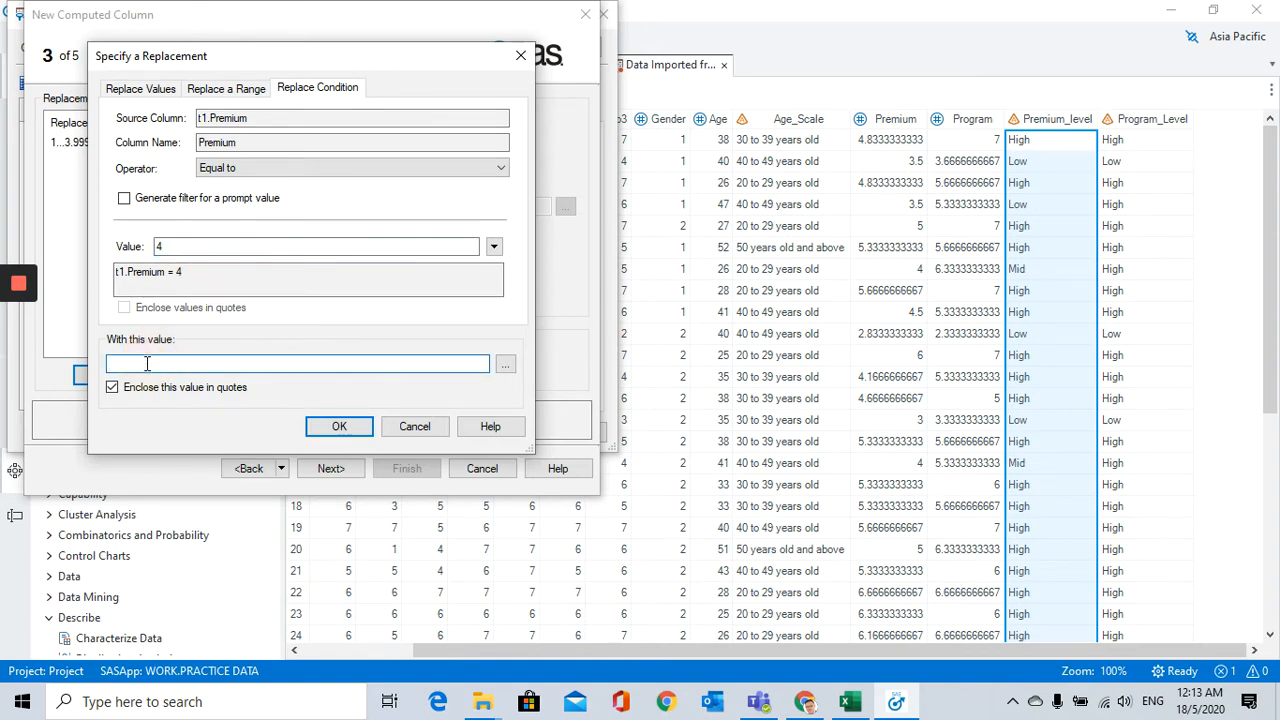
text(Mid)
click(335, 427)
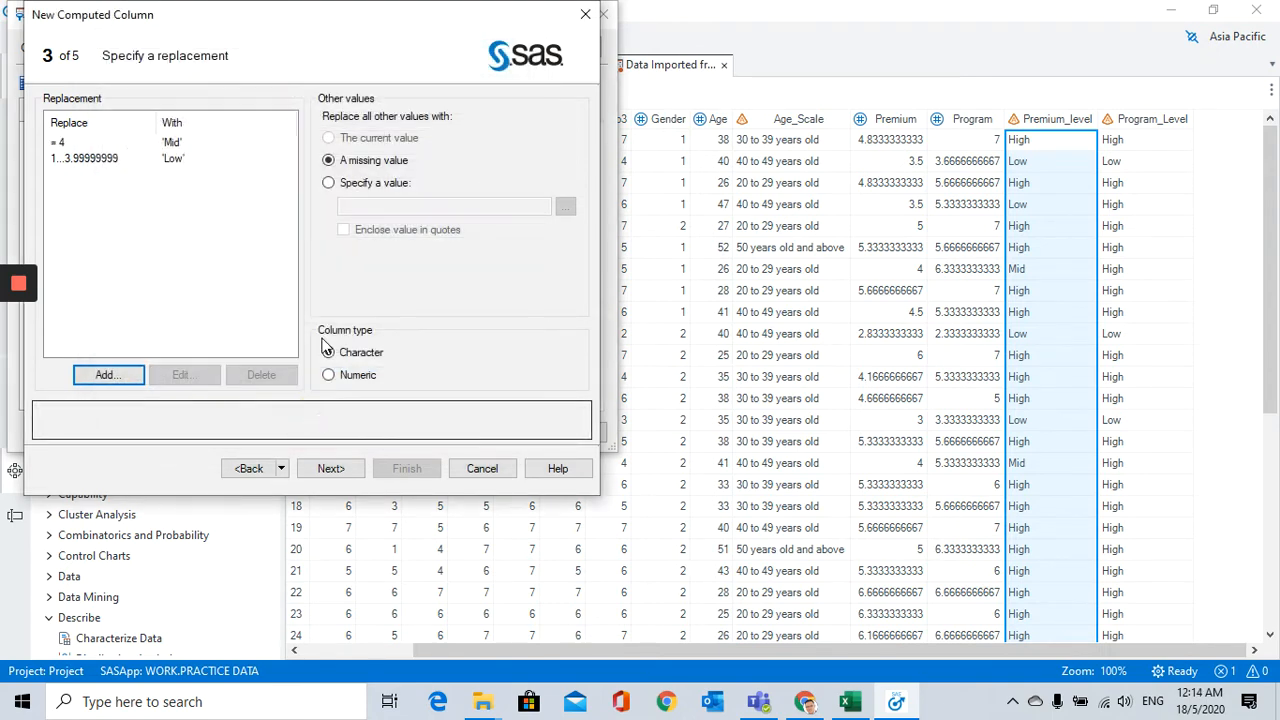
Step: Add a range replacement with lower limit 4.00000001 and upper limit 7 that gives the quoted value High
click(84, 144)
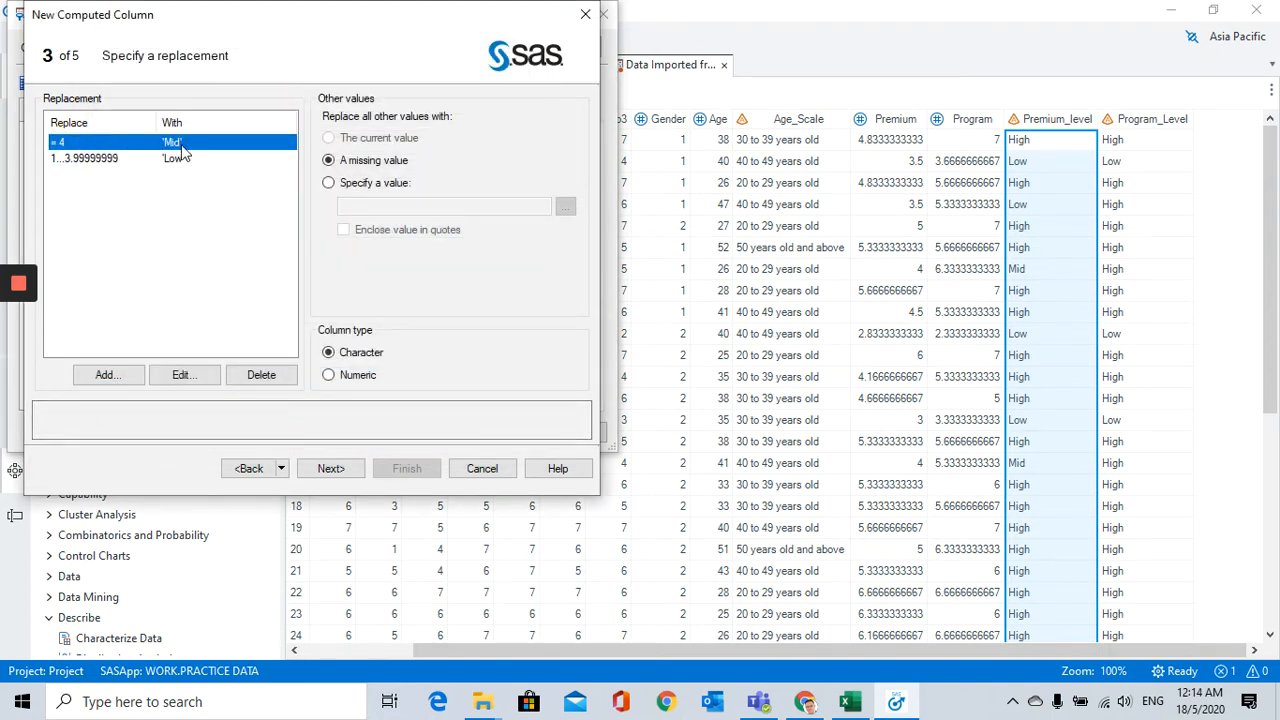
click(112, 374)
click(226, 88)
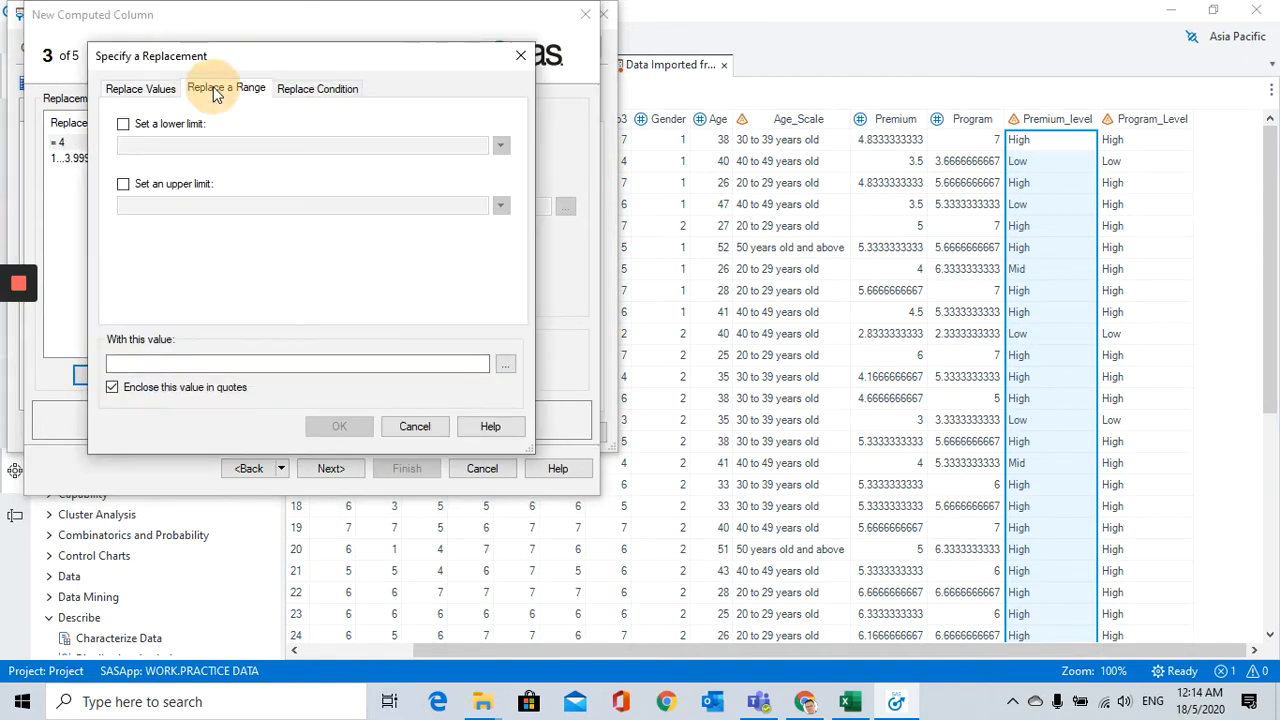
click(150, 122)
click(161, 145)
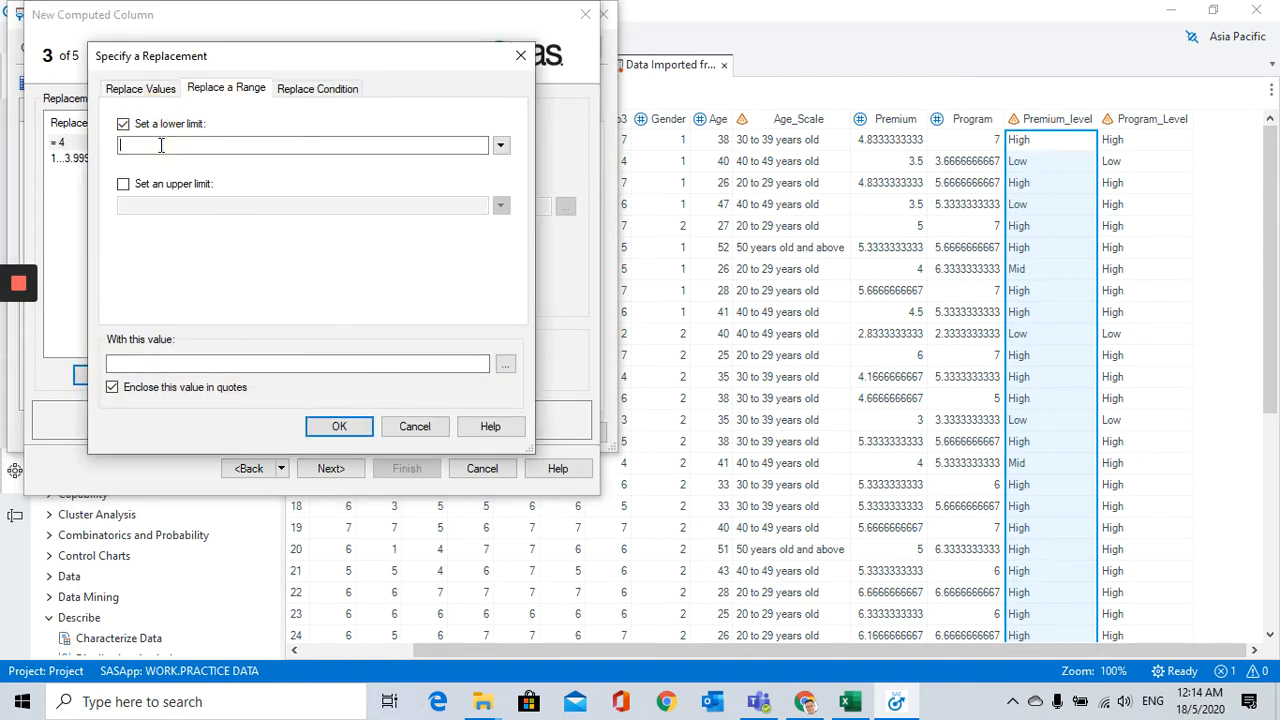
text(4.00000001)
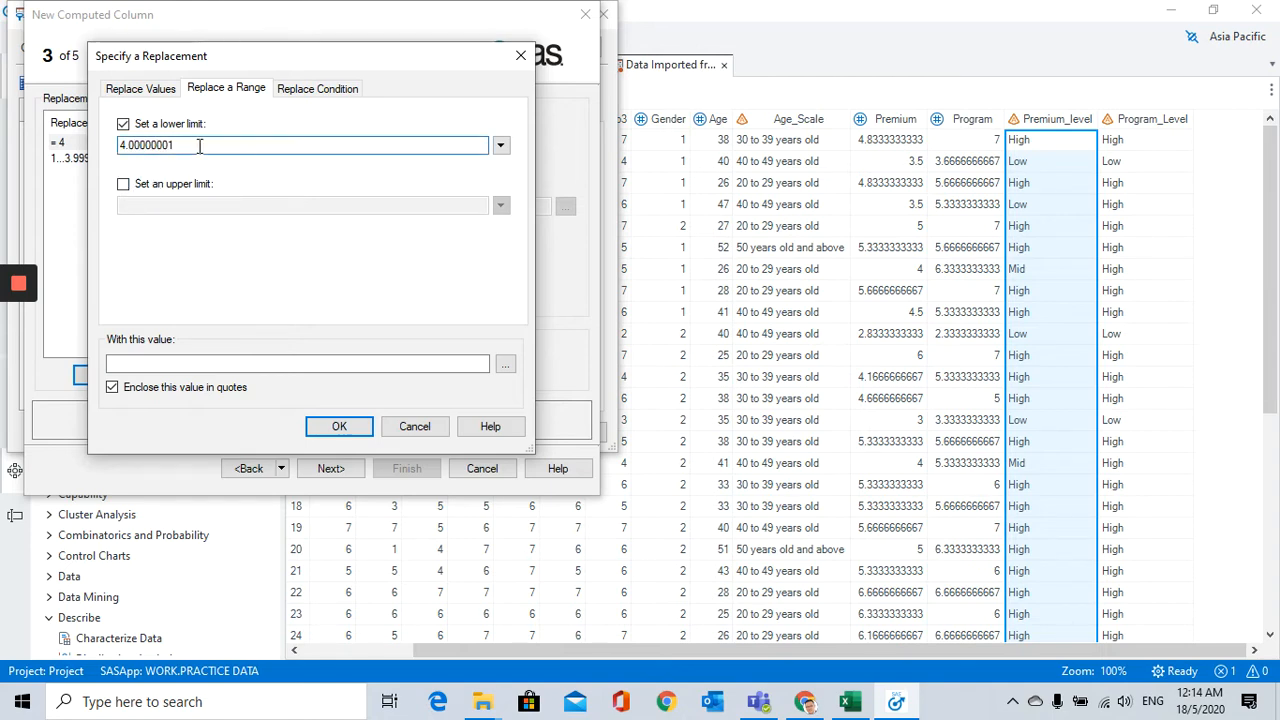
click(123, 184)
click(130, 205)
text(7)
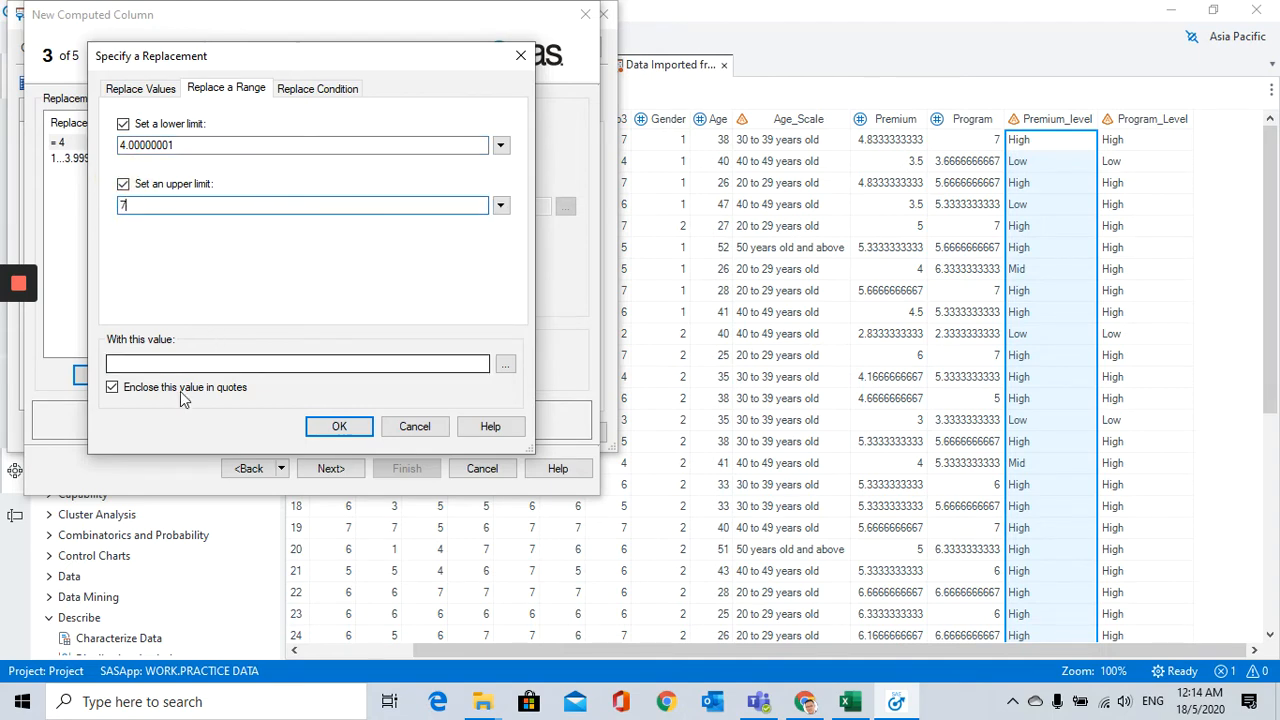
click(183, 364)
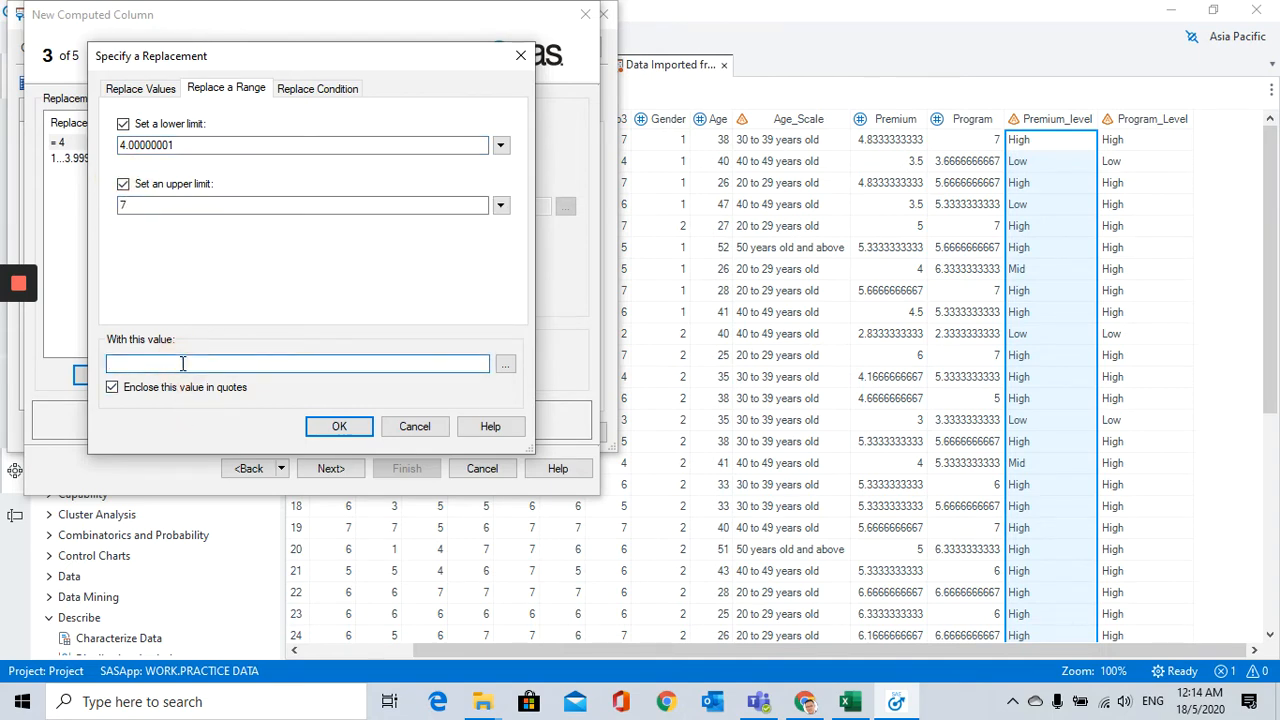
text(High)
click(330, 425)
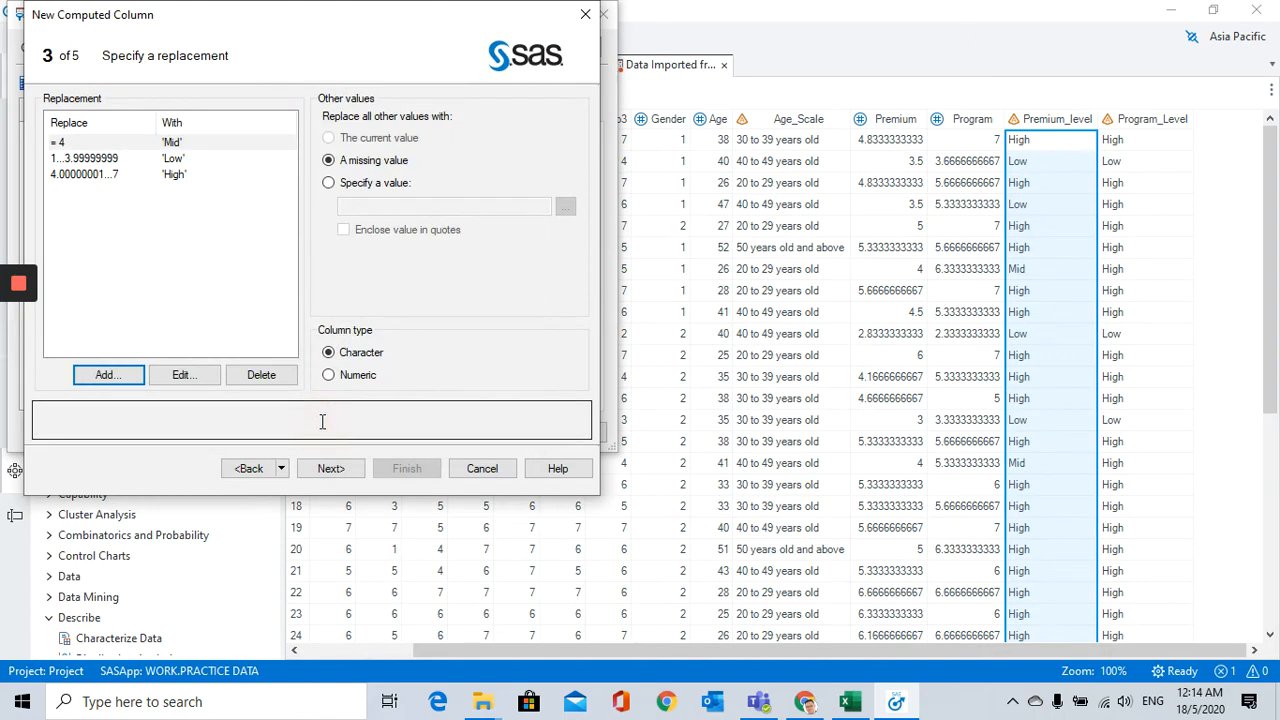
Step: Check the replacement list, then enter Premium_Level as both the name and the label of the computed column
click(88, 176)
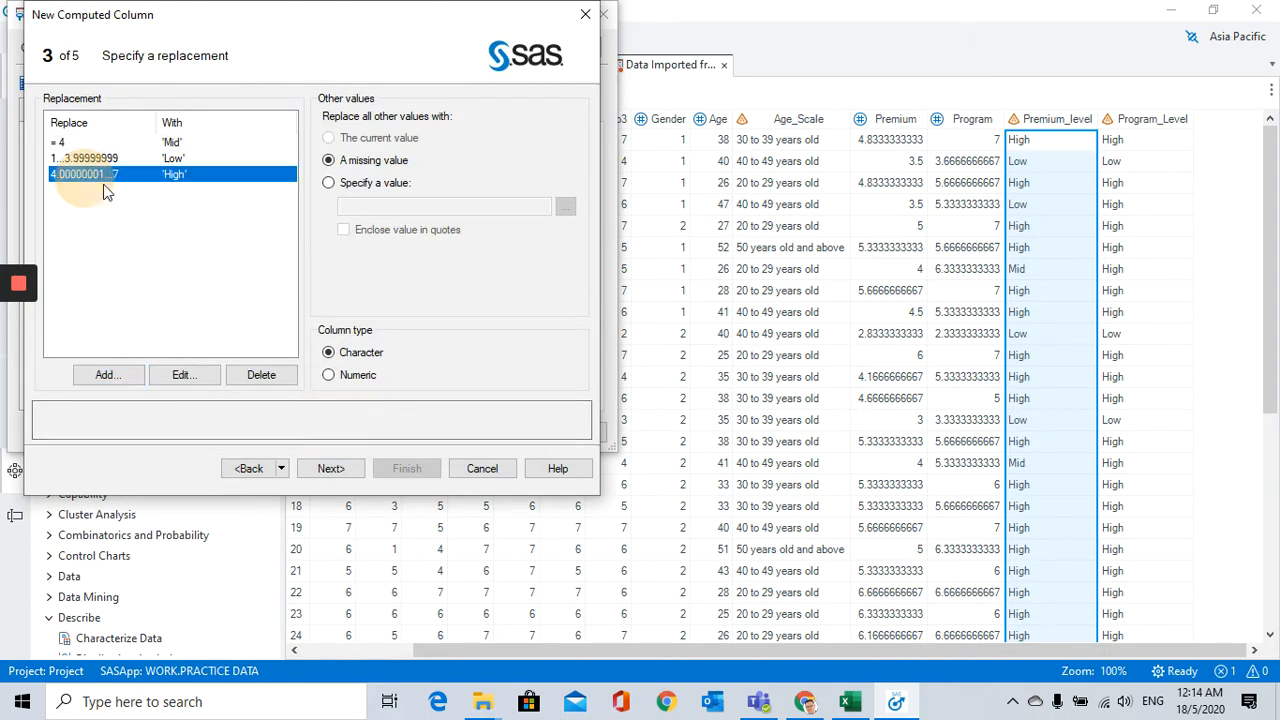
click(172, 143)
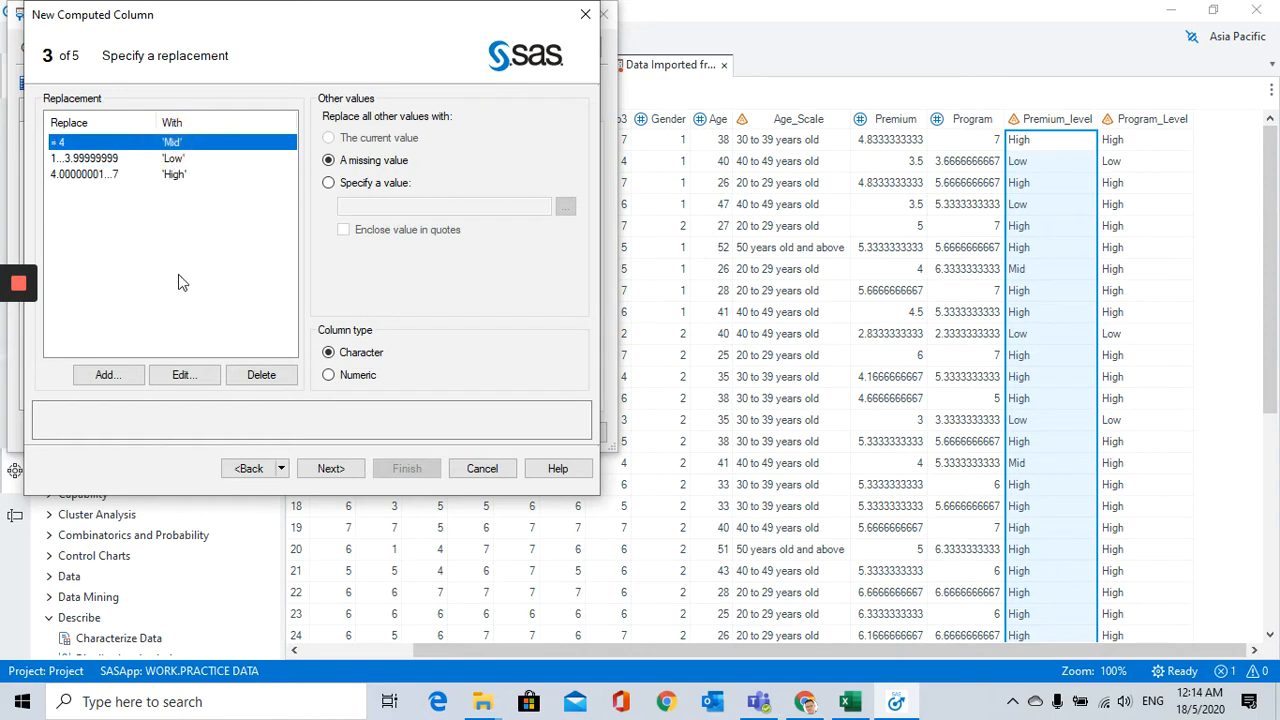
click(322, 468)
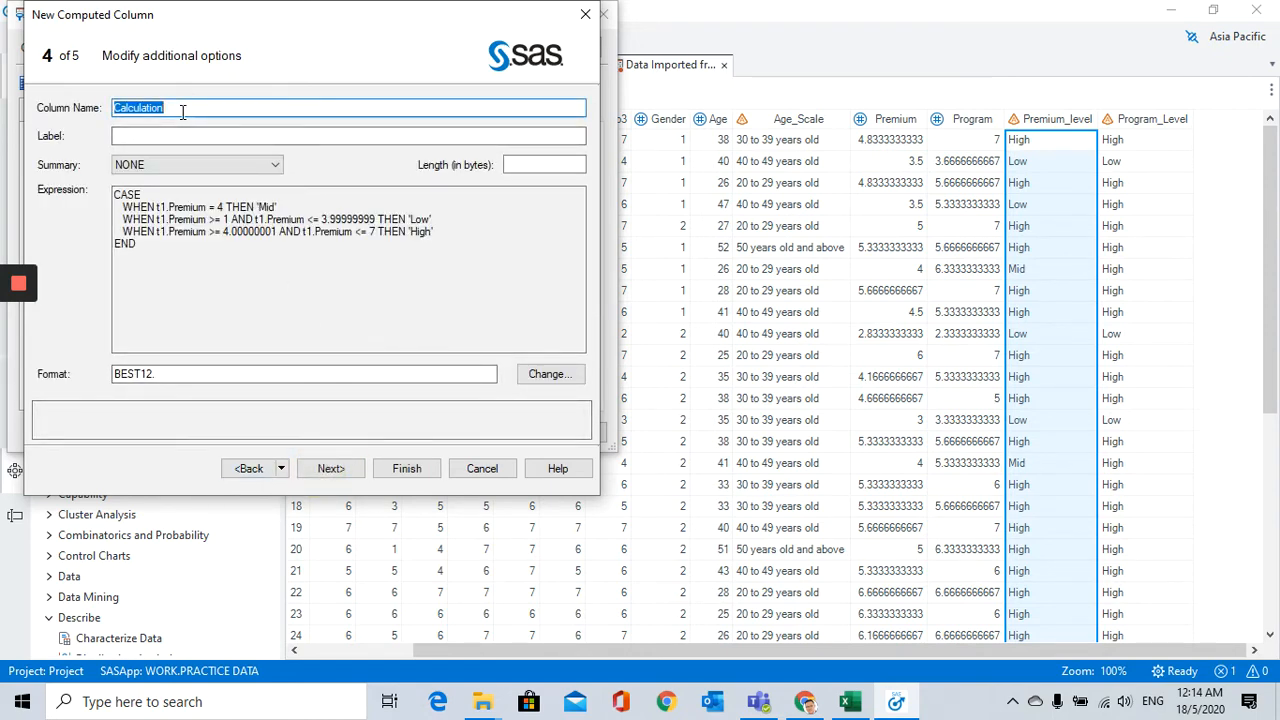
text(Premium_Level)
click(133, 136)
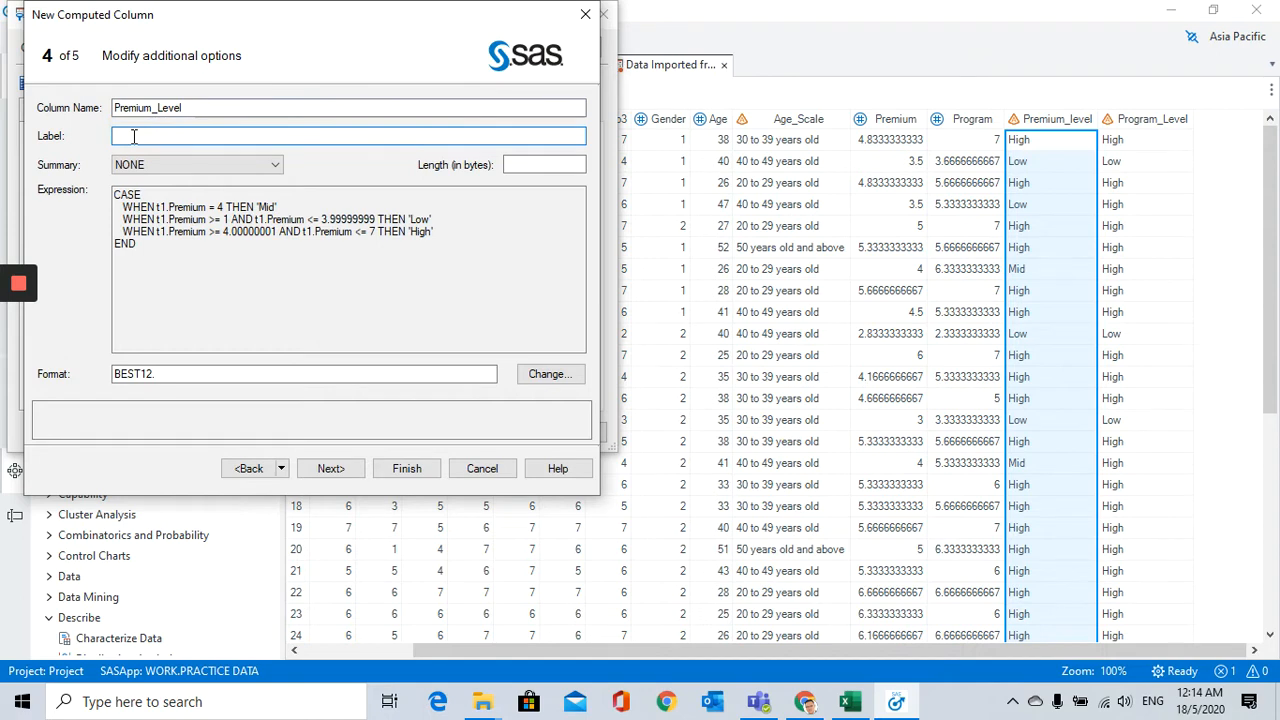
drag(217, 108, 86, 108)
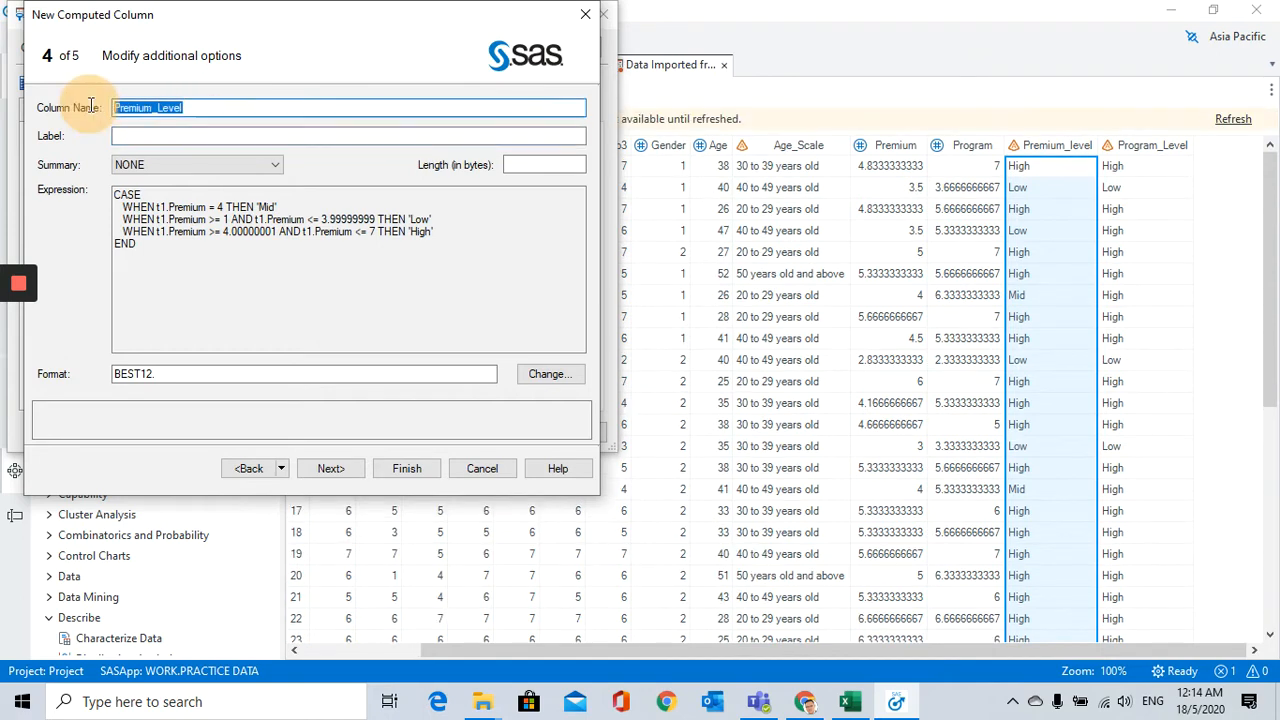
key(ctrl+c)
click(190, 135)
key(ctrl+v)
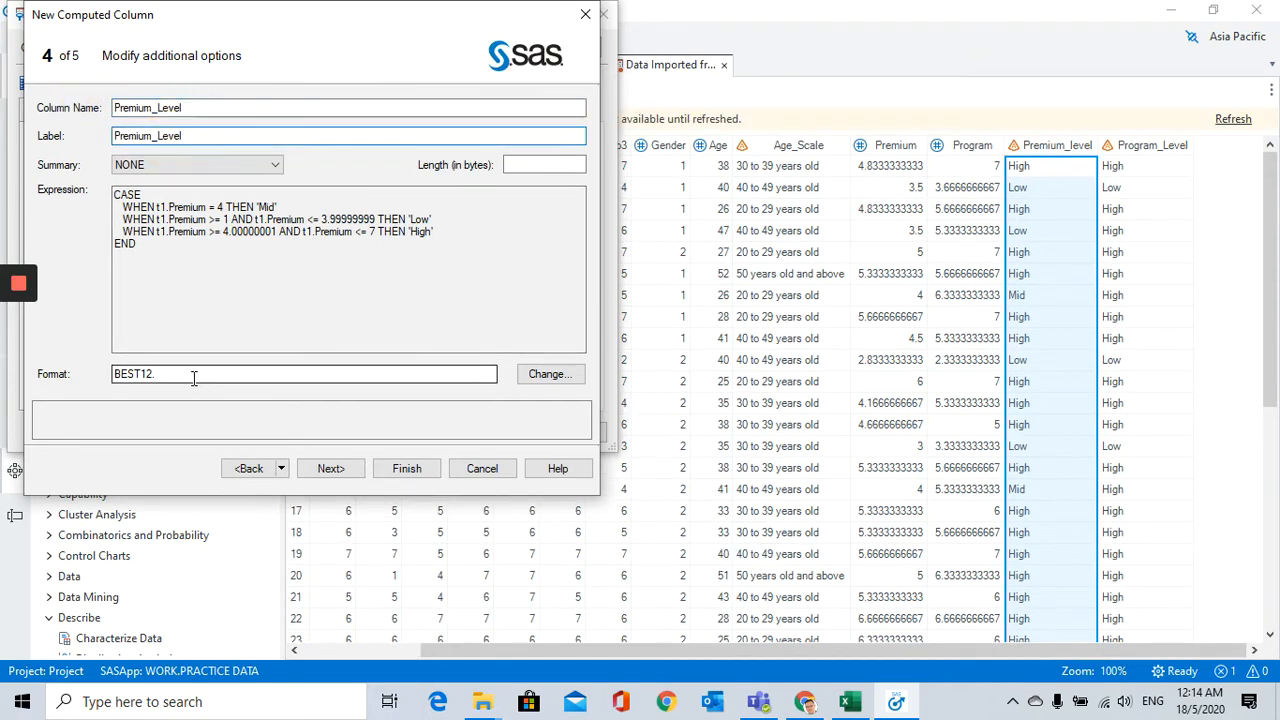
Step: Clear the computed column's format and finish creating the column
drag(194, 377, 100, 377)
key(BackSpace)
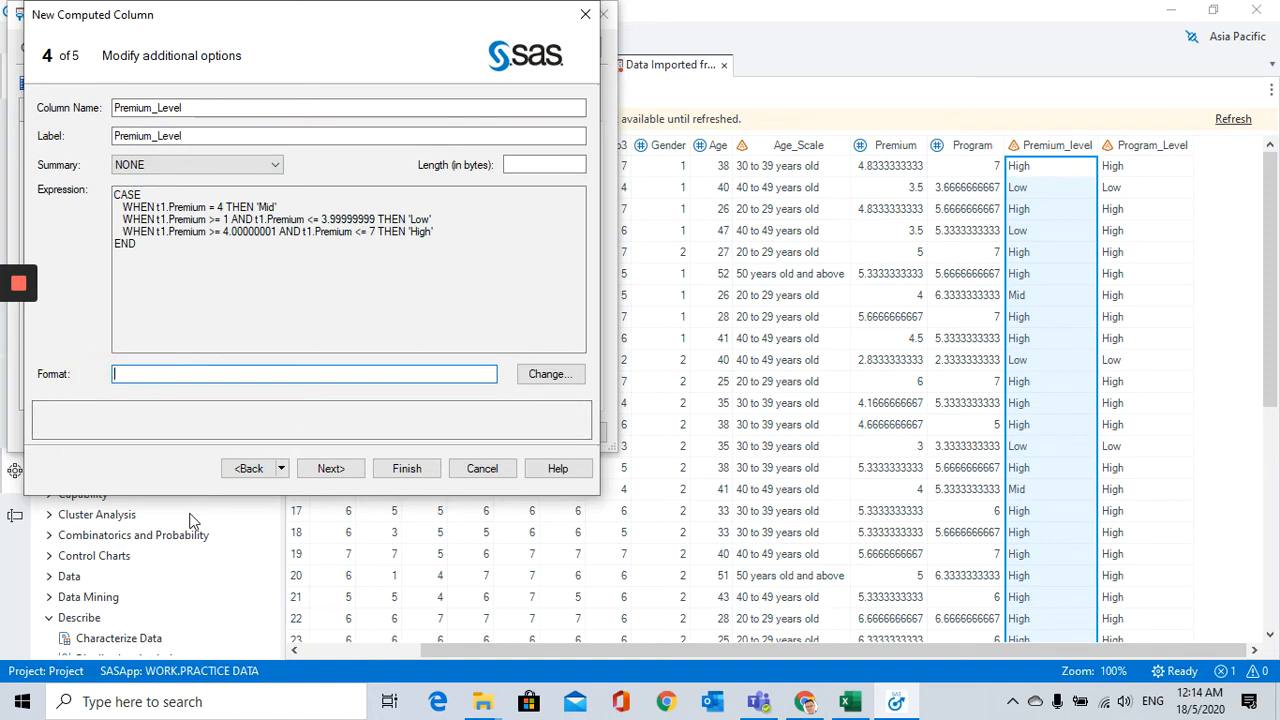
click(337, 474)
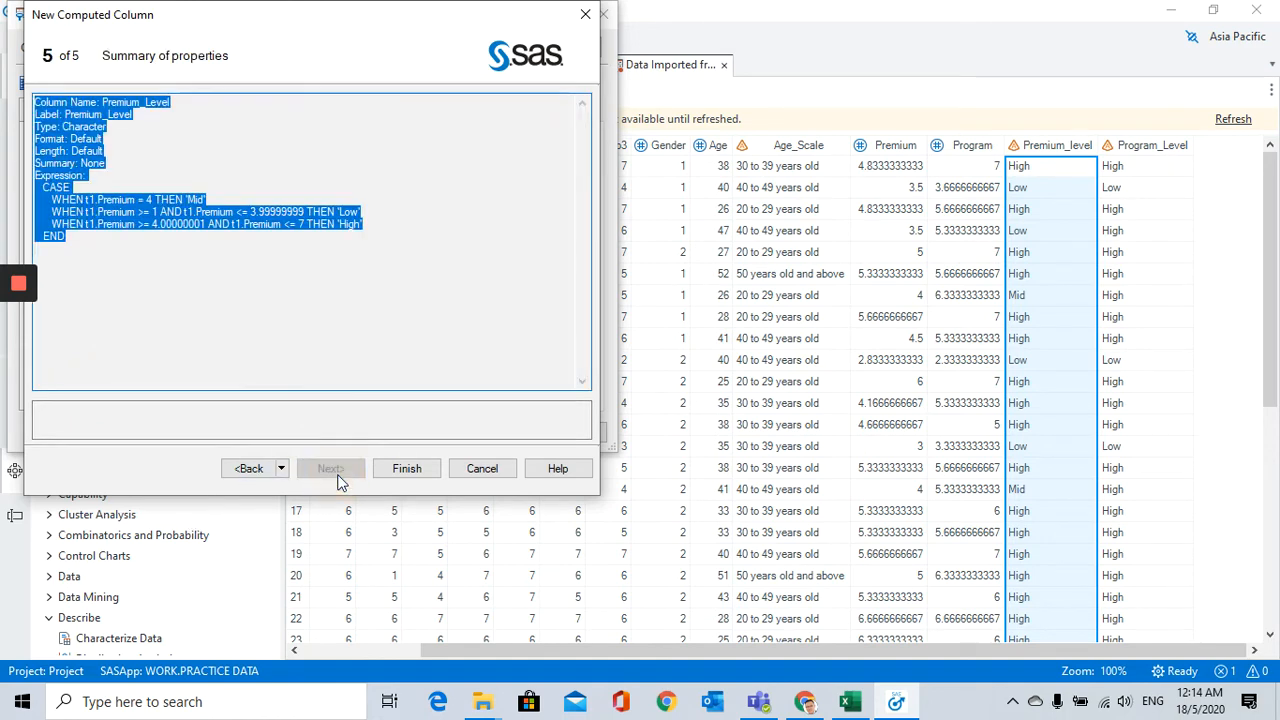
click(406, 469)
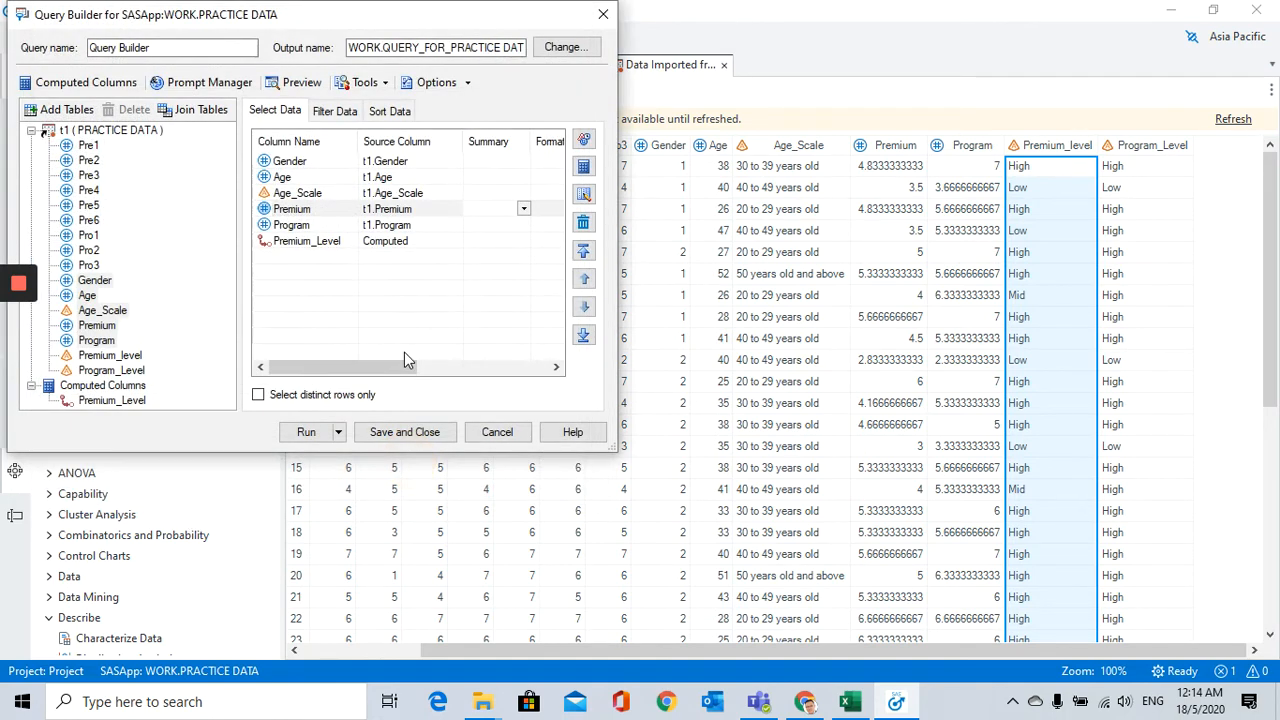
Step: Check the Premium_Level and Program entries in the query, then compare Premium_level and Program_Level in the imported data table
click(312, 242)
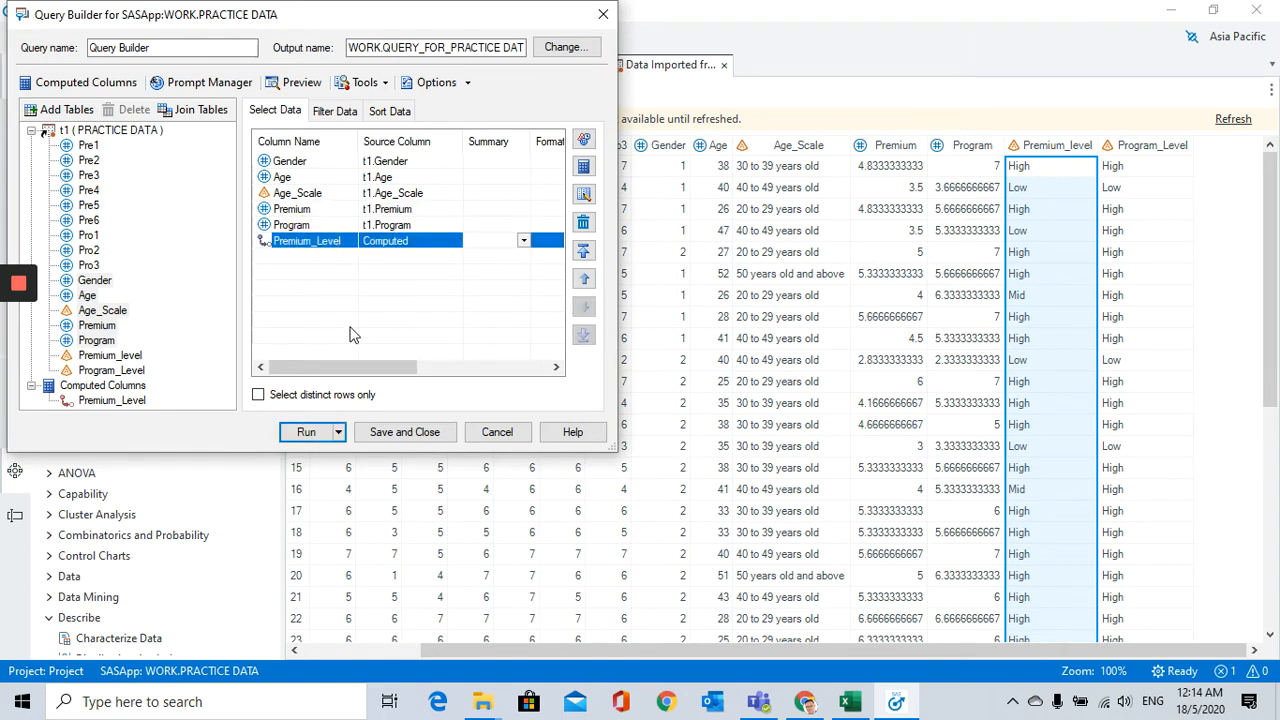
click(305, 228)
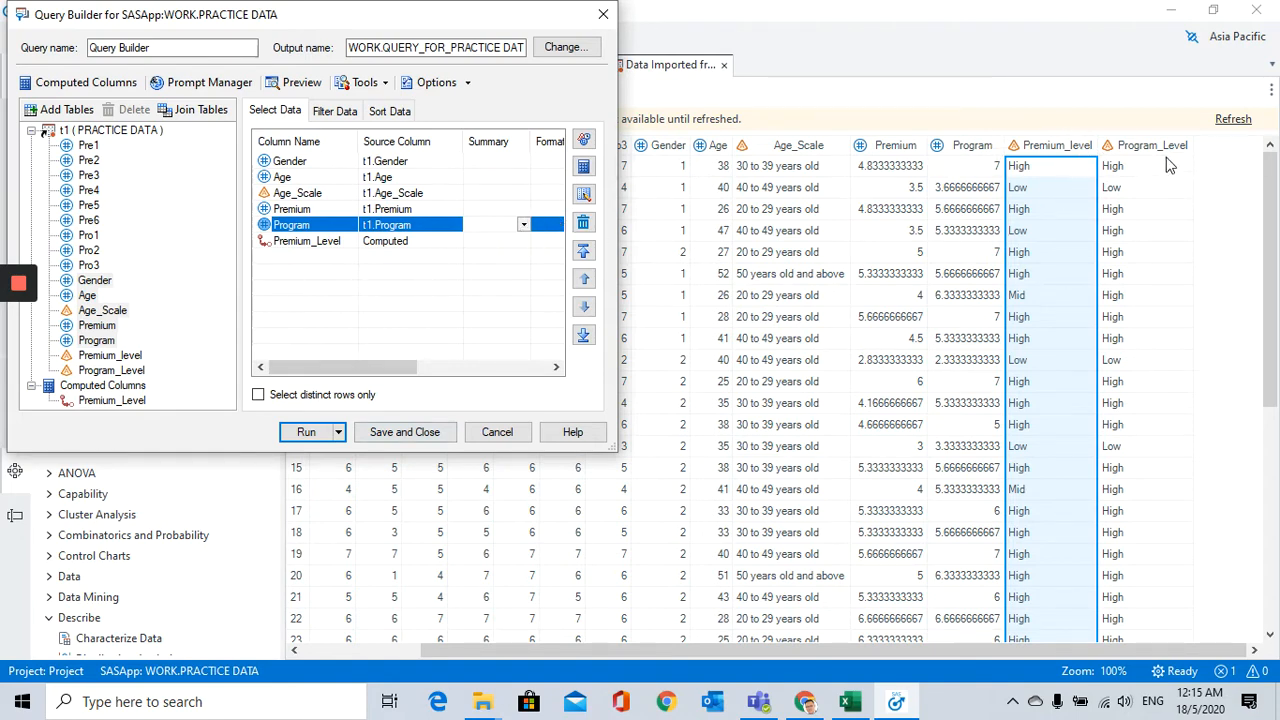
click(17, 333)
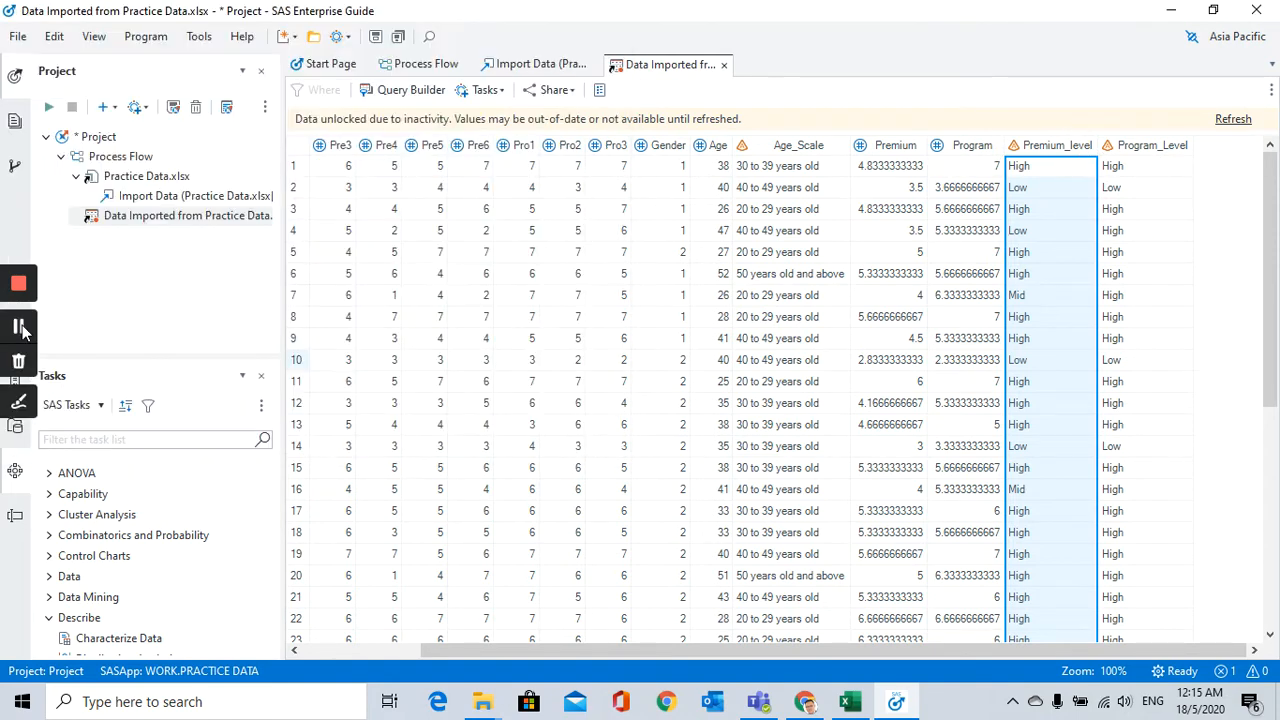
click(1044, 146)
click(1138, 148)
click(1042, 148)
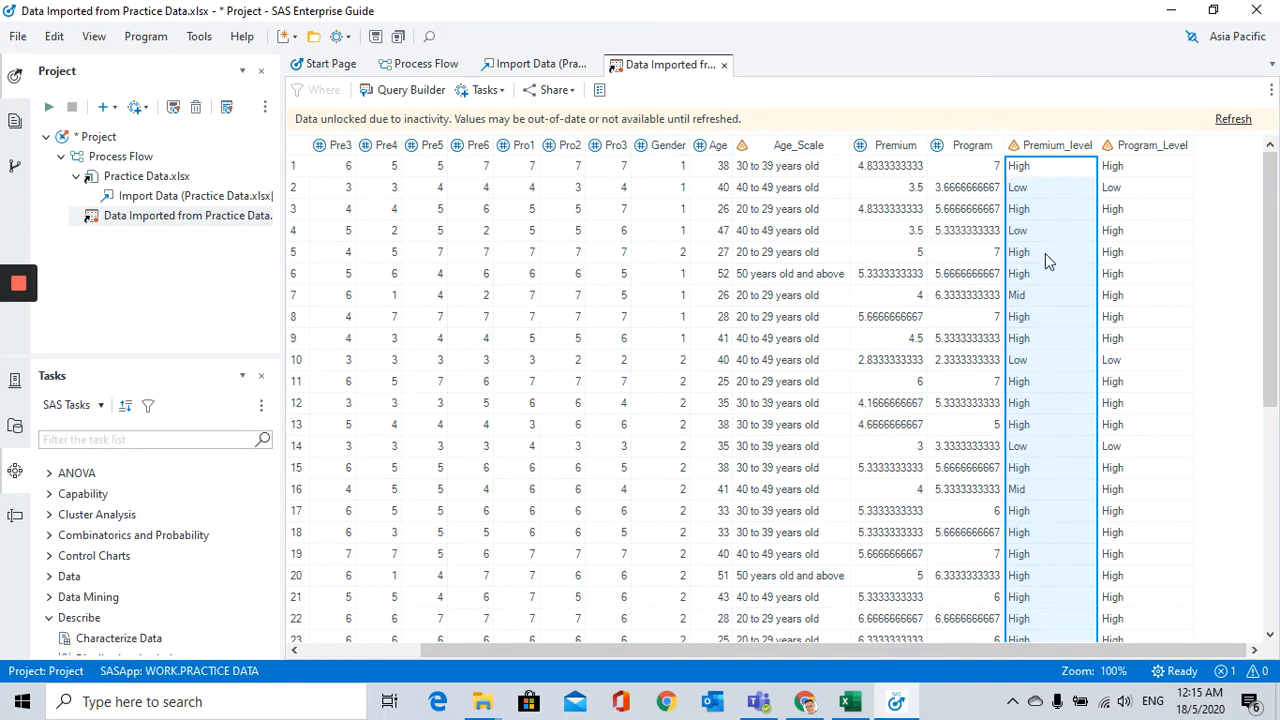
click(1137, 151)
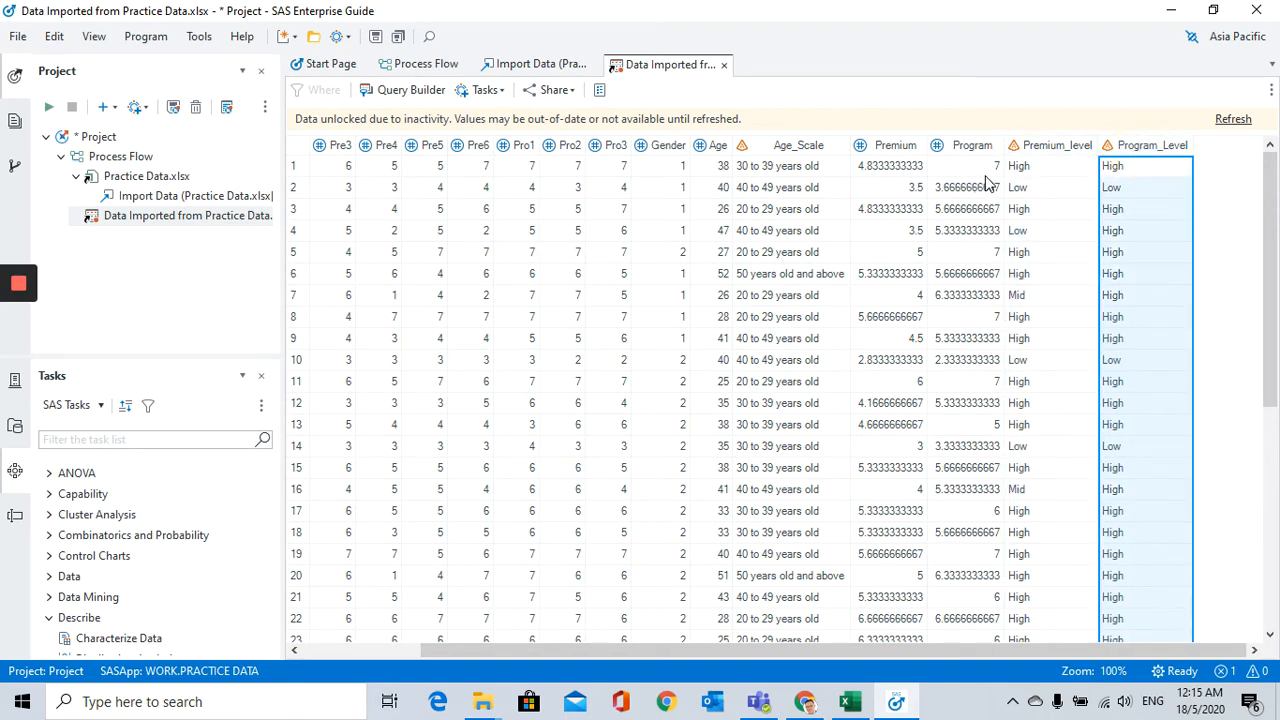
Step: Examine the Age_Scale and Gender columns of the imported data table as grouping variables
click(805, 148)
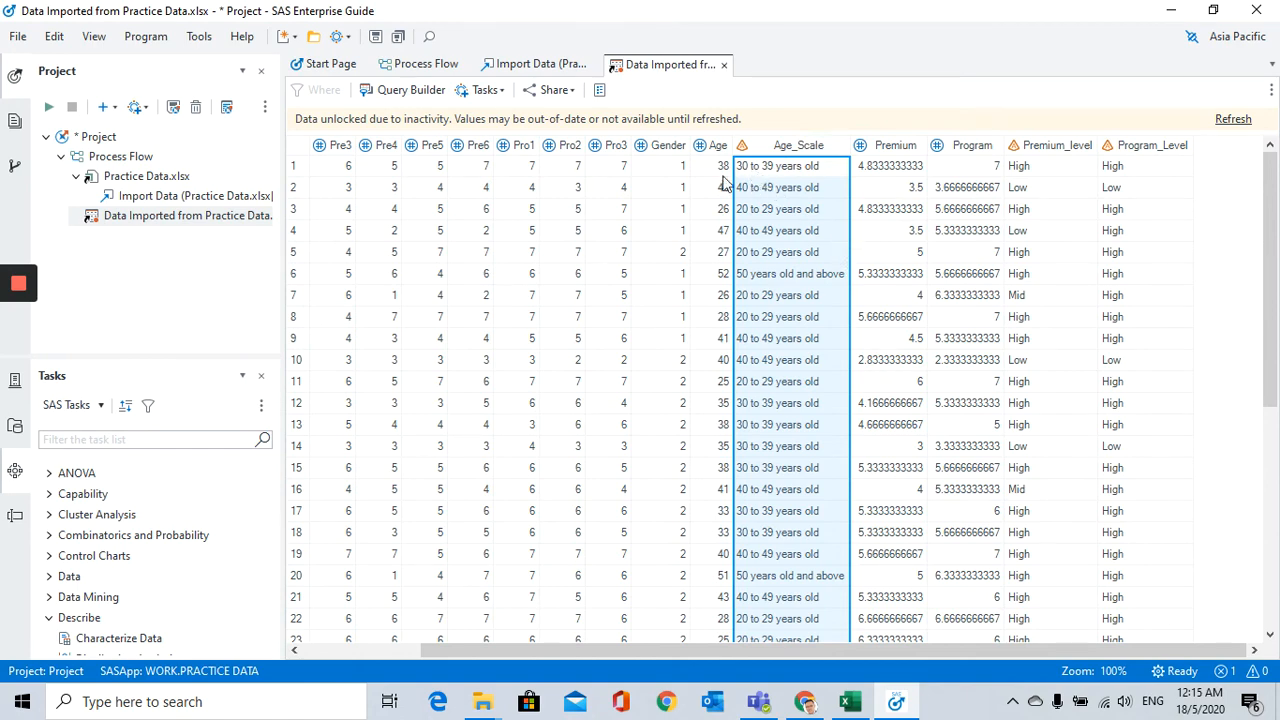
click(670, 143)
click(748, 146)
click(668, 146)
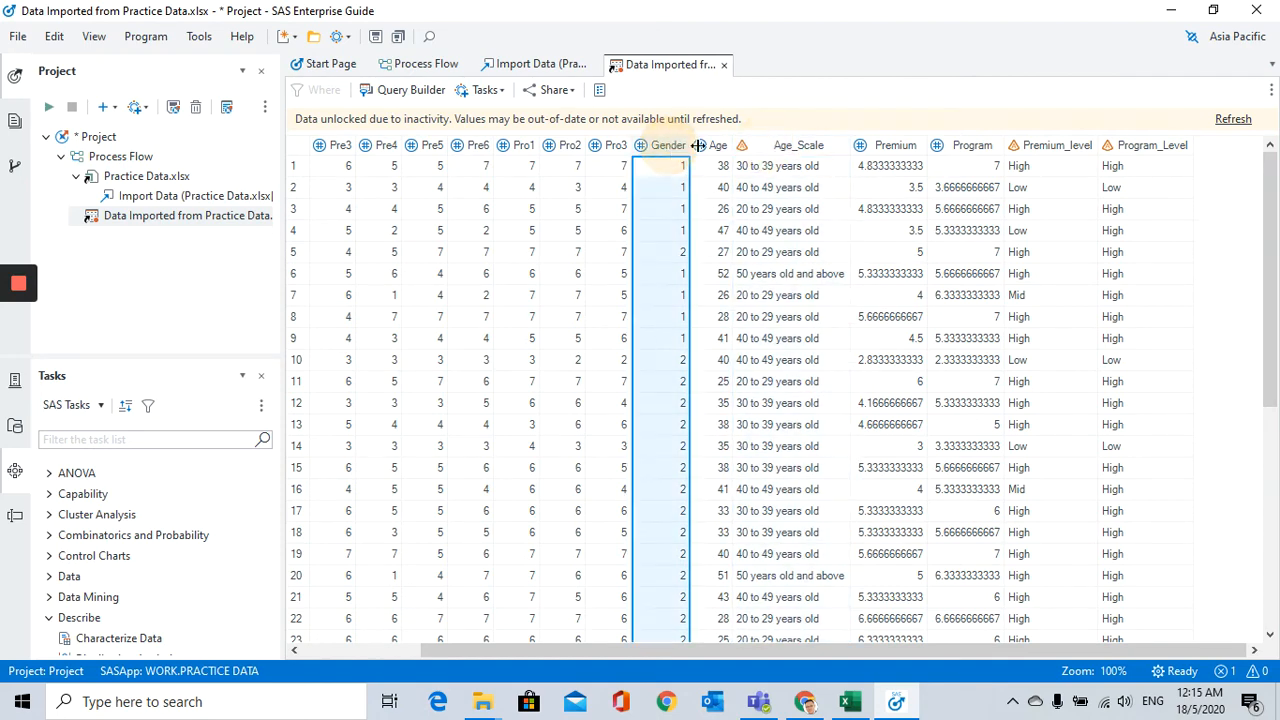
click(787, 150)
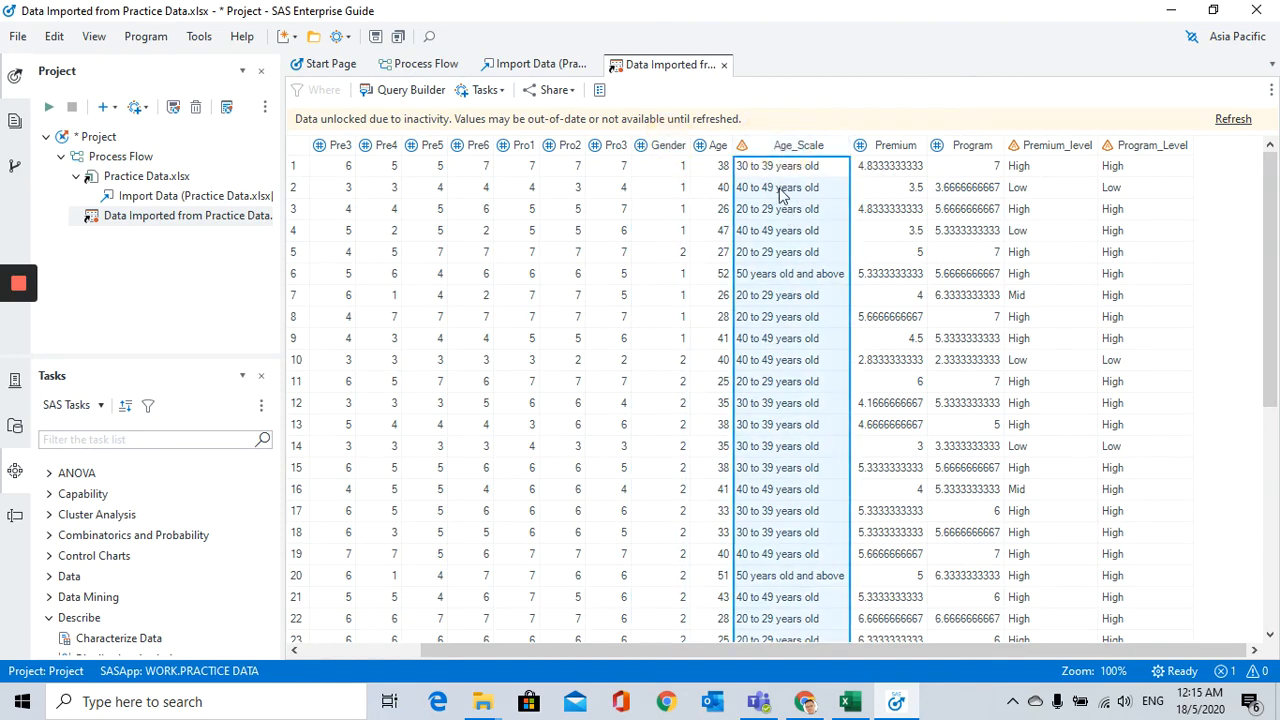
click(670, 147)
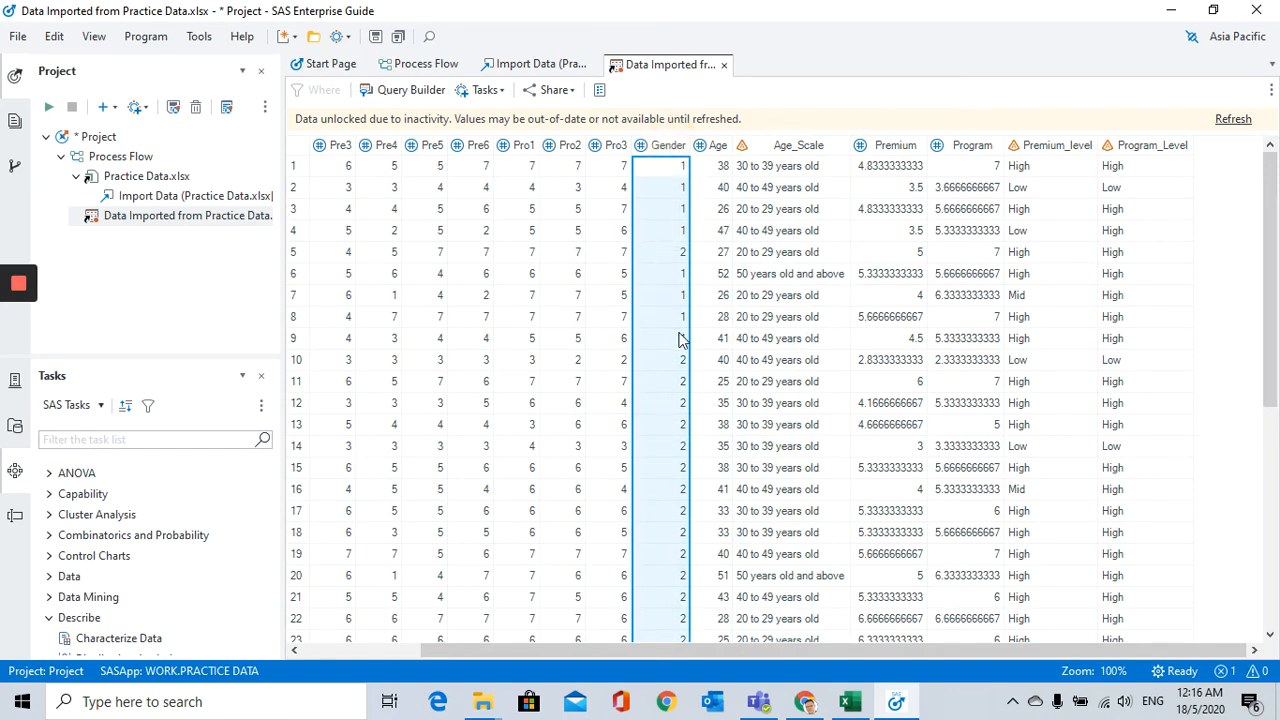
Step: Open the Table Analysis task from the Describe category for the imported practice data
click(800, 152)
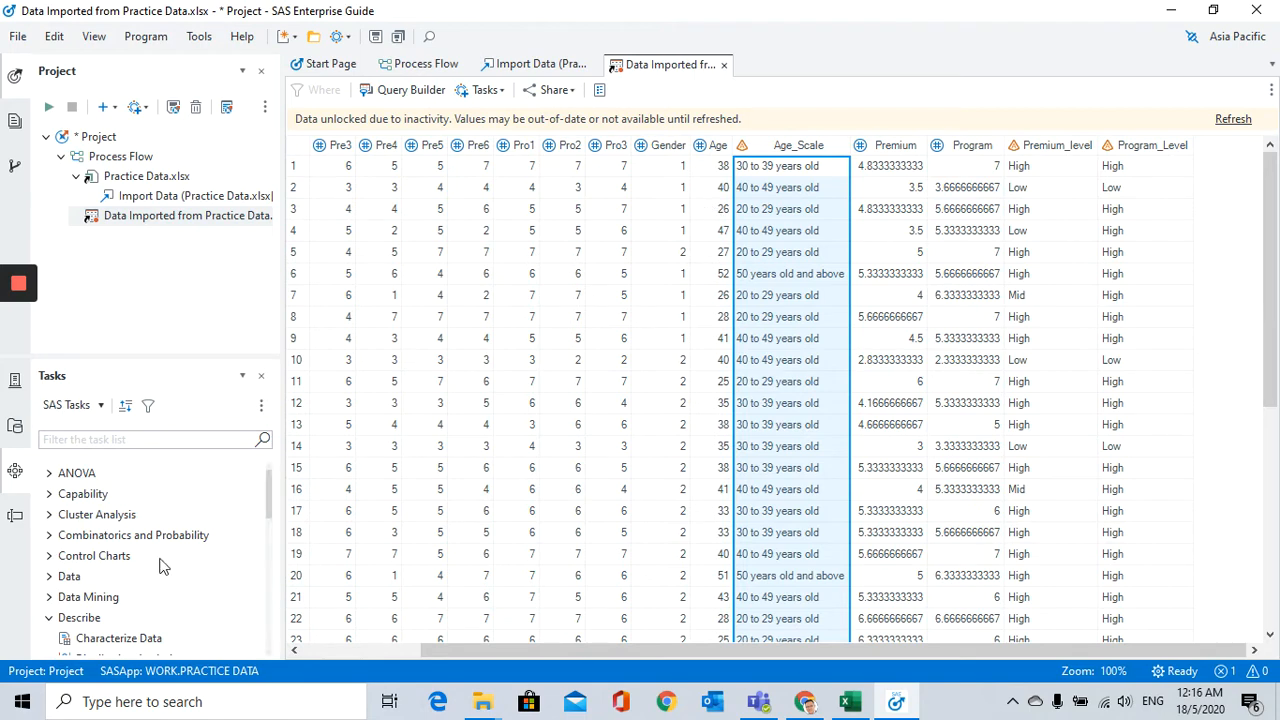
click(15, 474)
scroll(137, 529, up, 3)
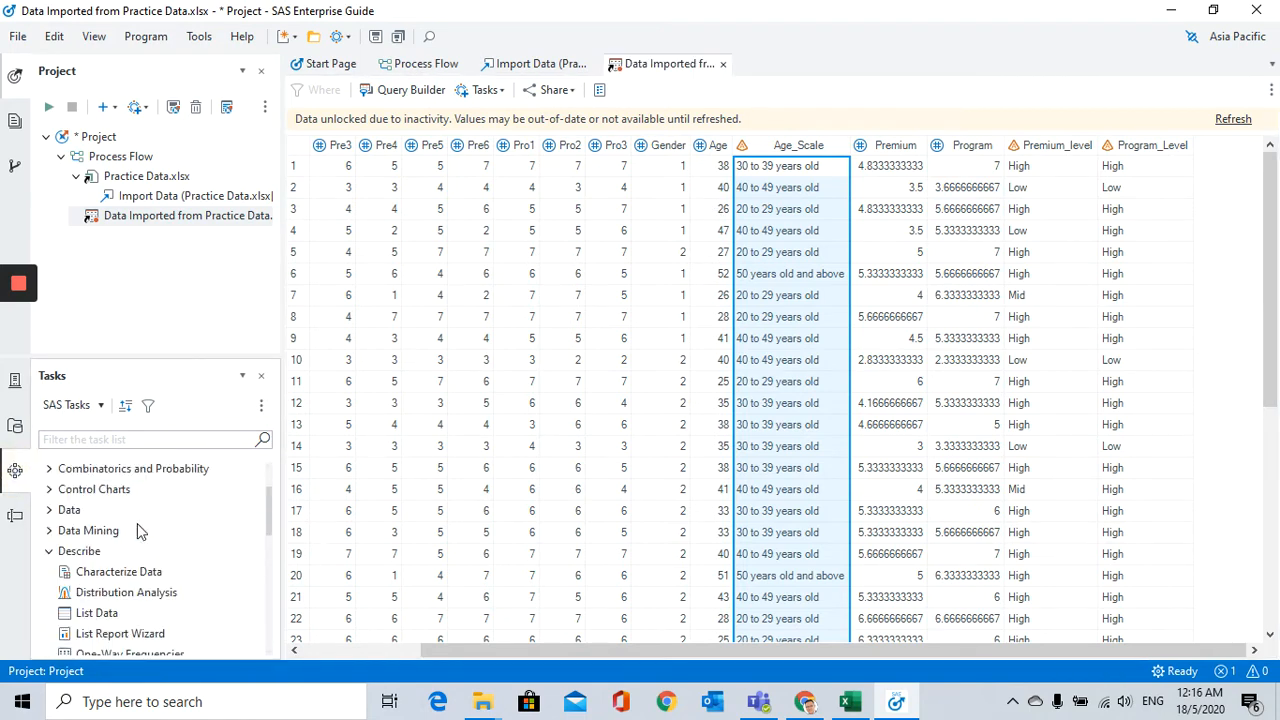
scroll(125, 552, down, 2)
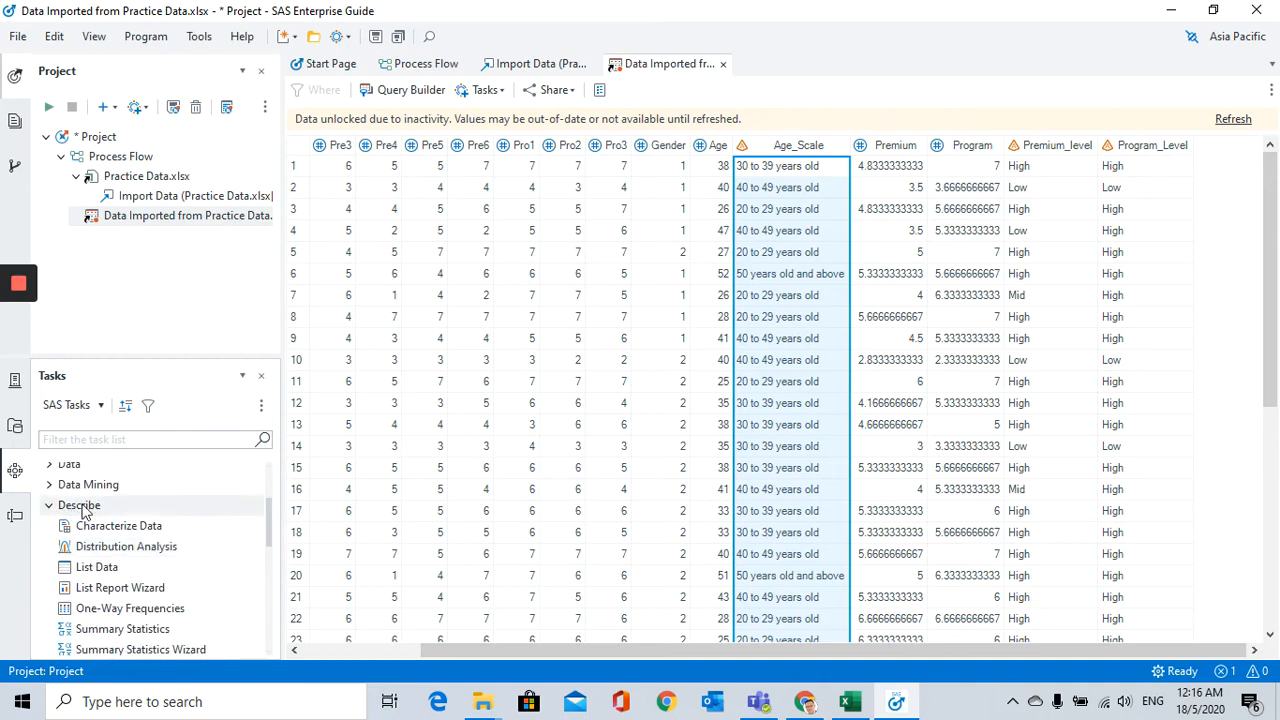
scroll(85, 510, down, 2)
scroll(85, 510, up, 2)
click(52, 510)
click(52, 510)
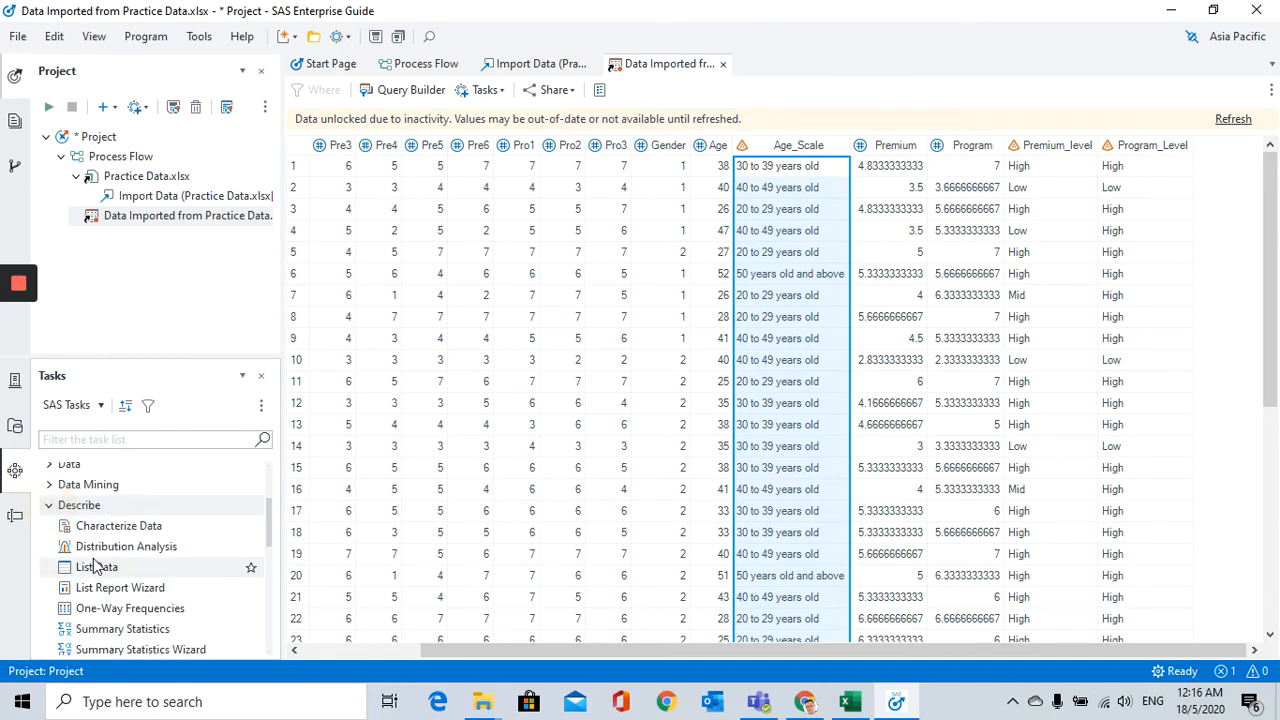
scroll(104, 568, down, 2)
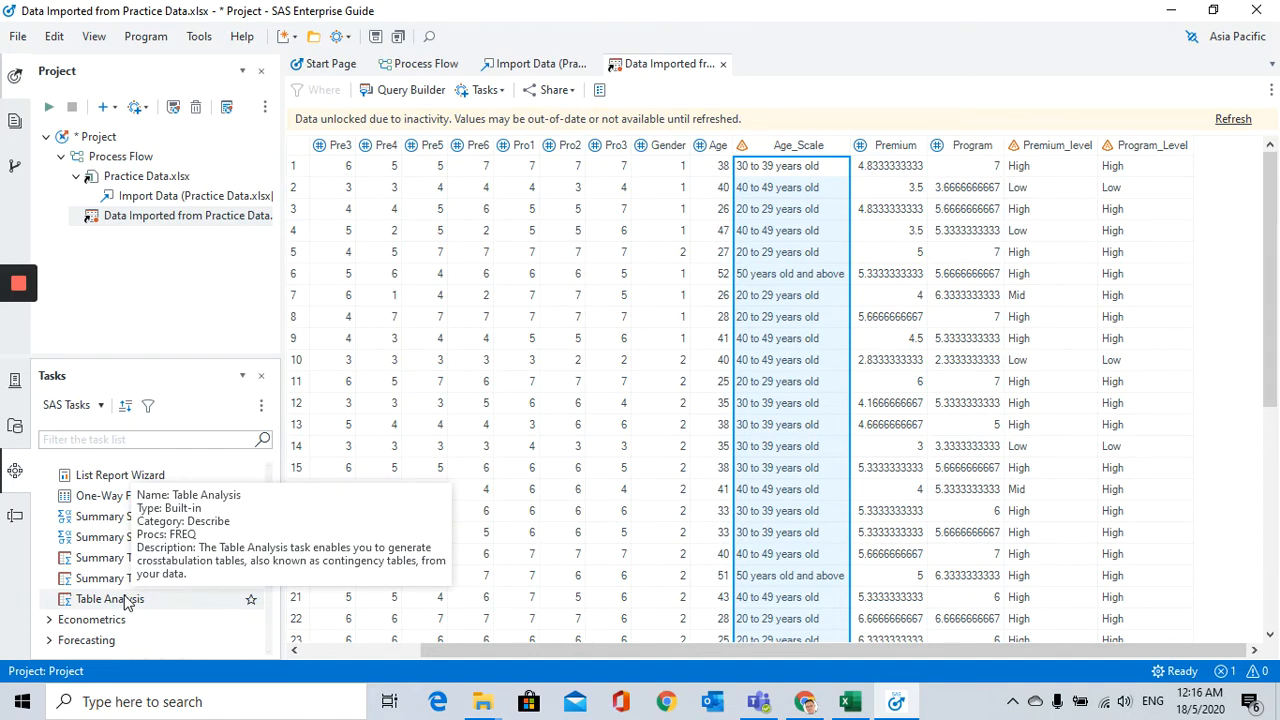
double_click(126, 600)
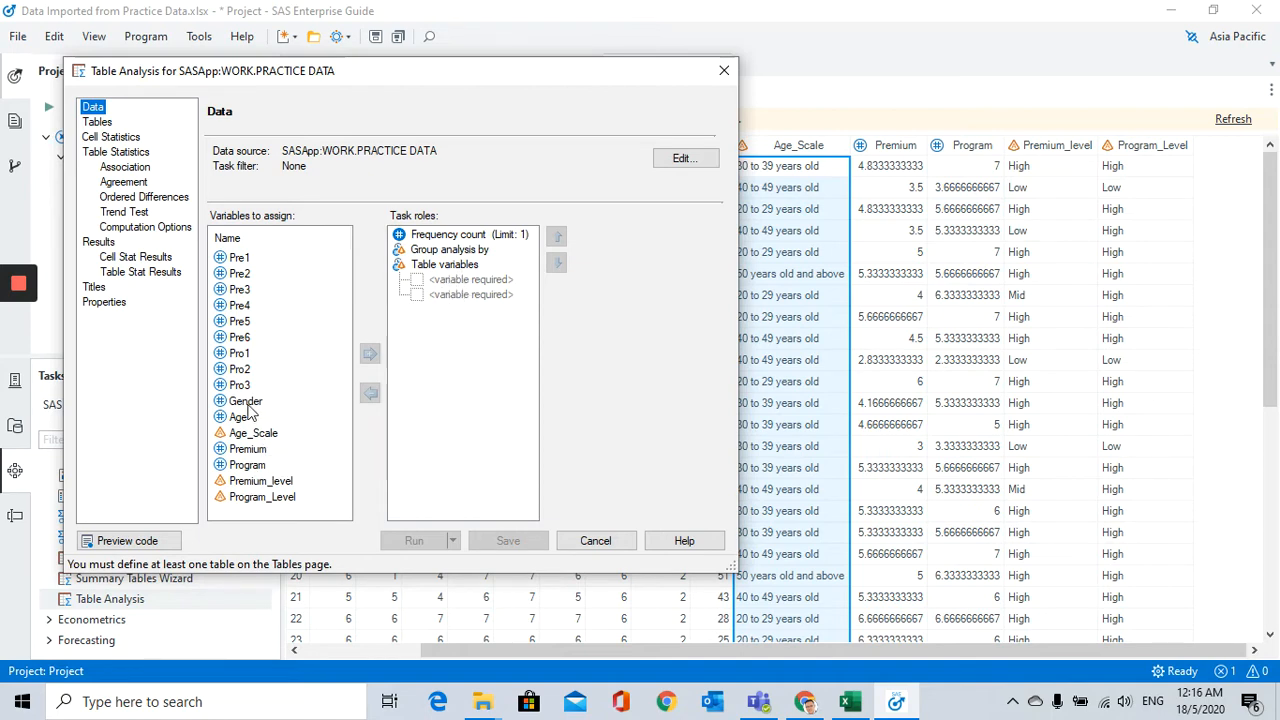
Step: Assign Gender and Age_Scale as the table variables and go to the table definition settings
drag(248, 402, 452, 292)
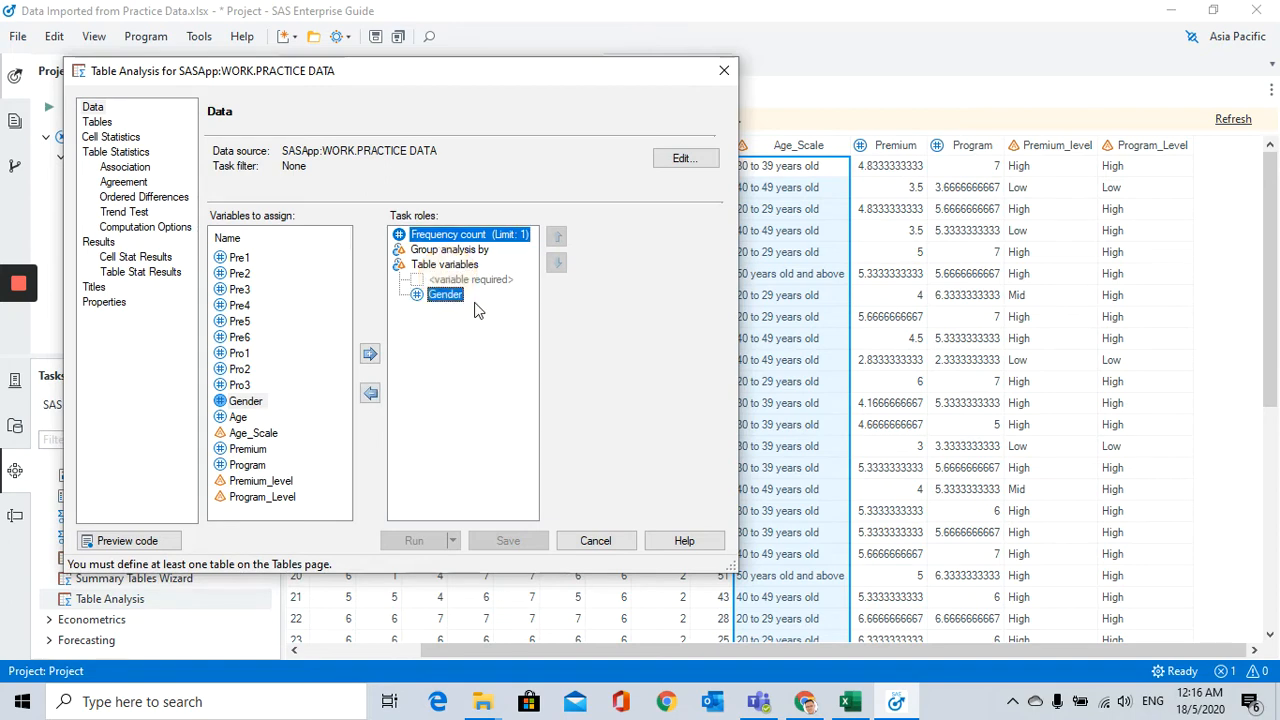
click(270, 435)
drag(272, 440, 452, 296)
click(467, 336)
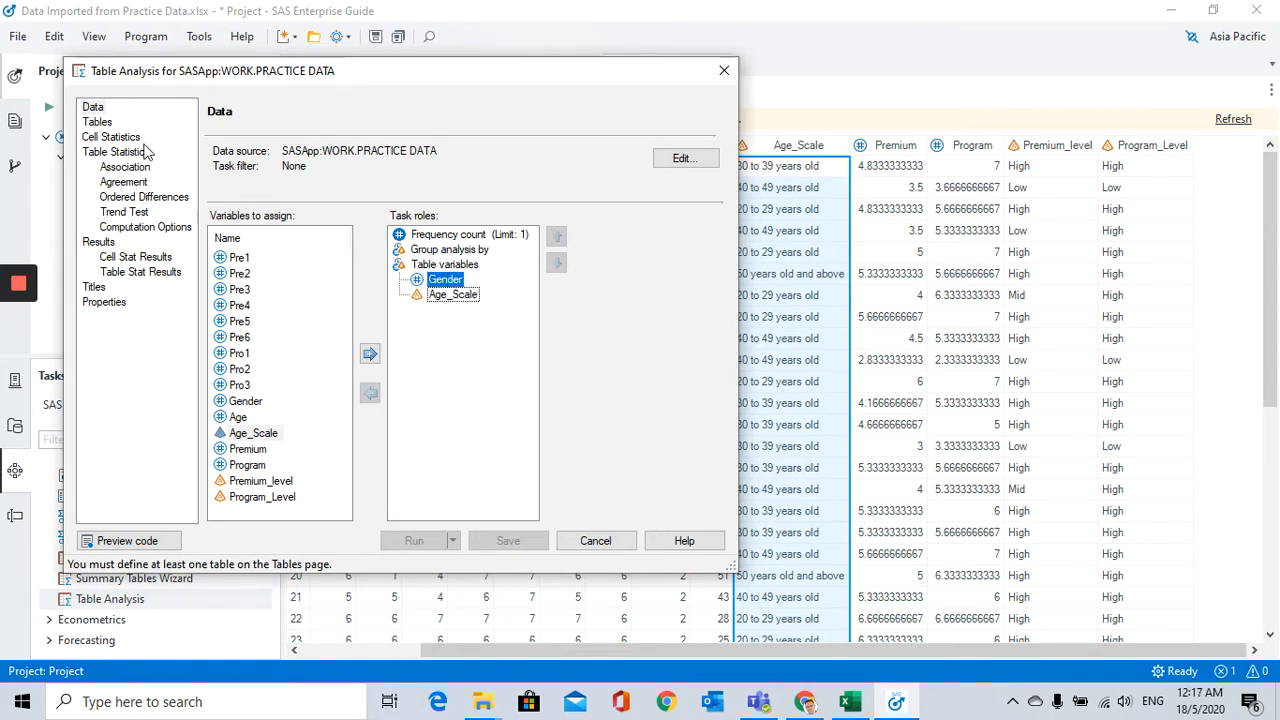
click(99, 123)
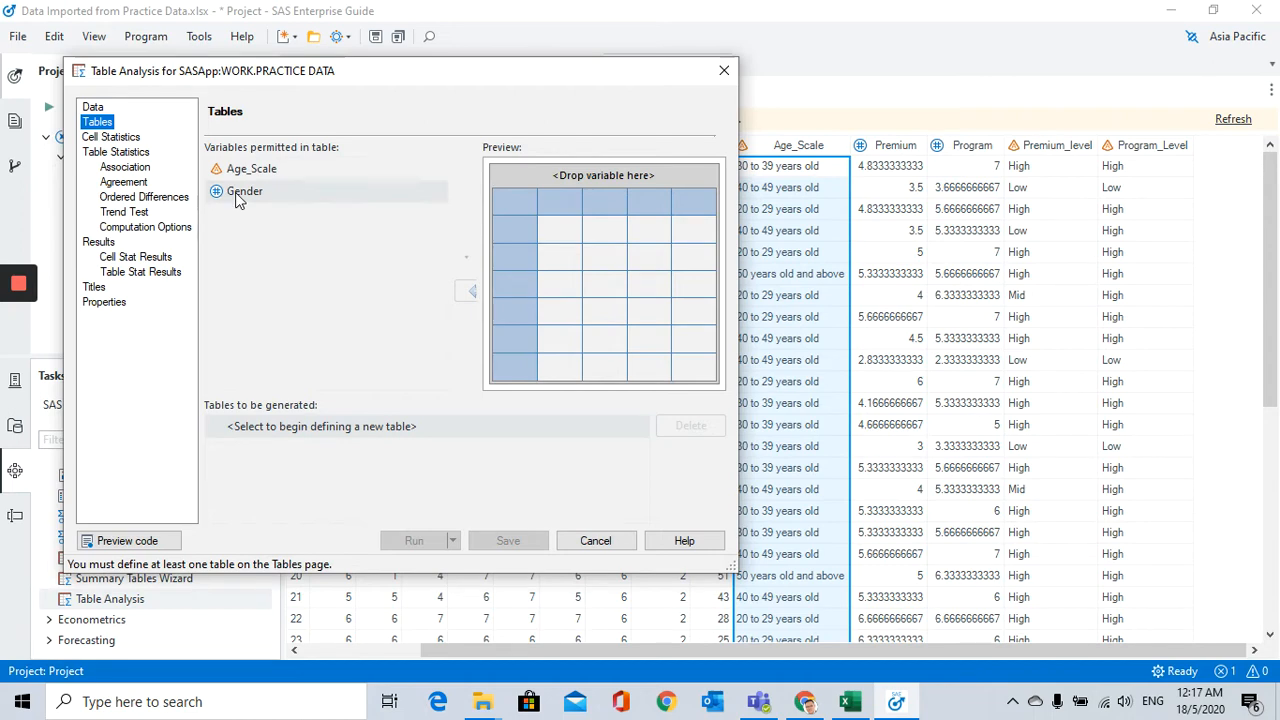
drag(238, 200, 603, 184)
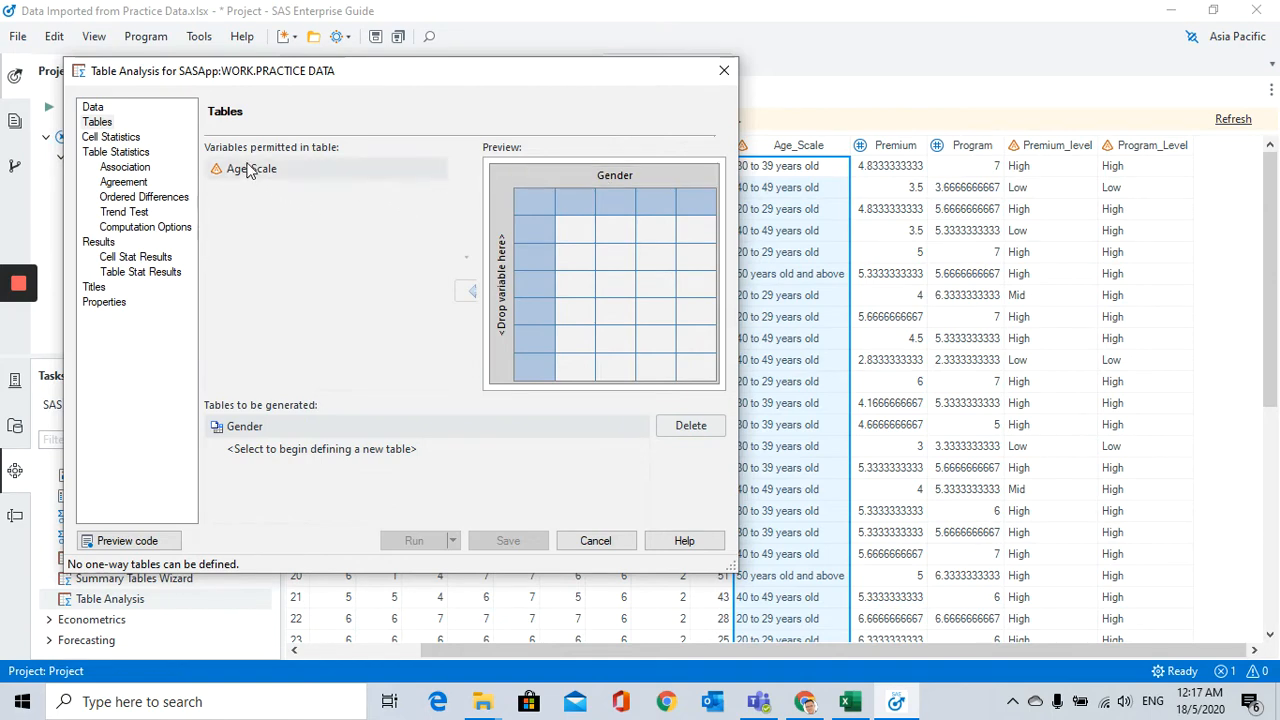
drag(248, 170, 494, 277)
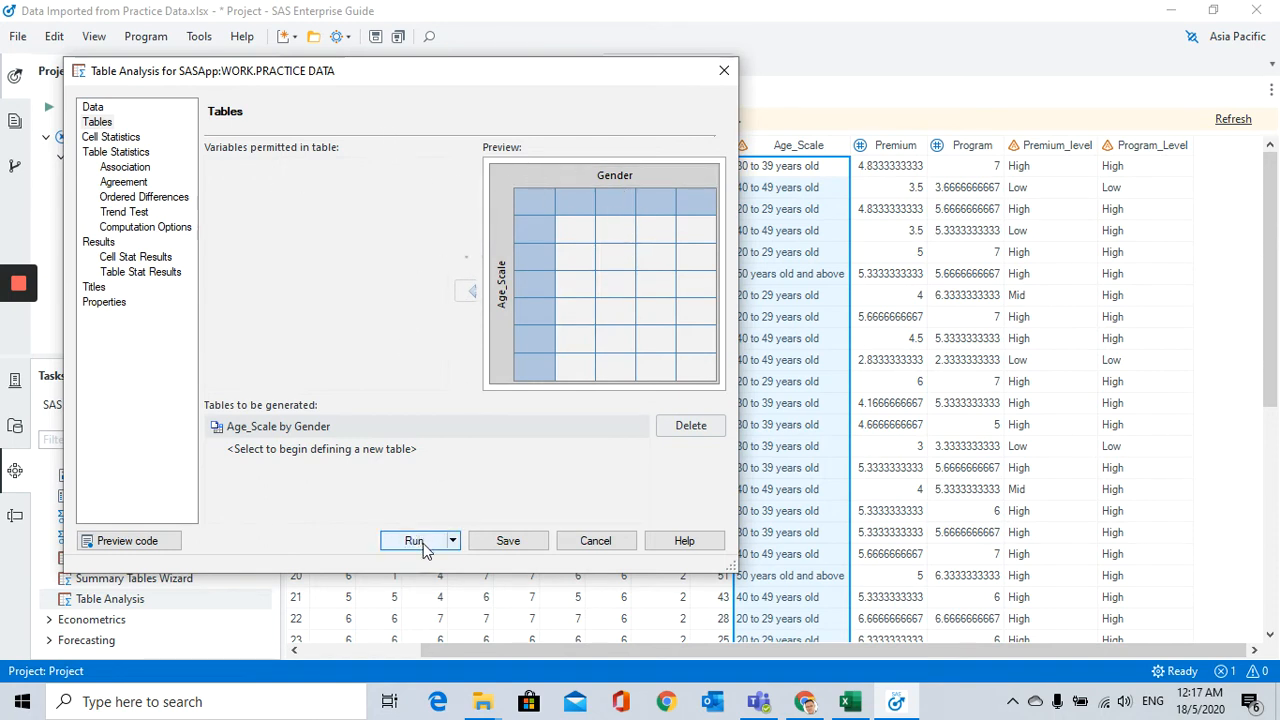
drag(352, 292, 352, 292)
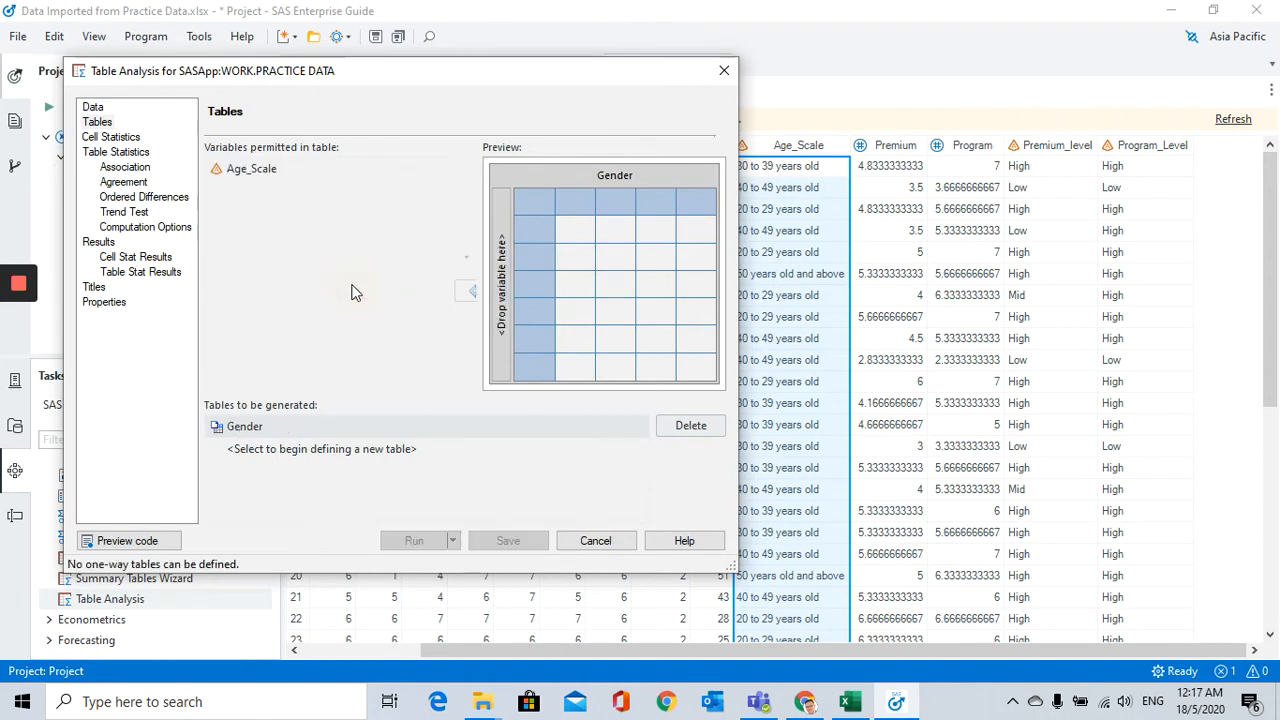
drag(609, 174, 345, 193)
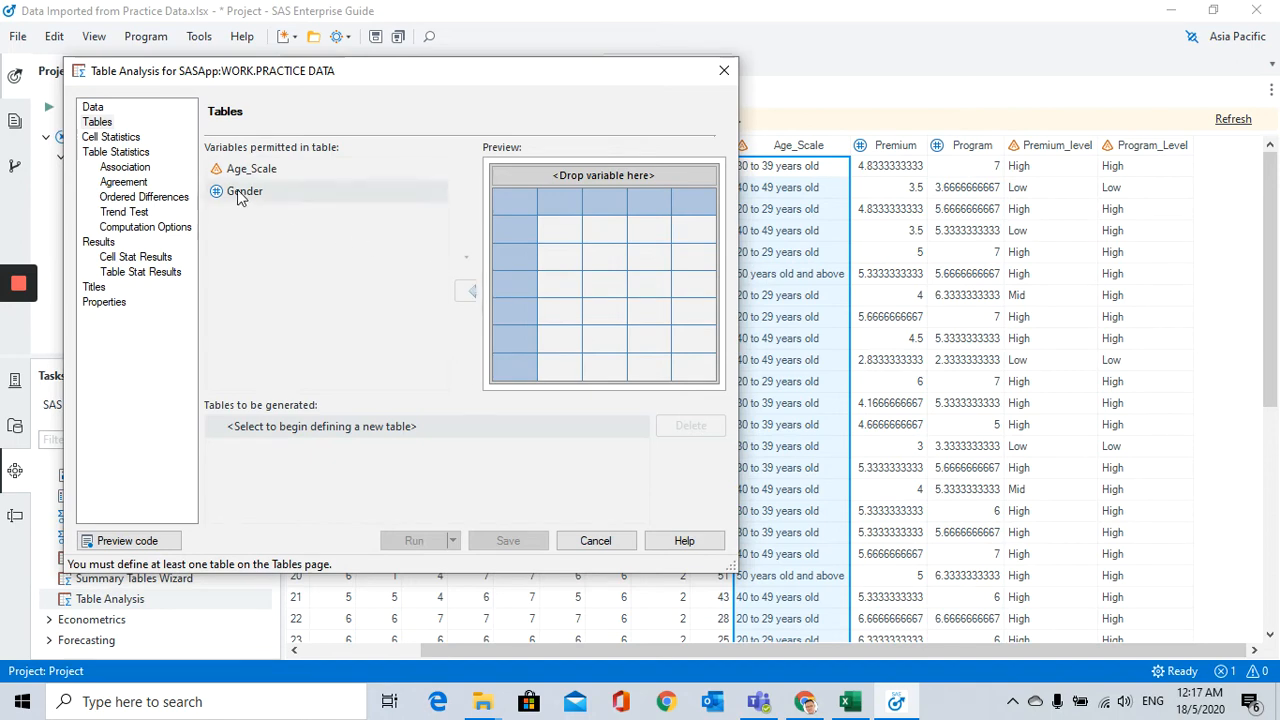
Step: Define an Age_Scale by Gender table with Gender across the columns and Age_Scale down the rows
drag(243, 191, 588, 176)
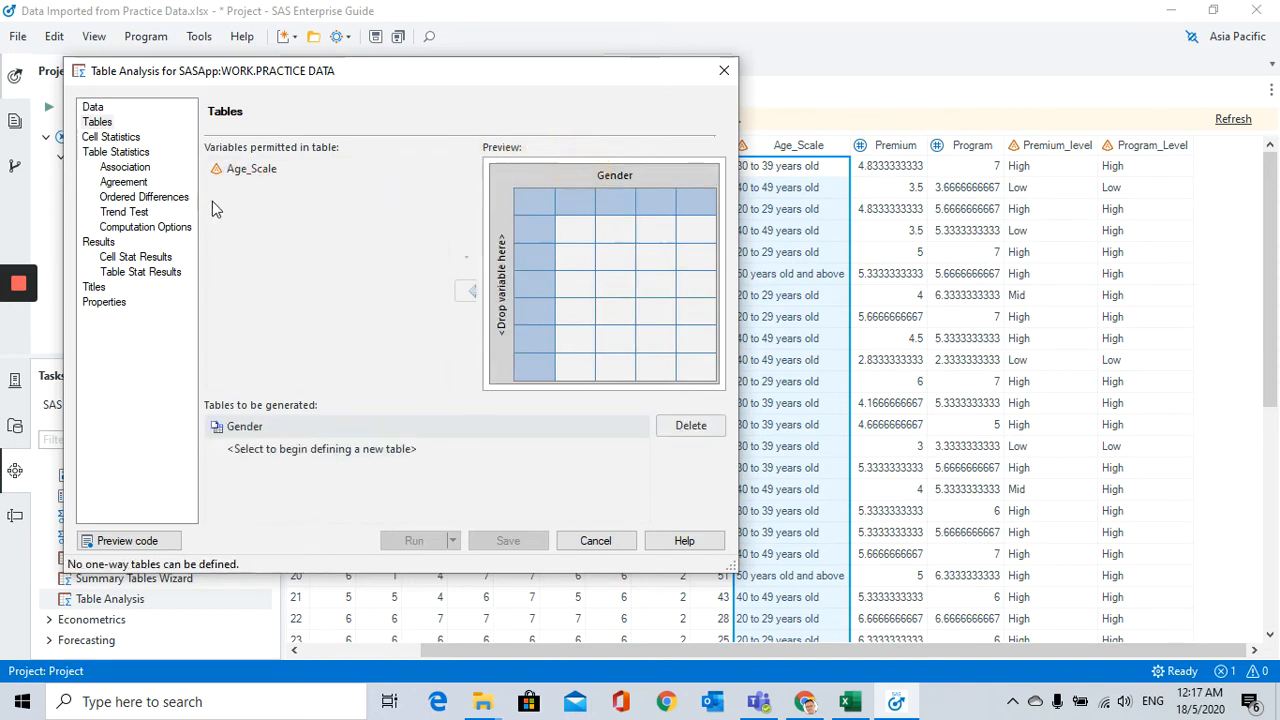
drag(255, 169, 510, 298)
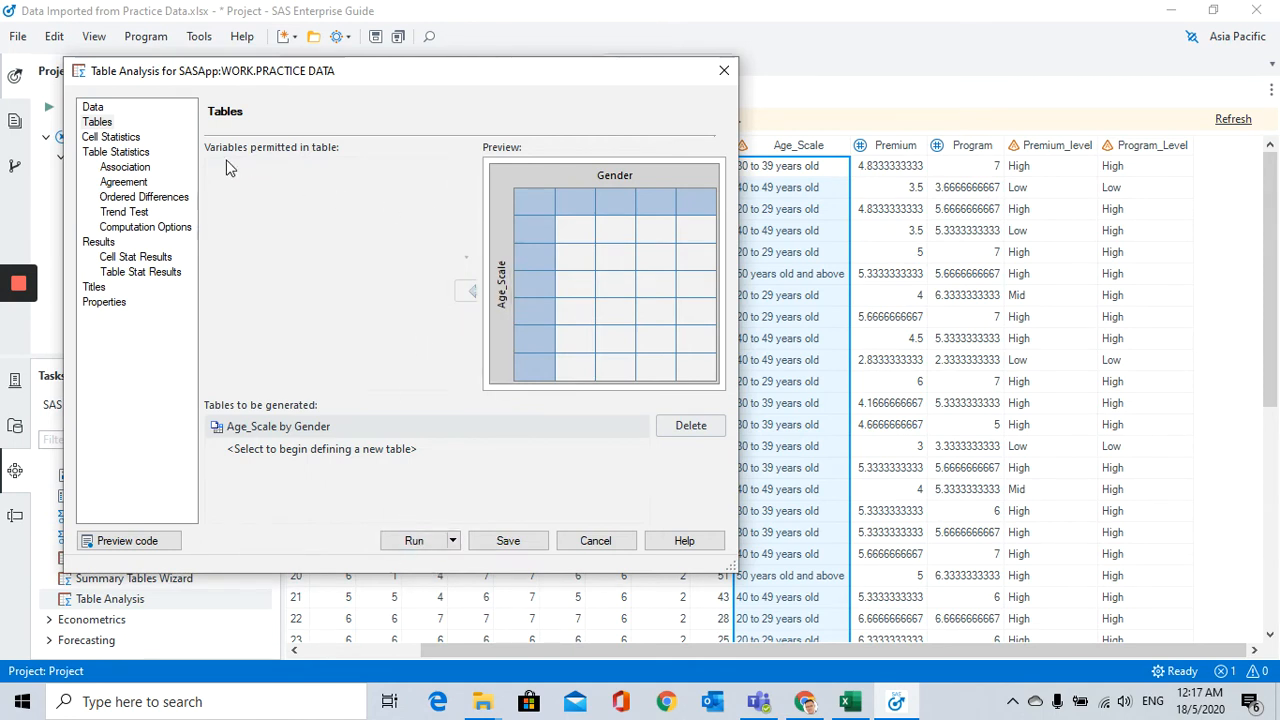
Step: Include only cell frequencies and cumulative column percentages in the cell statistics, and run the table analysis
click(108, 138)
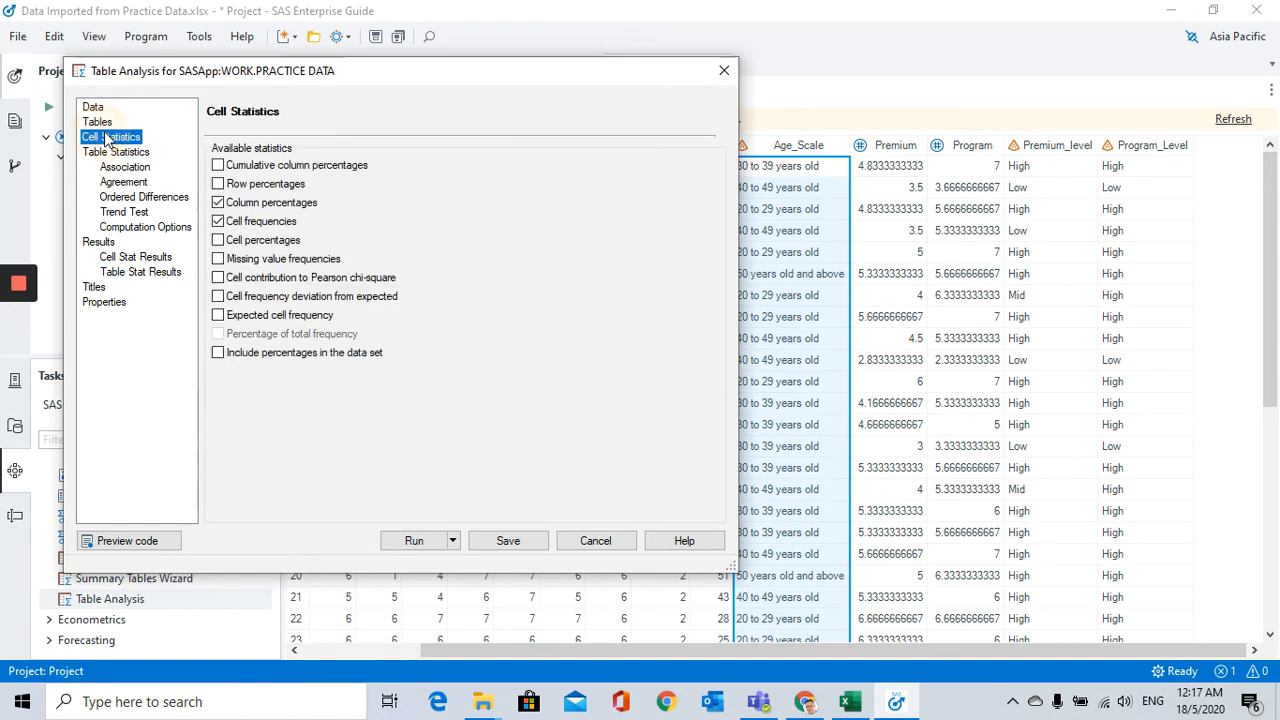
click(218, 222)
click(218, 221)
click(218, 202)
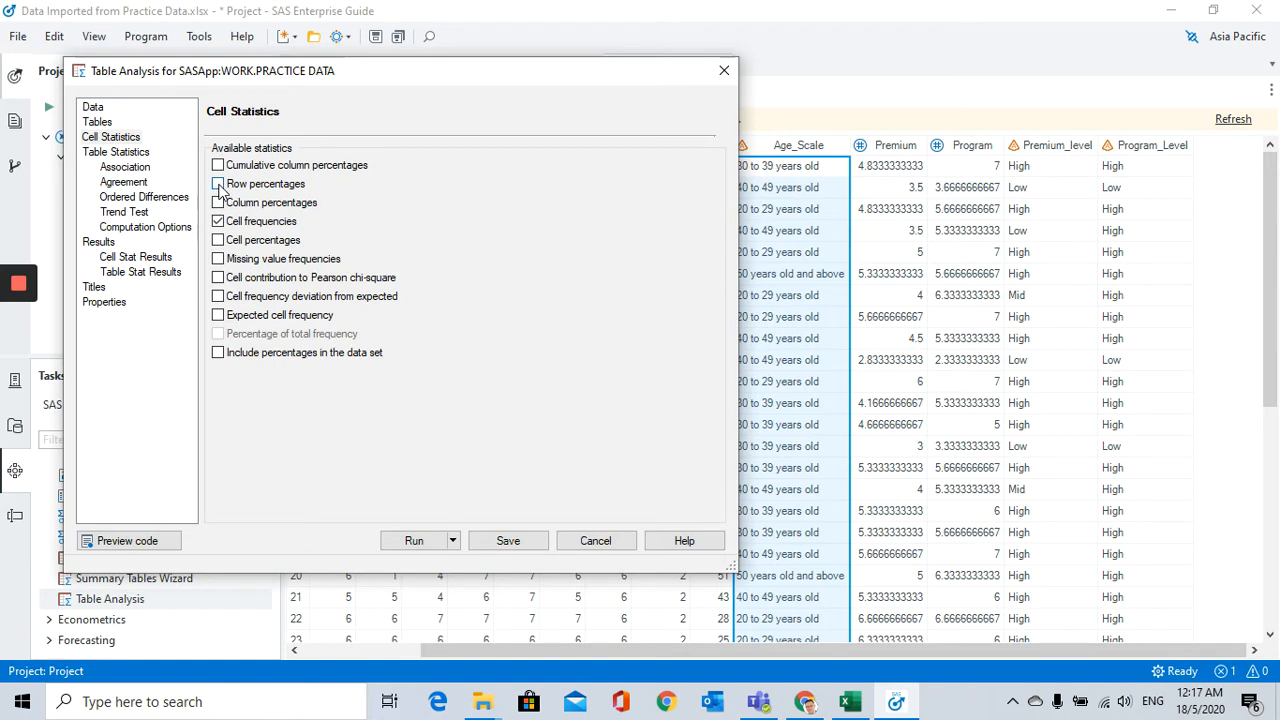
click(218, 184)
click(219, 187)
click(217, 165)
click(417, 541)
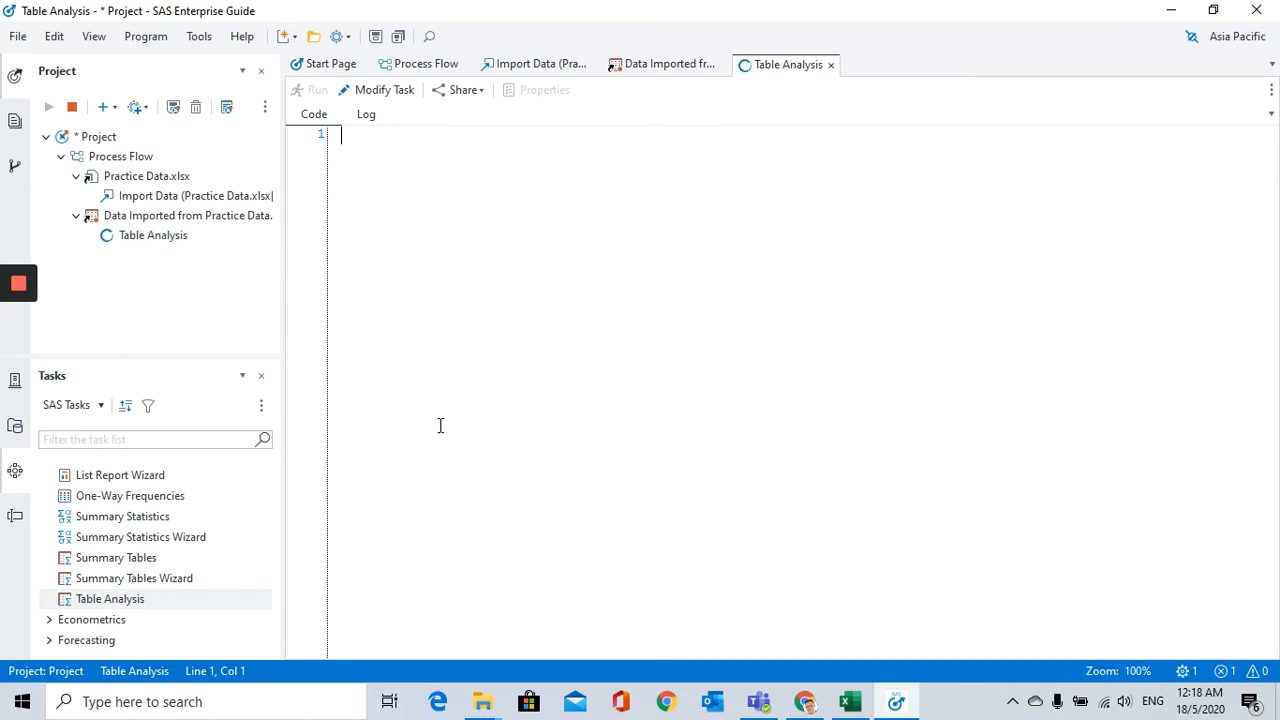
Step: Examine the Age_Scale by Gender results table, comparing the 20 to 29 years old row across both genders
mouse_move(3, 364)
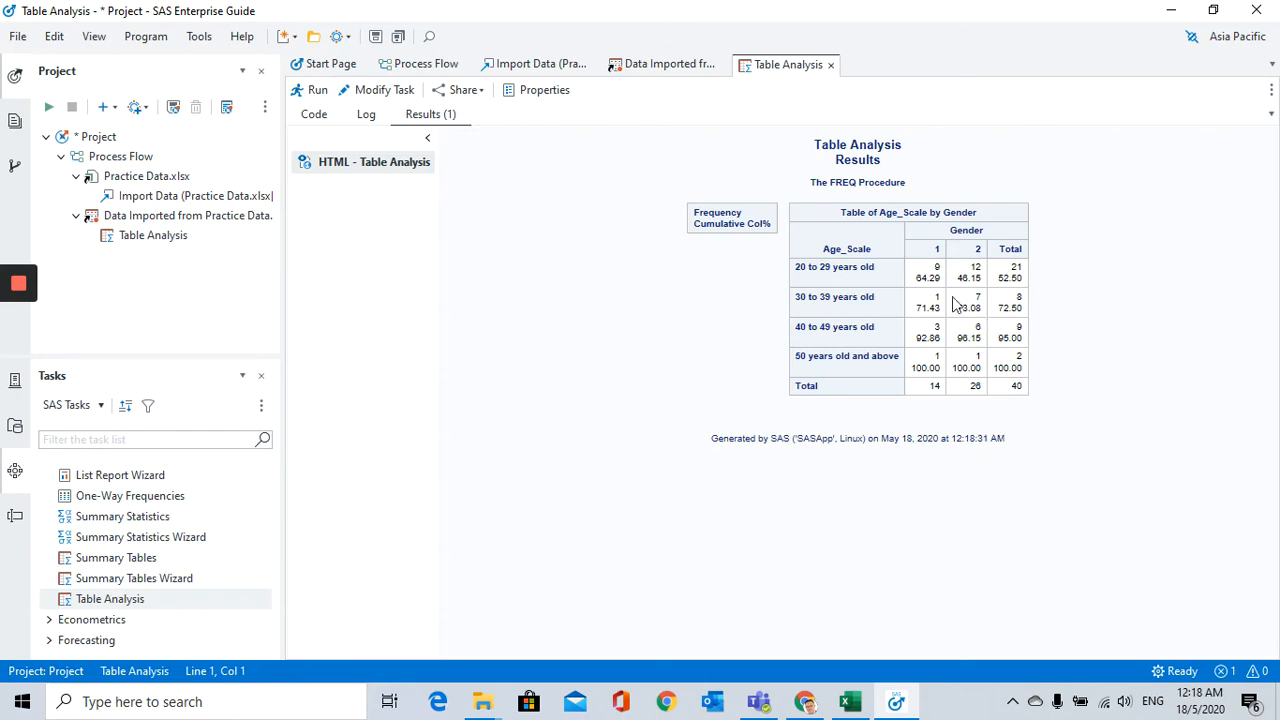
drag(831, 214, 986, 386)
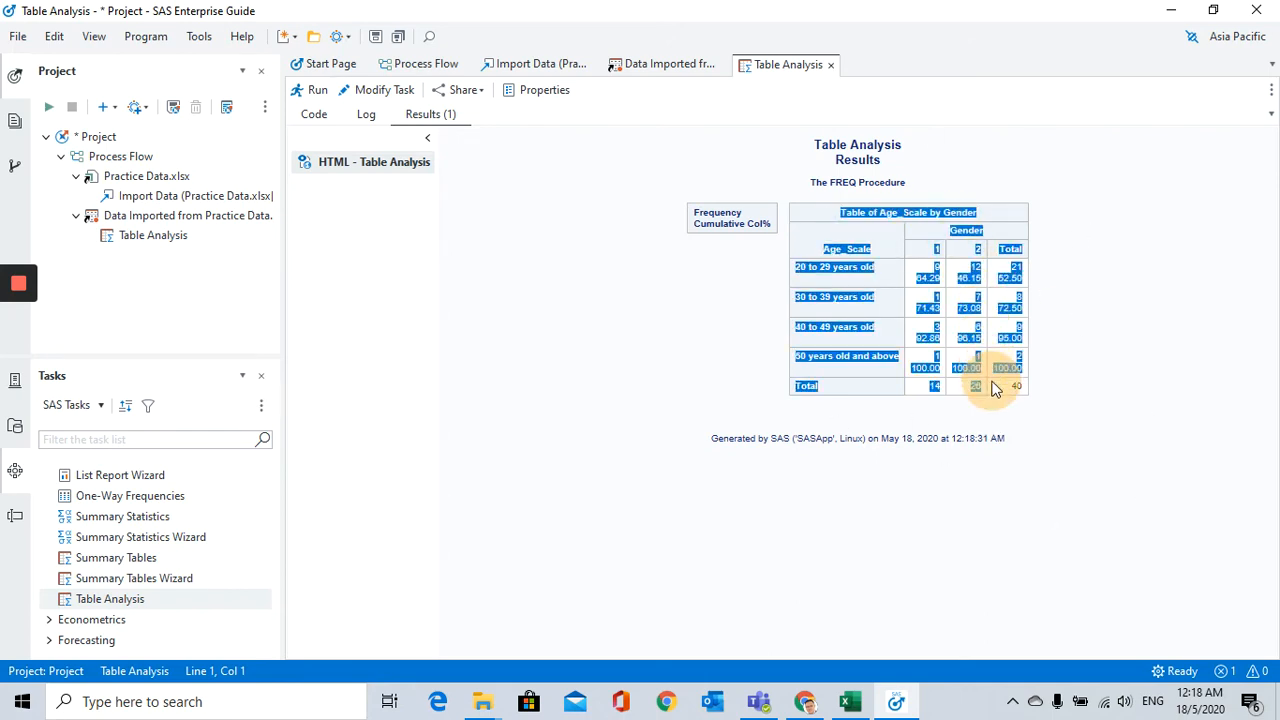
click(1077, 452)
drag(866, 212, 1008, 380)
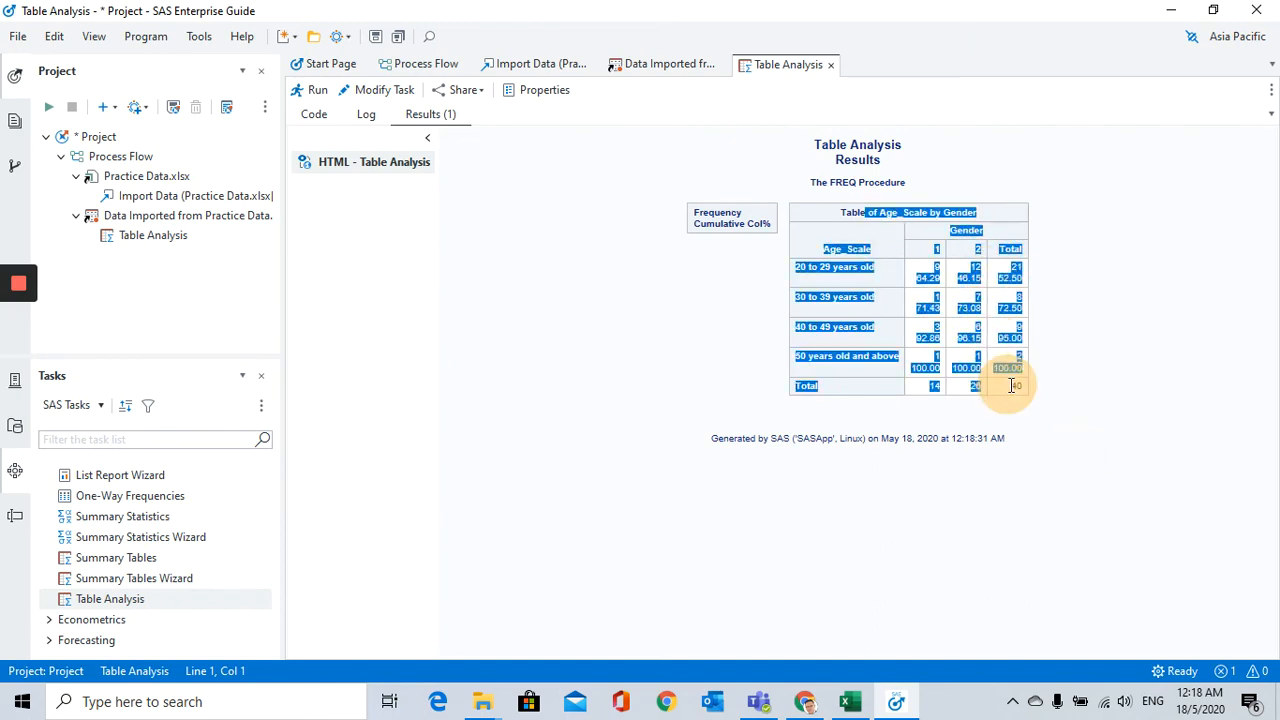
click(1120, 418)
drag(916, 277, 1014, 276)
click(1014, 276)
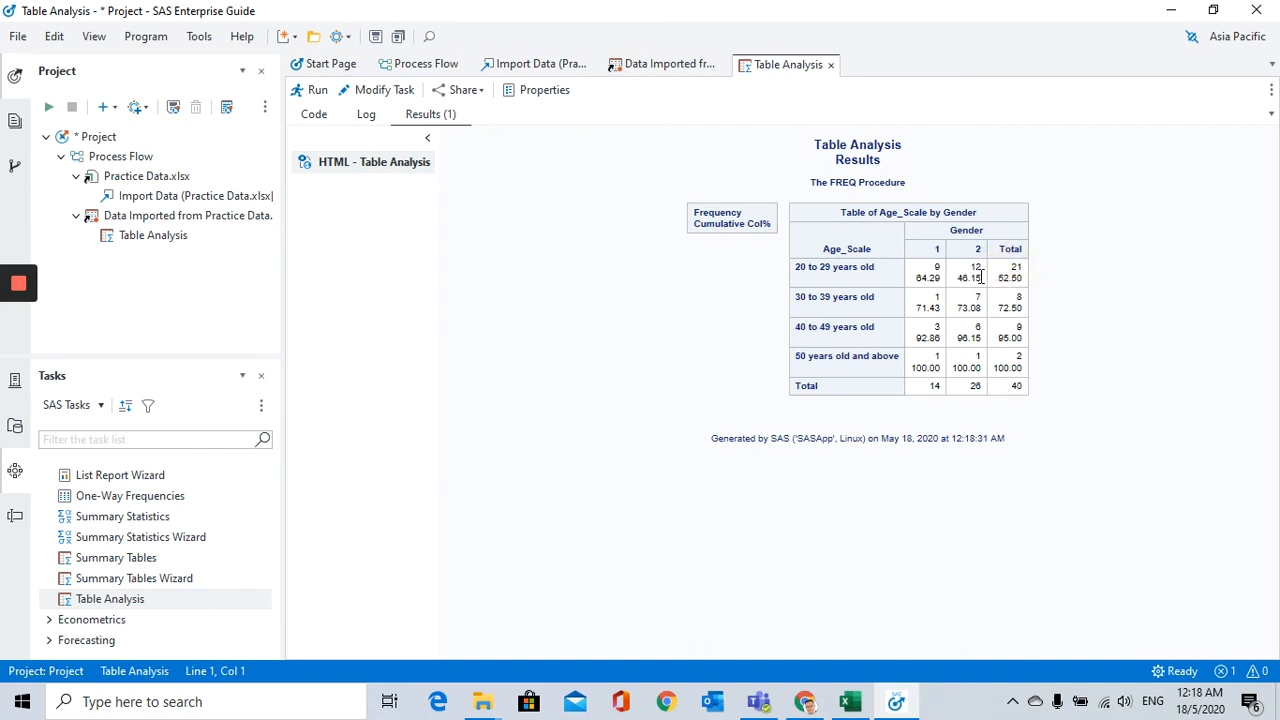
drag(935, 271, 998, 269)
click(998, 269)
click(937, 267)
click(803, 266)
Step: Check what the Gender 1 and 2 columns, the cell frequencies and the totals show in the crosstab
click(937, 251)
click(935, 252)
double_click(942, 250)
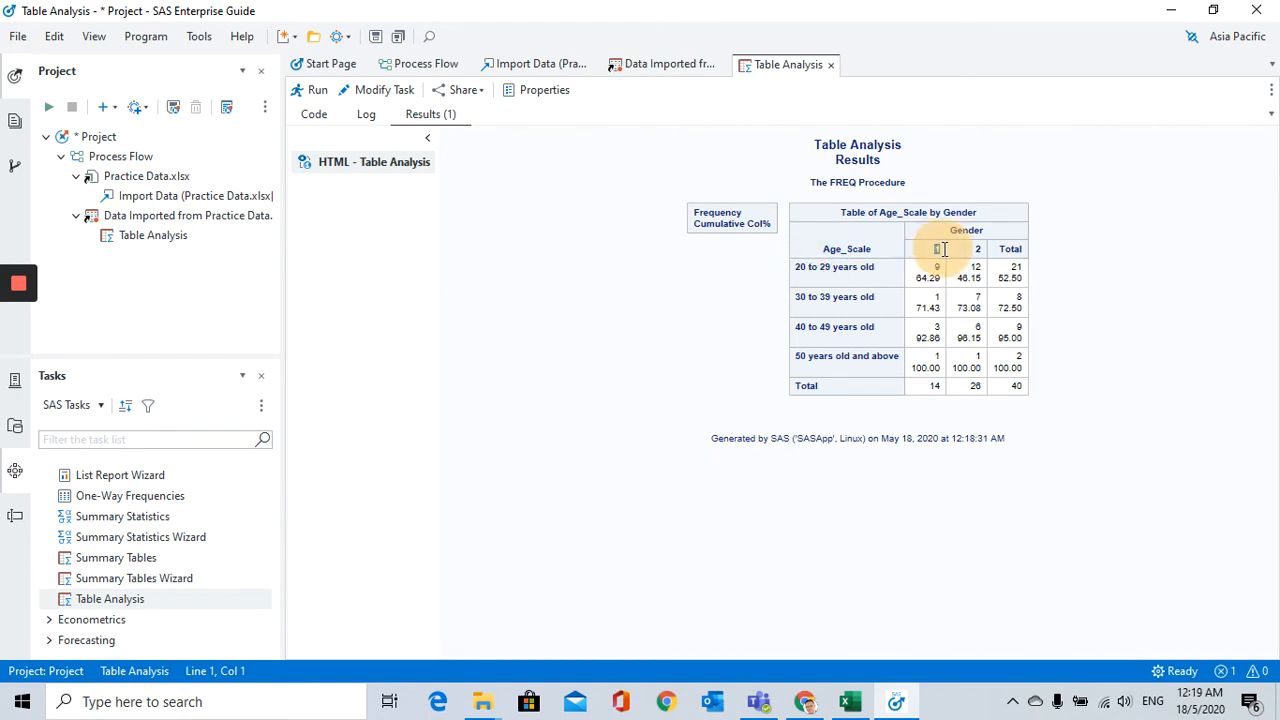
double_click(979, 250)
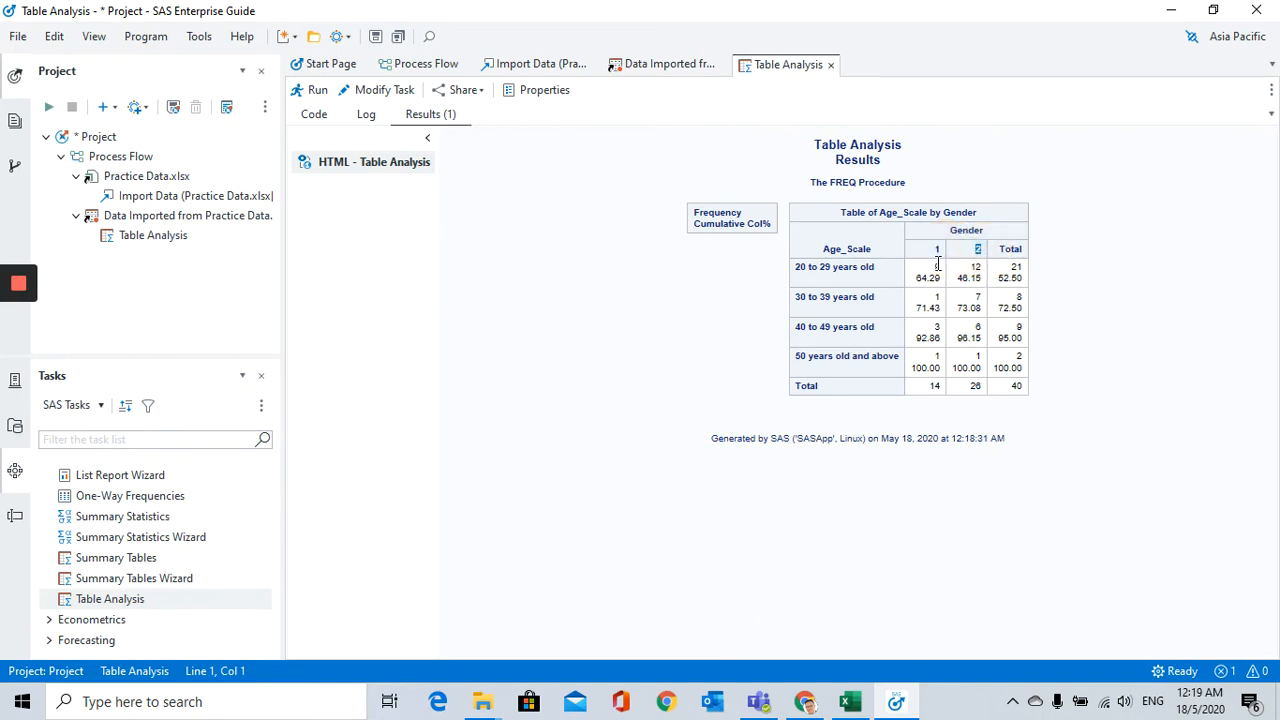
double_click(938, 268)
double_click(1018, 386)
drag(937, 272, 997, 335)
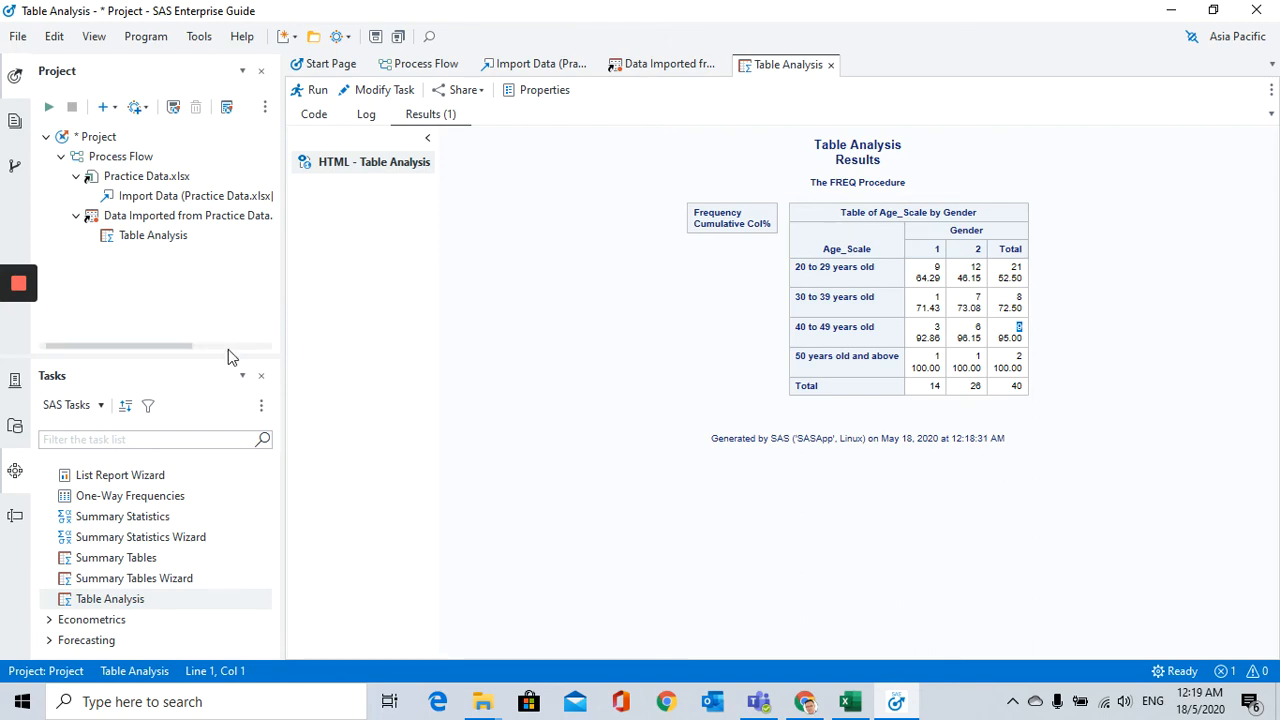
Step: Return to the imported data table and review the Gender, Age_Scale and Premium_level columns as crosstab variables
click(683, 73)
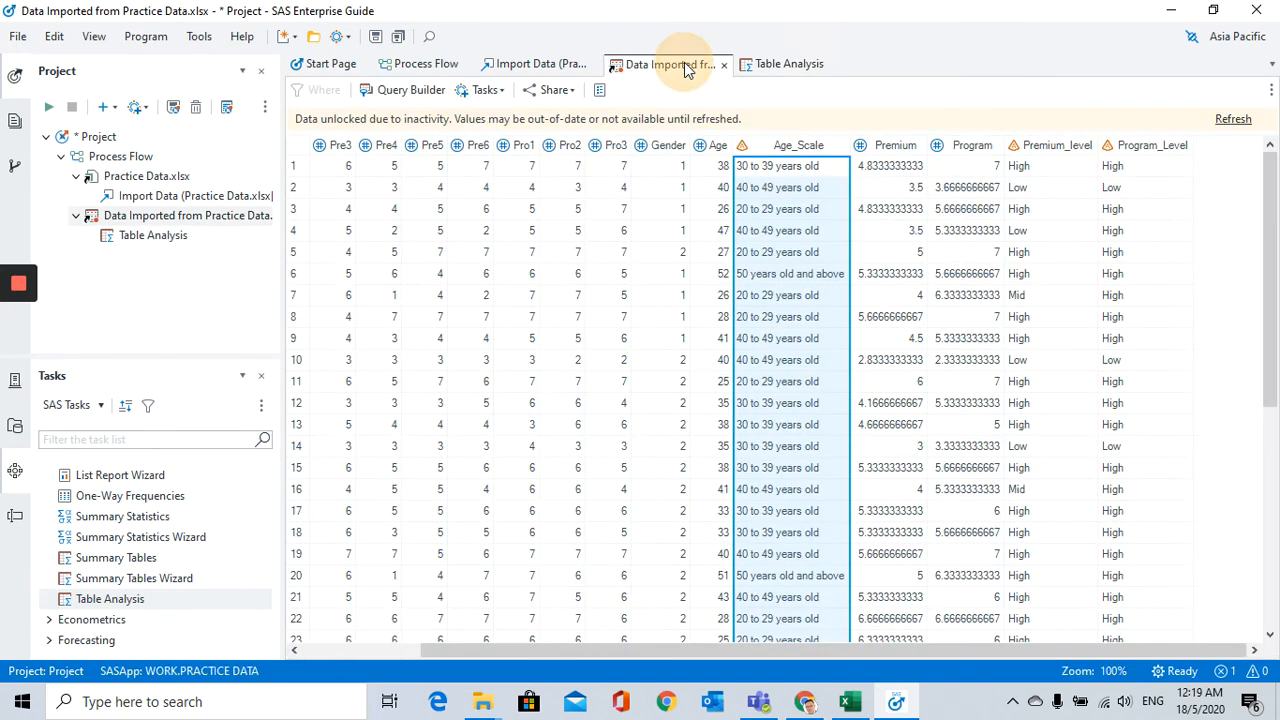
click(672, 146)
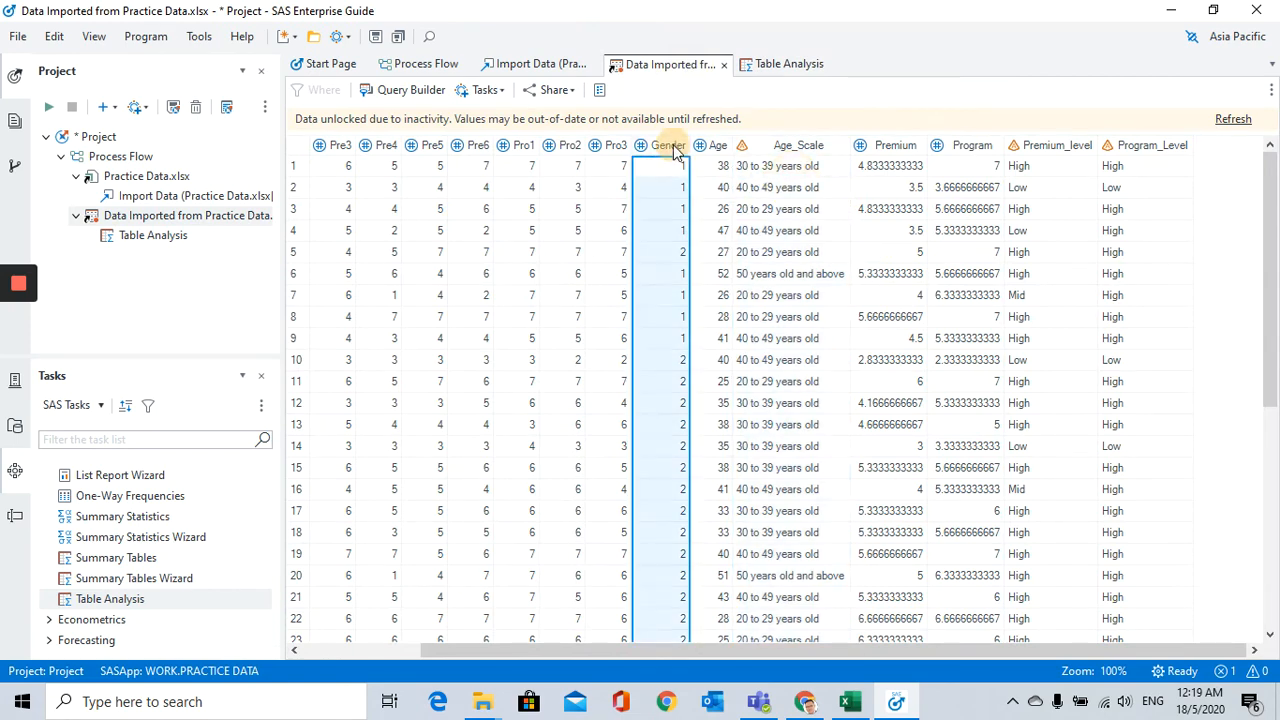
click(796, 146)
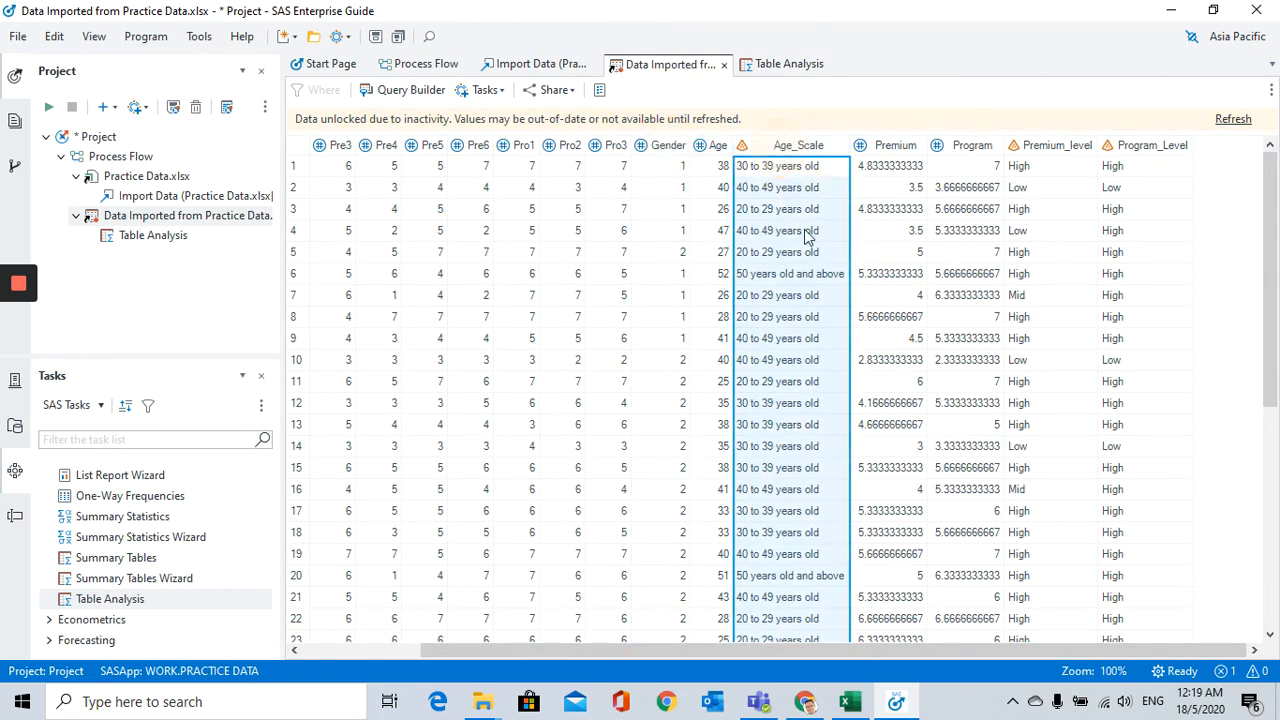
click(660, 146)
click(765, 146)
click(670, 148)
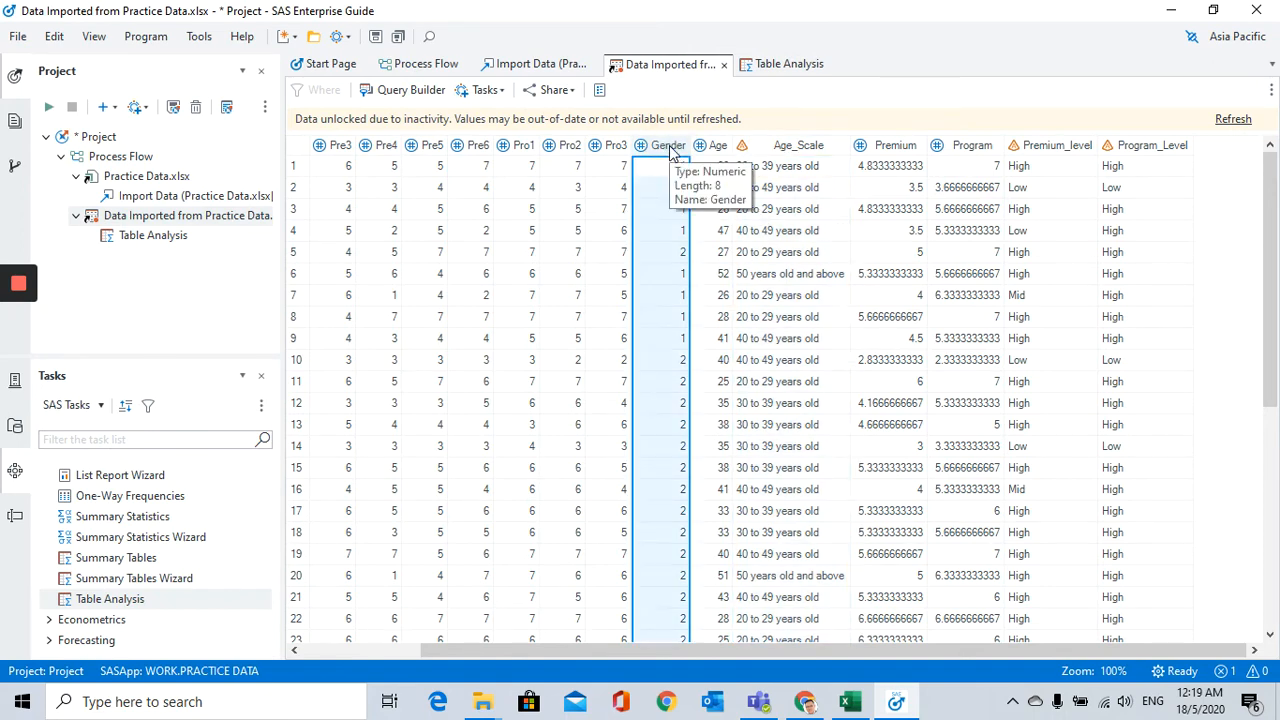
click(1045, 150)
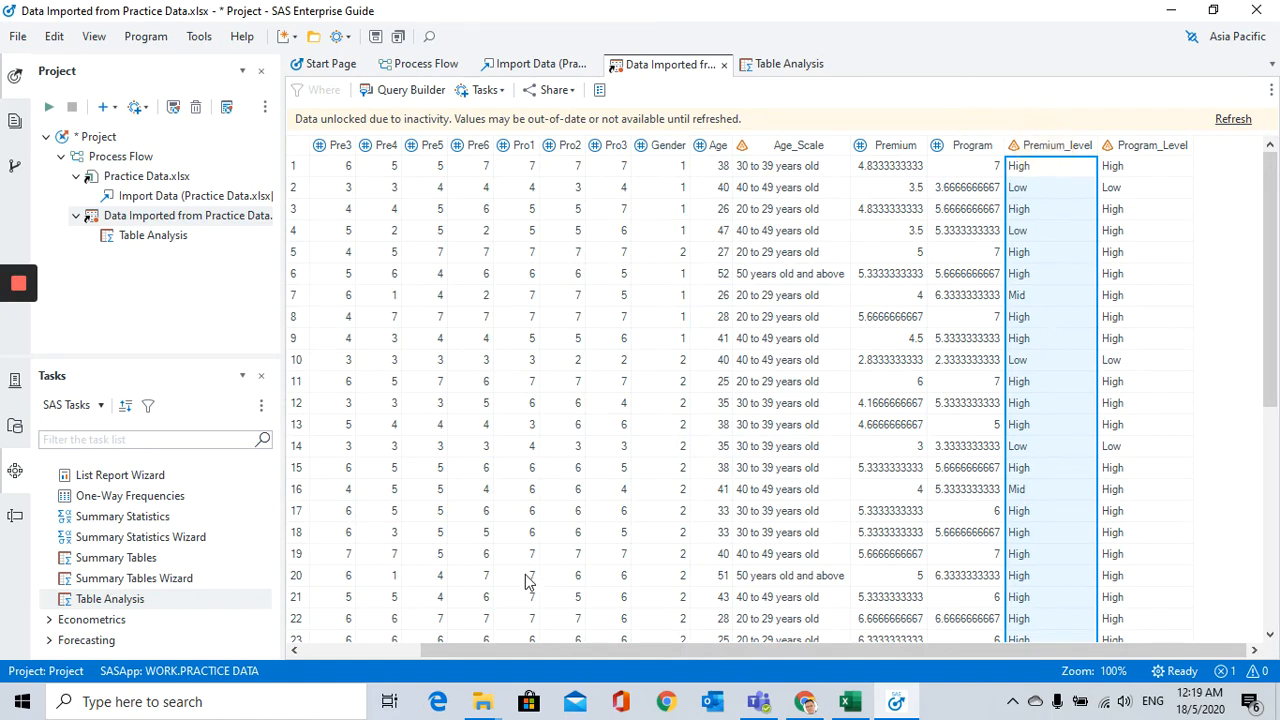
Step: Switch to the Practice Data workbook in Excel and read the gender and premium level hypothesis and its decision criterion
click(850, 701)
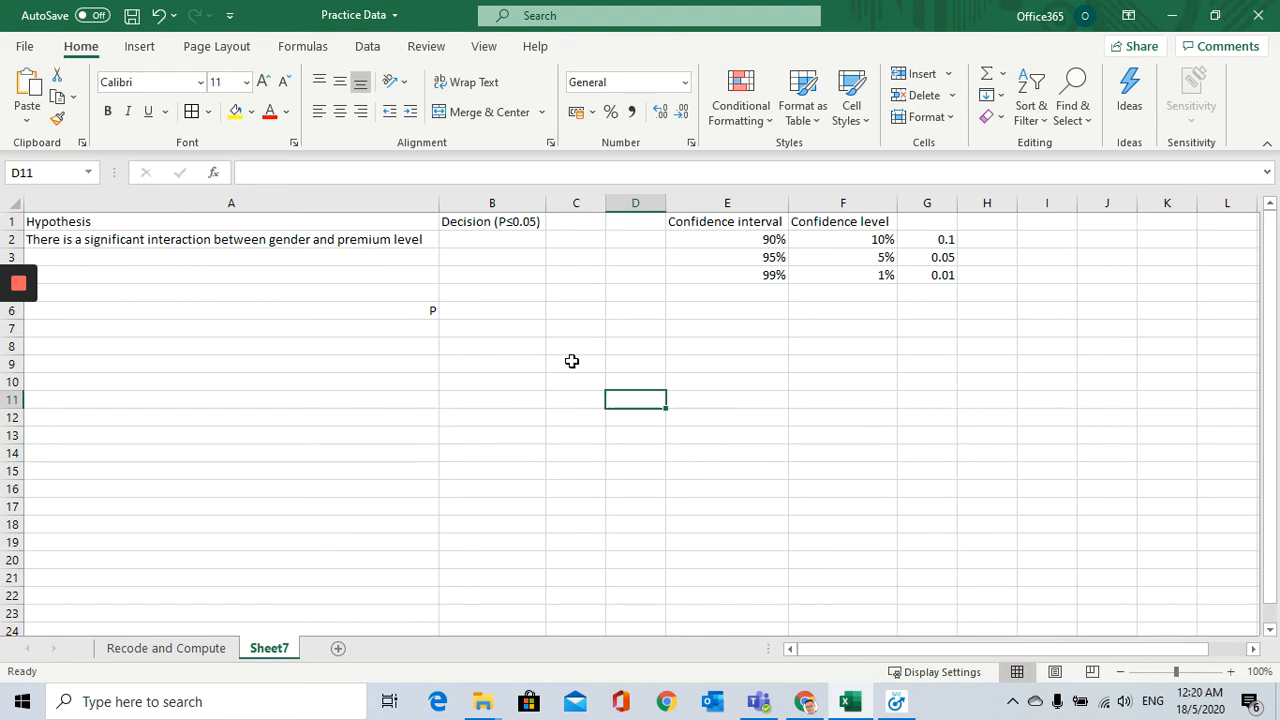
click(316, 330)
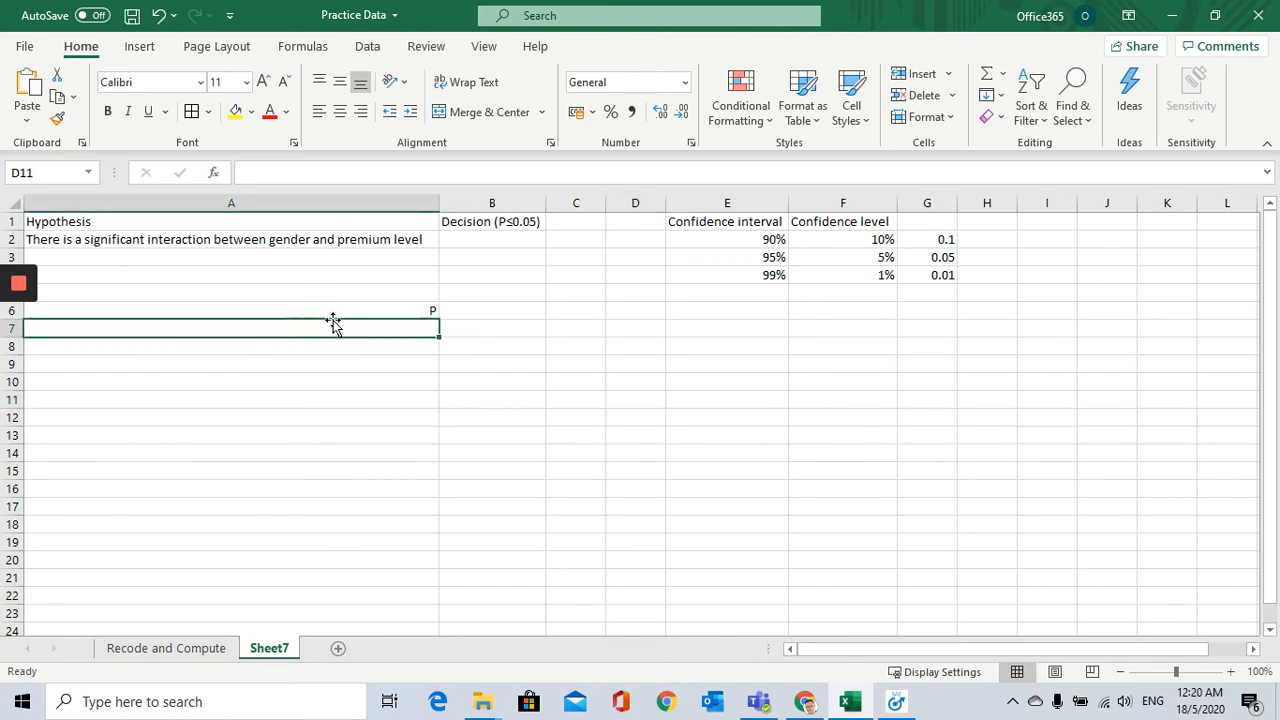
click(386, 316)
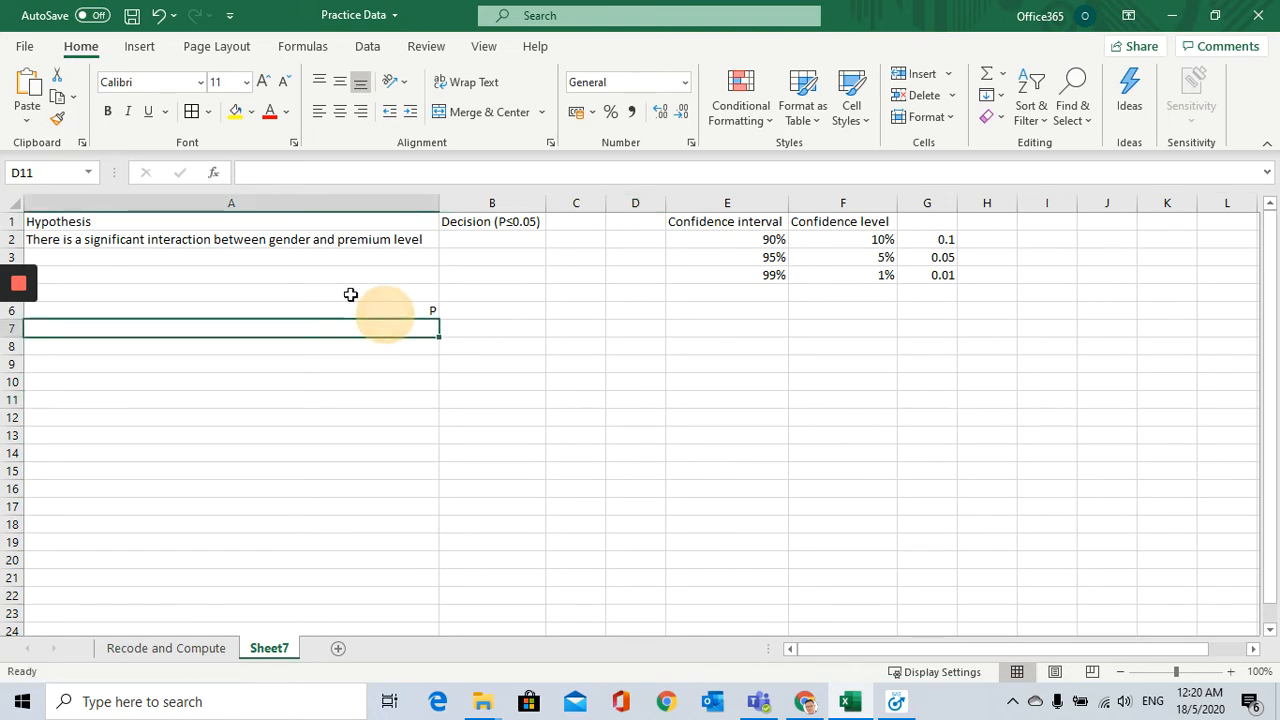
click(225, 239)
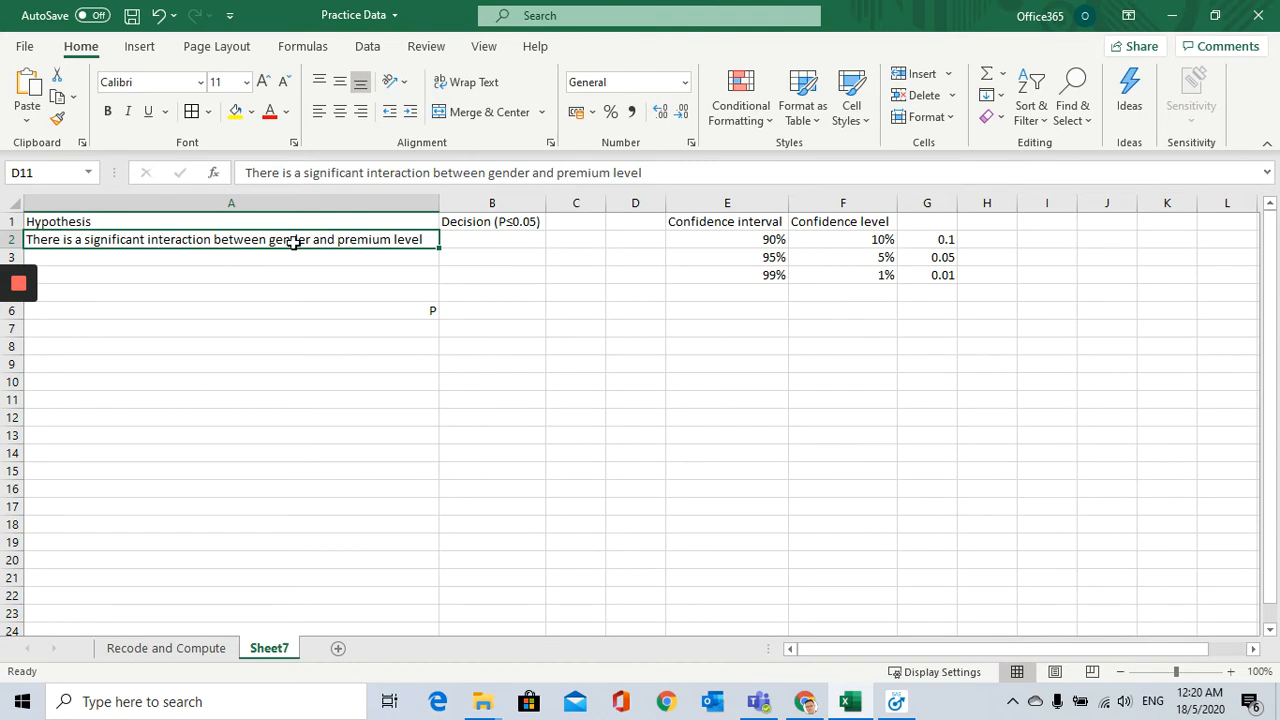
click(143, 241)
click(292, 245)
click(257, 243)
click(238, 253)
click(201, 240)
click(487, 226)
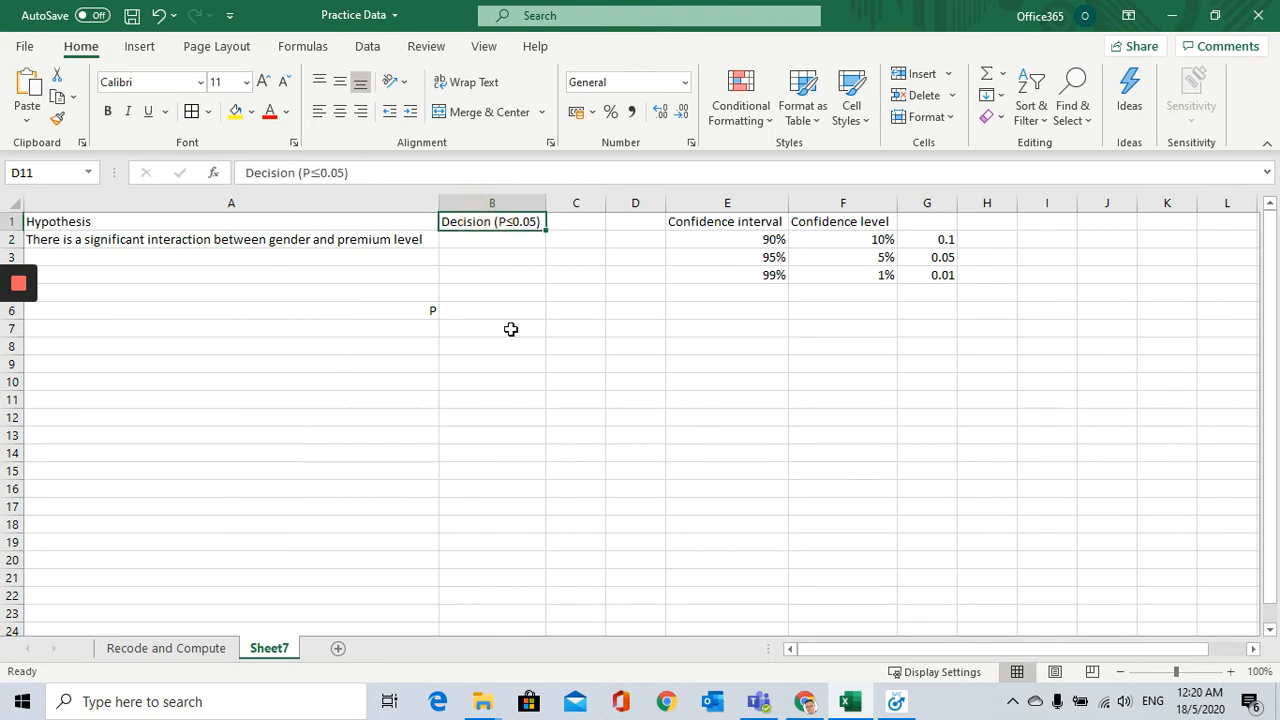
Step: Review the gender and premium level hypothesis against the Decision (P≤0.05) criterion
click(475, 243)
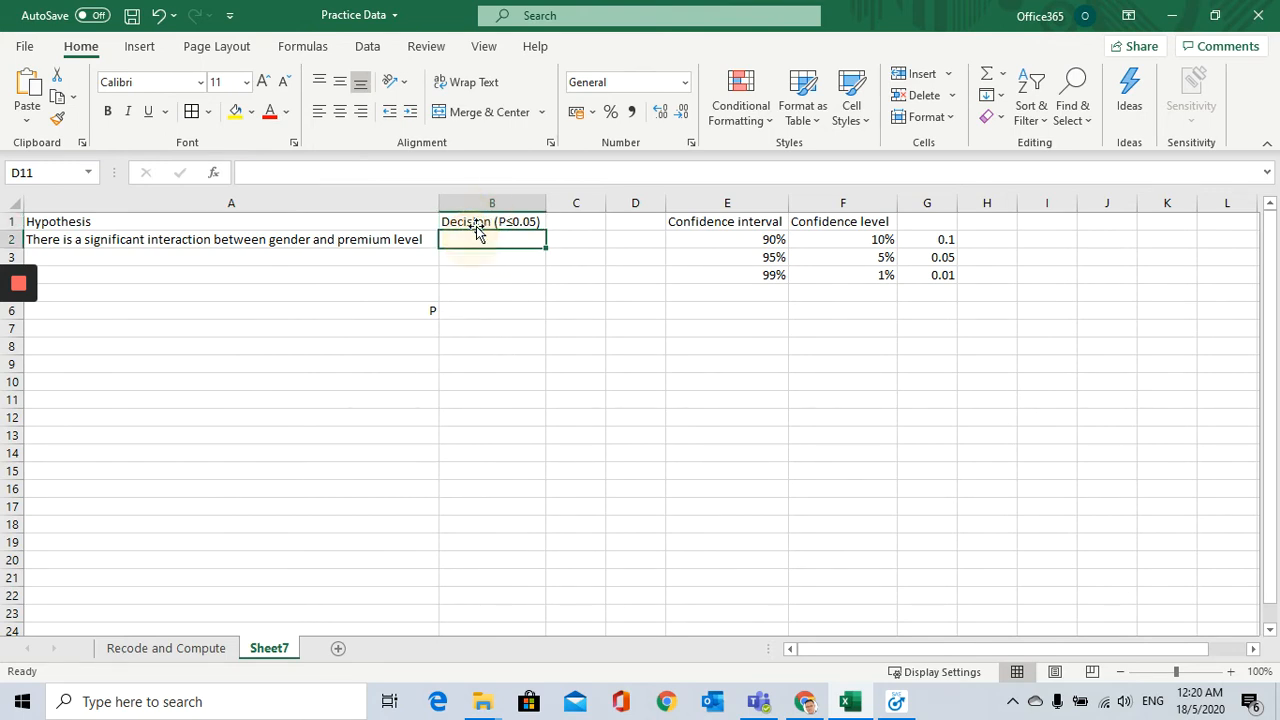
click(345, 240)
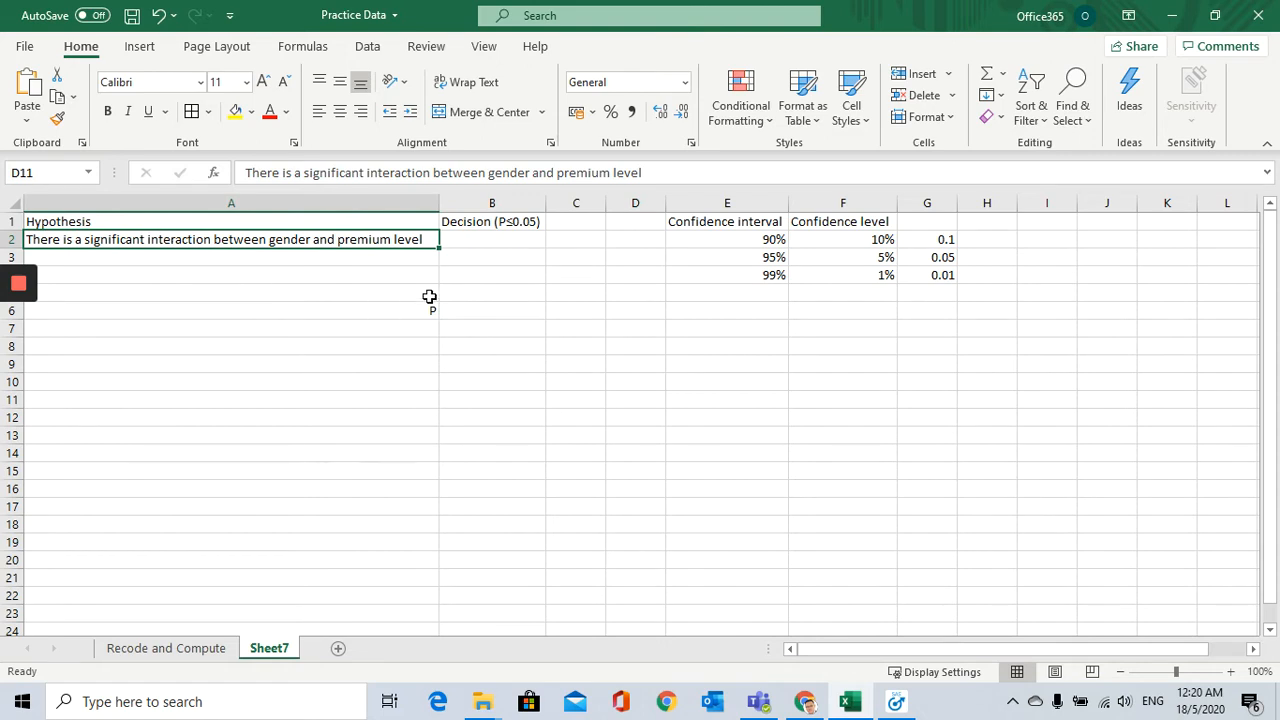
click(492, 220)
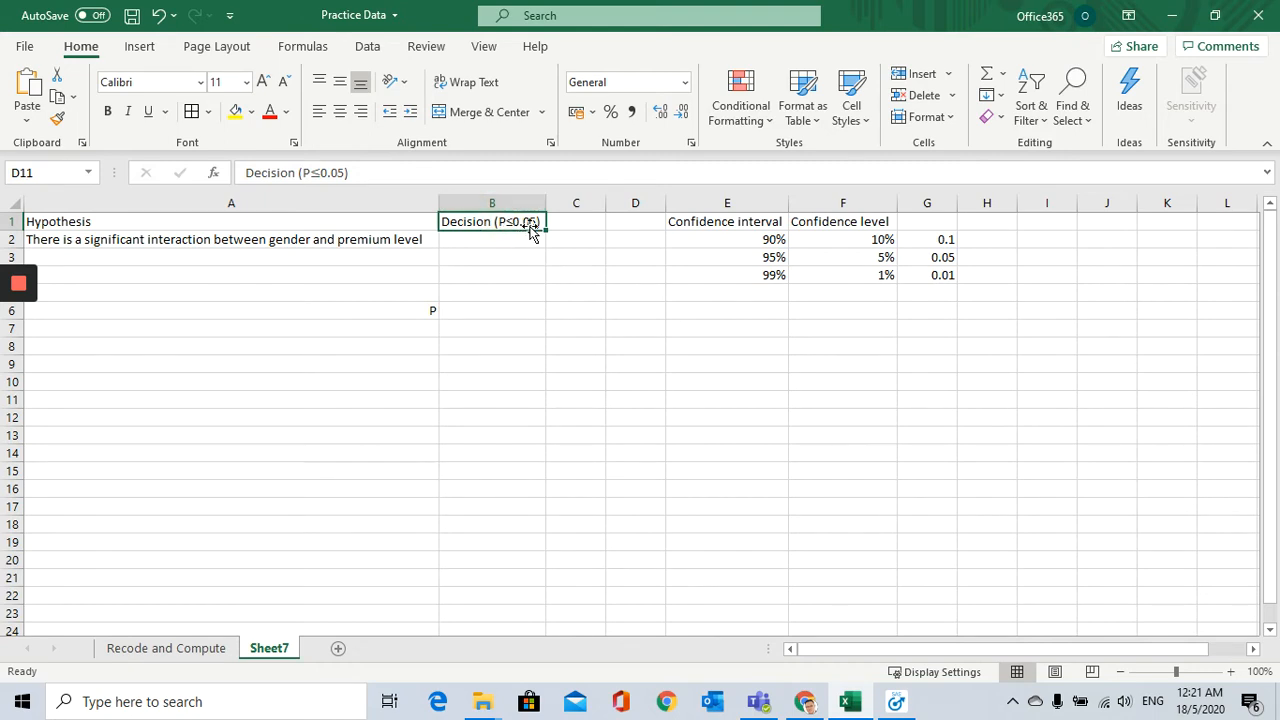
click(360, 244)
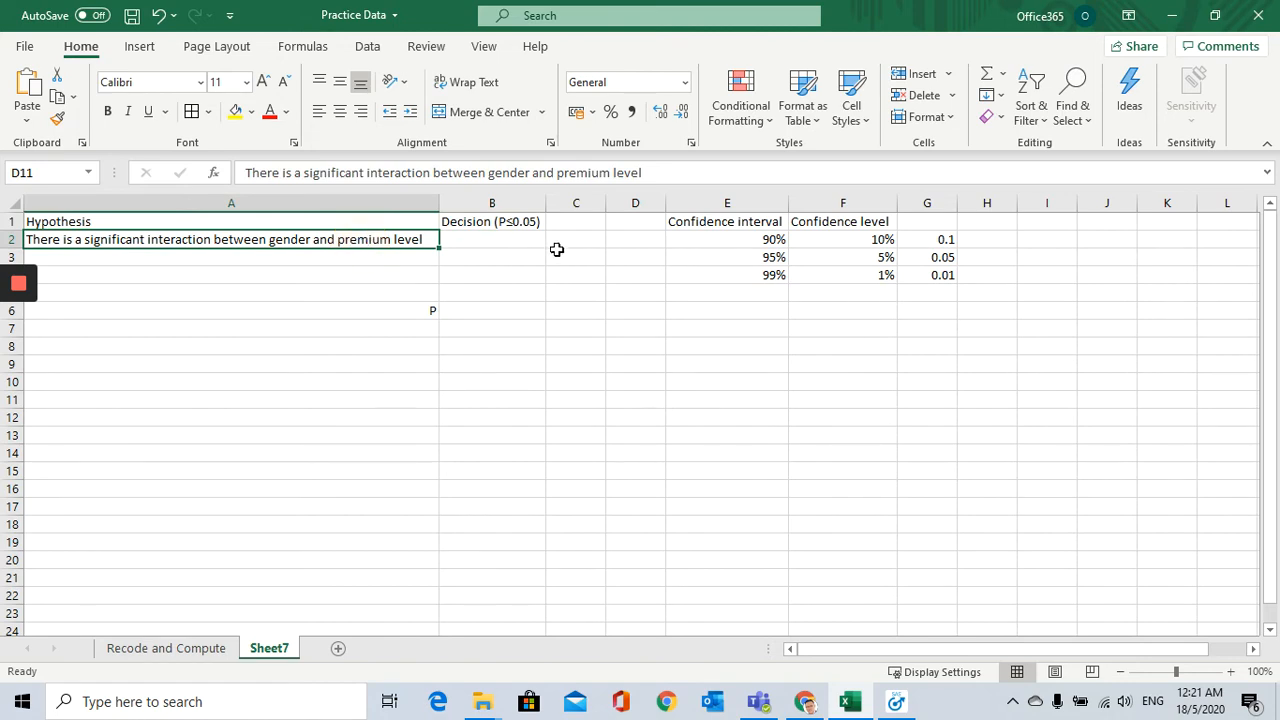
click(518, 226)
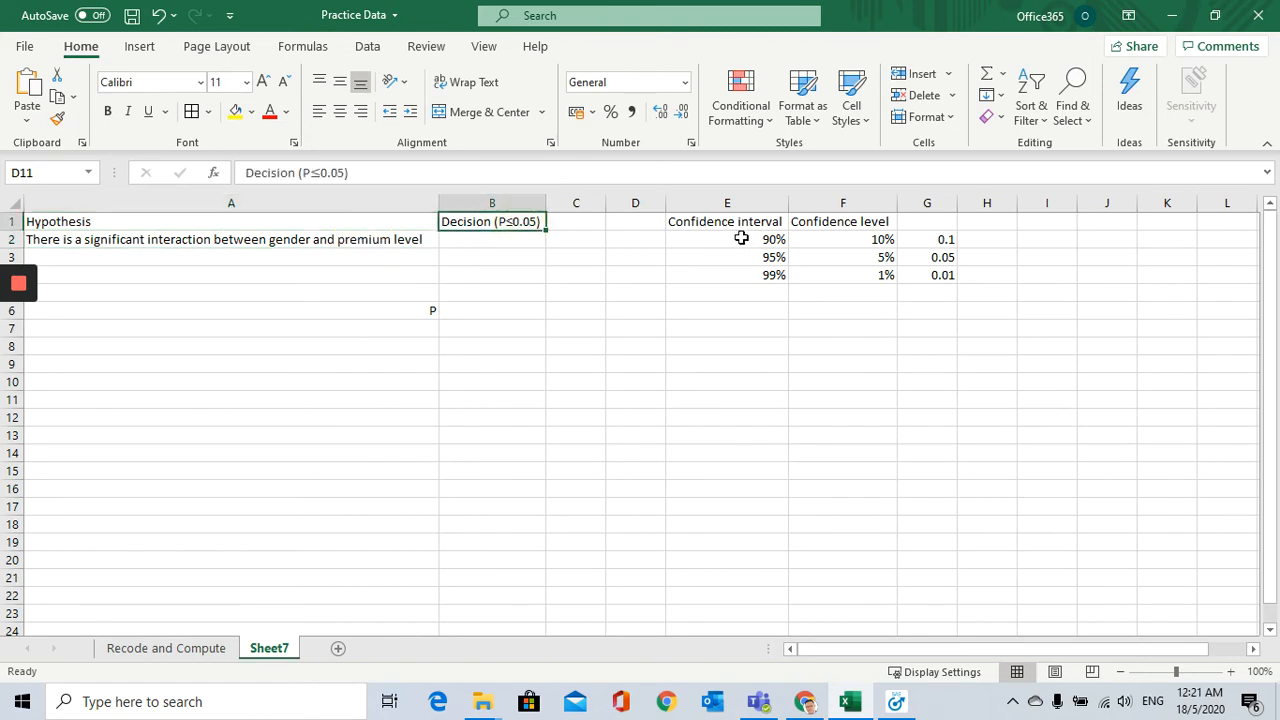
Step: Examine the confidence table, going through the 90%, 95% and 99% confidence intervals one by one
drag(734, 220, 933, 283)
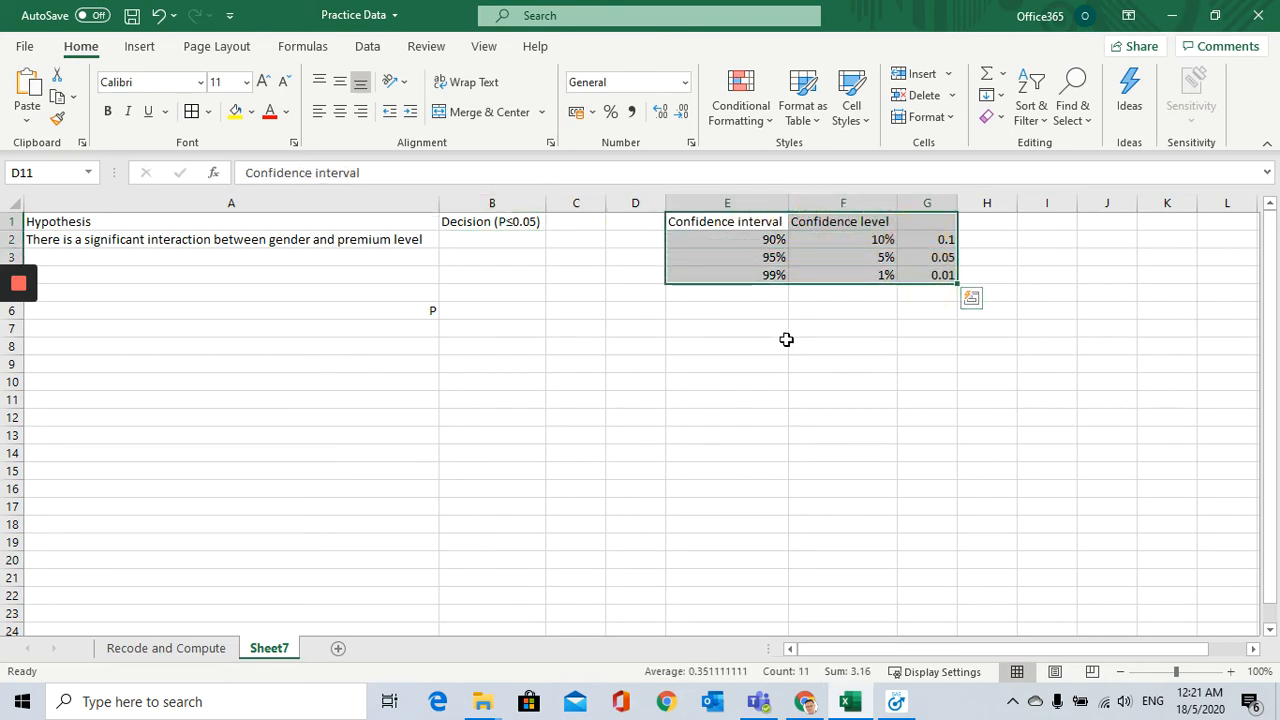
click(777, 346)
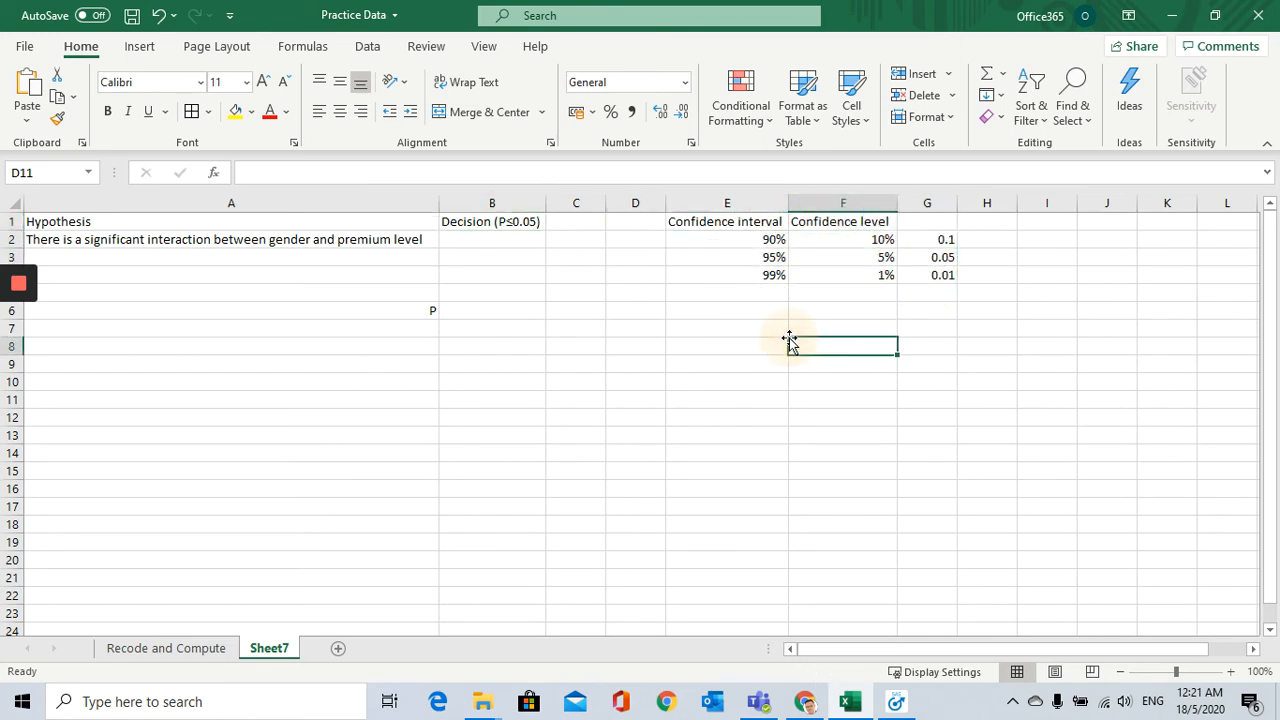
click(755, 220)
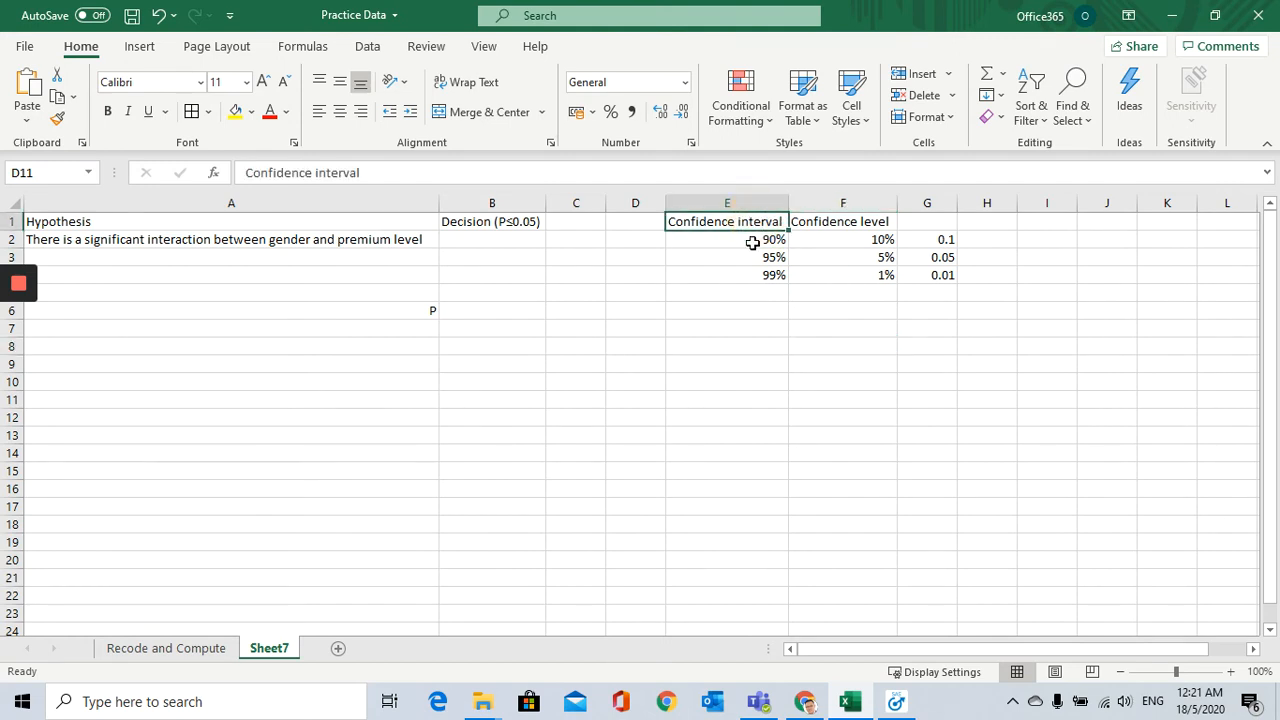
click(772, 206)
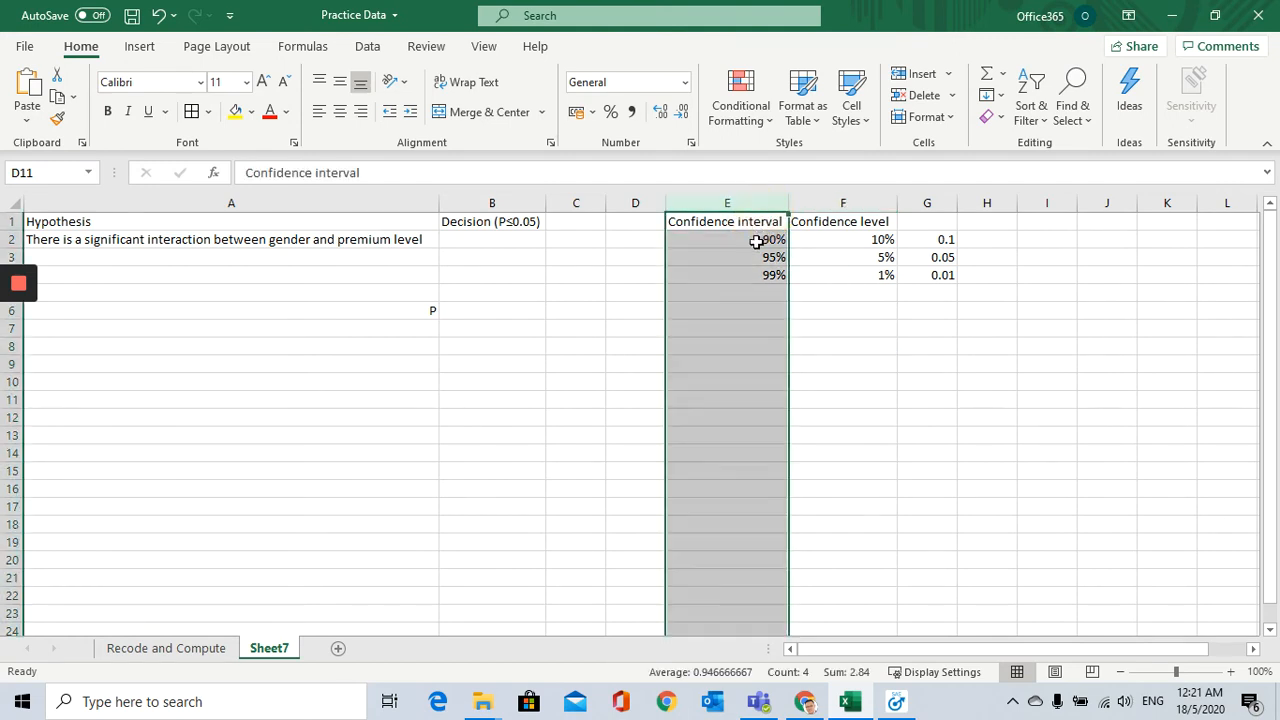
click(757, 241)
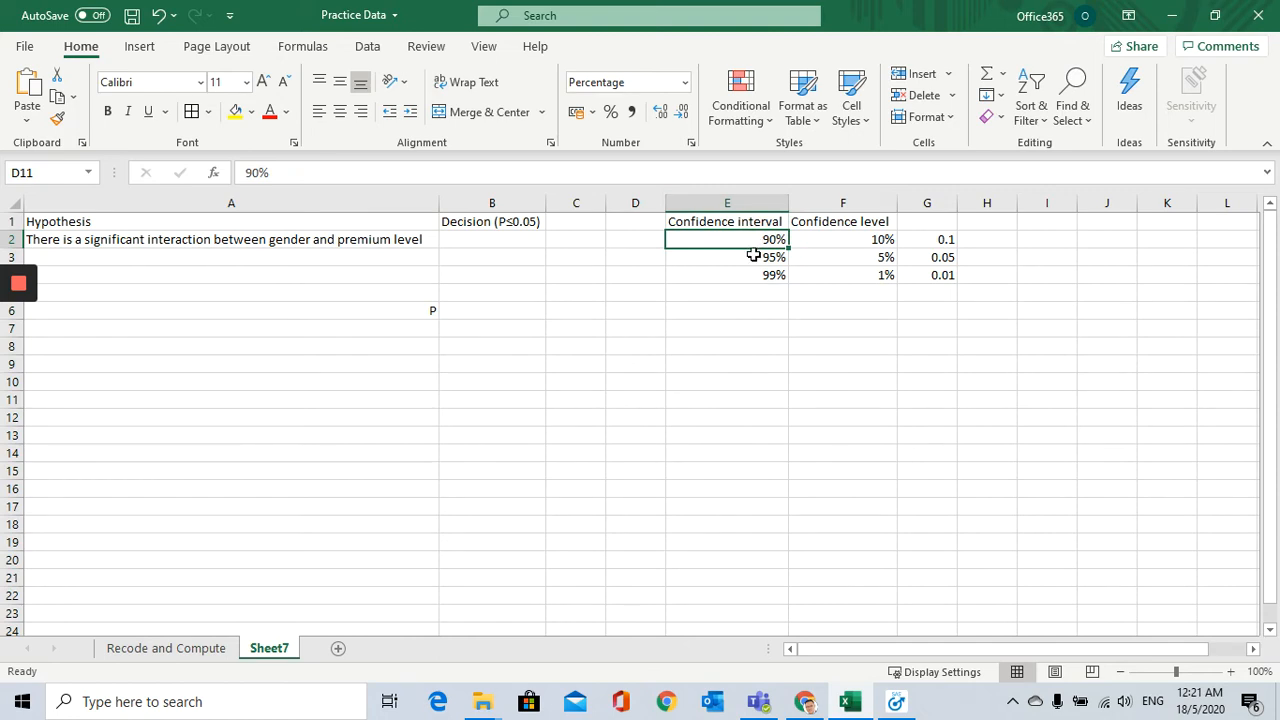
click(753, 257)
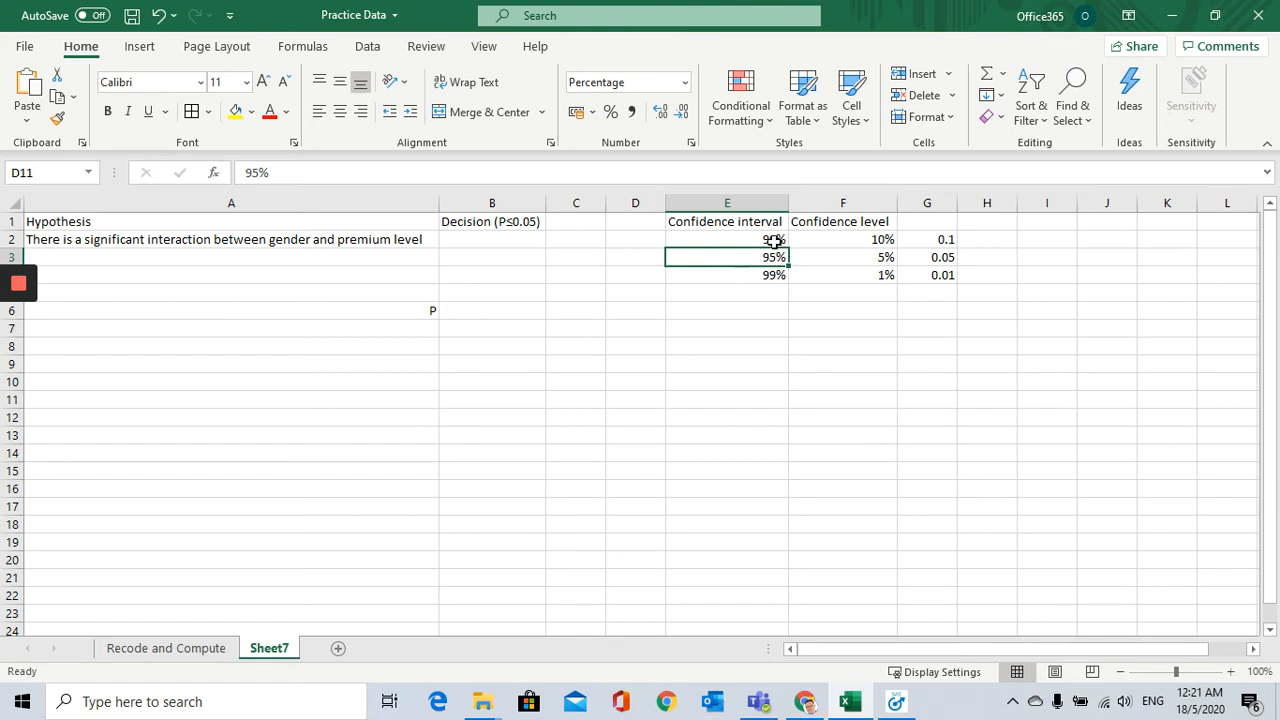
click(774, 242)
click(768, 256)
click(766, 240)
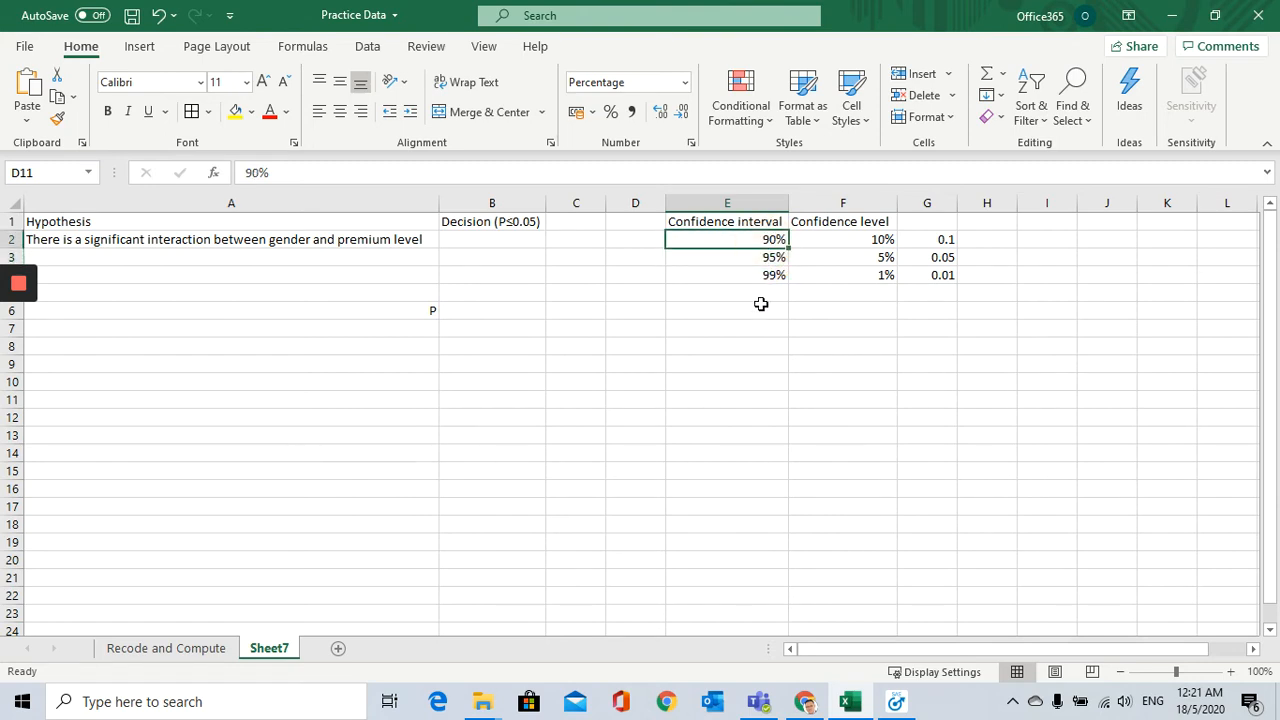
click(776, 258)
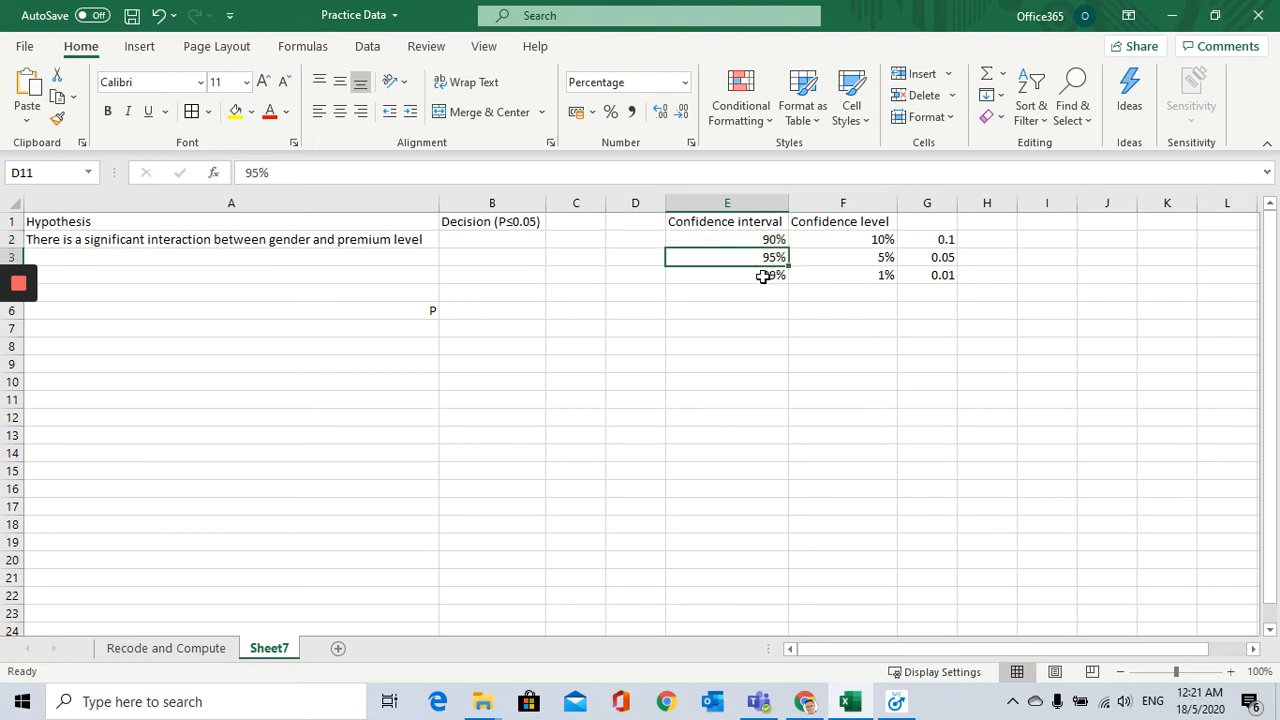
click(763, 276)
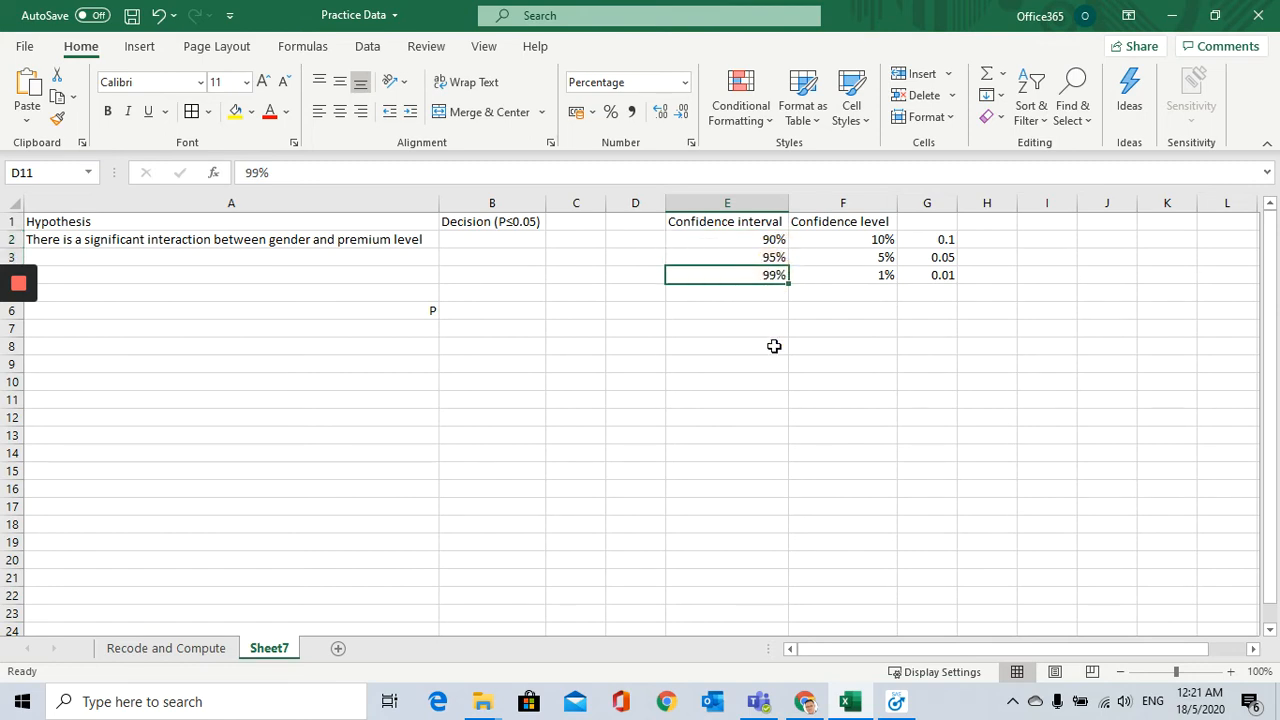
Step: Compare each confidence interval with its corresponding confidence level, focusing on the 90% row
drag(766, 240, 760, 270)
drag(855, 241, 864, 280)
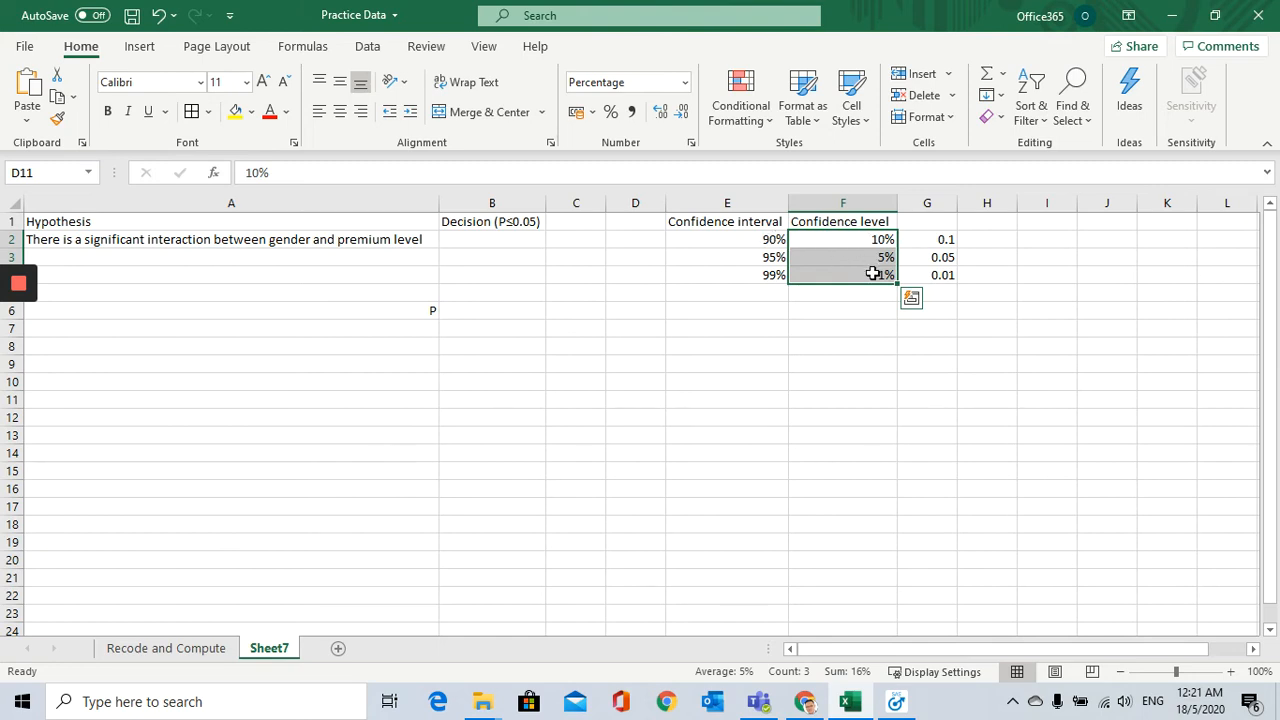
click(757, 240)
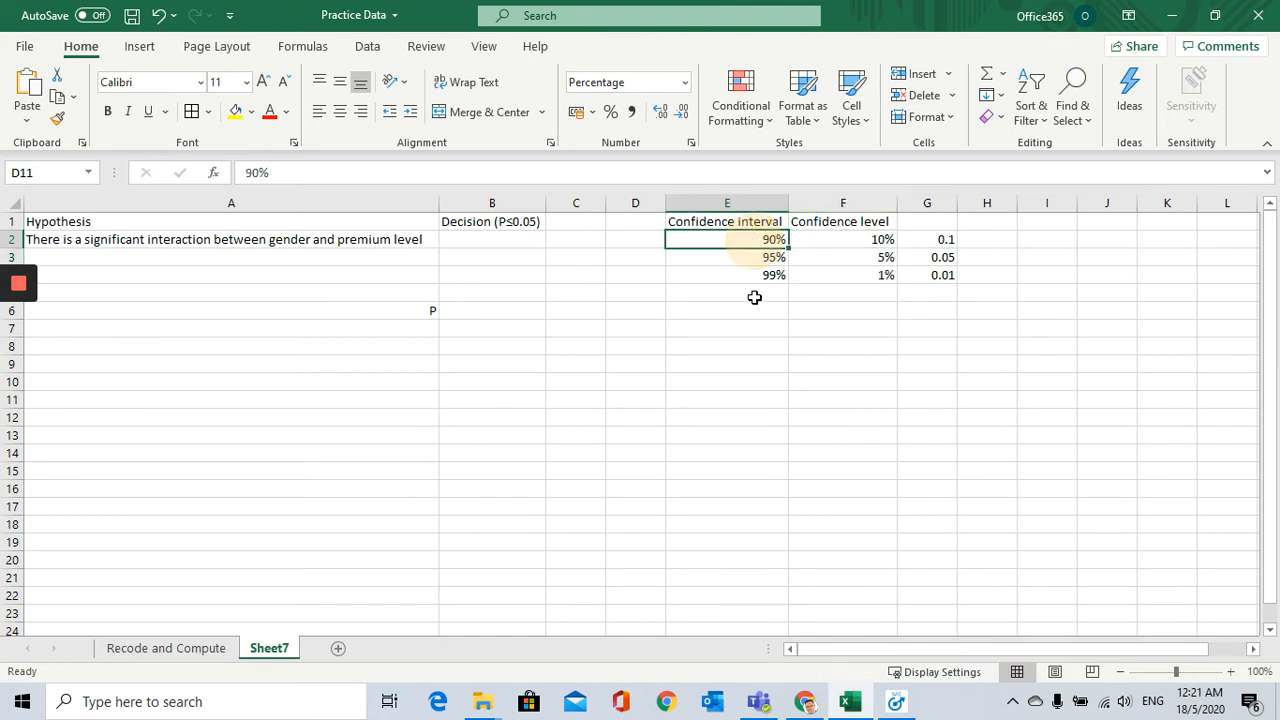
click(840, 240)
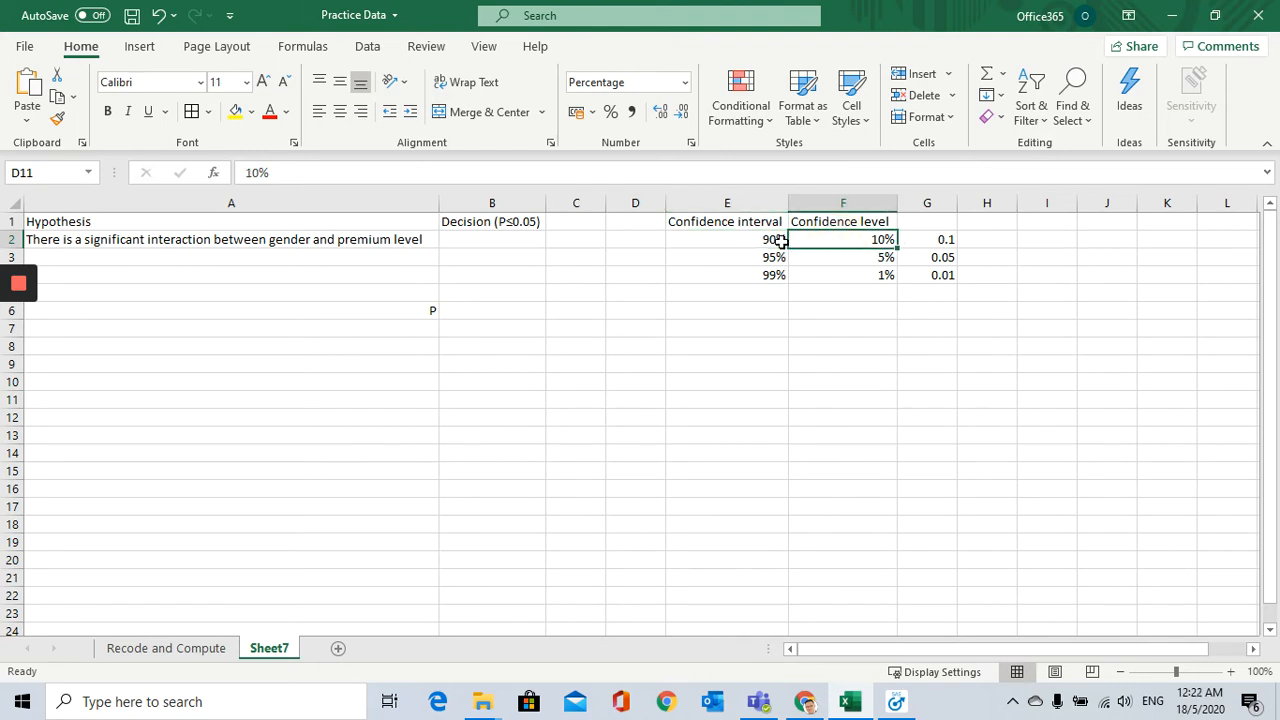
click(706, 241)
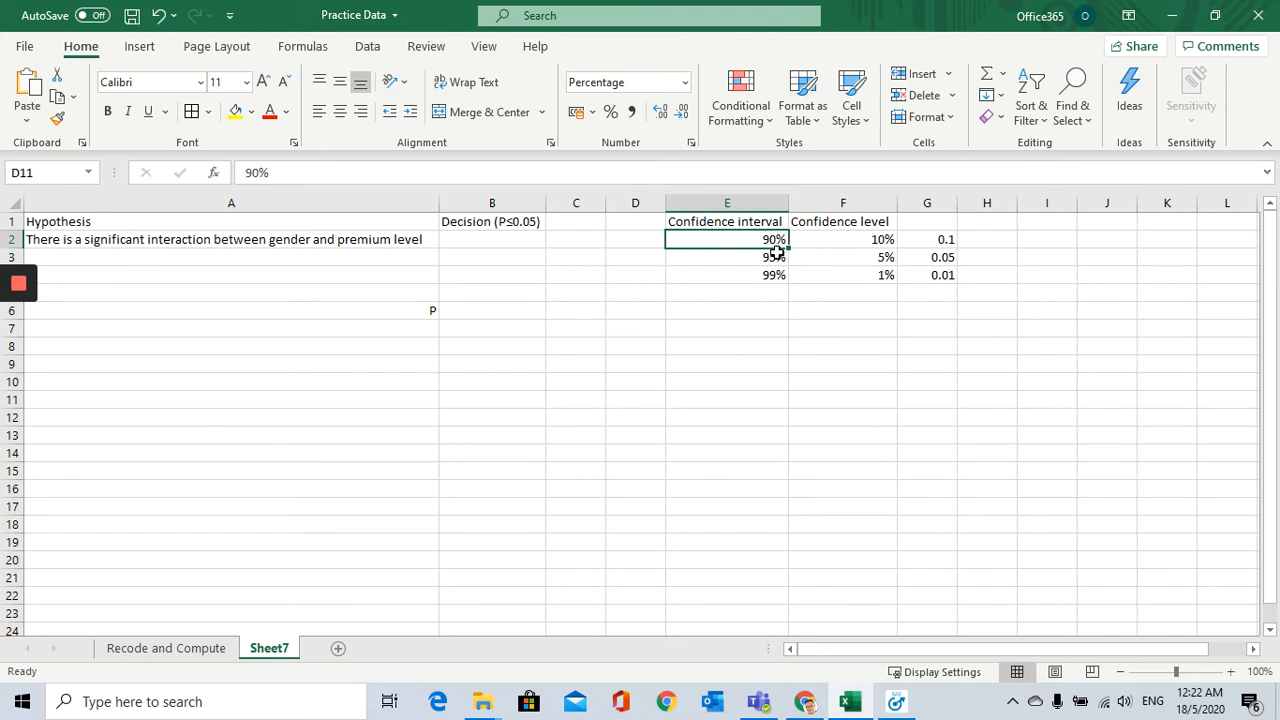
click(812, 251)
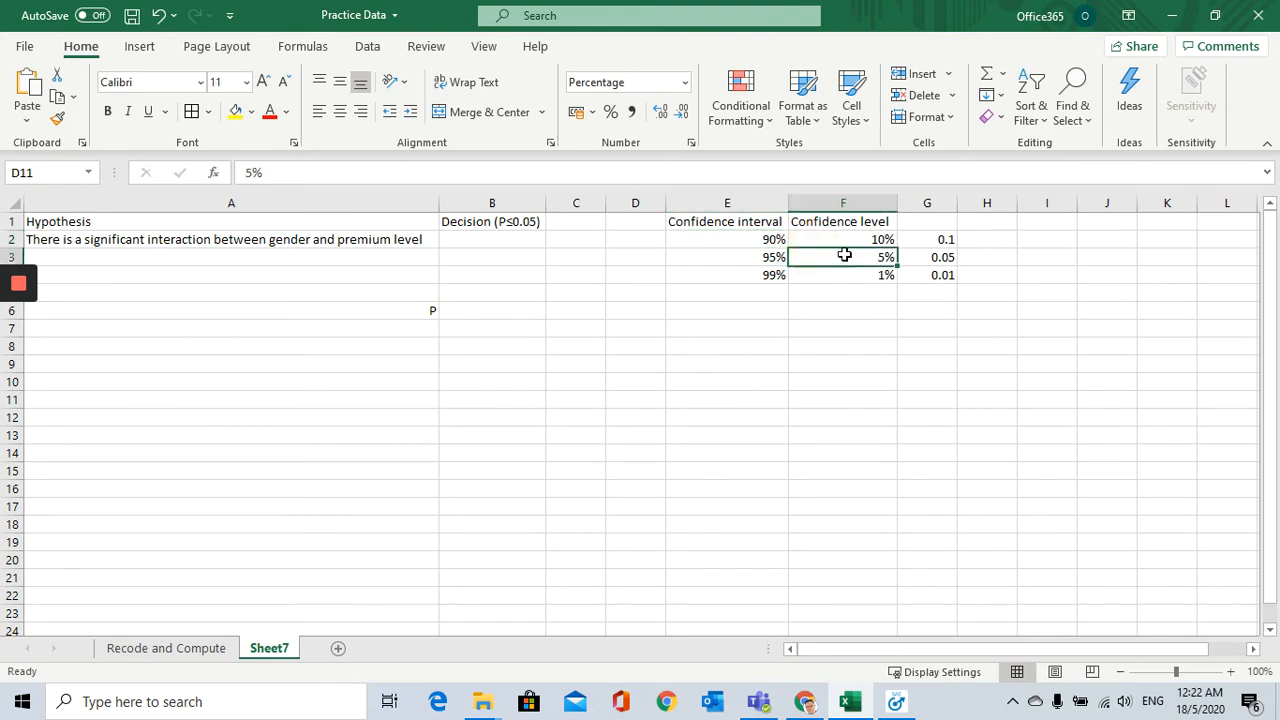
click(850, 238)
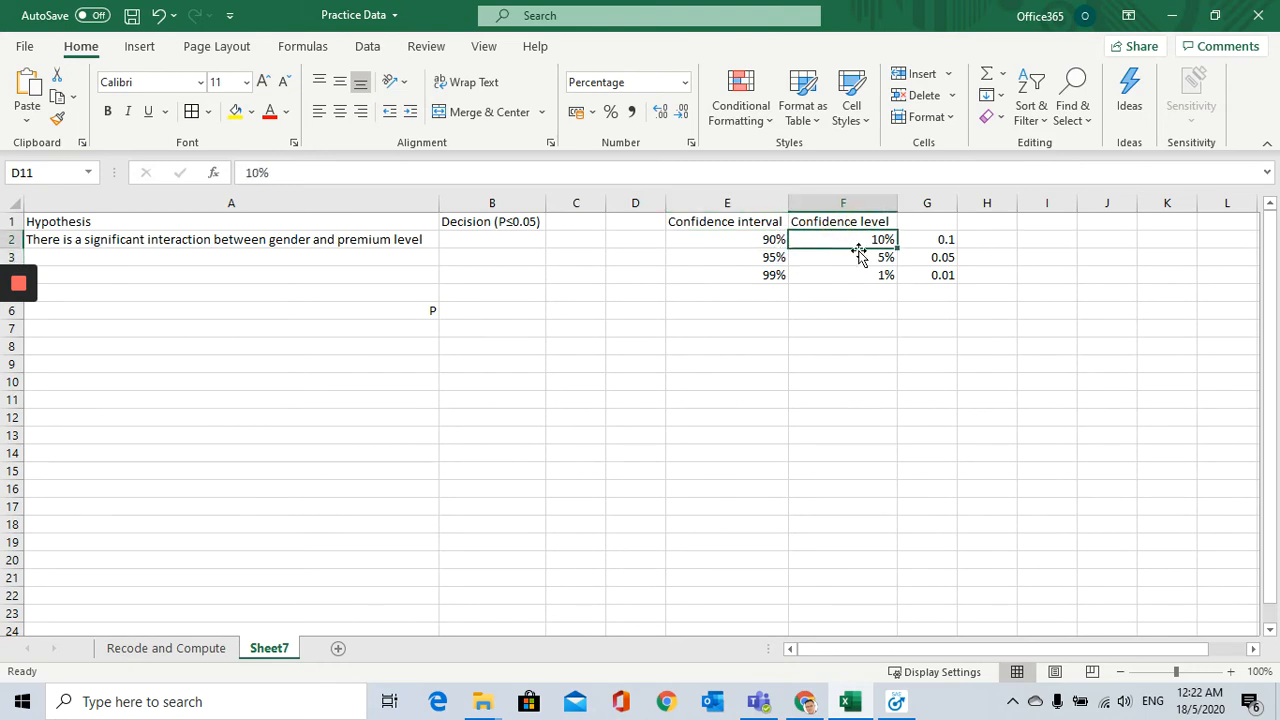
Step: Match the 10% confidence level with its decimal equivalent and relate the P entry to the three decimal cutoffs in column G
click(920, 240)
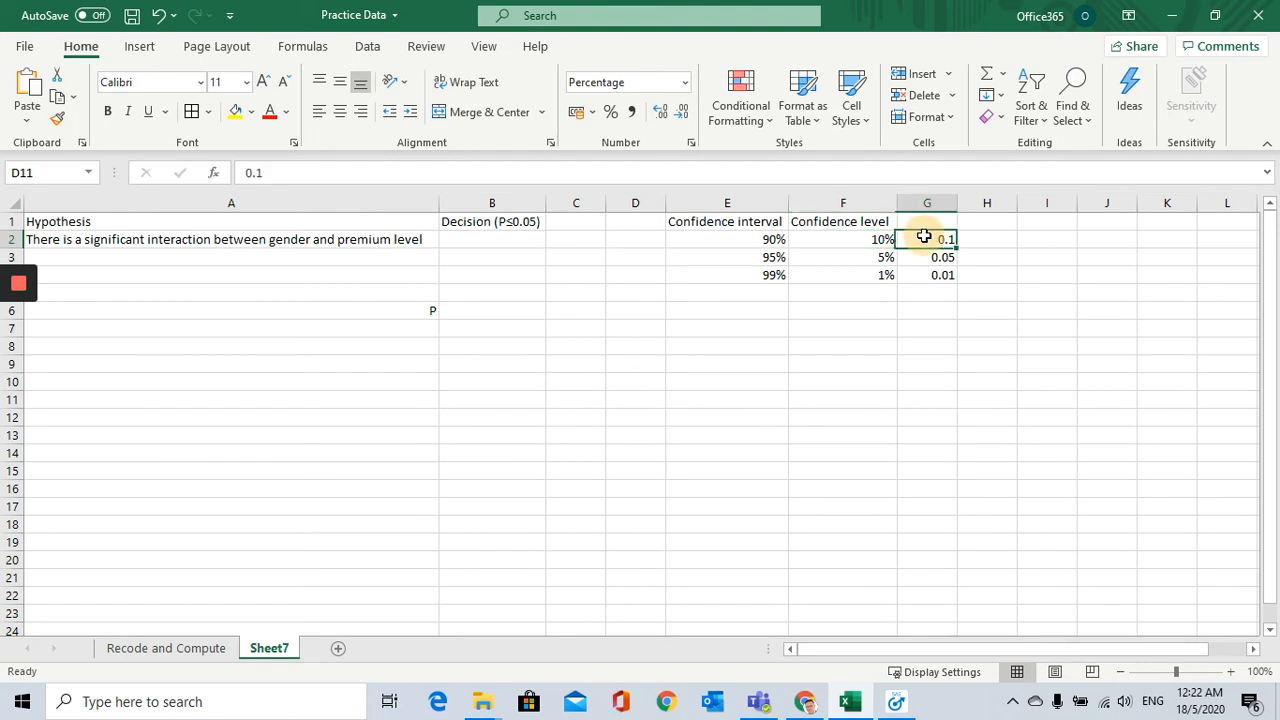
click(874, 239)
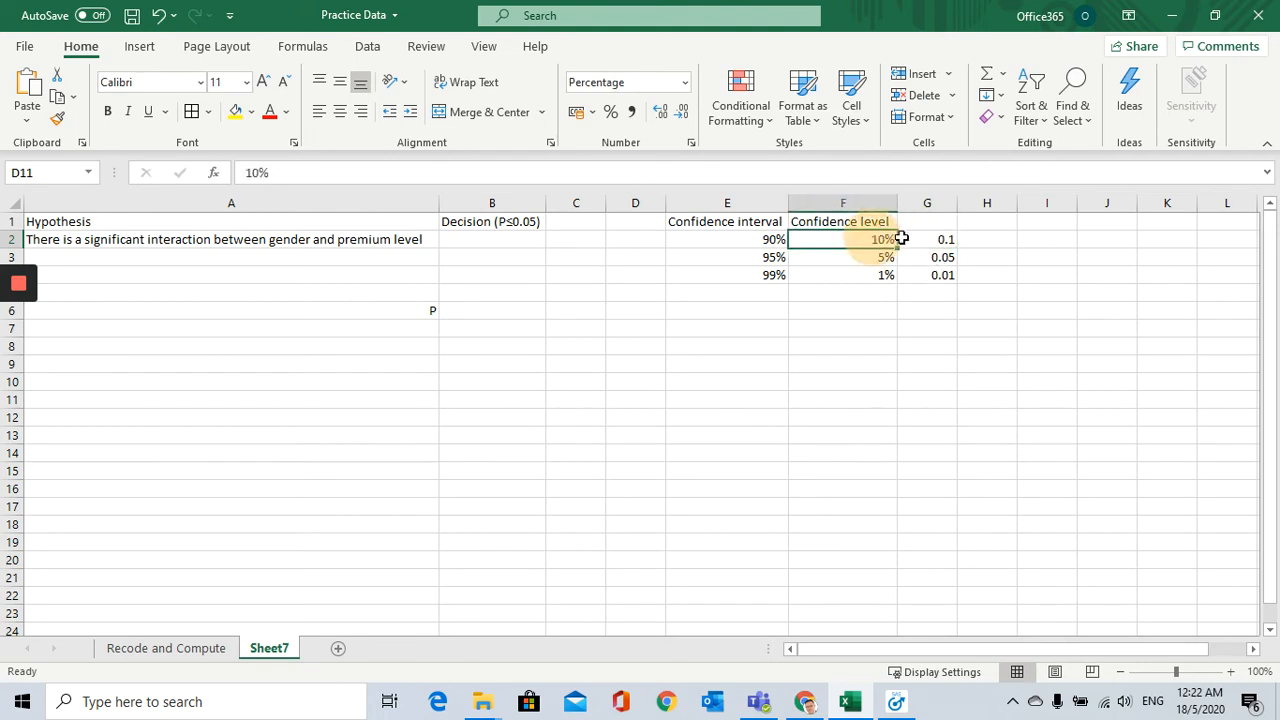
click(915, 239)
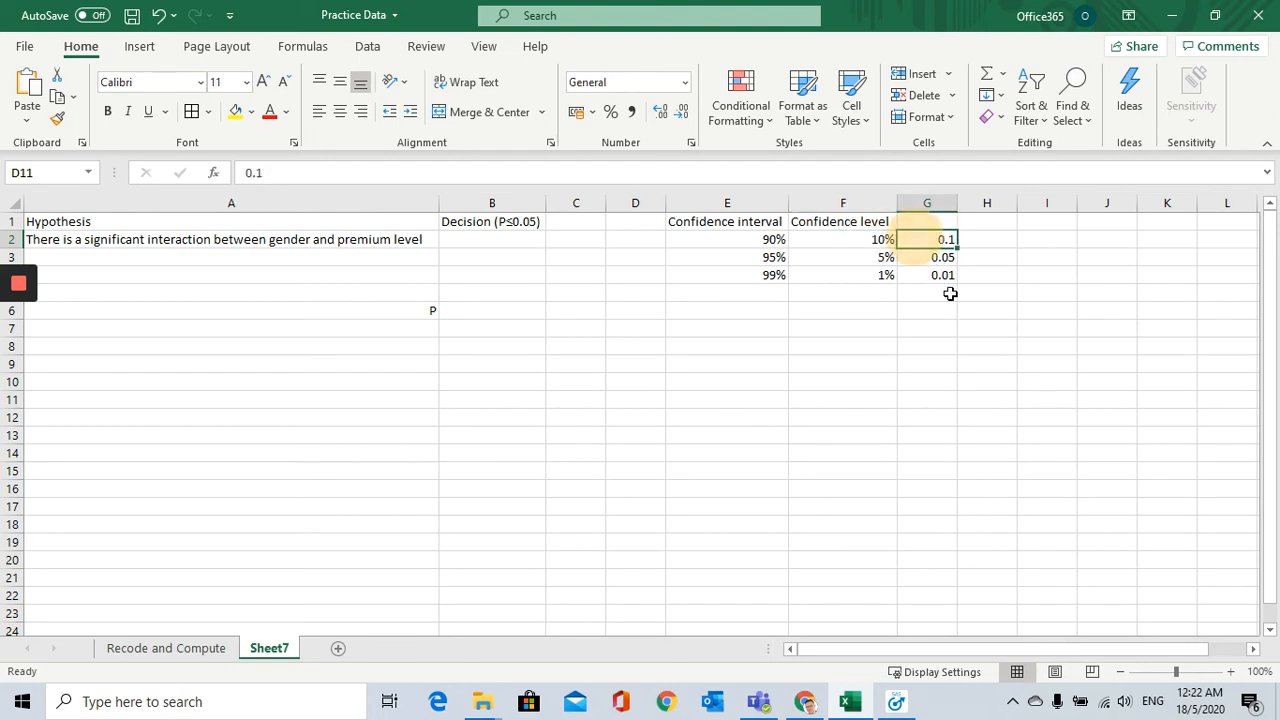
click(875, 242)
click(921, 244)
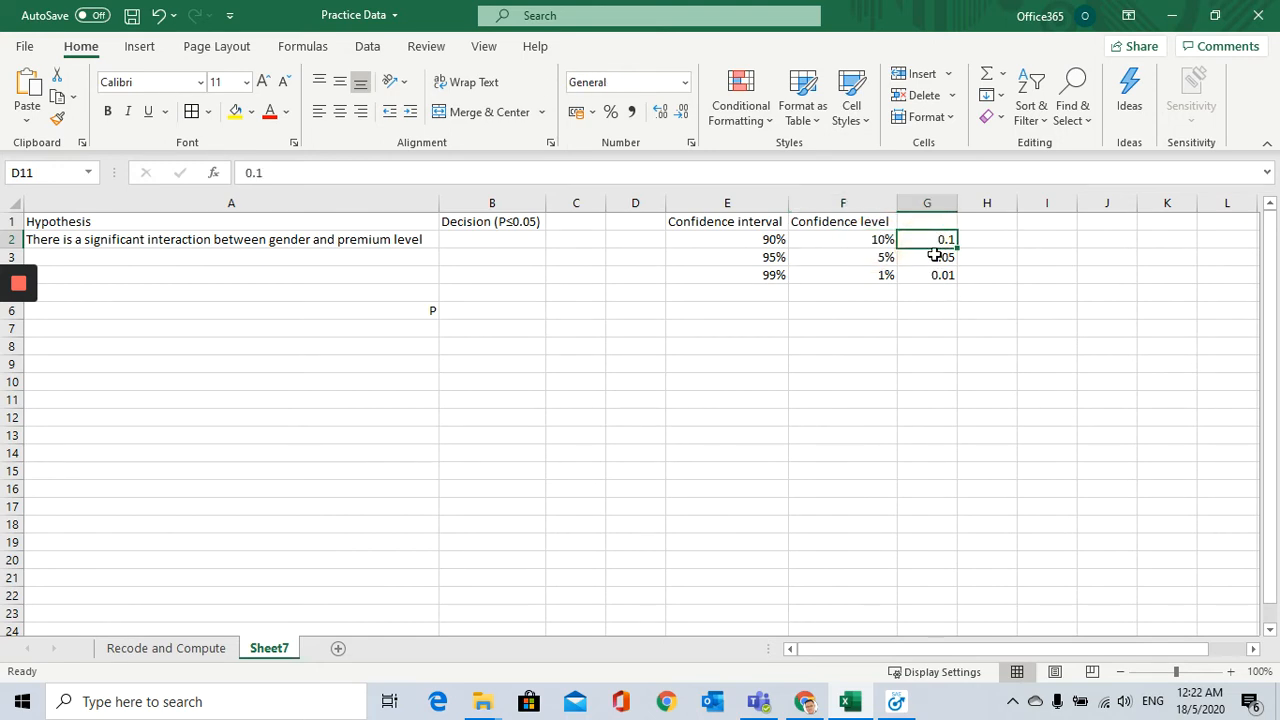
click(875, 241)
click(932, 243)
click(418, 311)
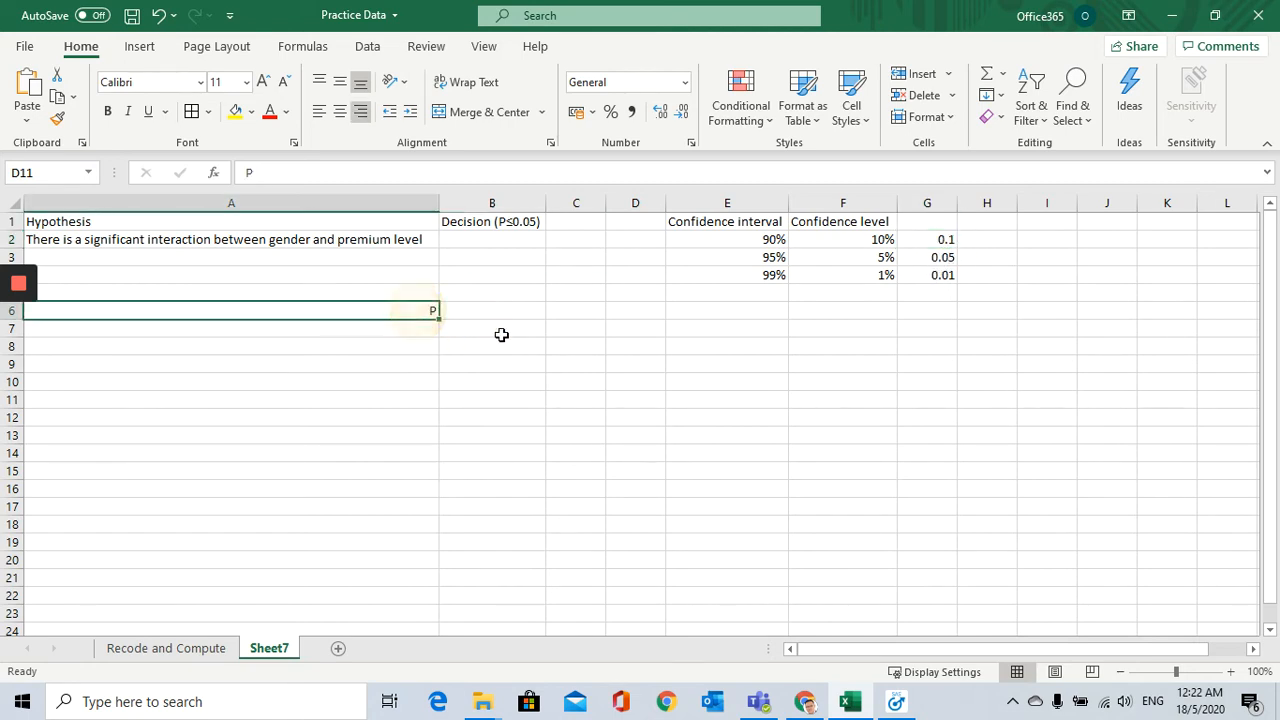
click(949, 240)
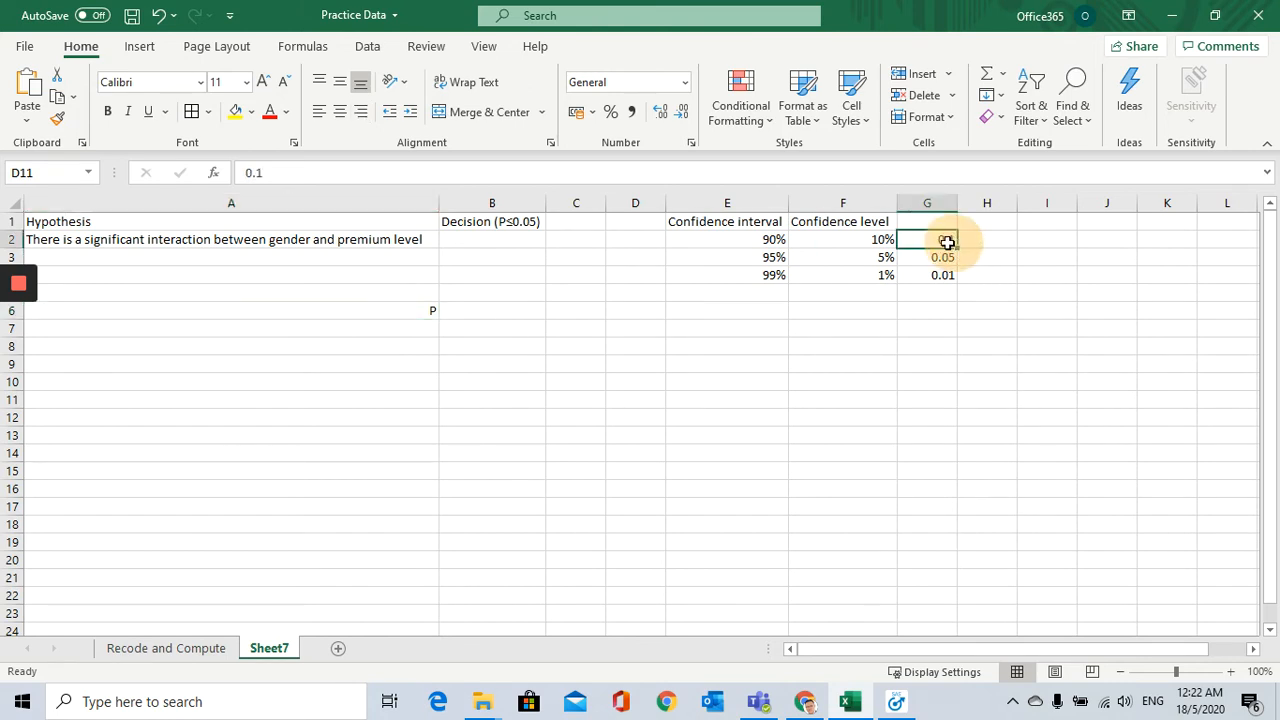
click(941, 262)
click(941, 273)
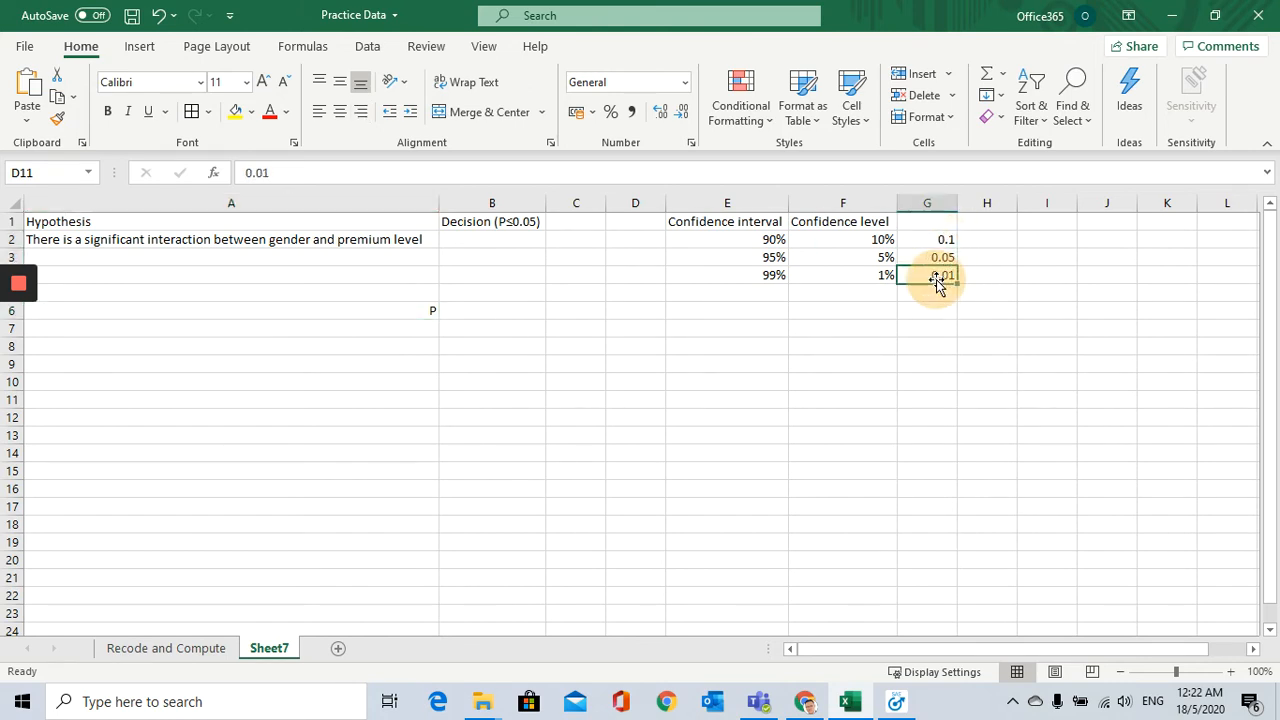
click(507, 304)
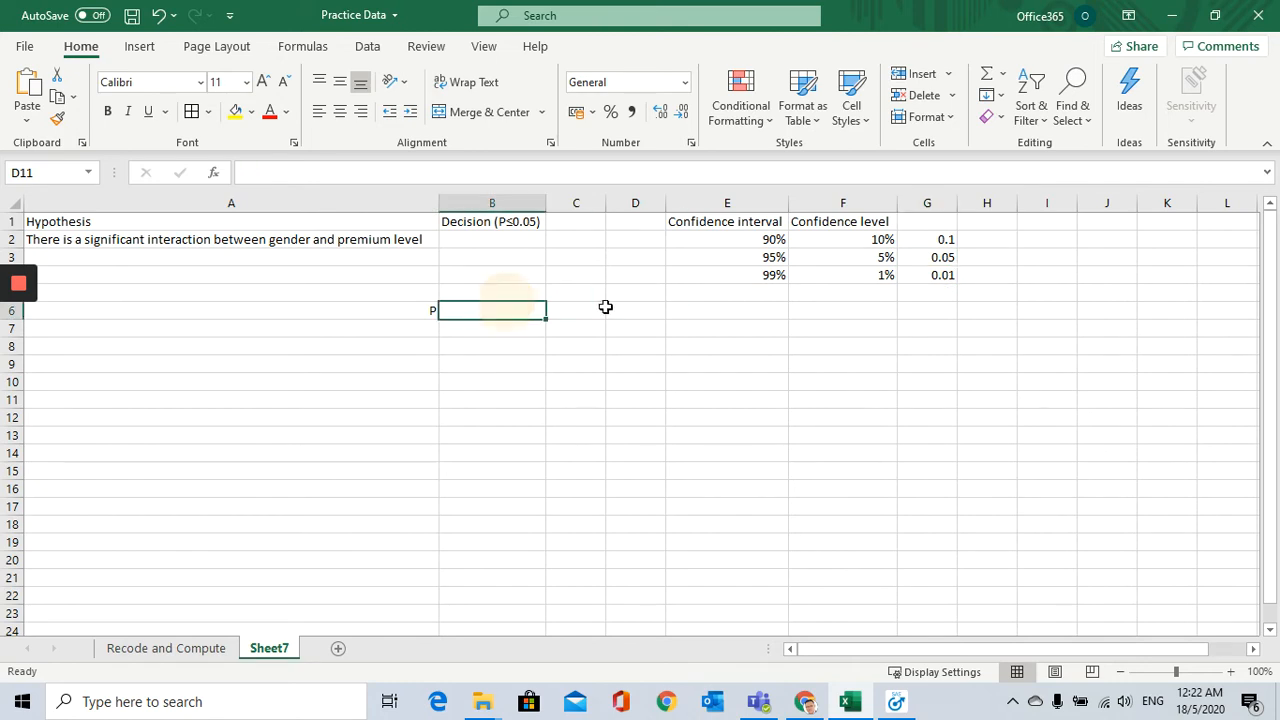
Step: Fill the 95% confidence row (E3:G3) and the Decision (P≤0.05) header cell with yellow
drag(746, 256, 917, 256)
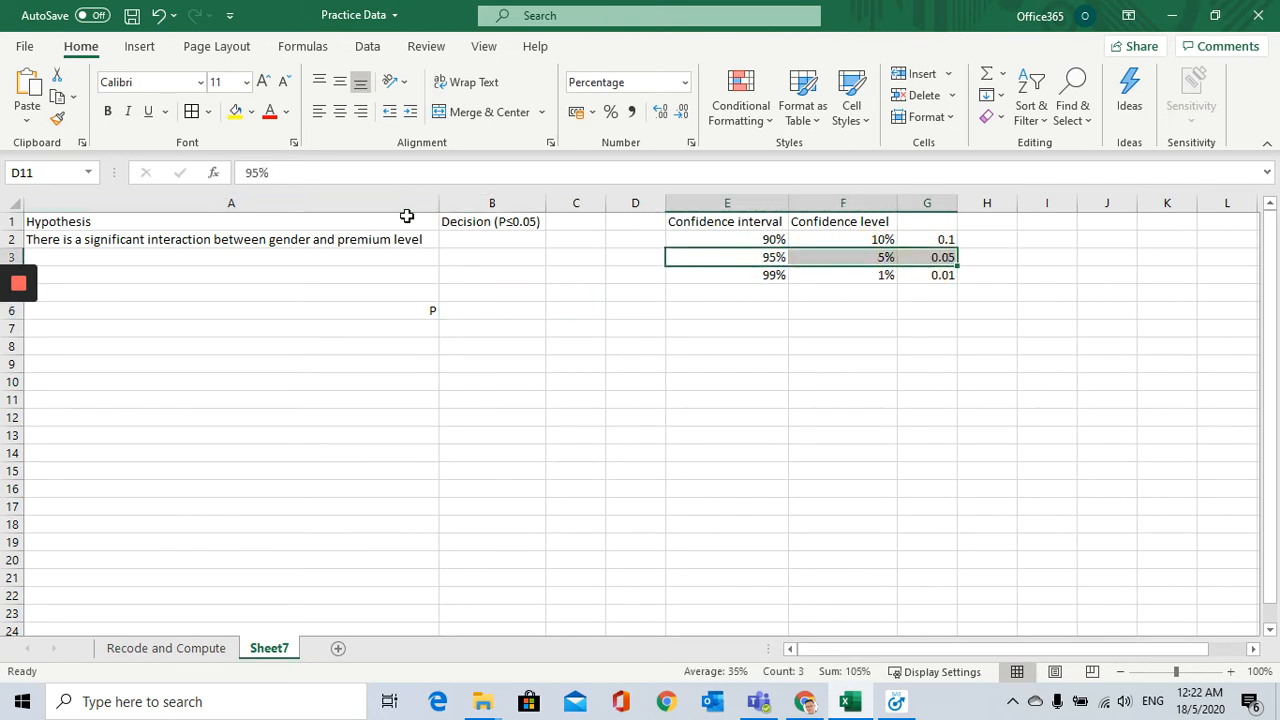
click(236, 111)
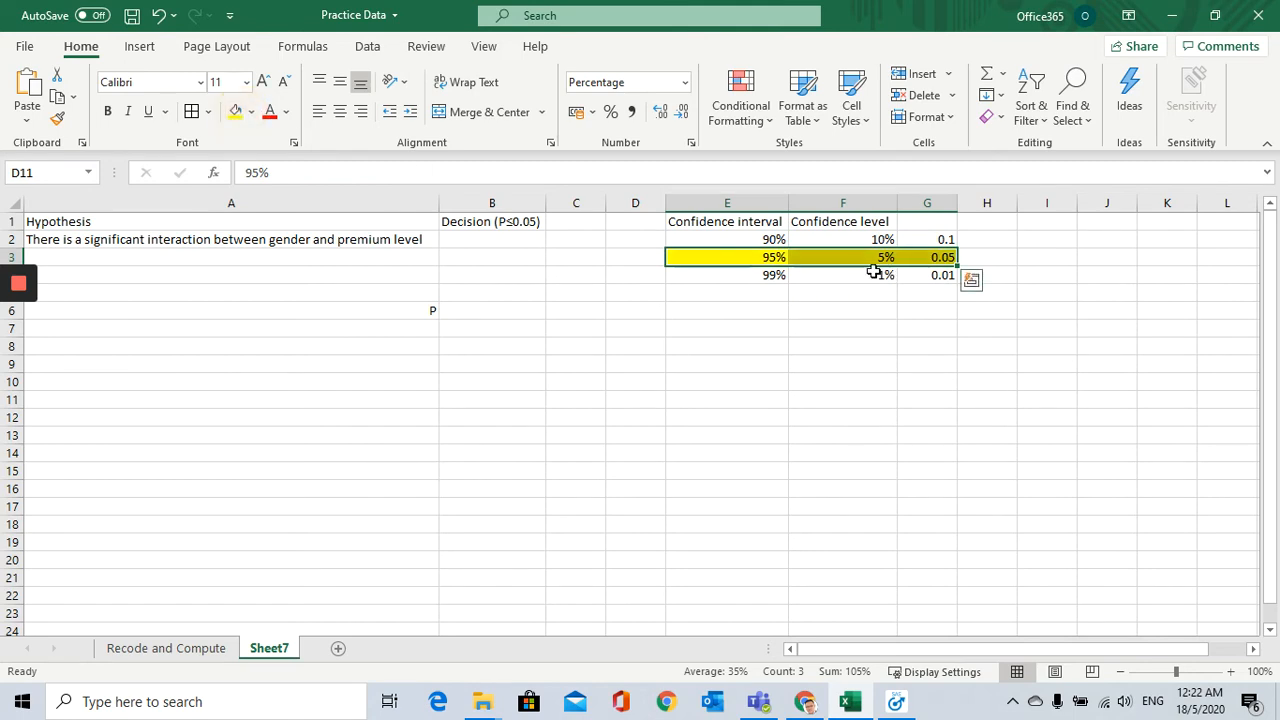
click(870, 259)
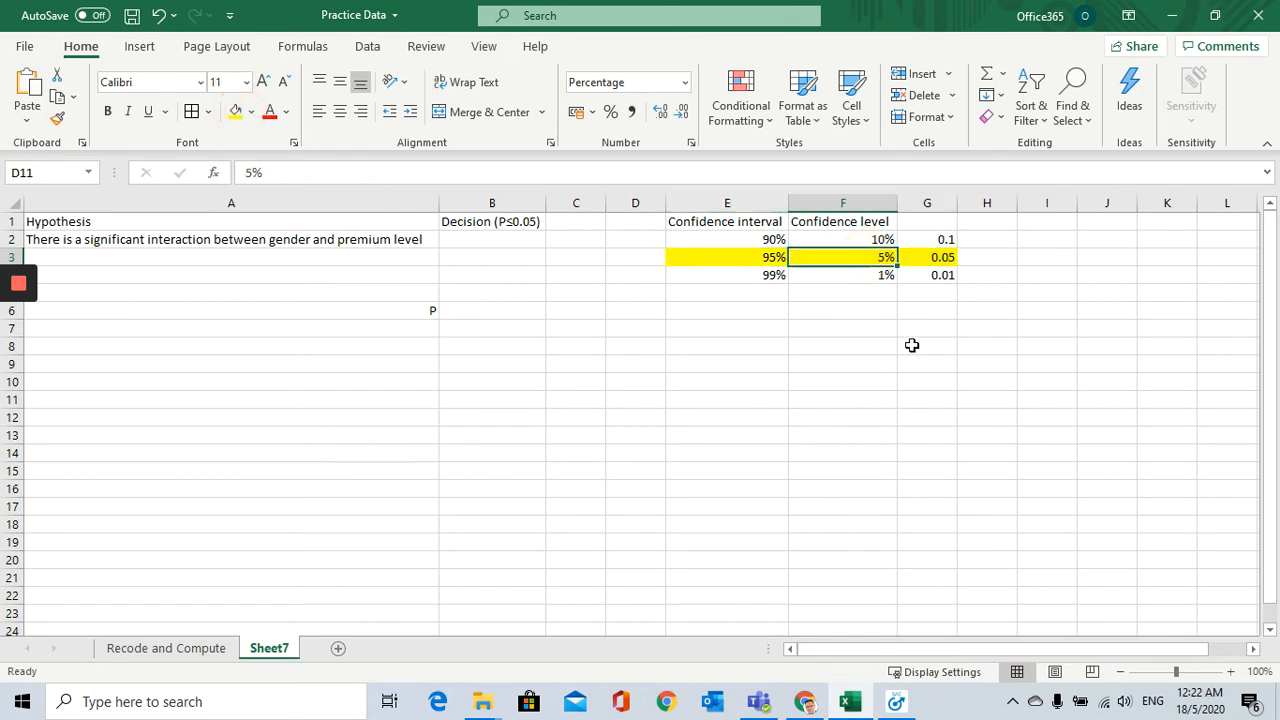
click(950, 257)
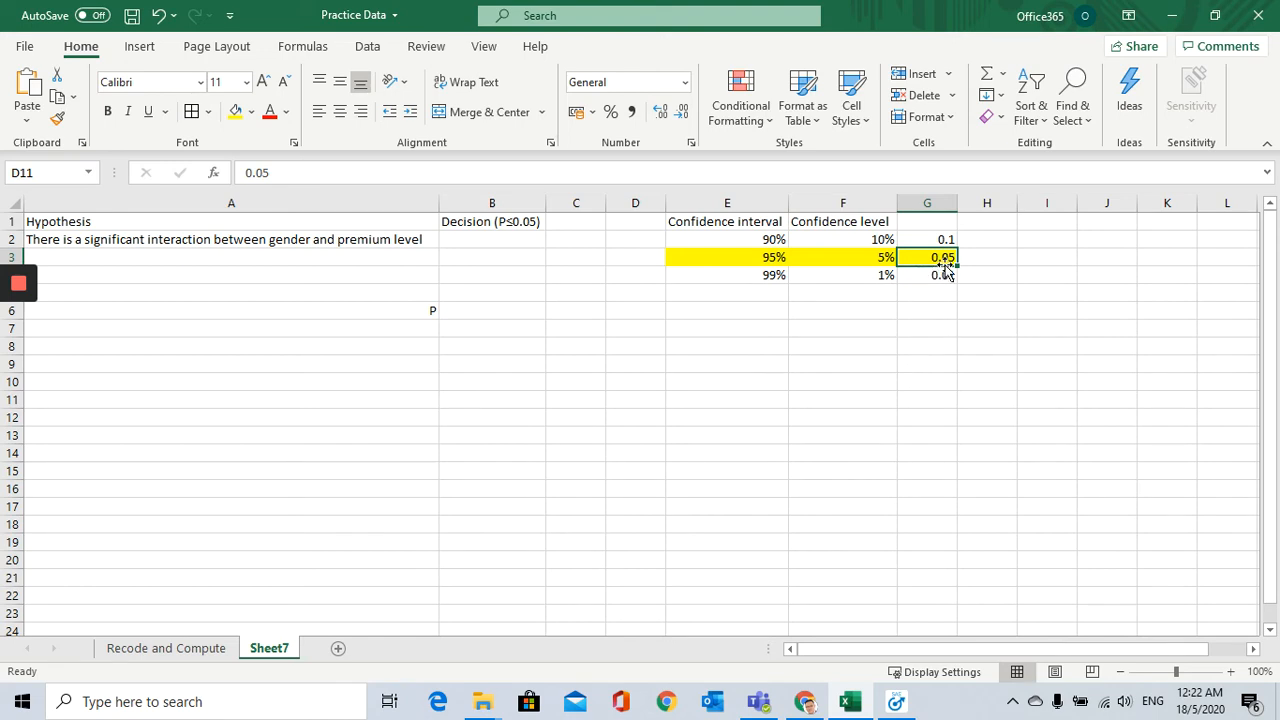
click(500, 222)
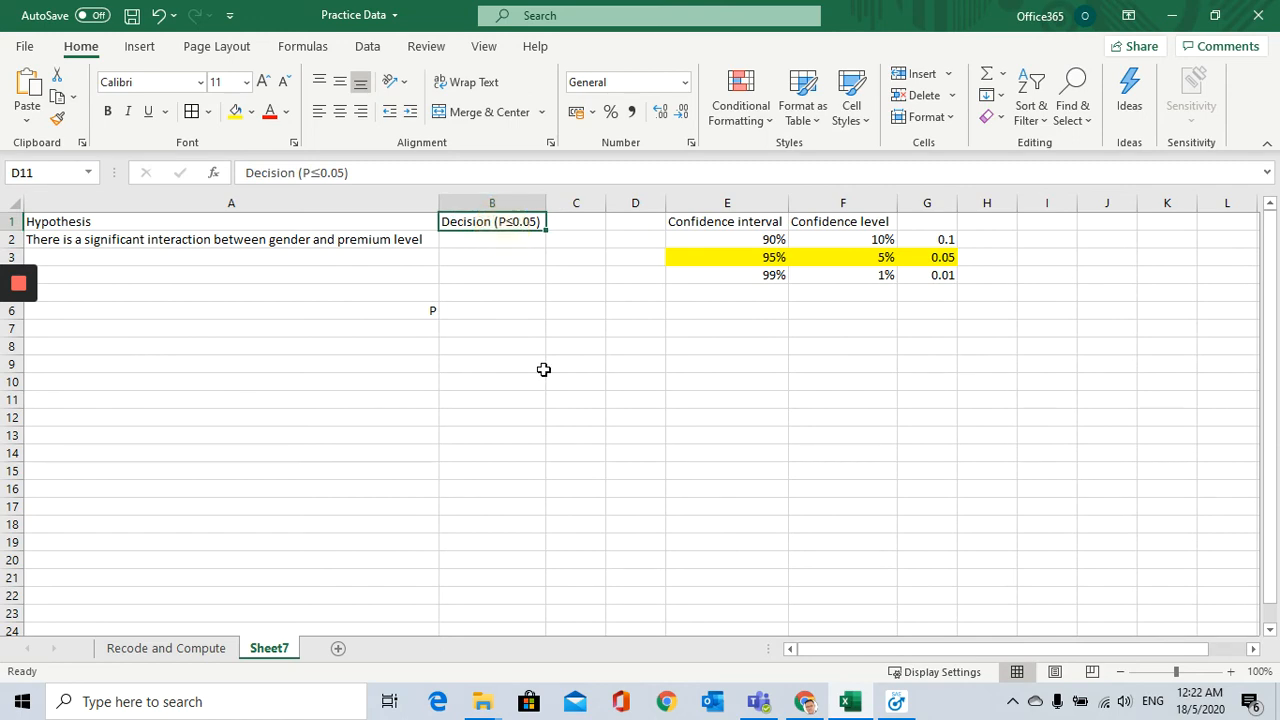
click(236, 111)
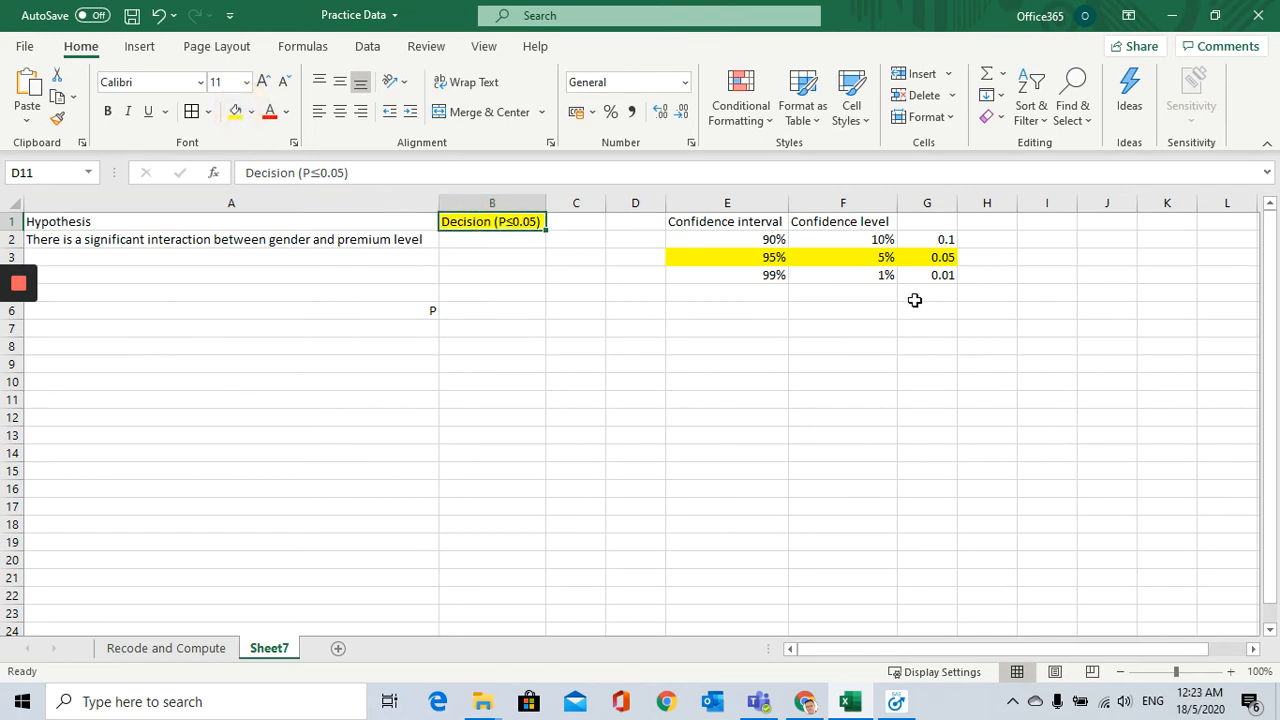
Step: Enter a sample P value of 0.051 in H3 and its percentage equivalent, 5.1%, in I3
click(984, 260)
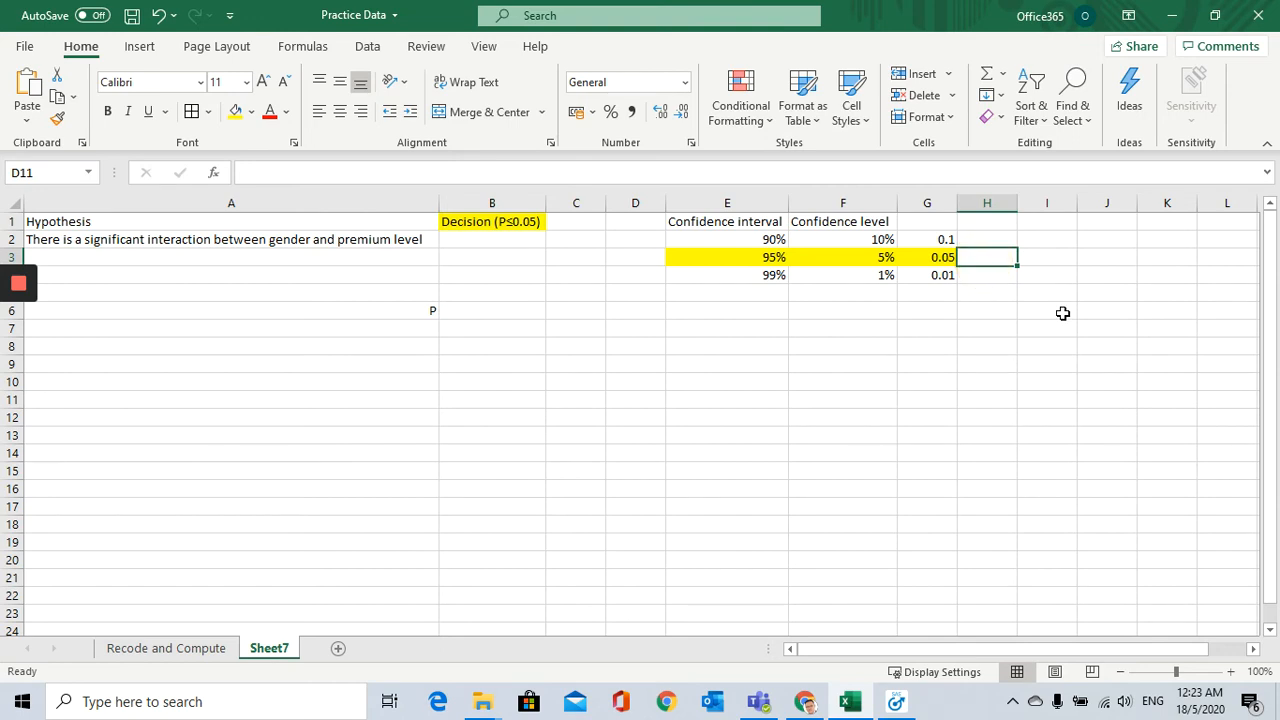
text(0.051)
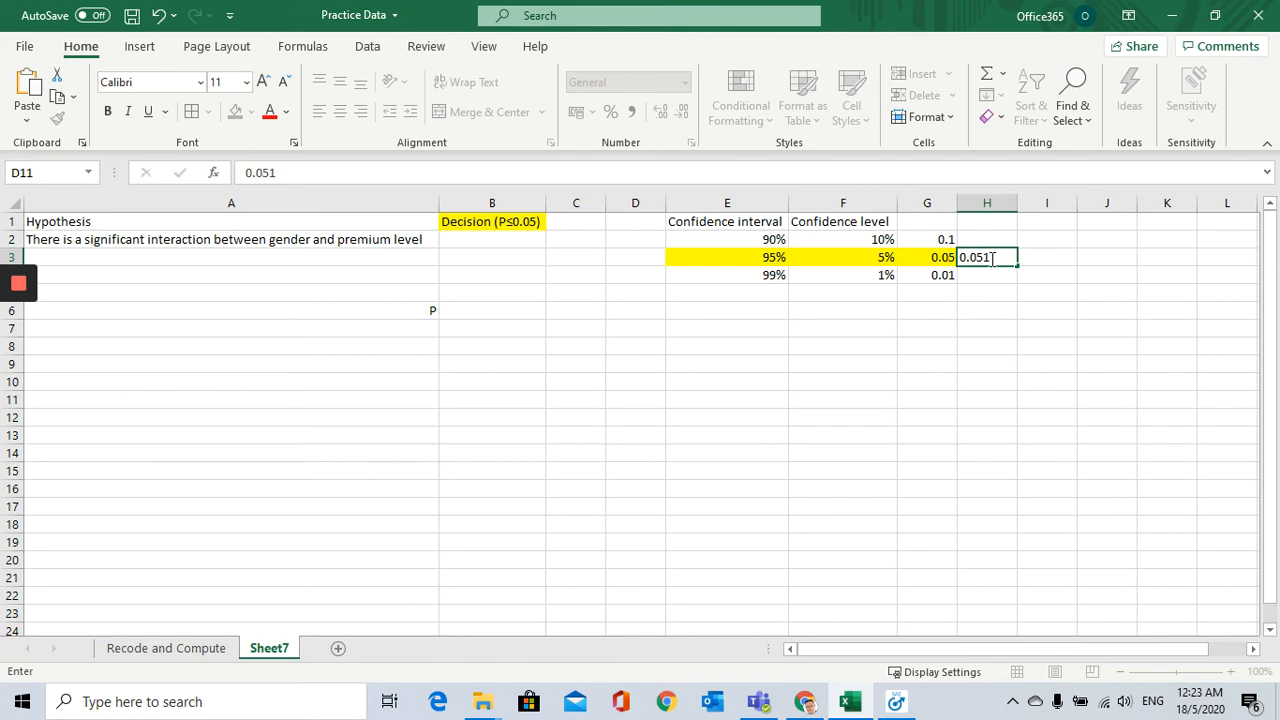
click(1026, 258)
text(5.1)
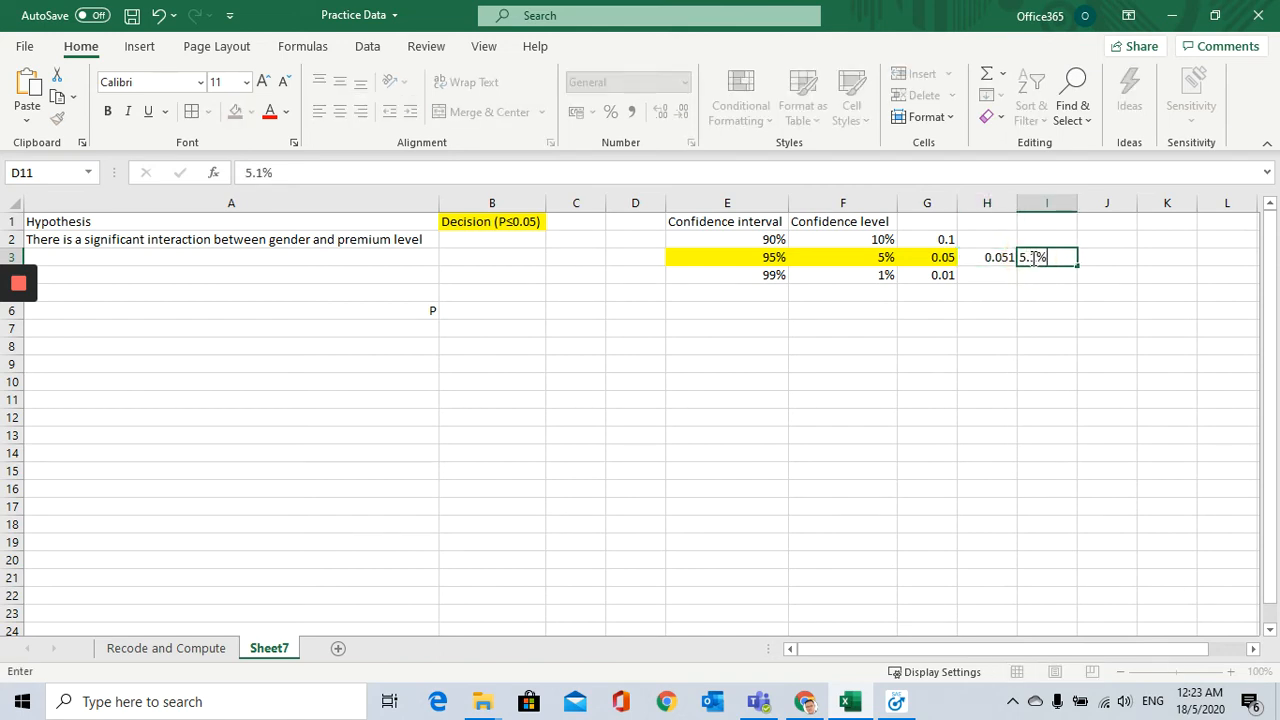
text(.10%)
click(1088, 258)
click(1054, 257)
Step: Enter 94.5% in J3 as the sample's confidence and check it against the percentage in I3
click(1097, 257)
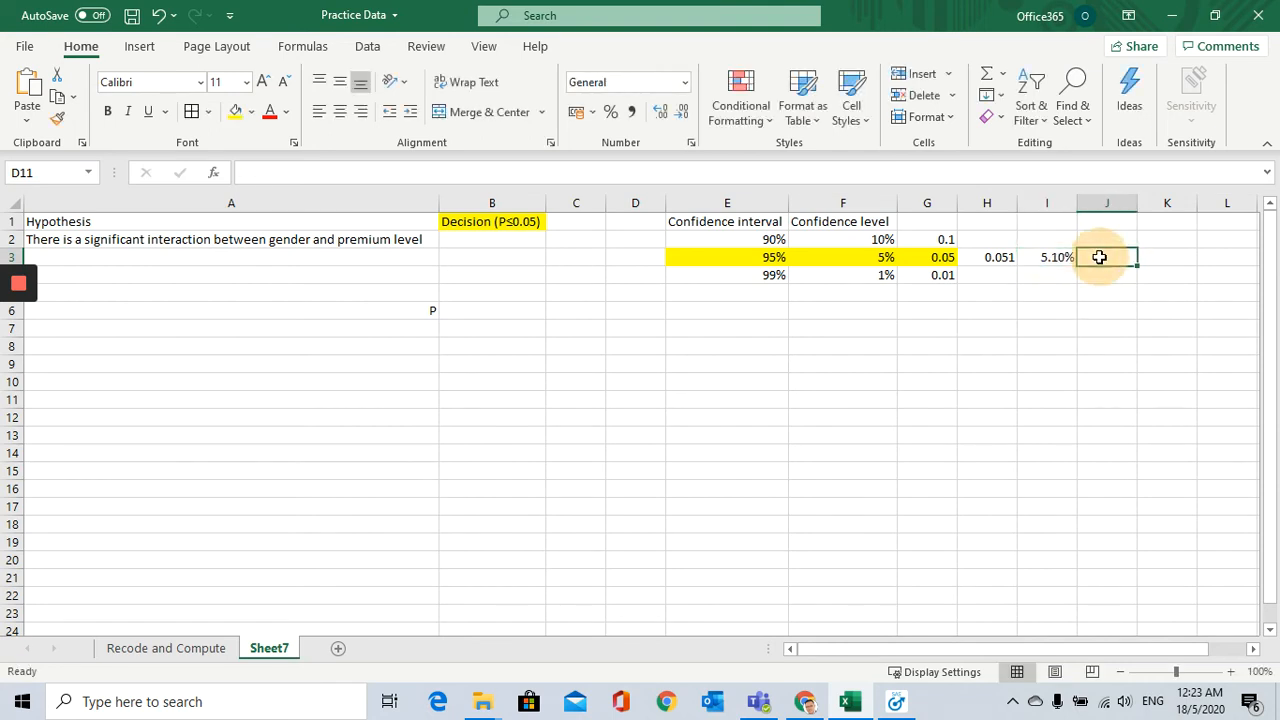
text(94.)
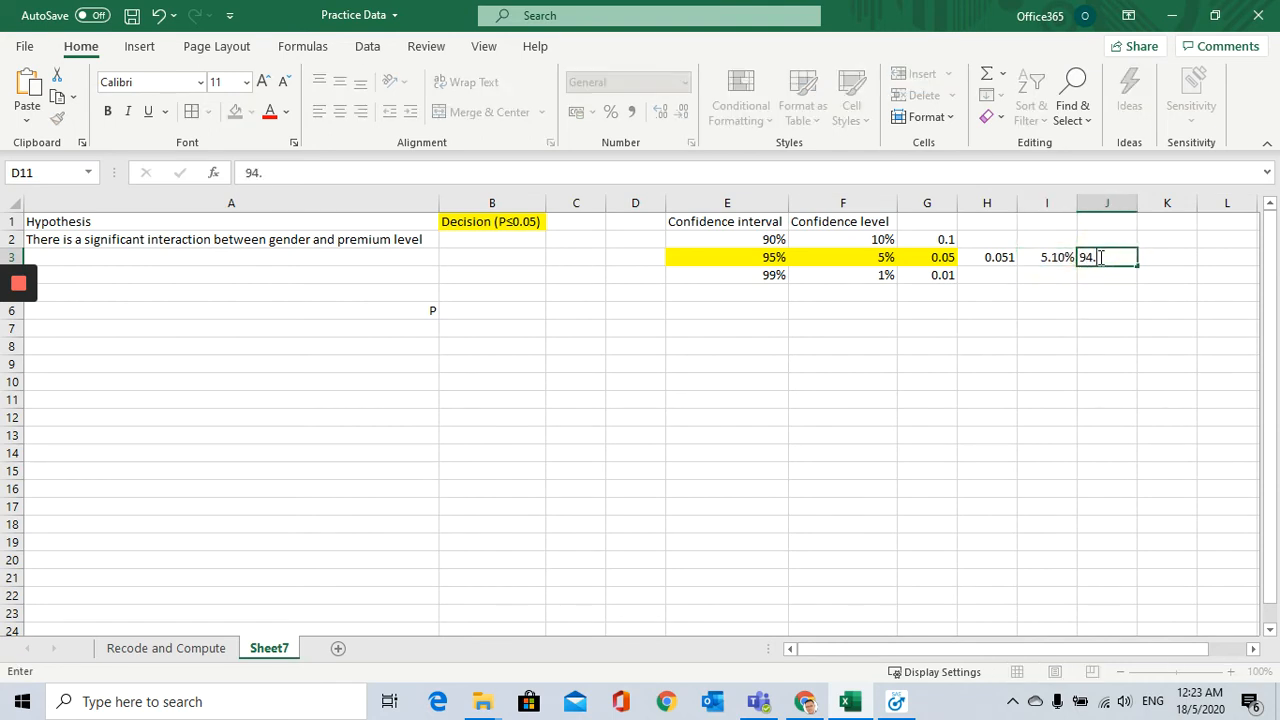
text(5%)
key(Return)
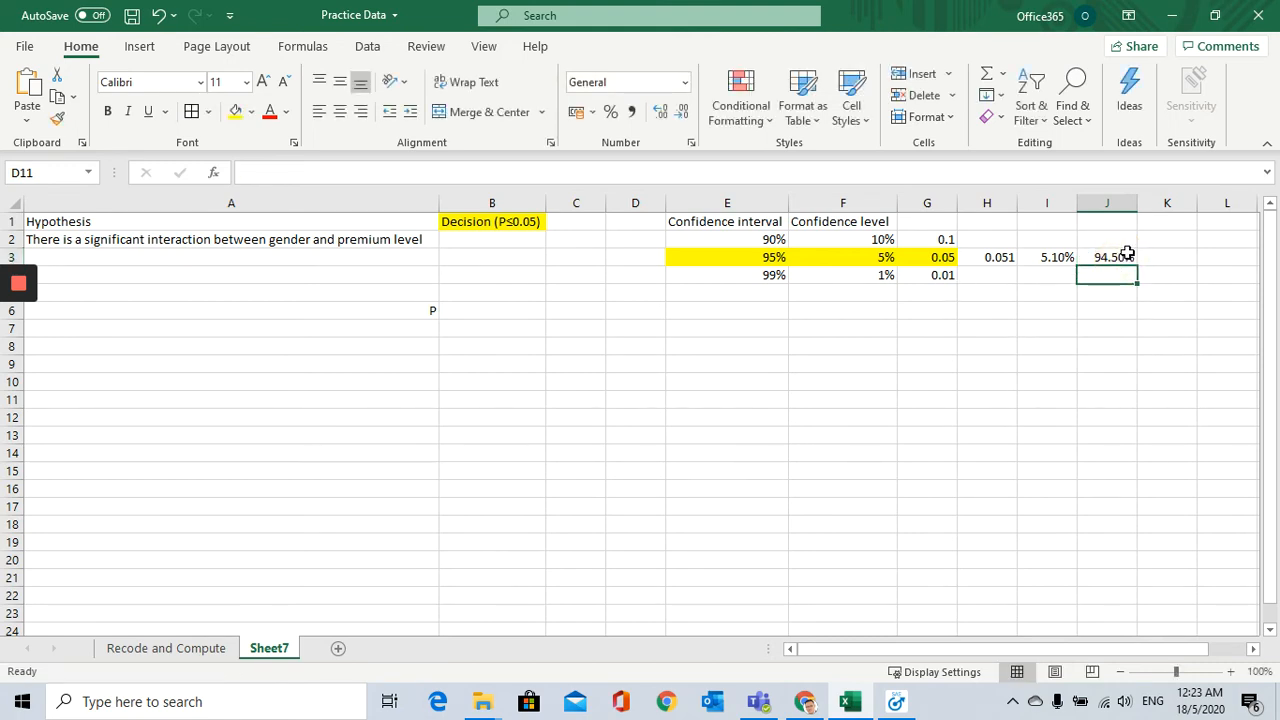
click(1127, 254)
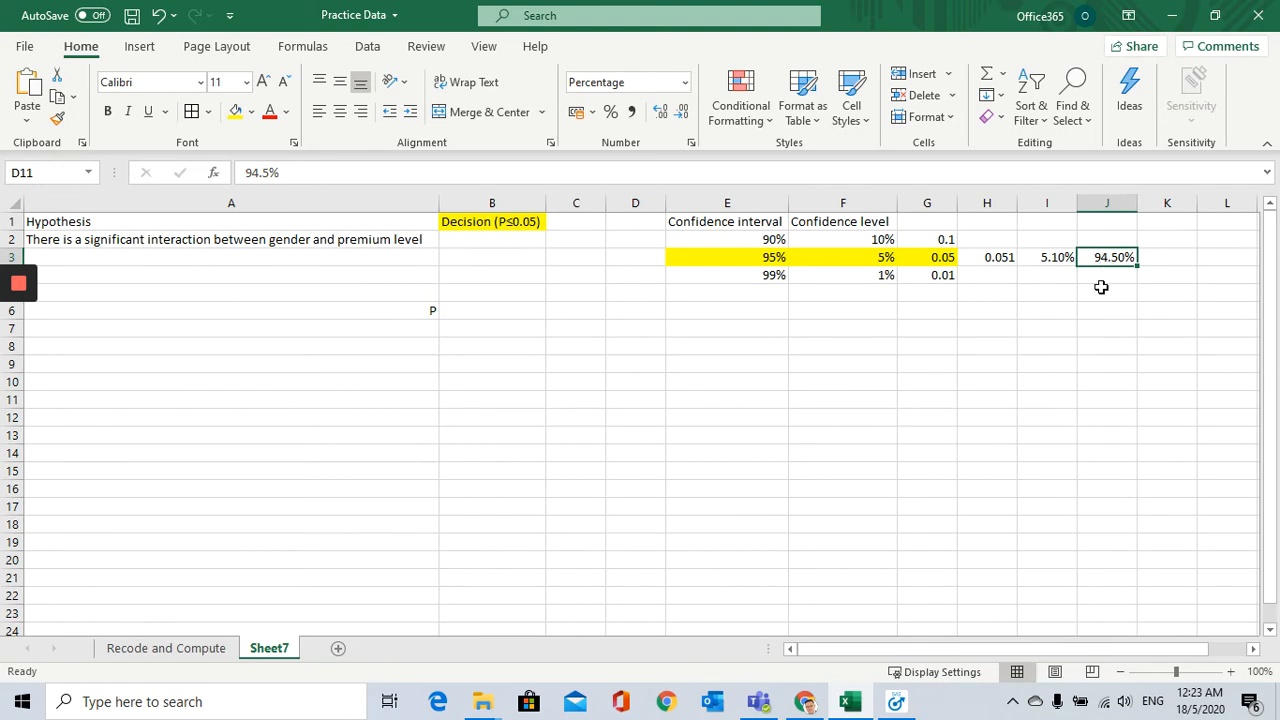
click(1050, 261)
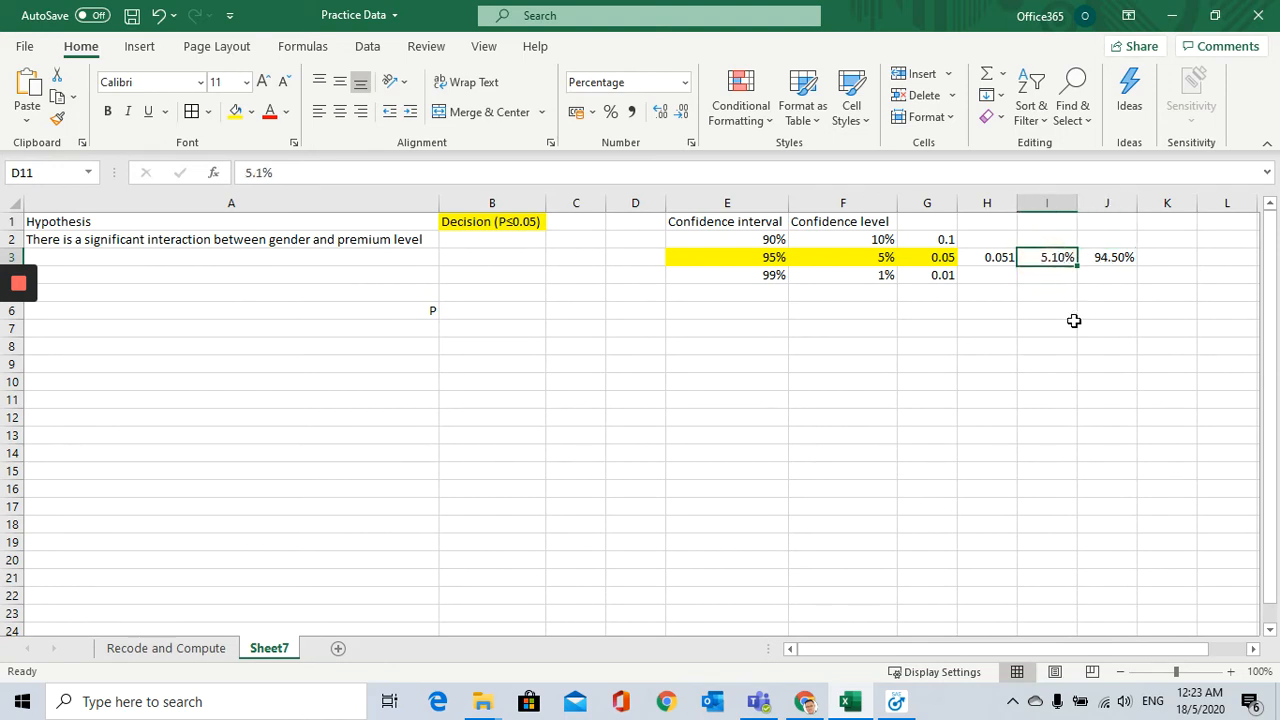
Step: Replace the value in J3 with the formula =1-H3 to calculate the sample's confidence
click(1112, 256)
key(BackSpace)
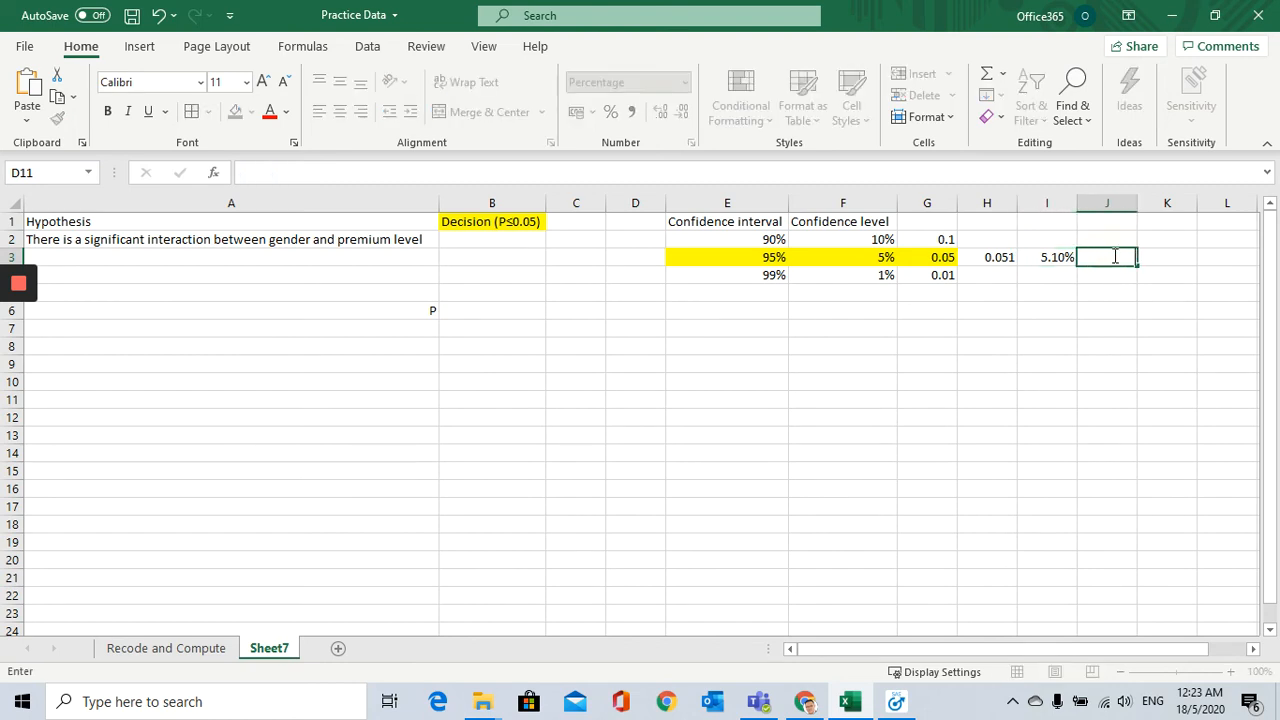
text(100%-)
click(1045, 260)
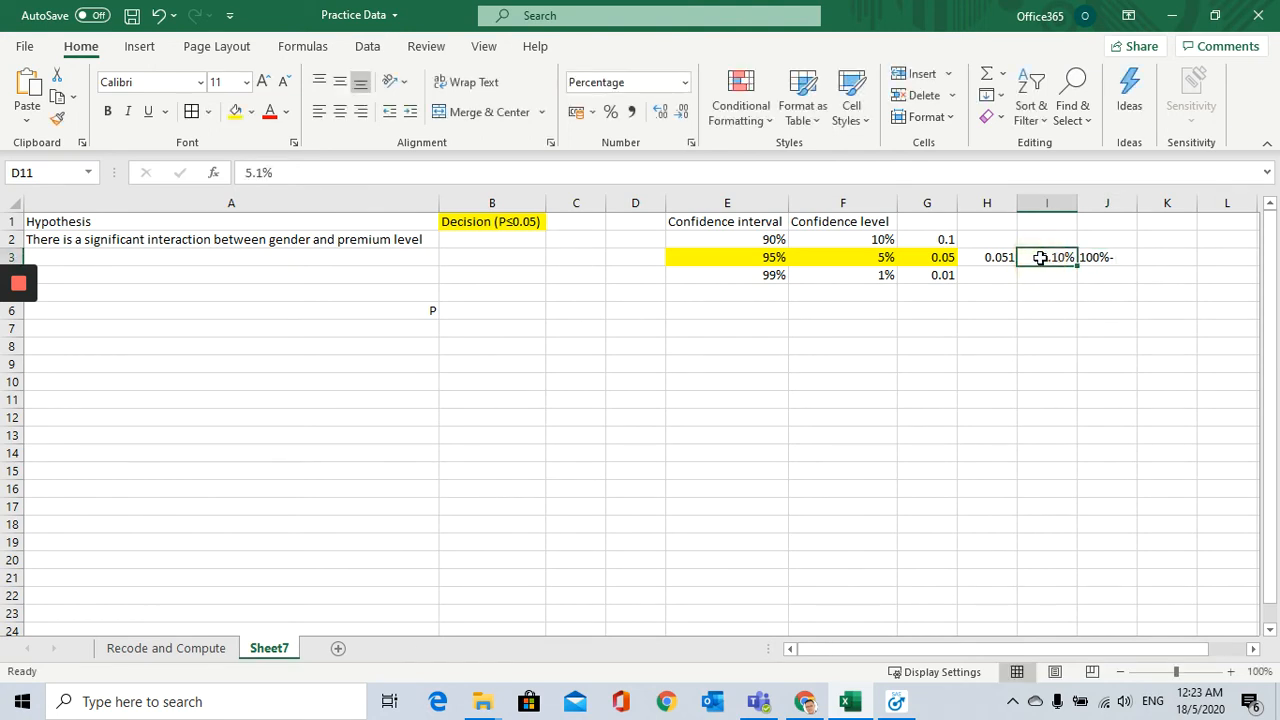
click(1097, 256)
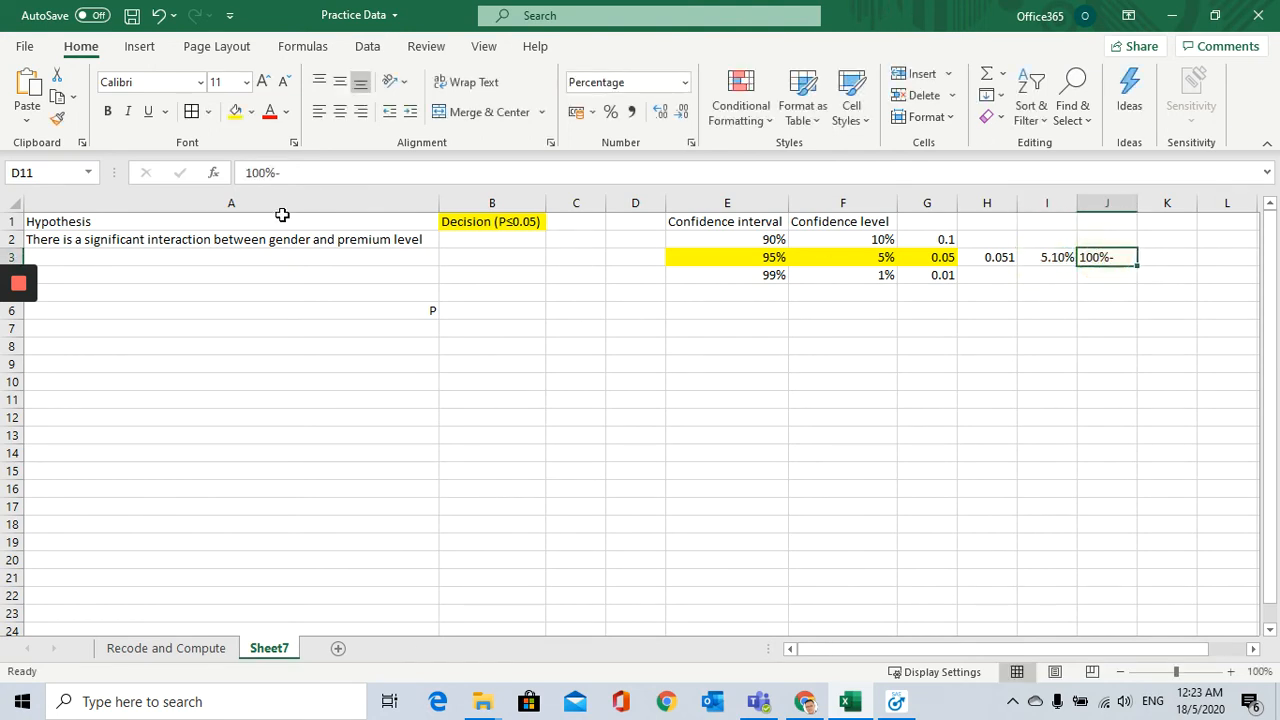
click(245, 172)
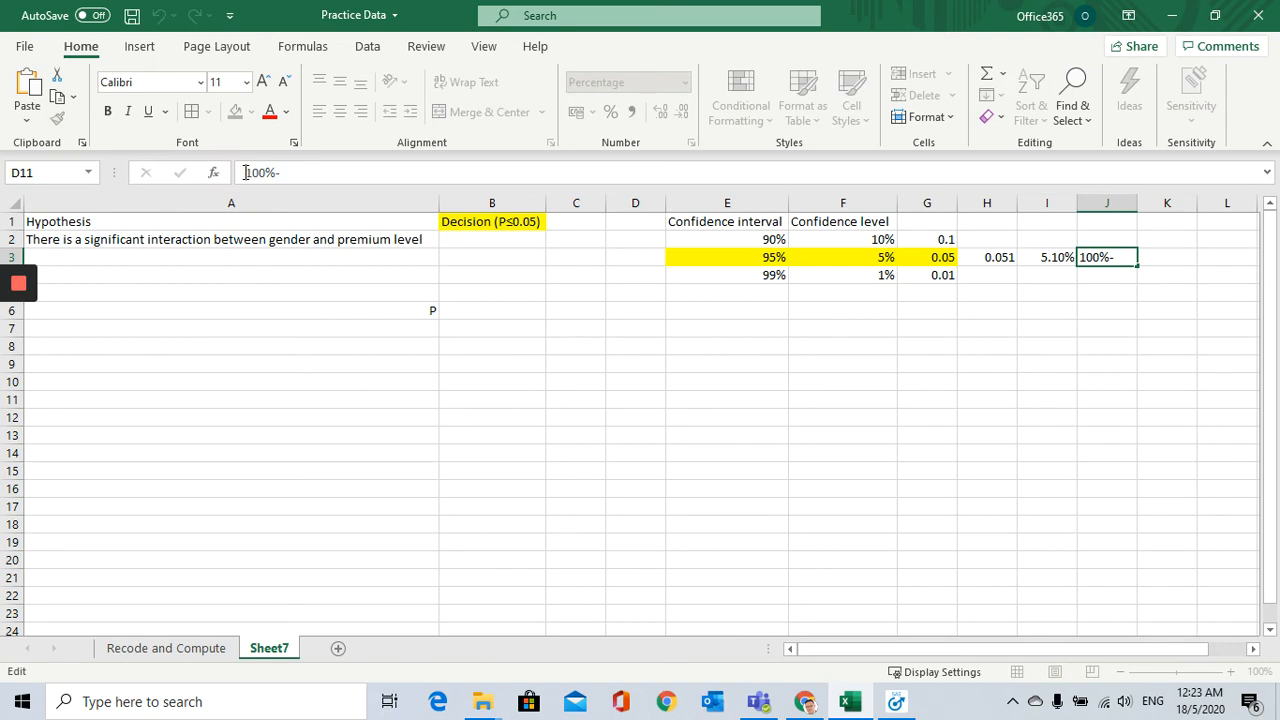
text(=)
click(1121, 259)
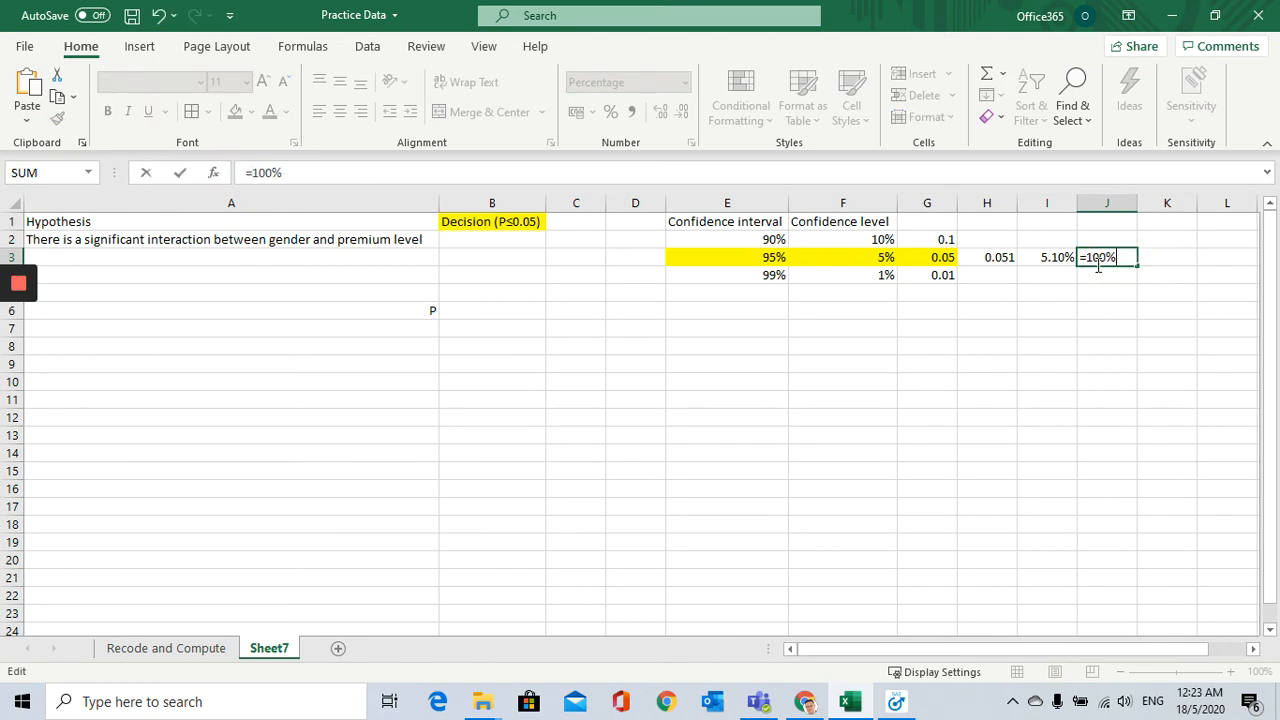
key(BackSpace)
click(992, 257)
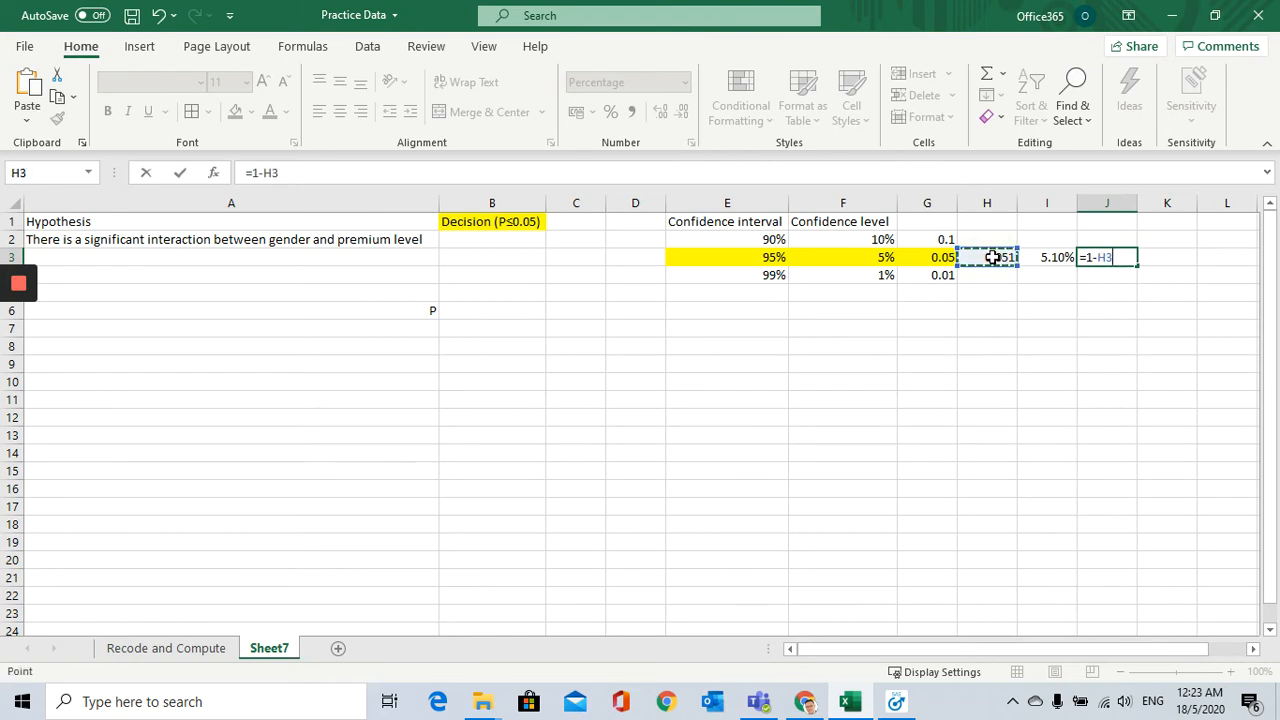
key(Return)
Step: Compare the calculated confidence in J3 with the 95% interval in E3 and relate it to the hypothesis
click(1110, 257)
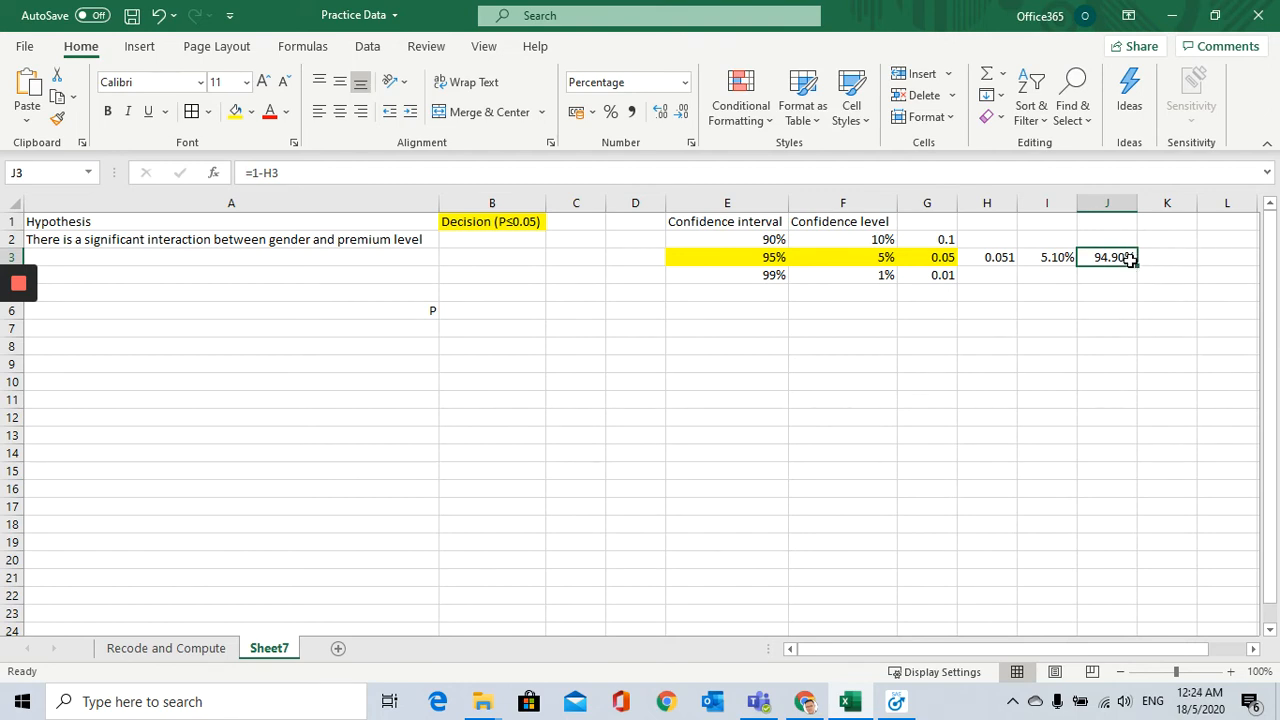
click(766, 258)
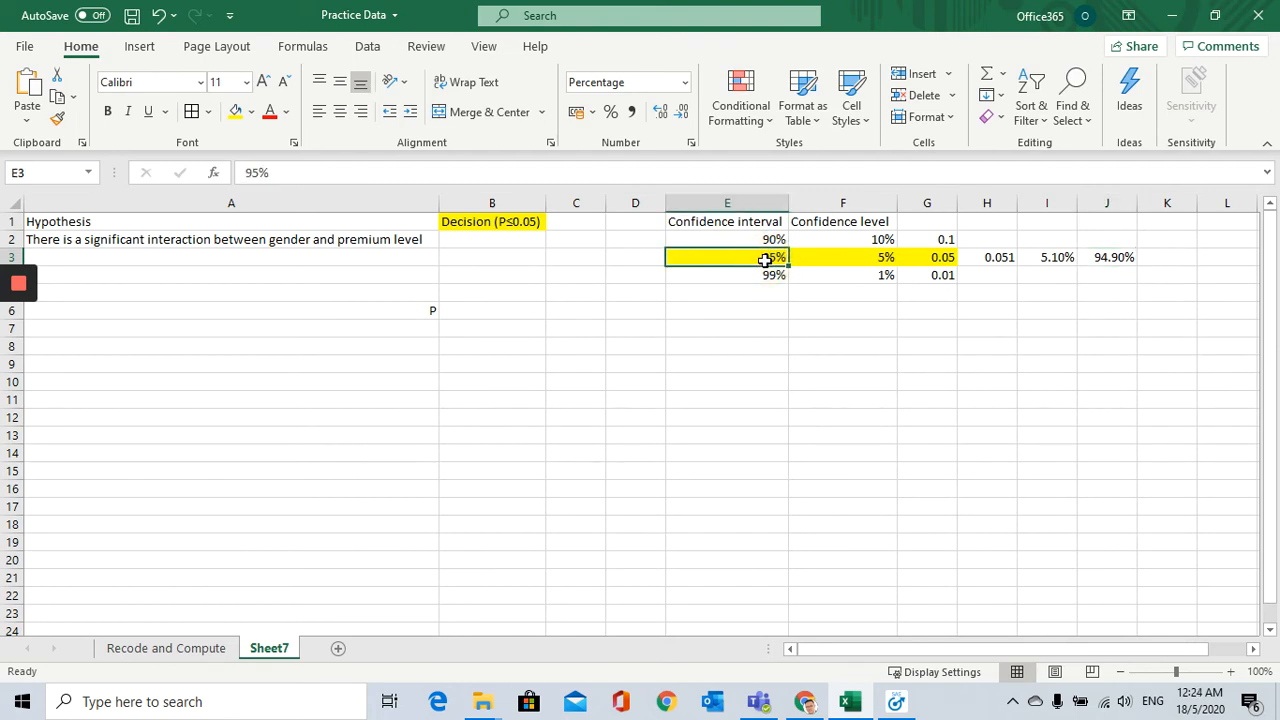
click(1122, 257)
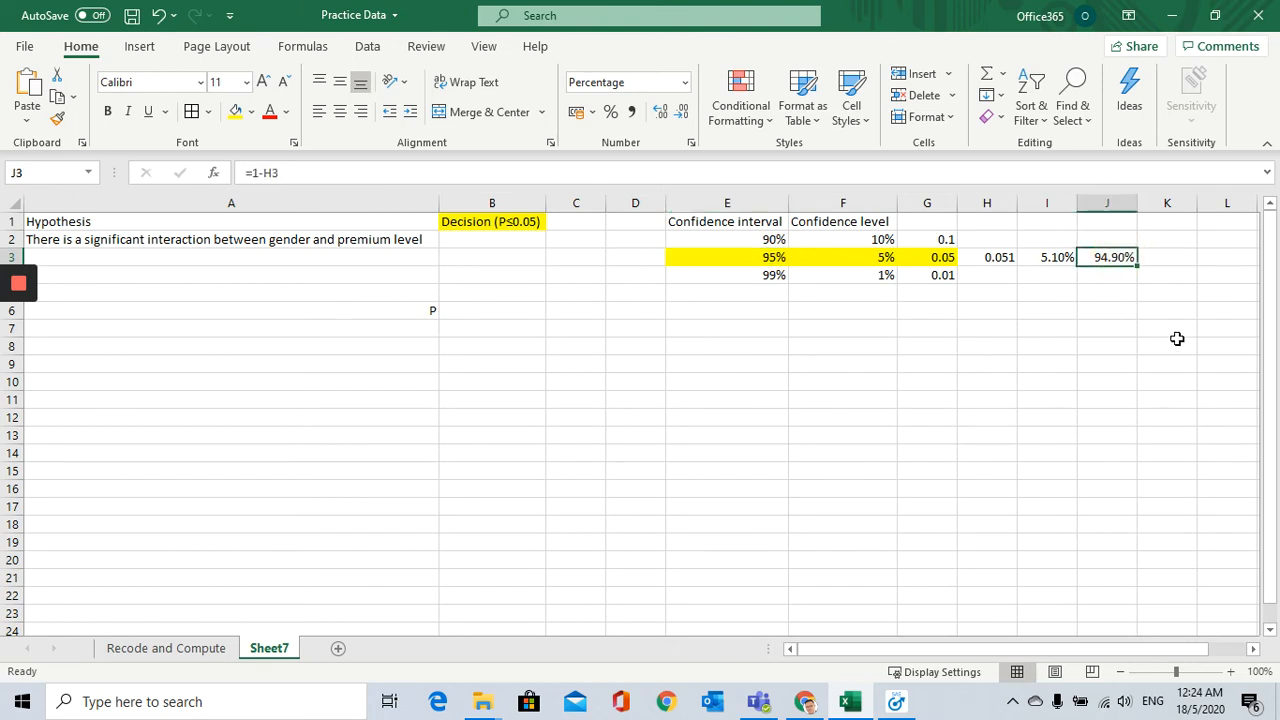
click(772, 258)
click(165, 241)
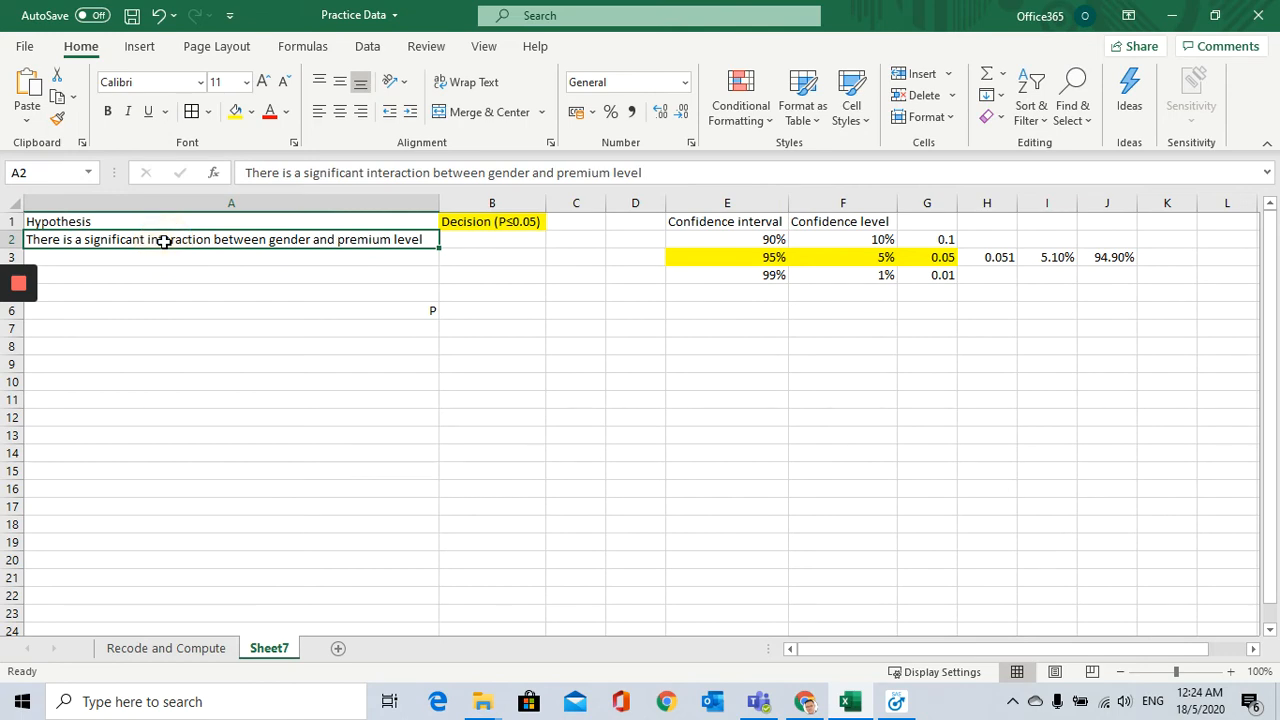
Step: Change the sample P value in H3 to 0.06 and compare the recalculated J3 with the 95% interval
click(1005, 261)
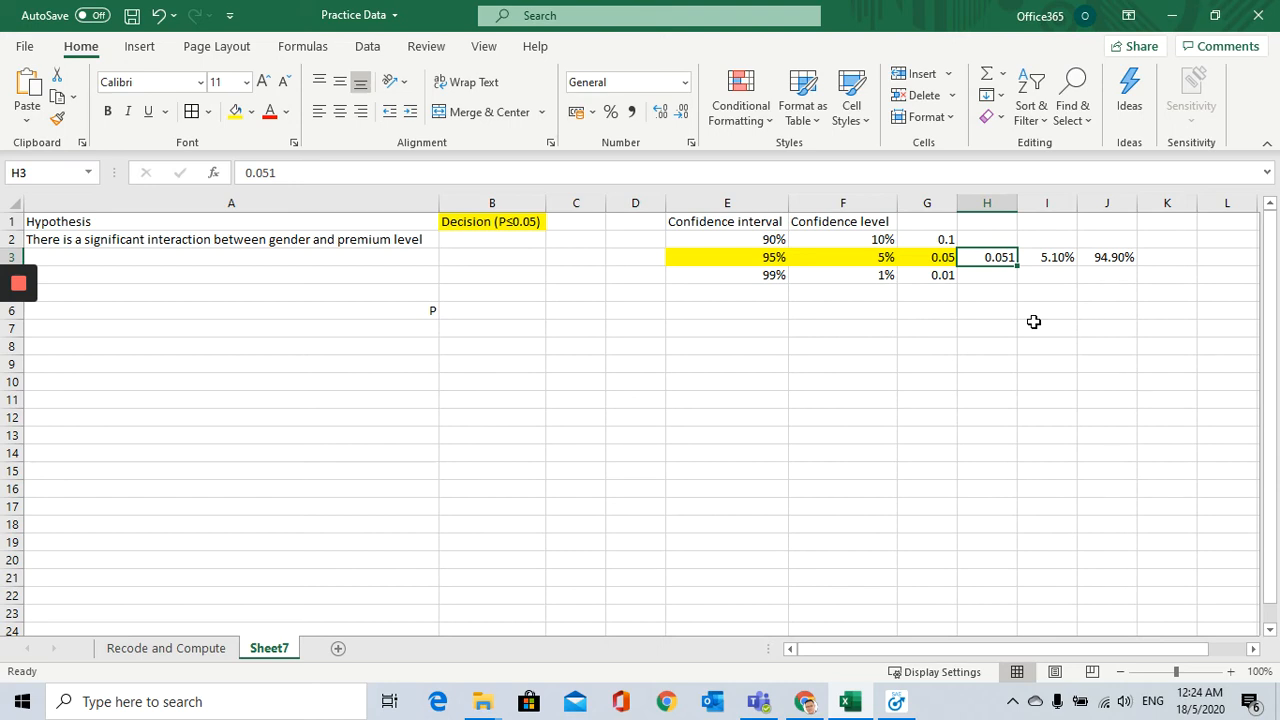
text(0)
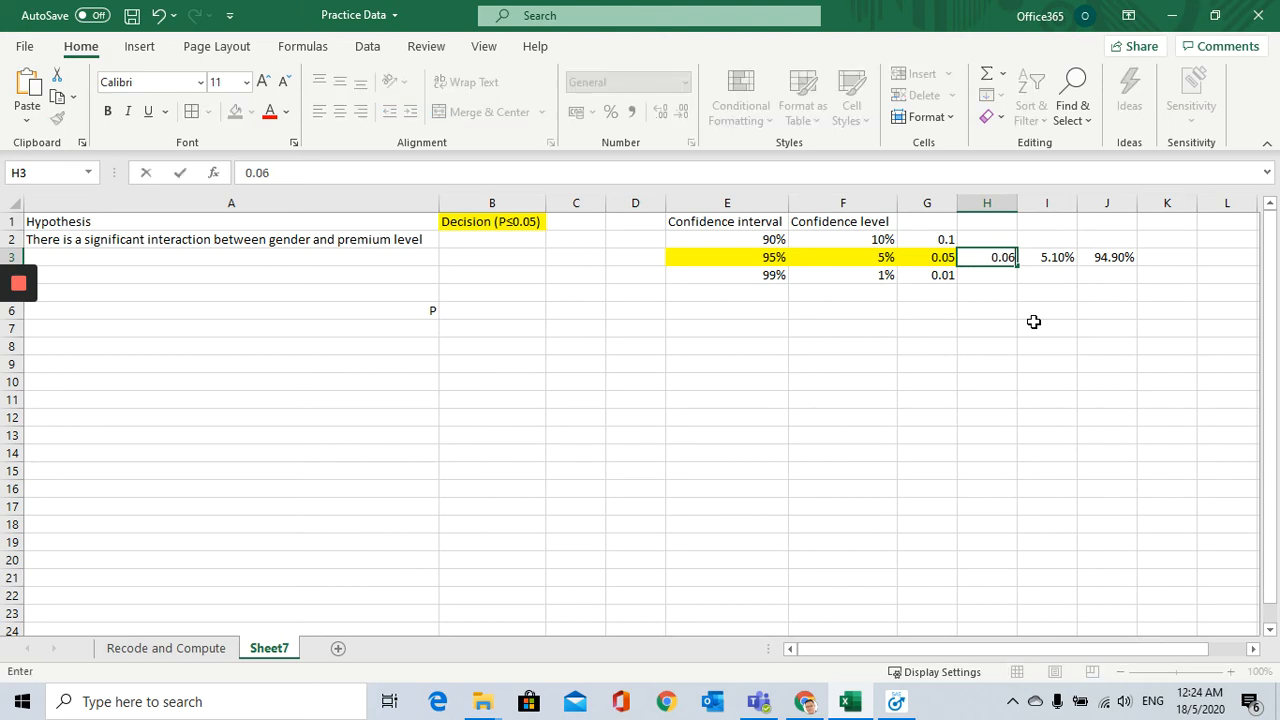
text(.06)
key(Return)
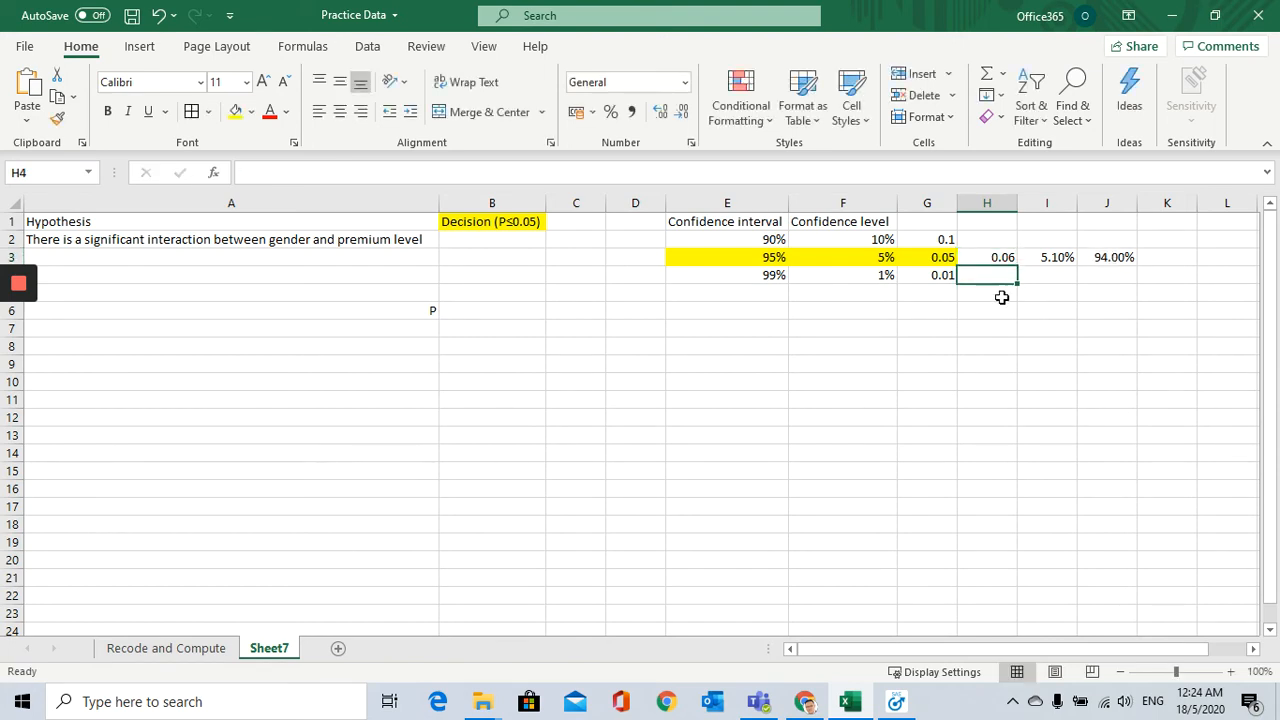
click(1003, 259)
click(1112, 257)
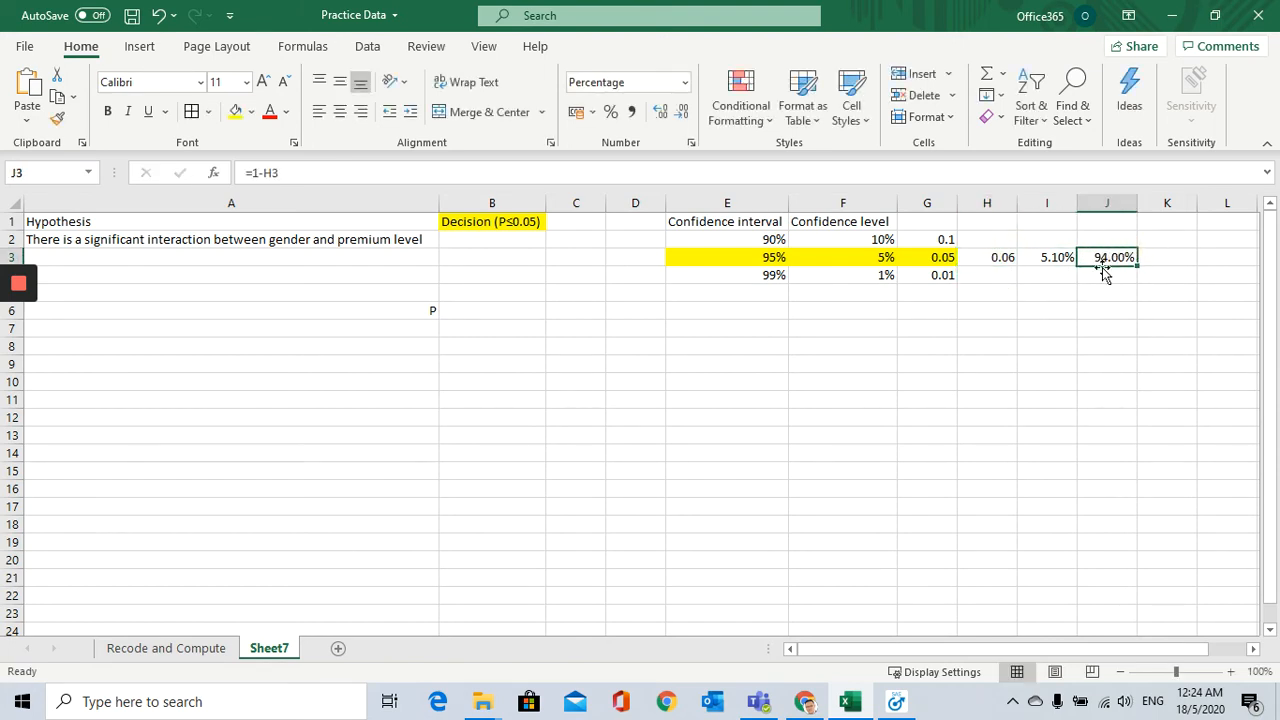
click(742, 262)
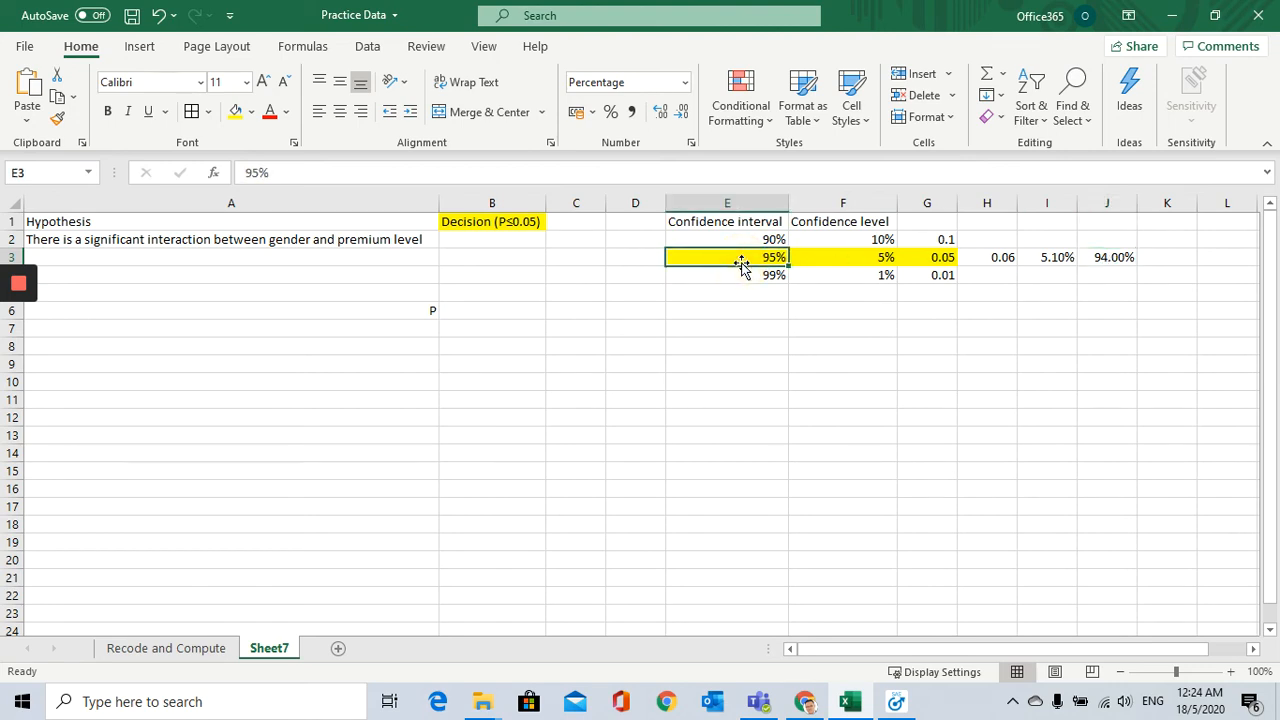
click(1124, 255)
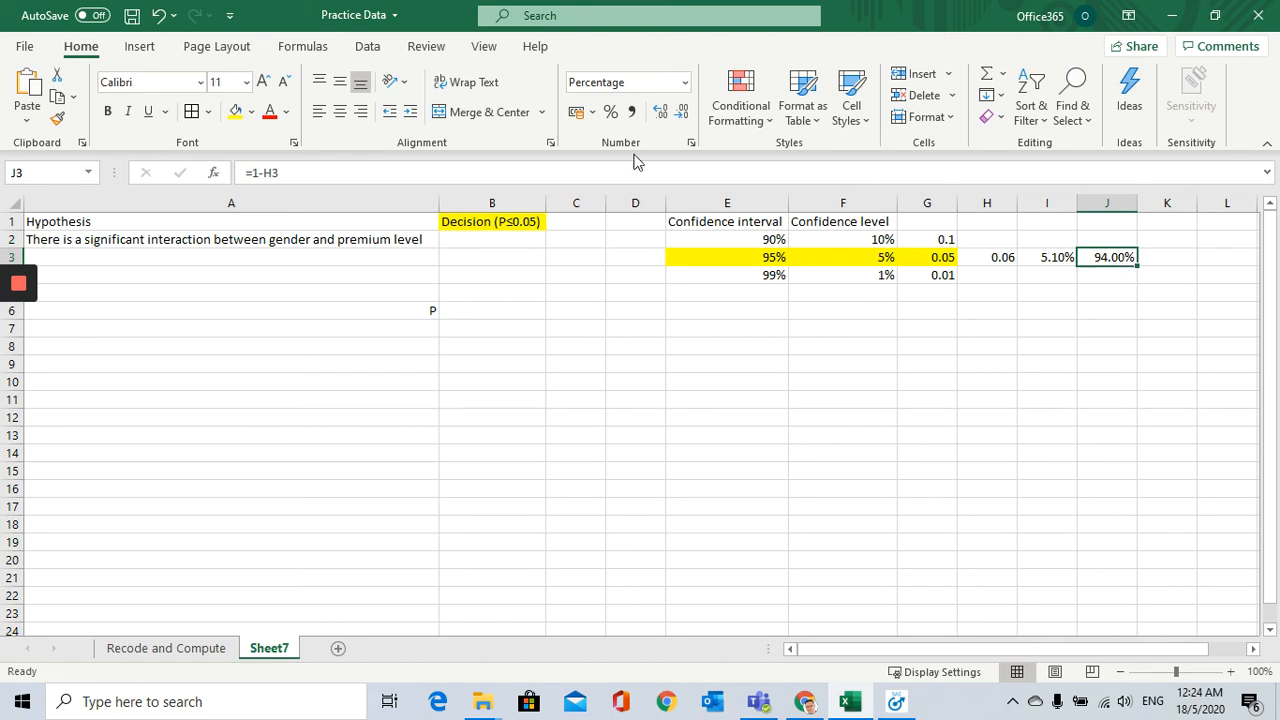
click(196, 245)
Step: Review the 95% row and its decimal cutoff, and fill the 95% and 99% rows (E3:G4) with yellow
click(831, 366)
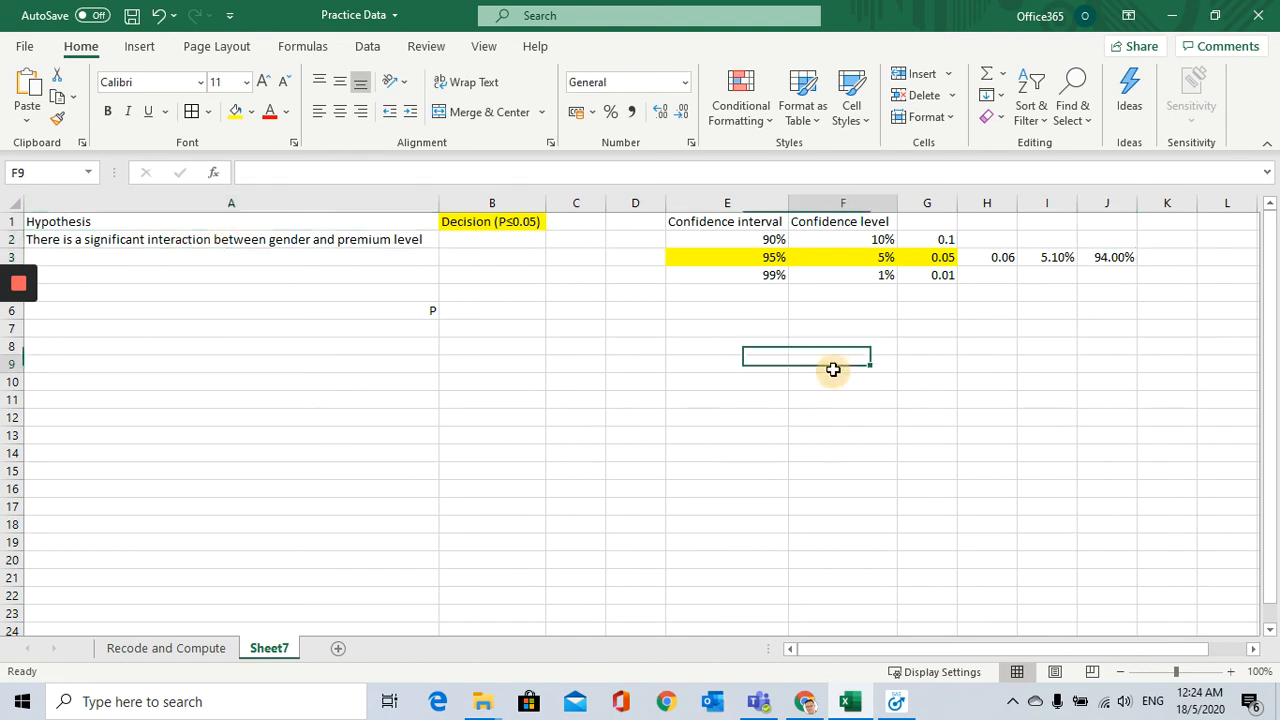
drag(751, 254, 930, 257)
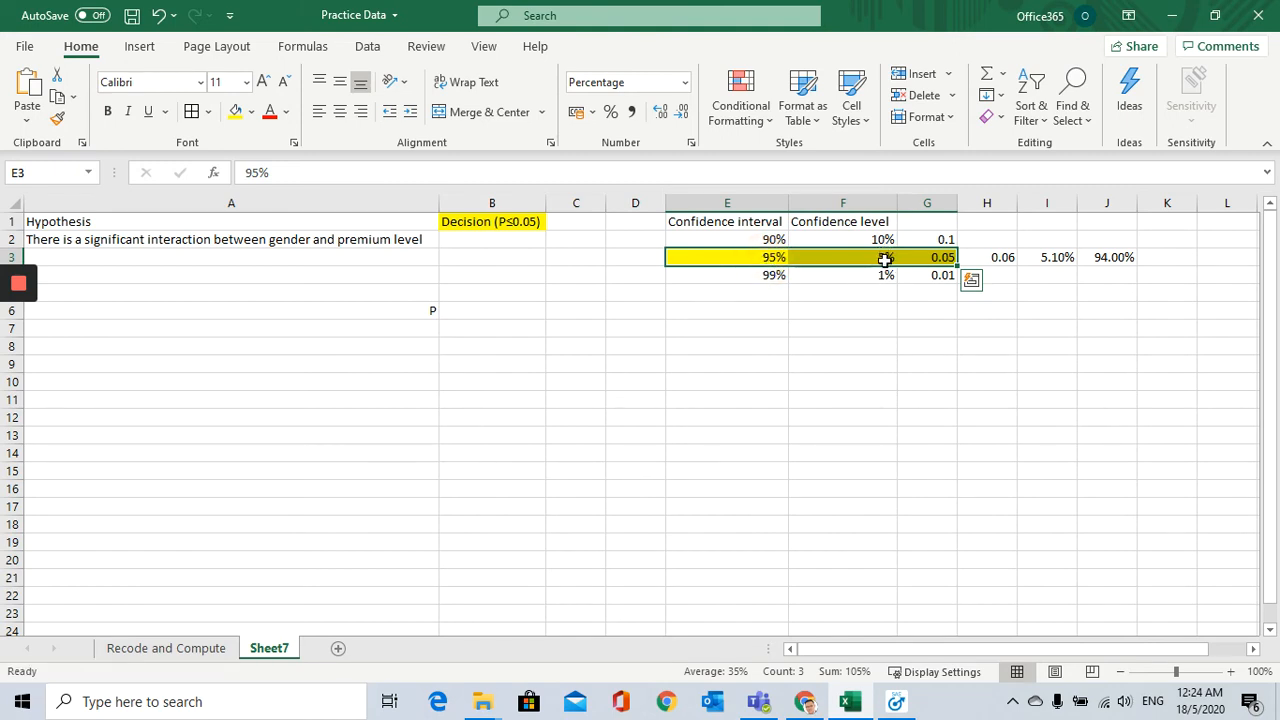
click(940, 258)
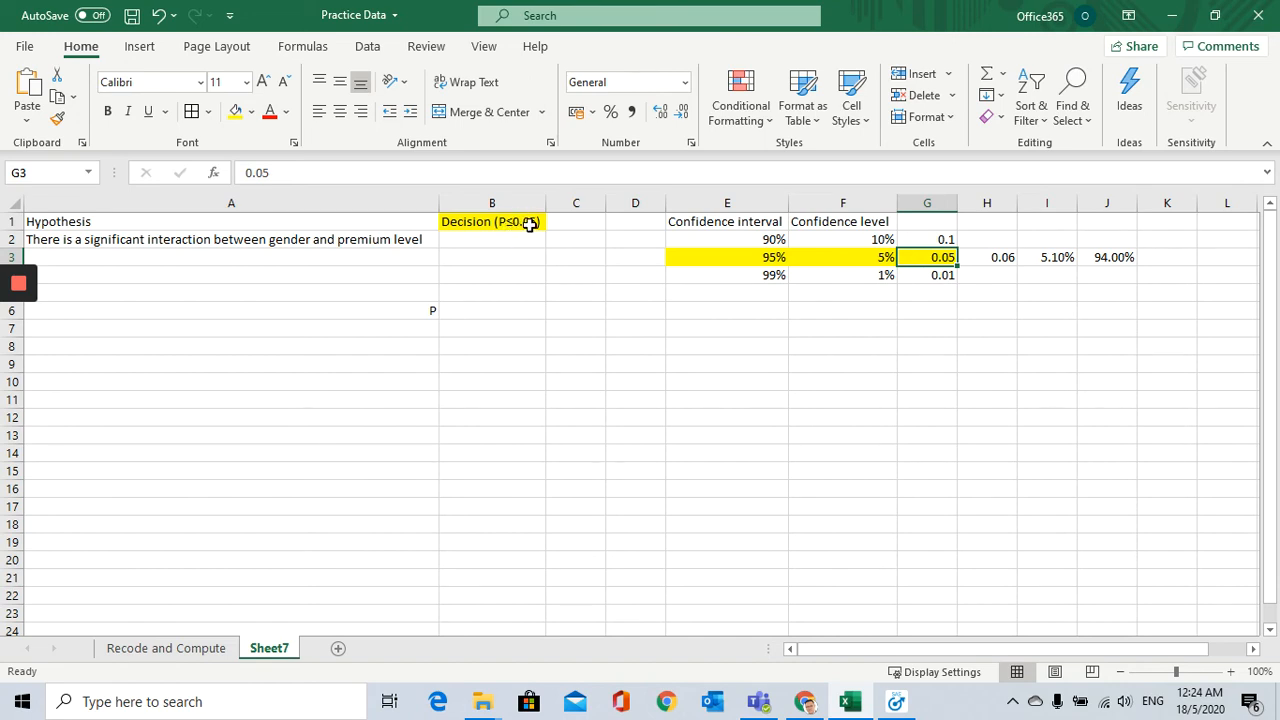
click(791, 294)
drag(740, 260, 938, 279)
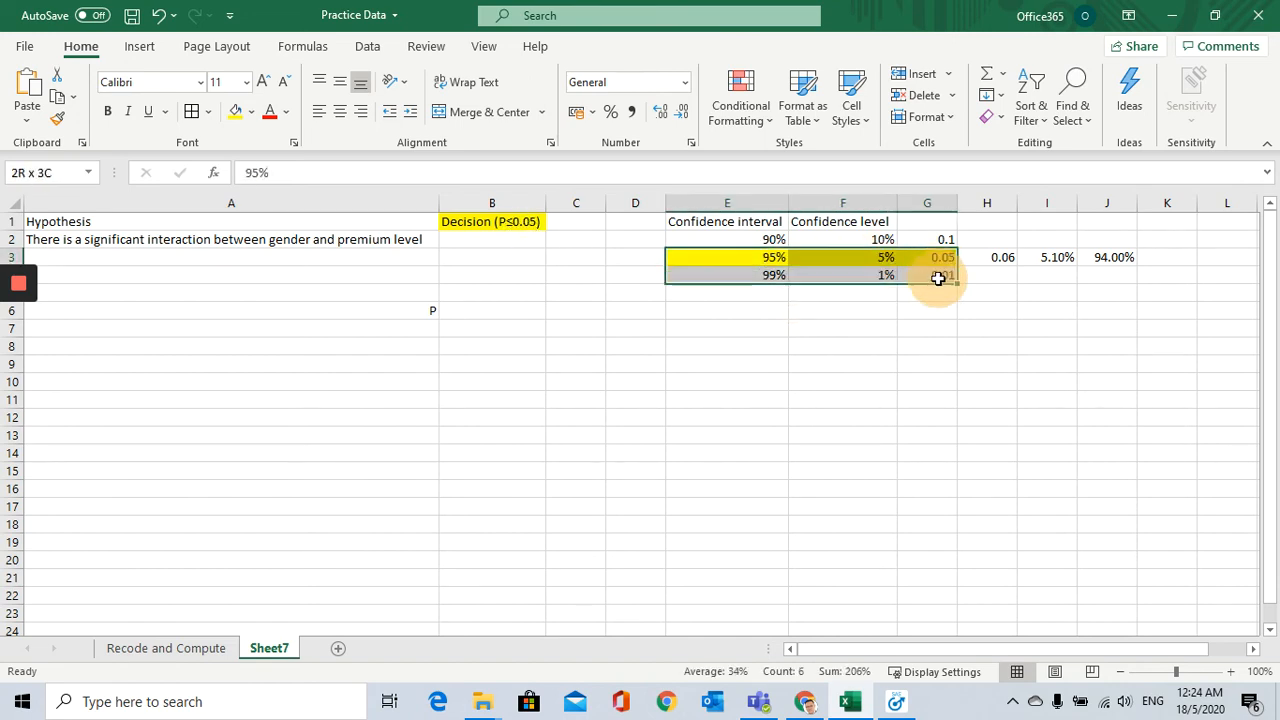
click(236, 111)
Step: Fill the 90% confidence row (E2:G2) with red
drag(766, 234, 938, 240)
click(251, 112)
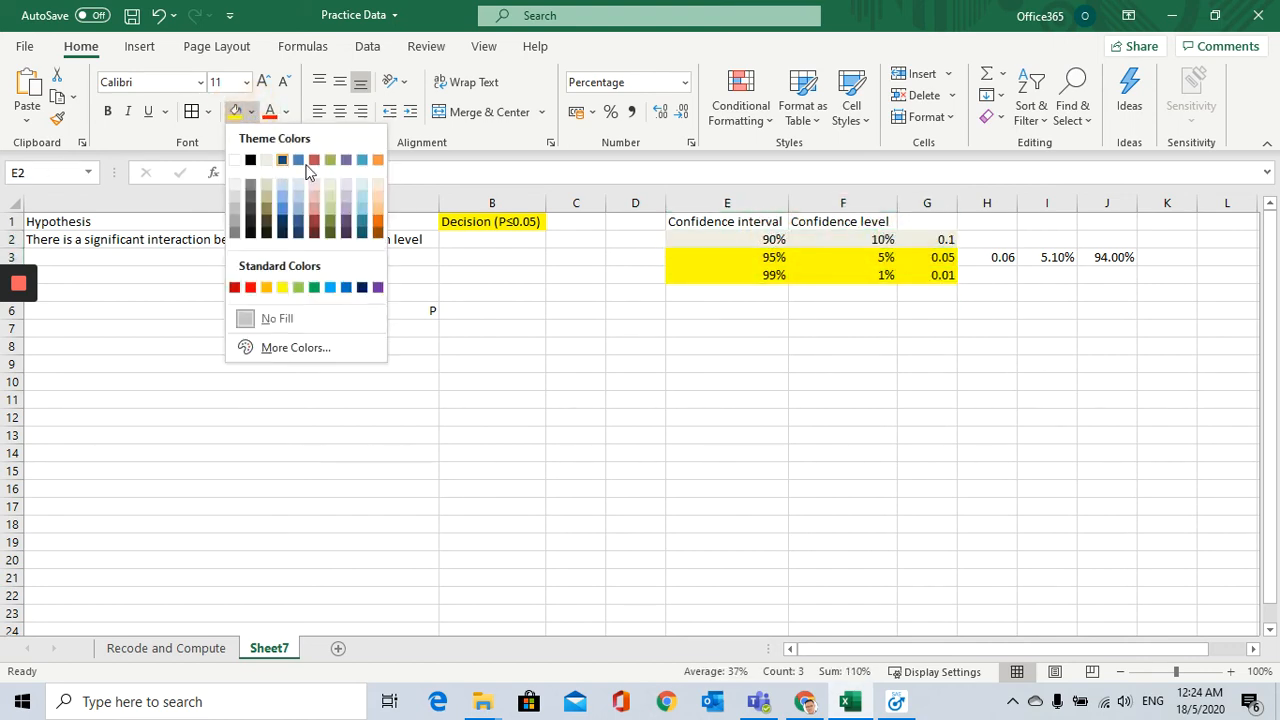
click(250, 287)
click(884, 405)
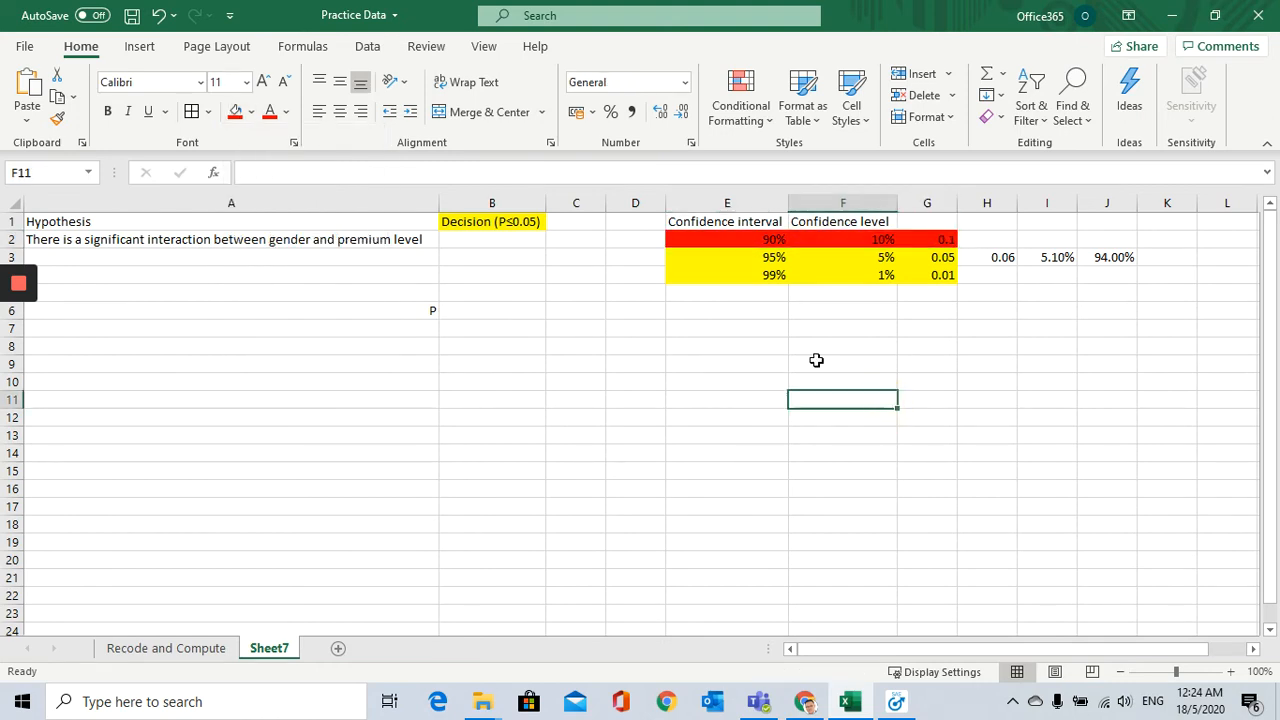
drag(728, 238, 908, 244)
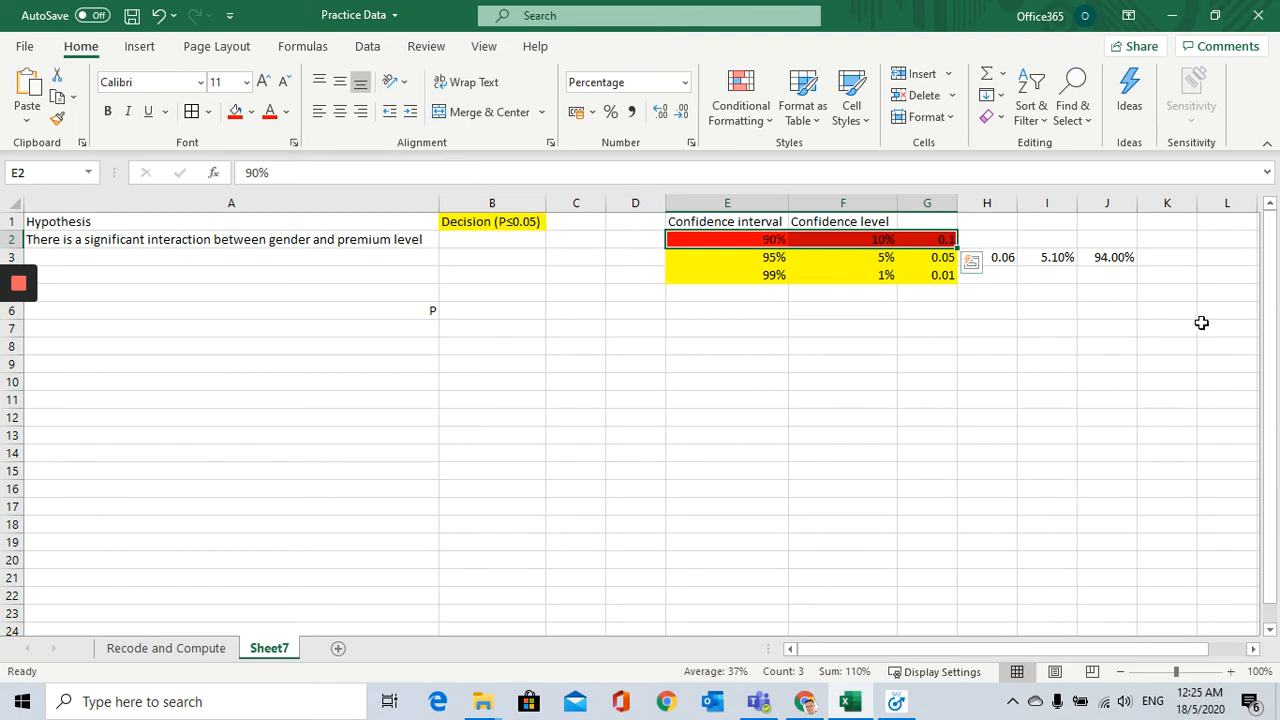
Step: Clear the sample P value calculation from H3:J3
click(1127, 333)
drag(968, 253, 1100, 268)
key(Delete)
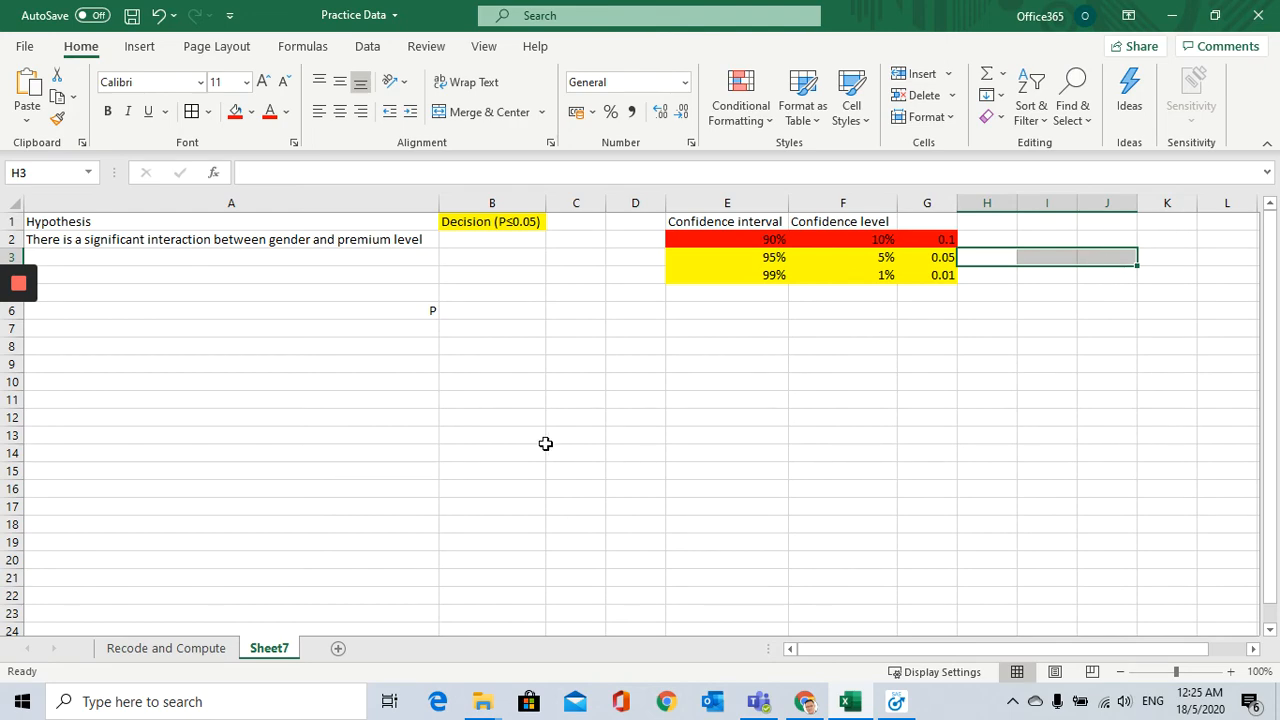
Step: Switch to SAS Enterprise Guide, locate the Gender and Premium_level columns, and open a new Table Analysis task for Practice Data
click(898, 705)
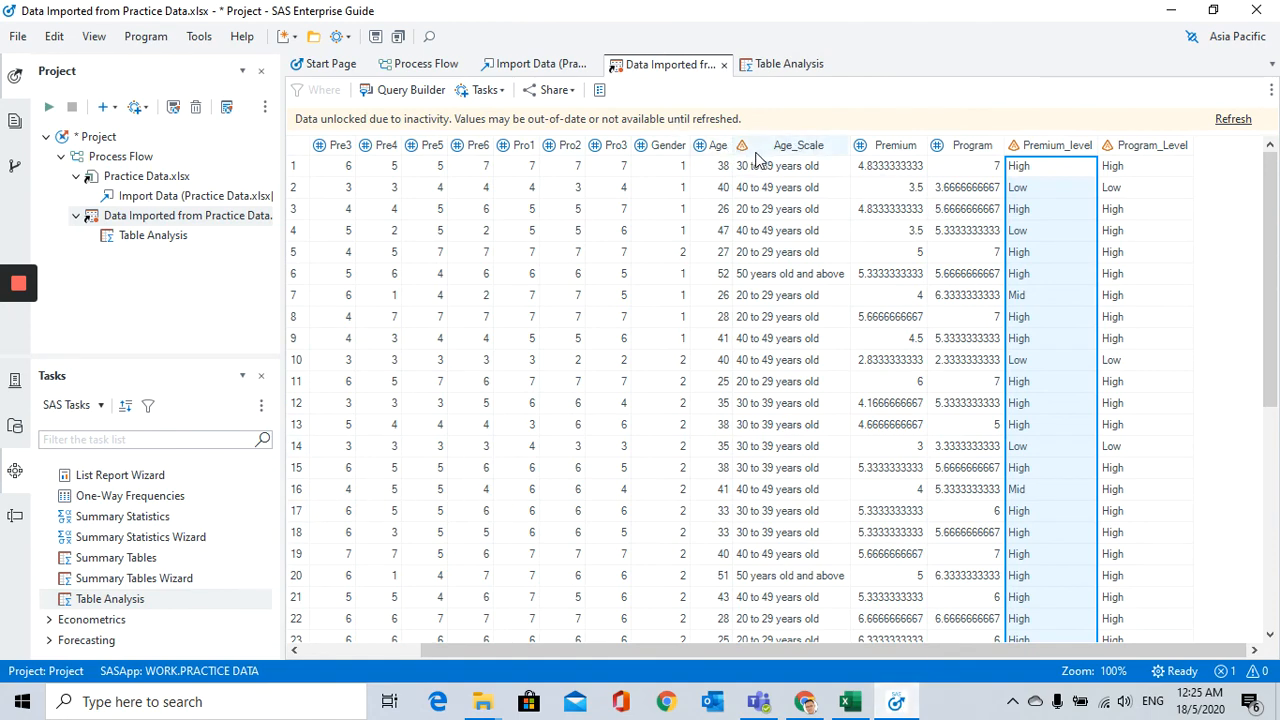
click(660, 146)
click(1050, 148)
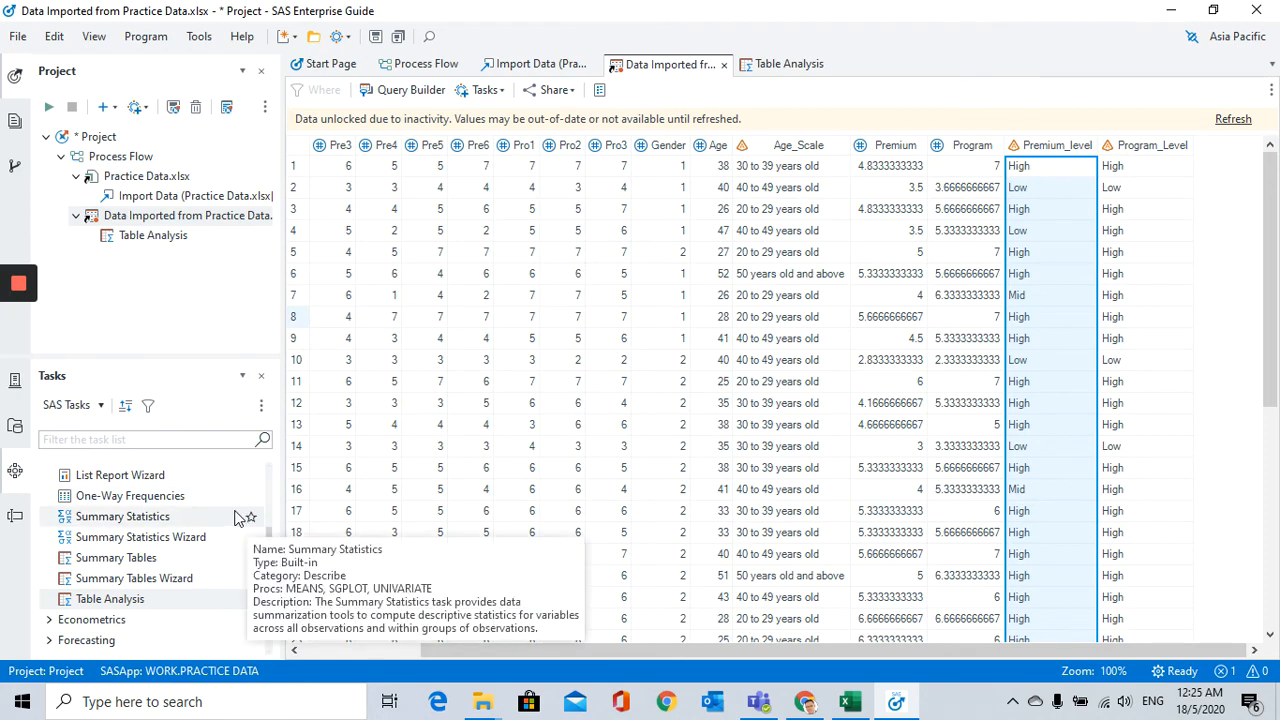
double_click(112, 599)
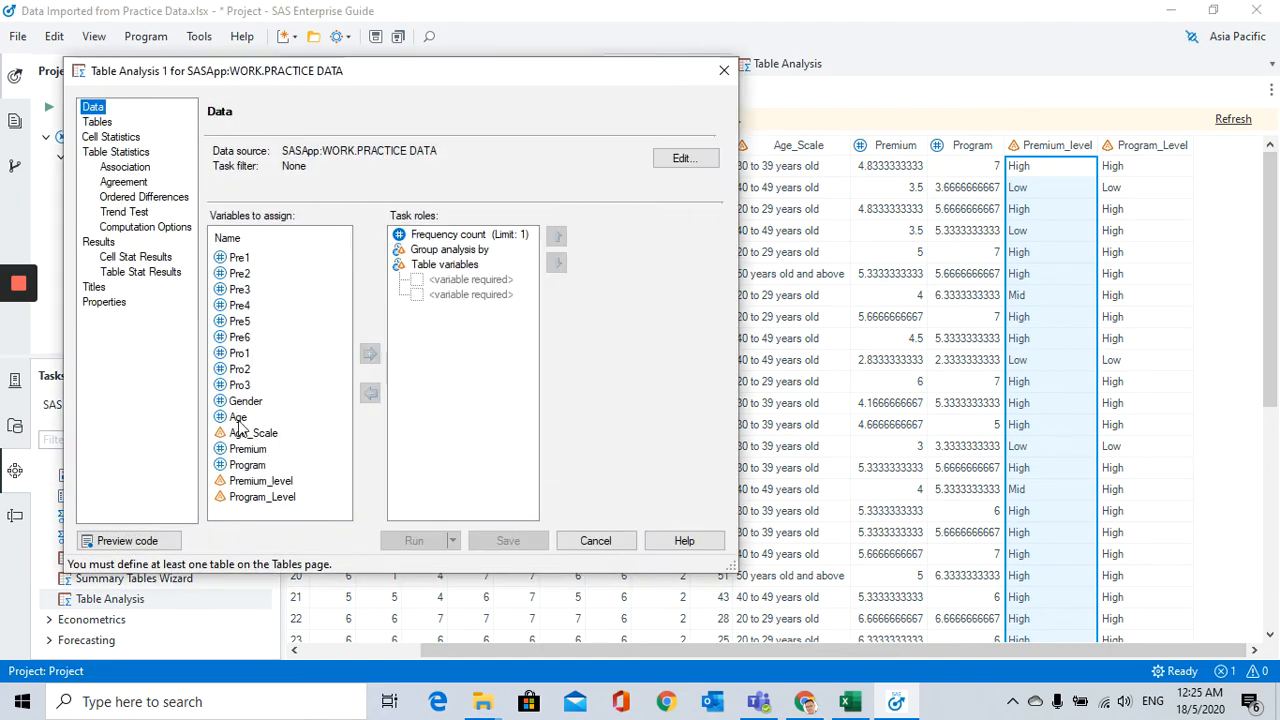
Step: Assign Gender and Premium_level as table variables and define a table with Premium_level as rows and Gender as columns
drag(245, 401, 415, 325)
drag(262, 483, 459, 308)
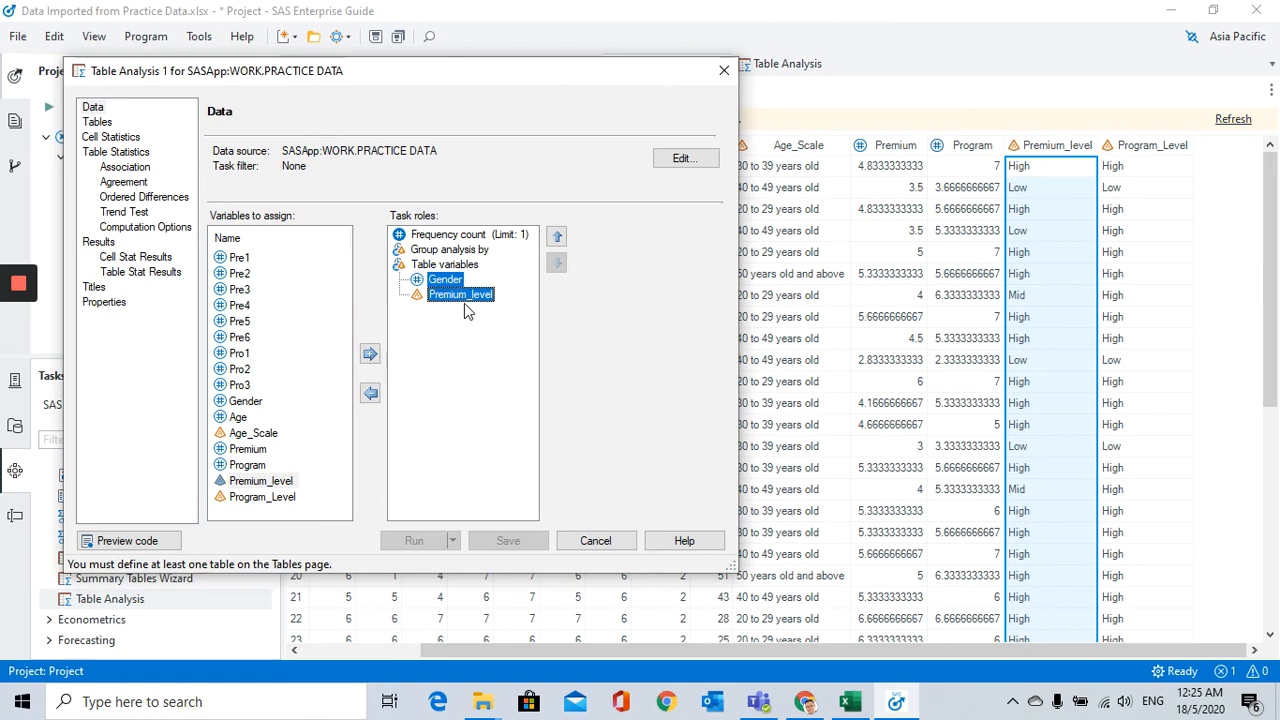
click(106, 123)
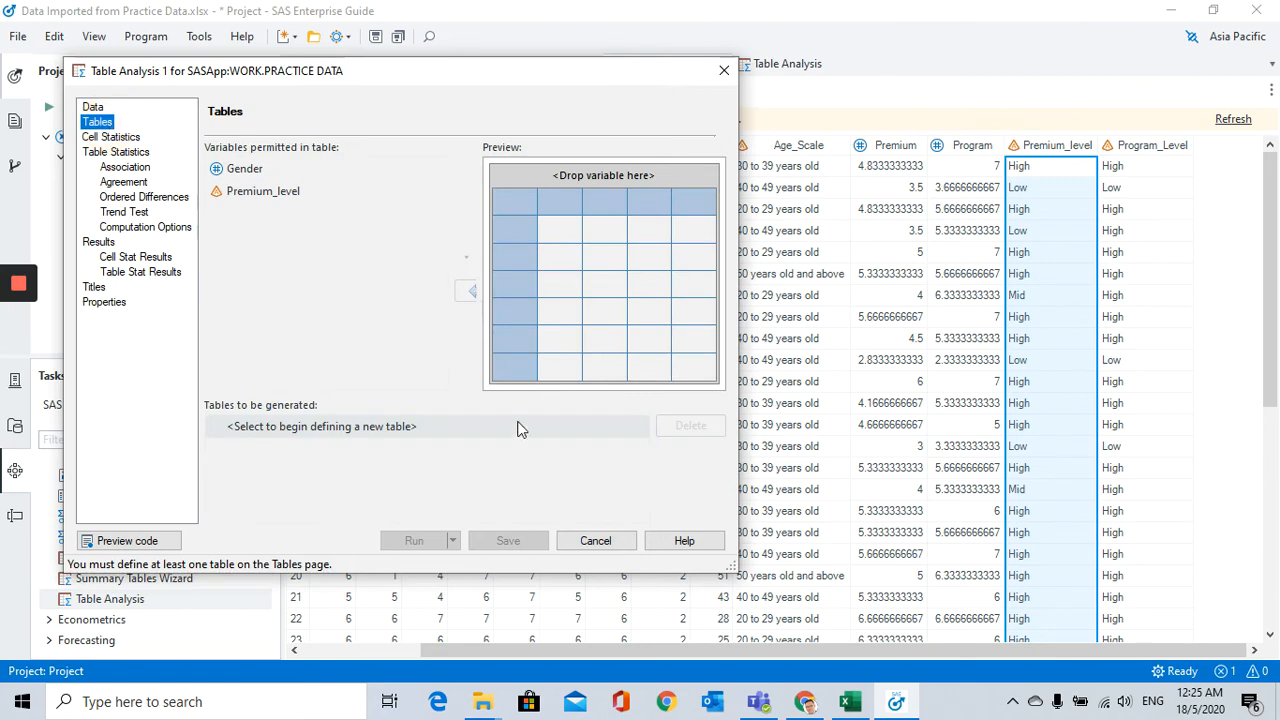
drag(244, 170, 612, 183)
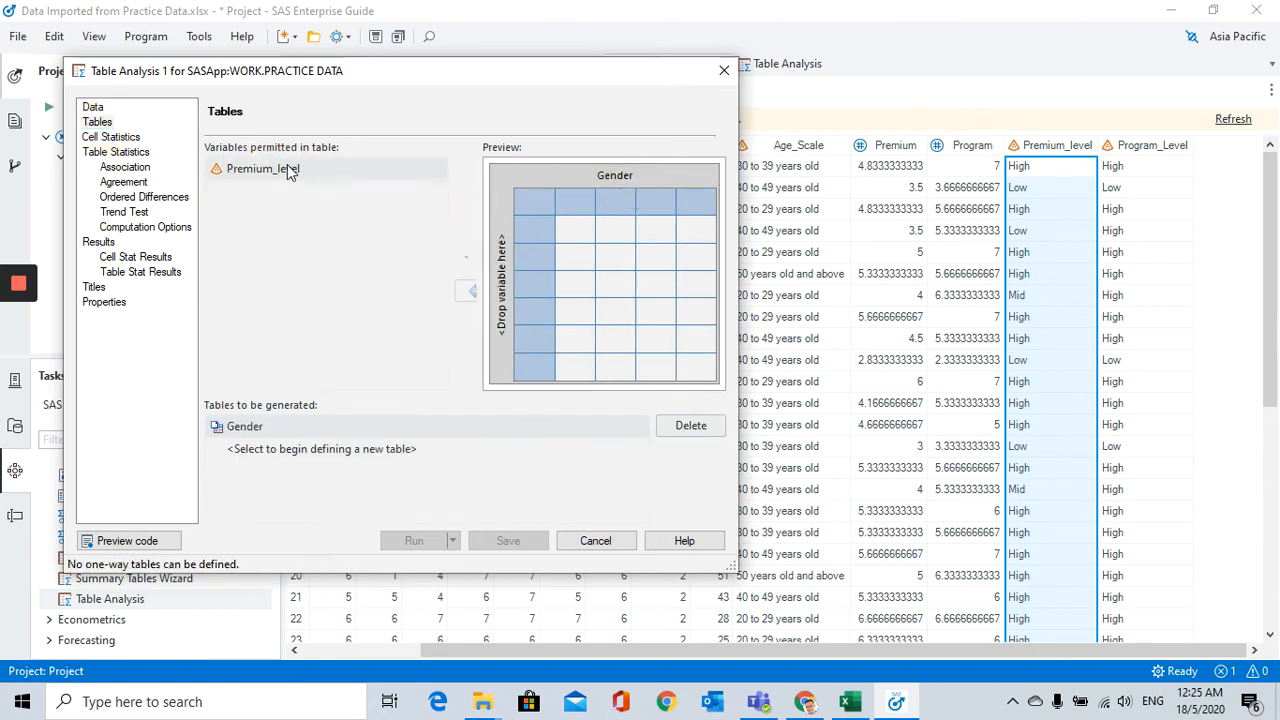
drag(287, 166, 507, 277)
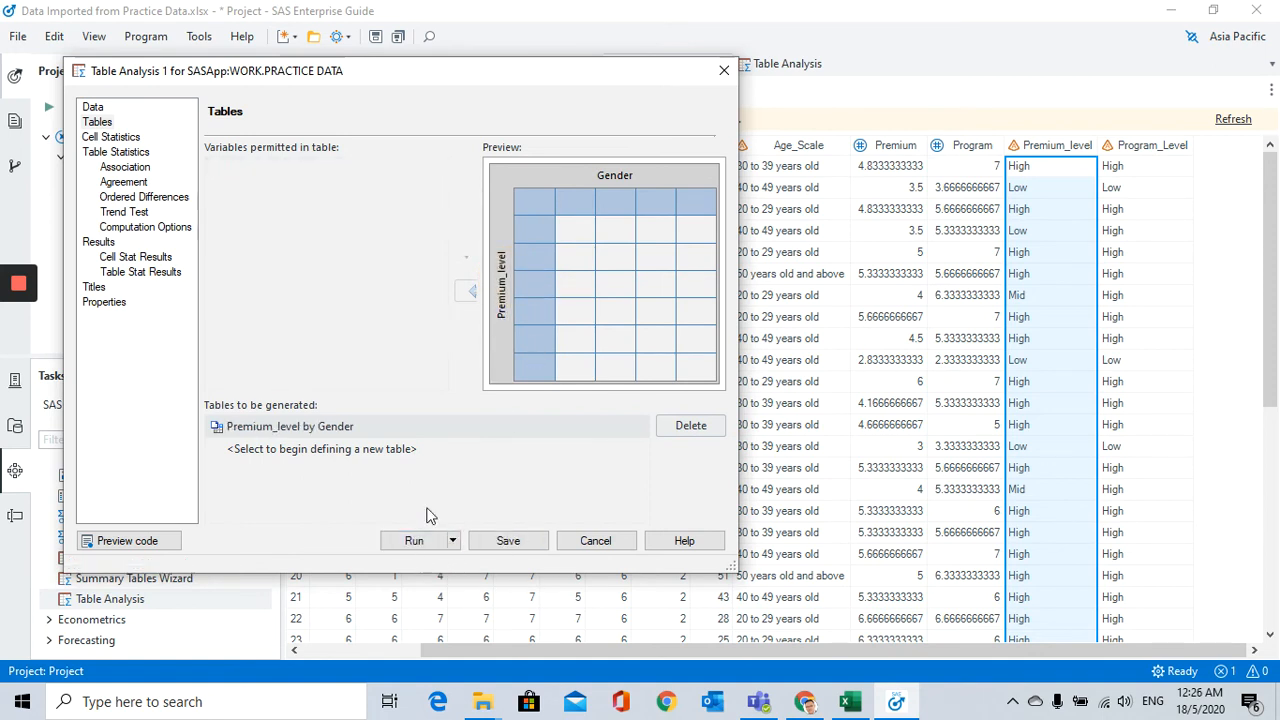
Step: Set the cell statistics to cell frequencies and expected cell frequency, excluding column percentages
click(115, 141)
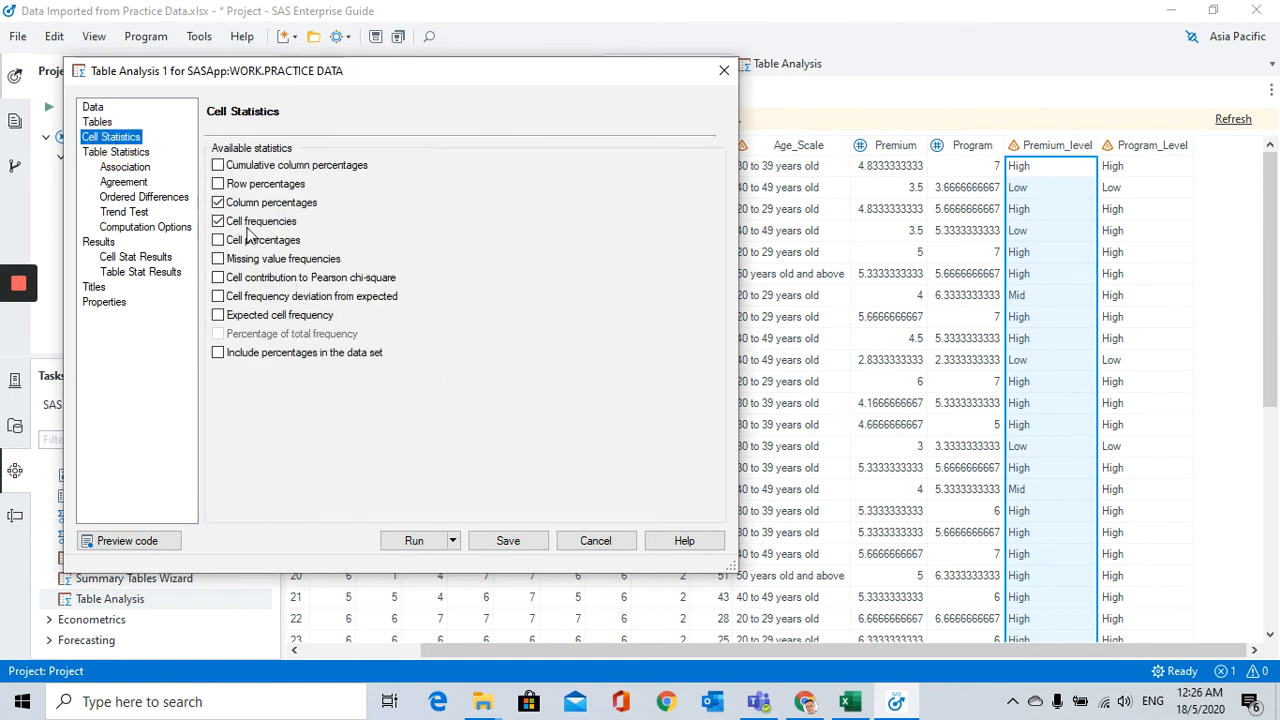
click(218, 202)
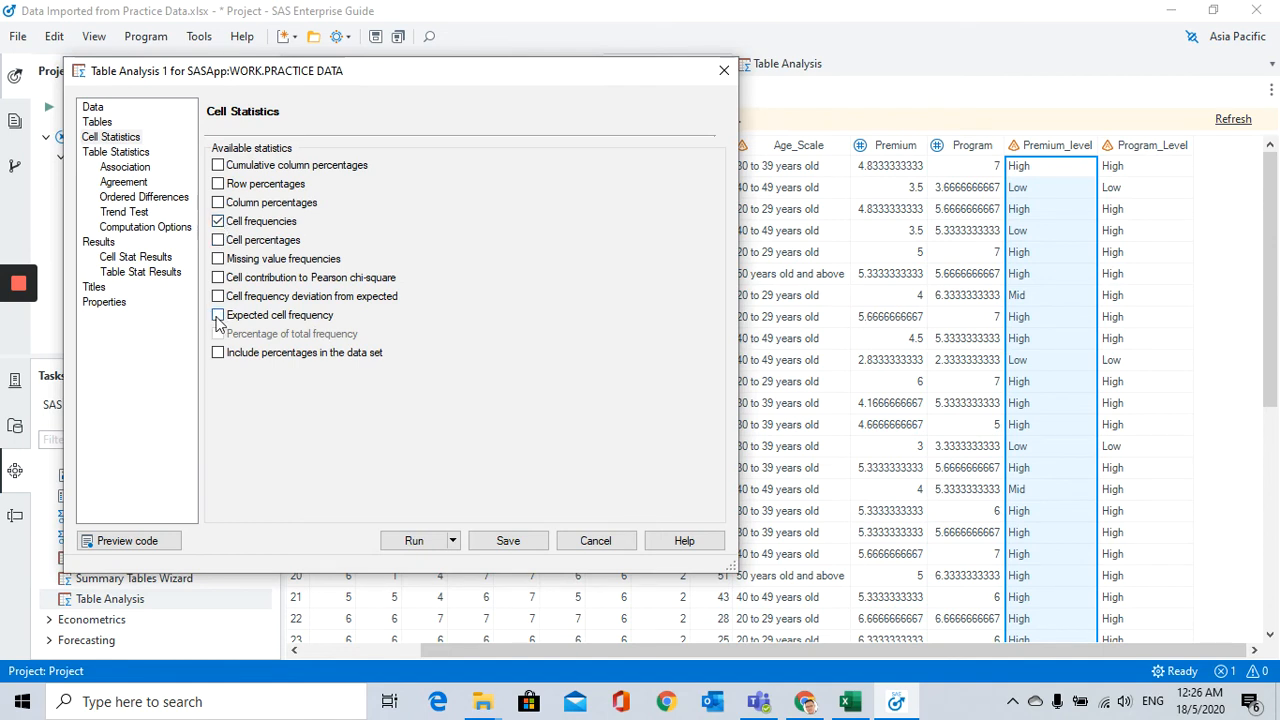
click(218, 316)
click(218, 202)
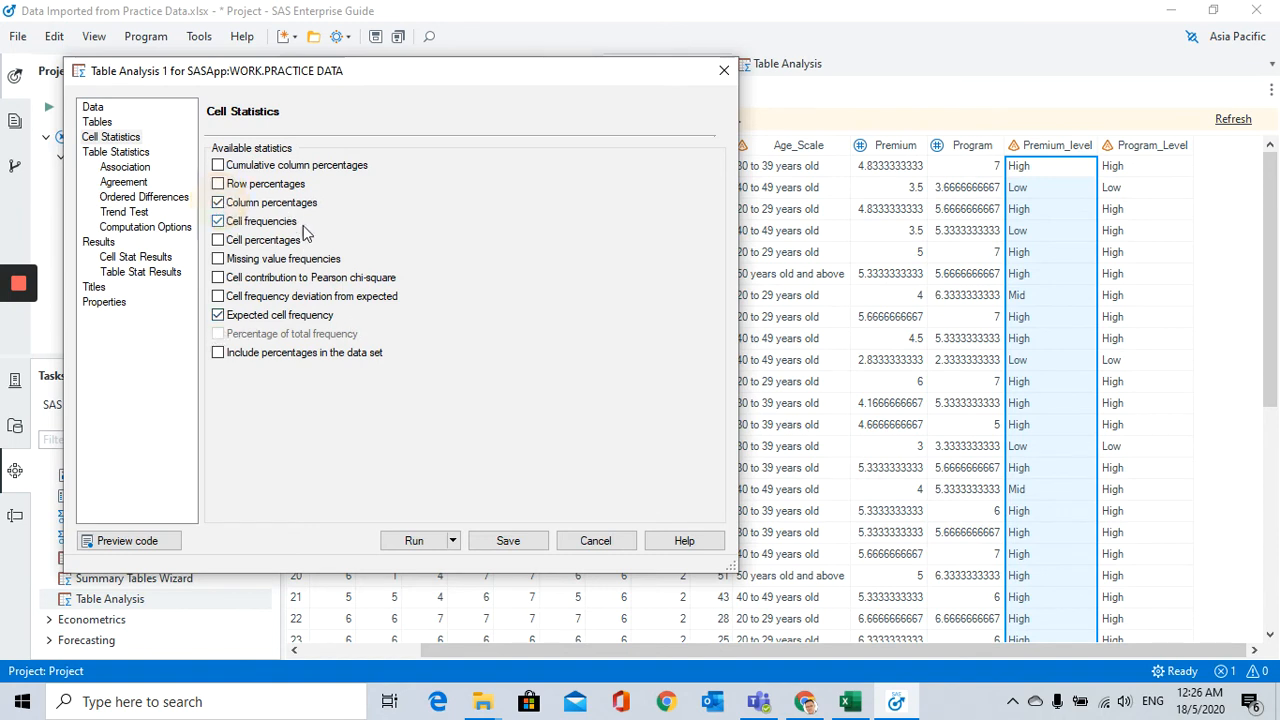
click(219, 202)
Step: Include the chi-square tests of association and run the Premium_level by Gender table analysis
click(97, 155)
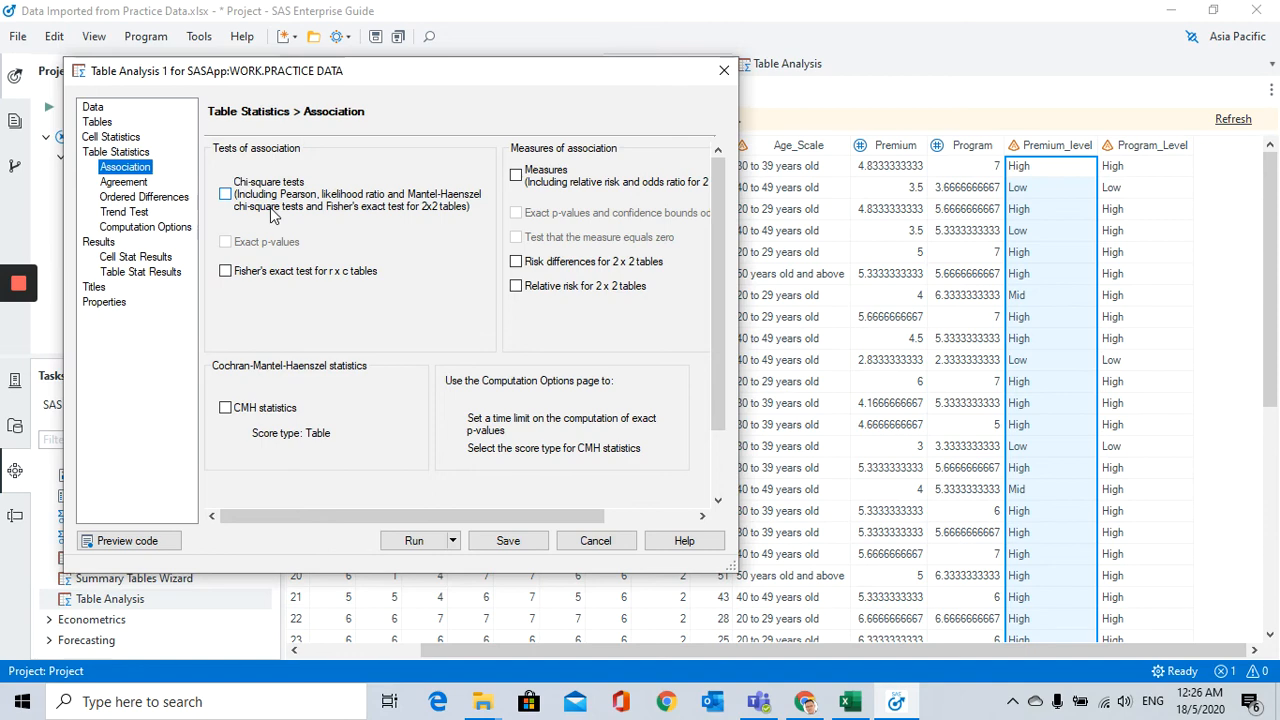
click(226, 196)
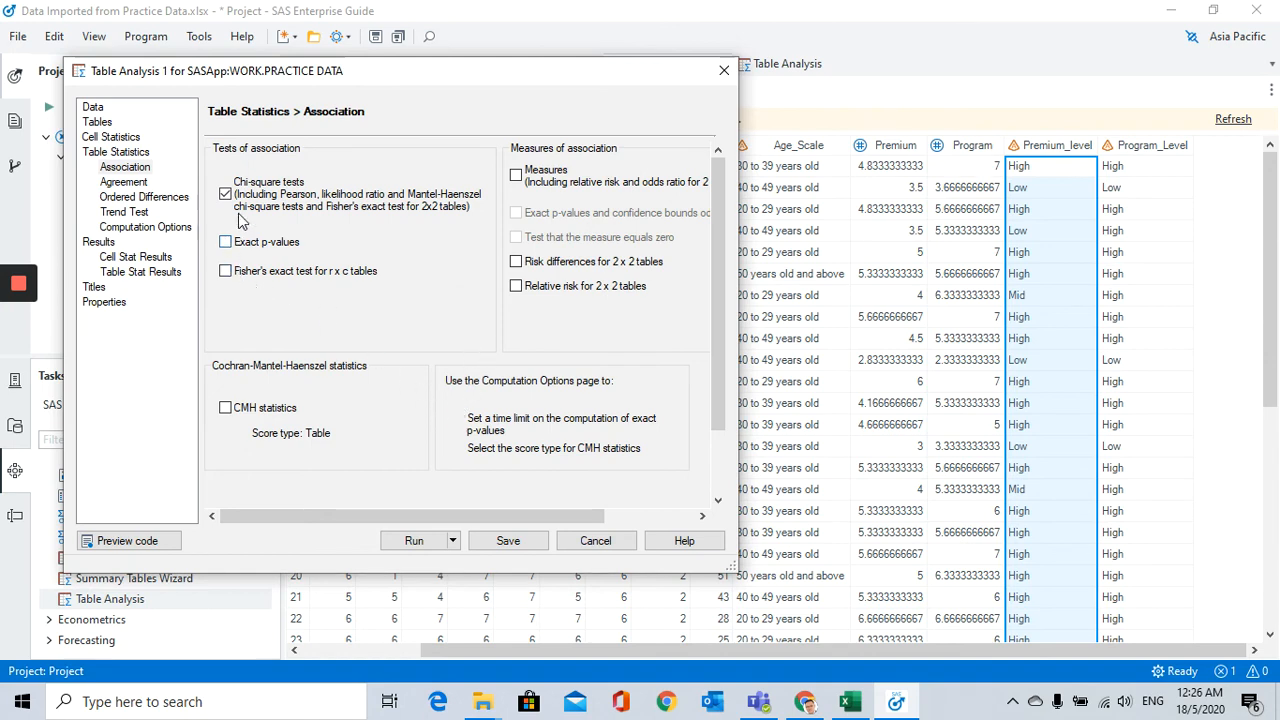
click(410, 541)
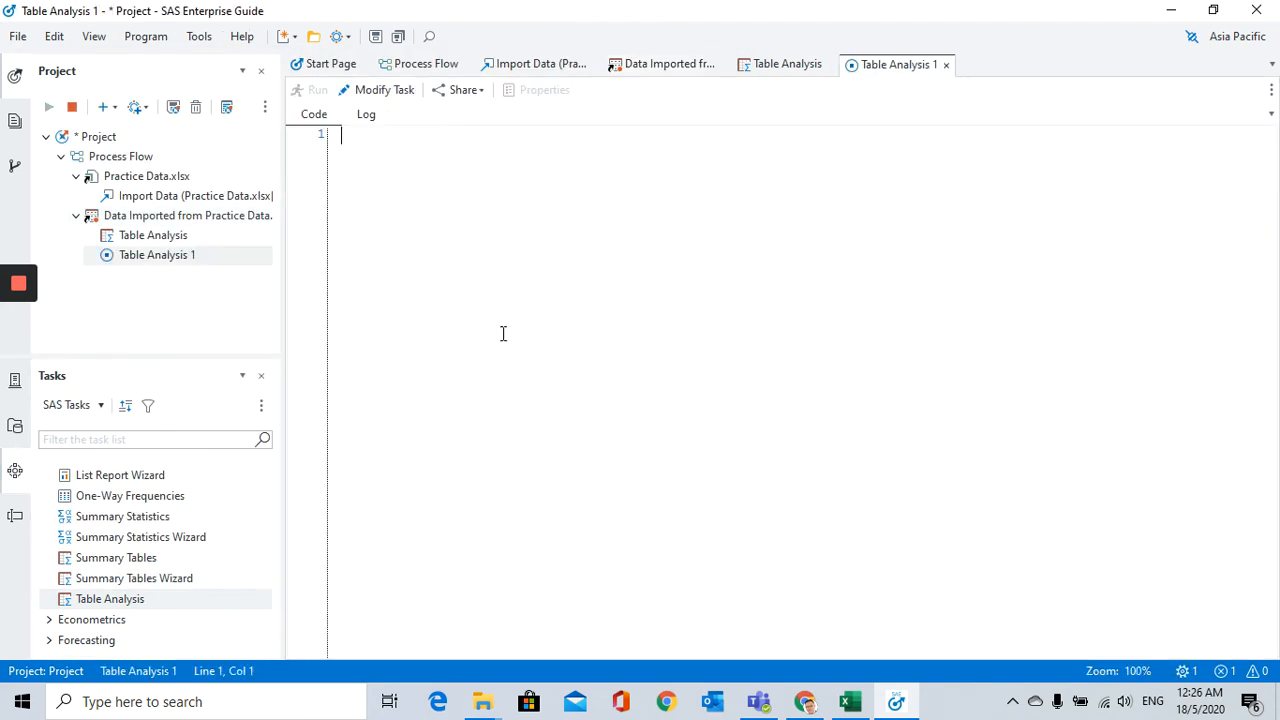
mouse_move(15, 323)
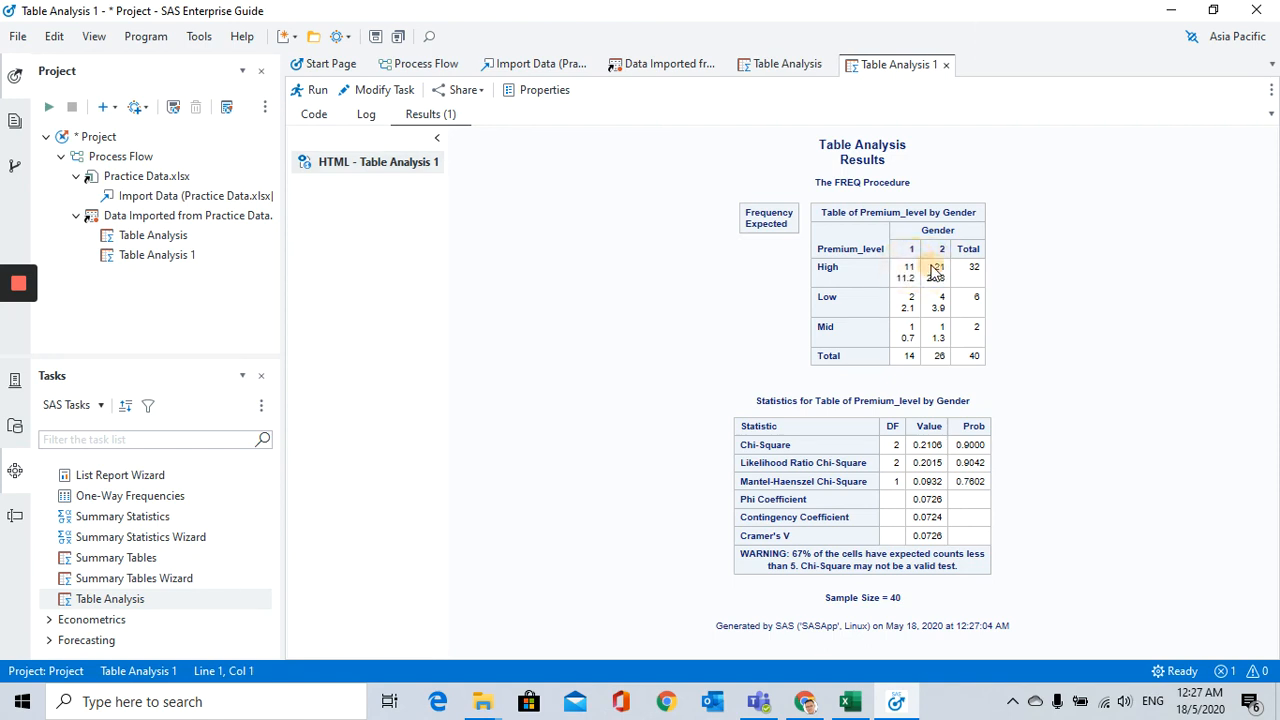
Step: Examine the observed and expected counts in the Premium_level by Gender table and the Chi-Square probability
drag(915, 301, 938, 321)
click(942, 297)
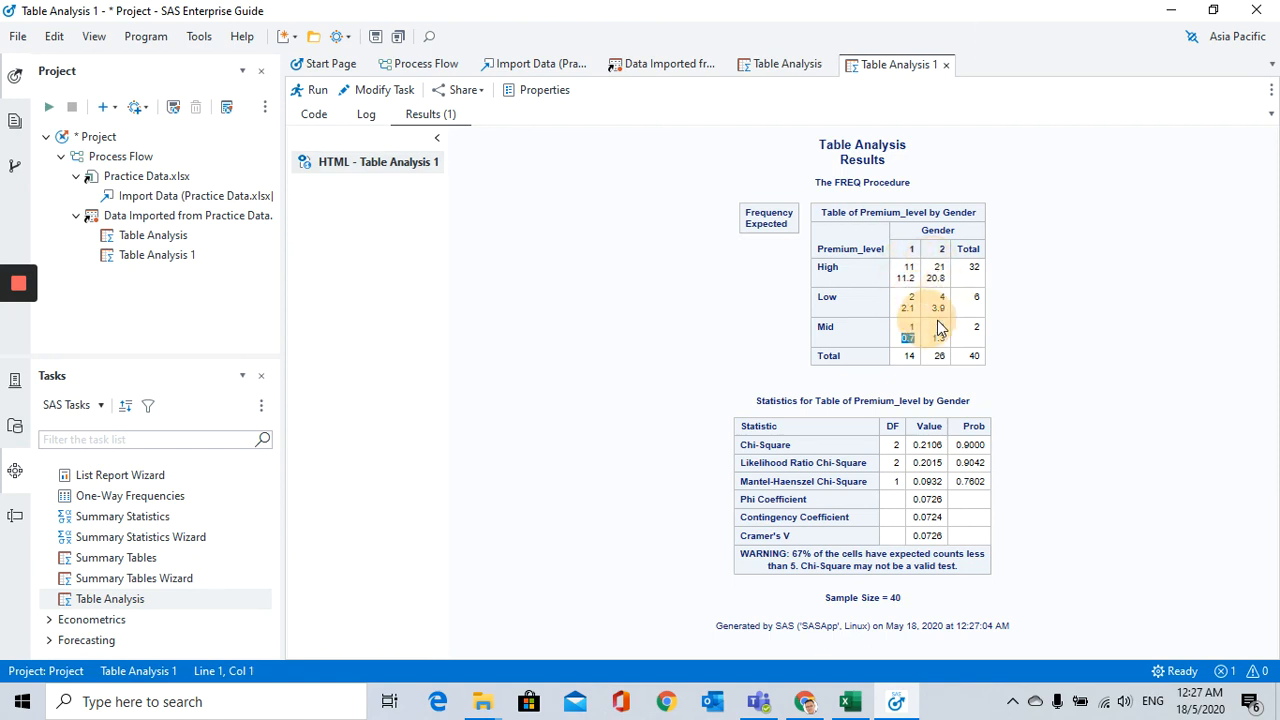
click(942, 325)
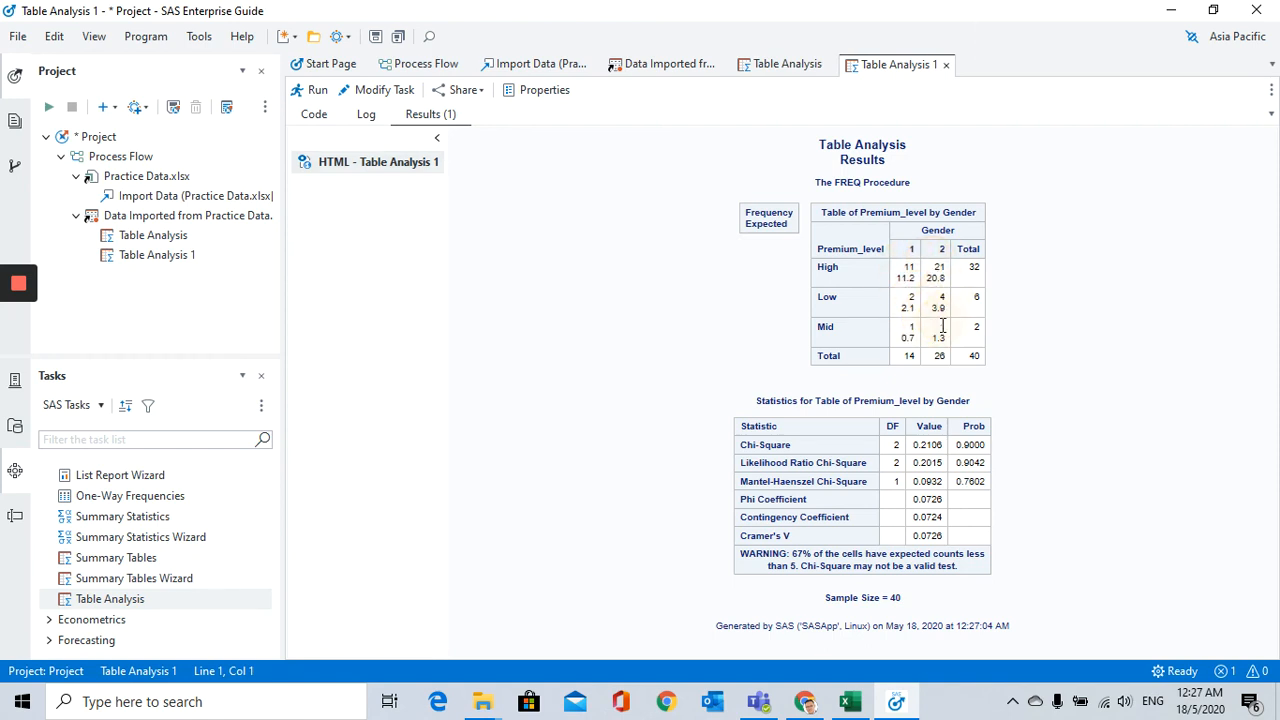
click(902, 279)
click(797, 441)
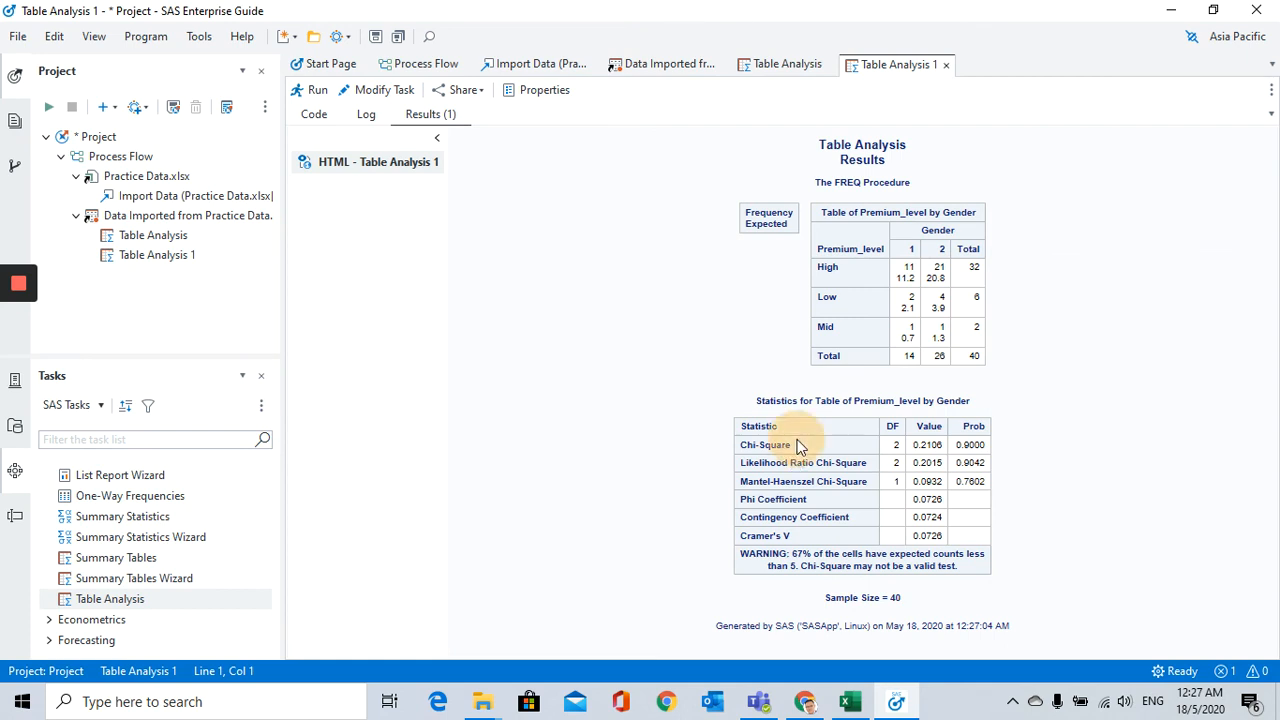
double_click(962, 445)
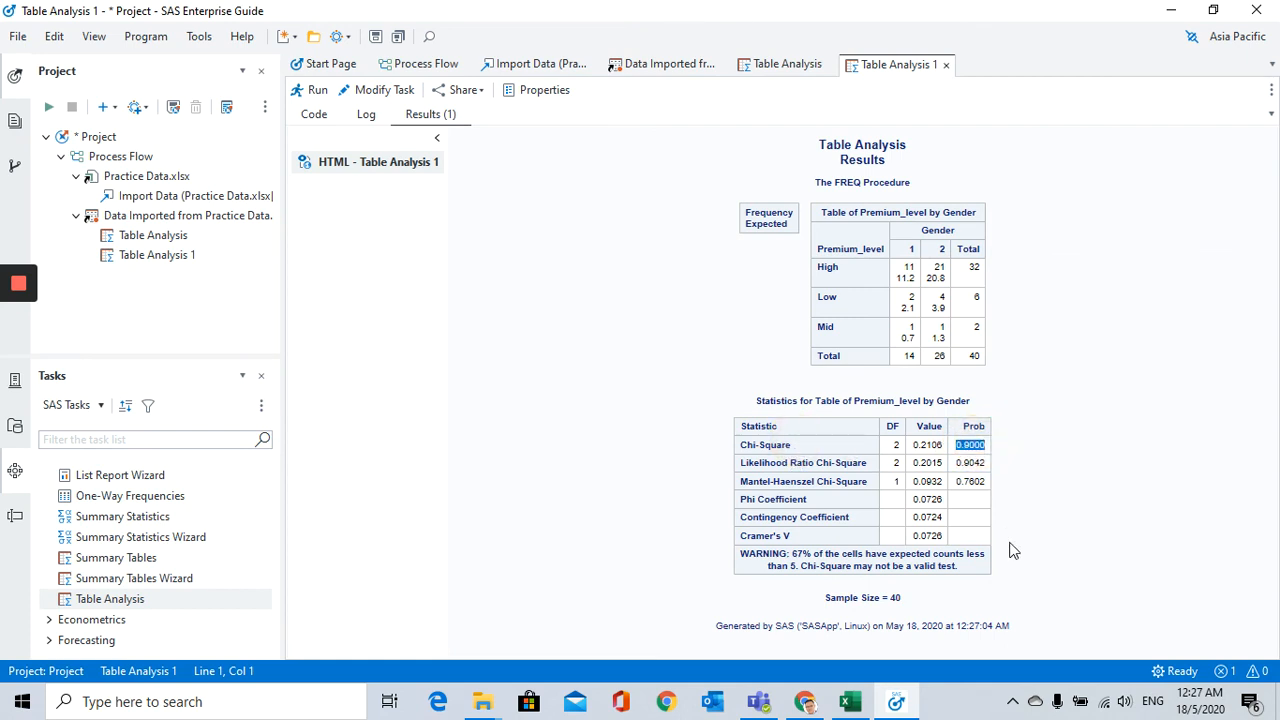
double_click(972, 426)
click(960, 445)
double_click(970, 445)
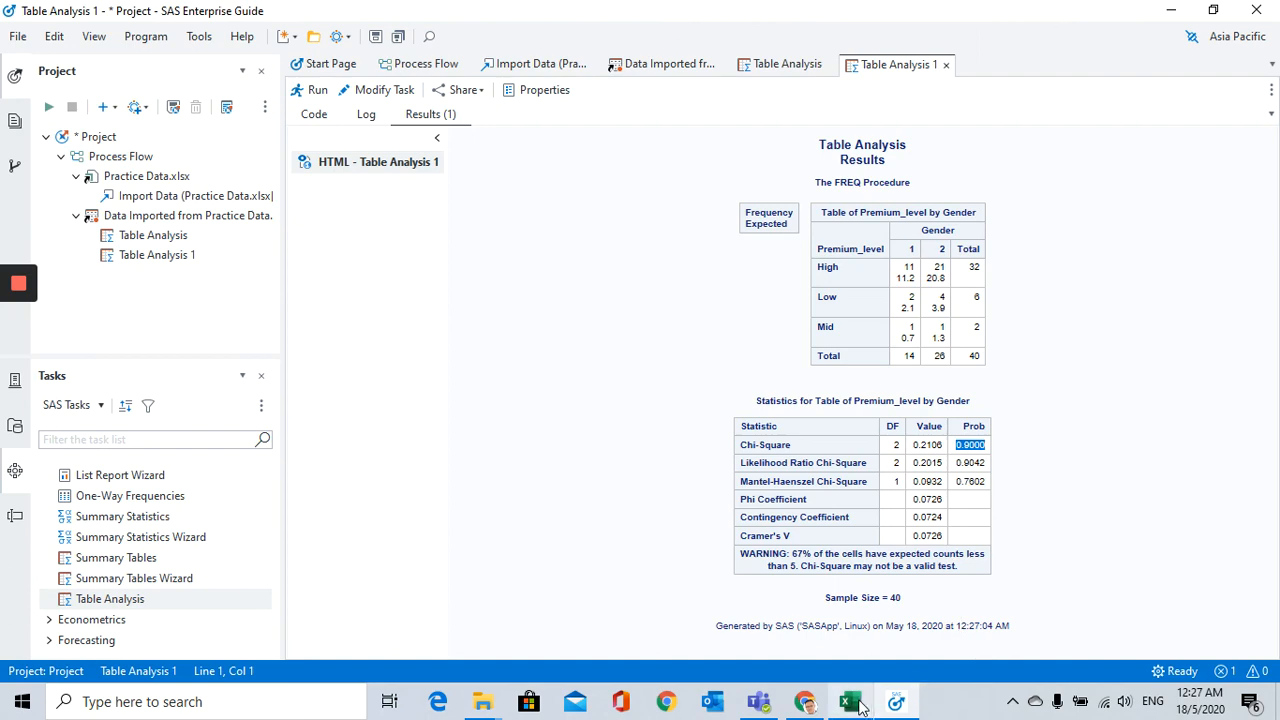
Step: Switch to the Practice Data workbook in Excel and enter 0.900 as the P value in B6
mouse_move(860, 707)
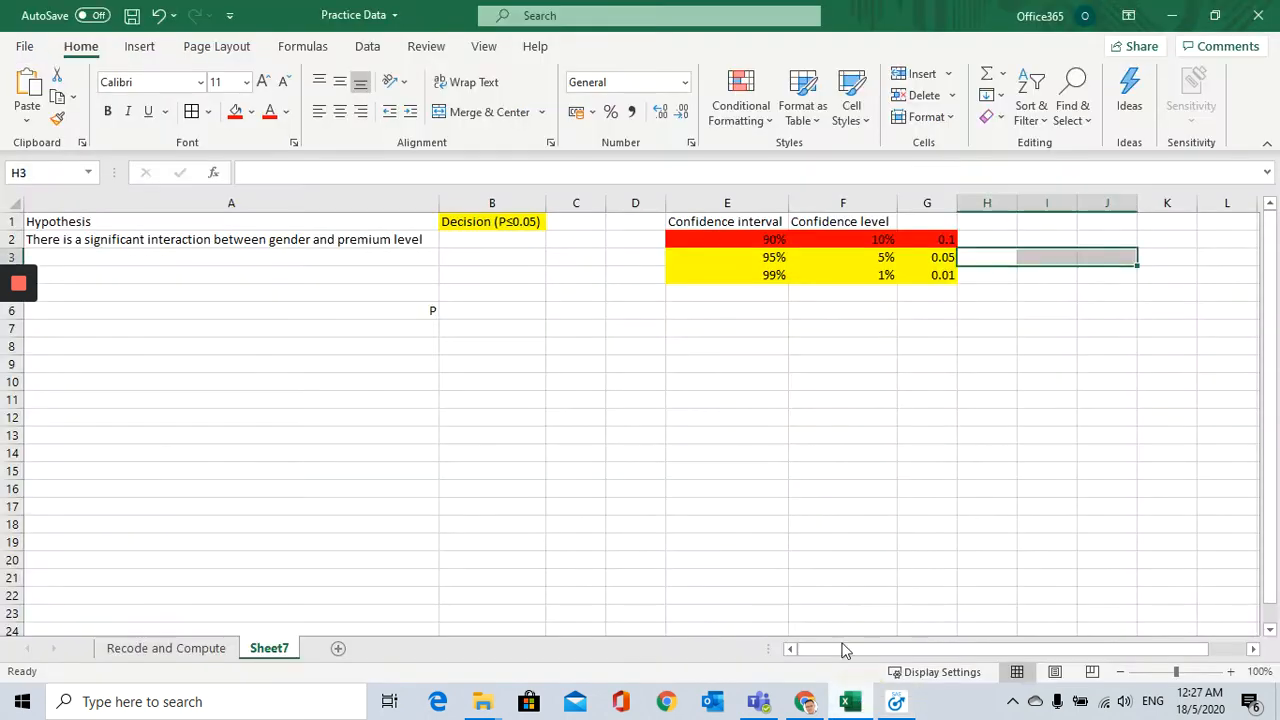
click(492, 310)
text(0.9)
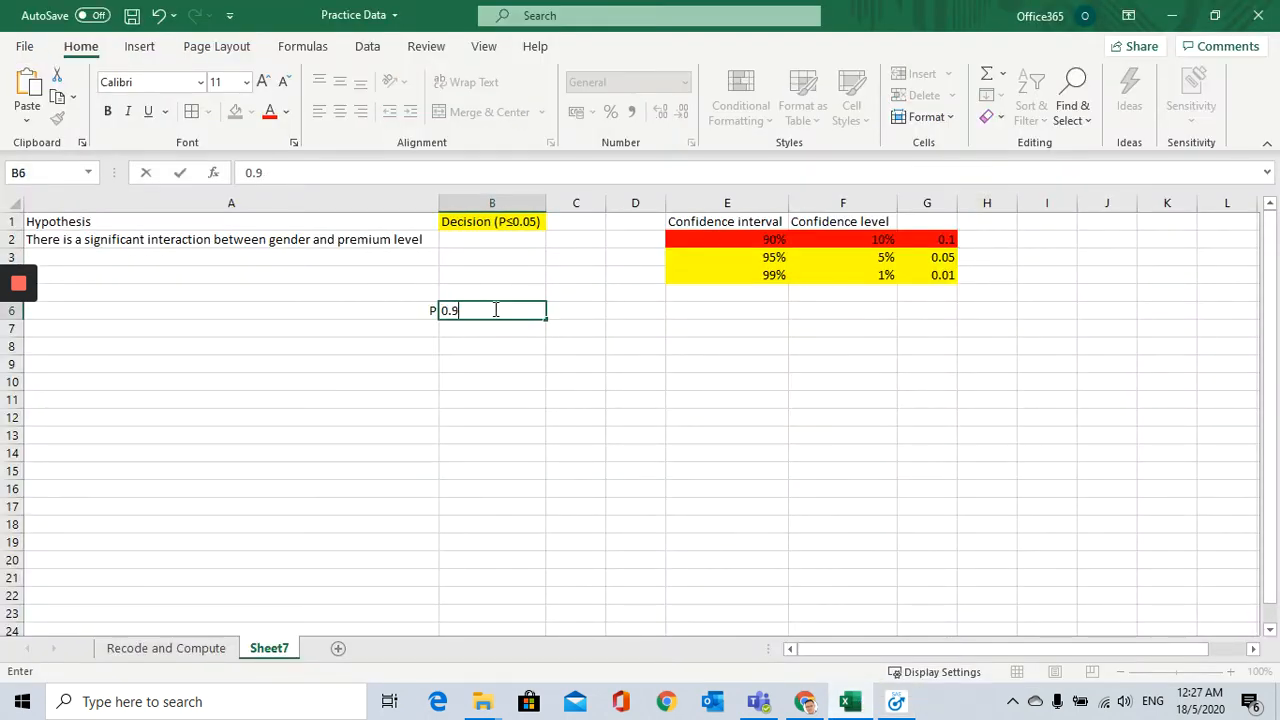
text(000)
key(Return)
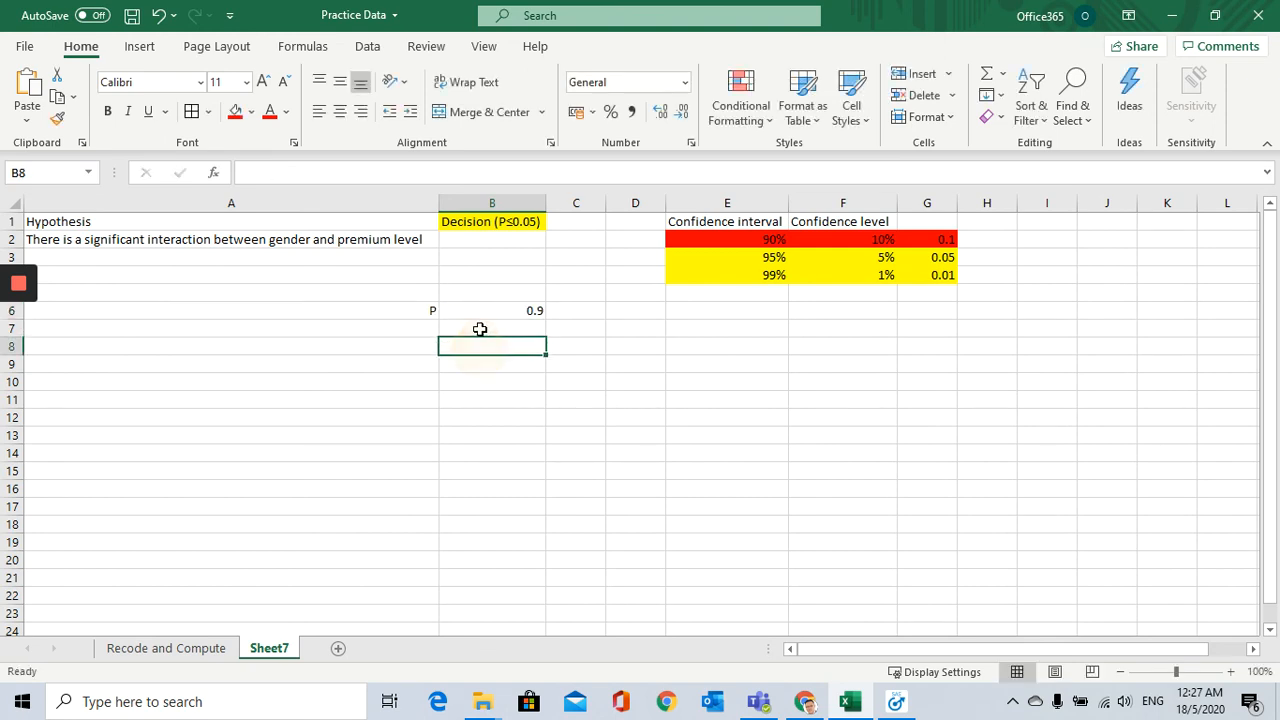
click(480, 308)
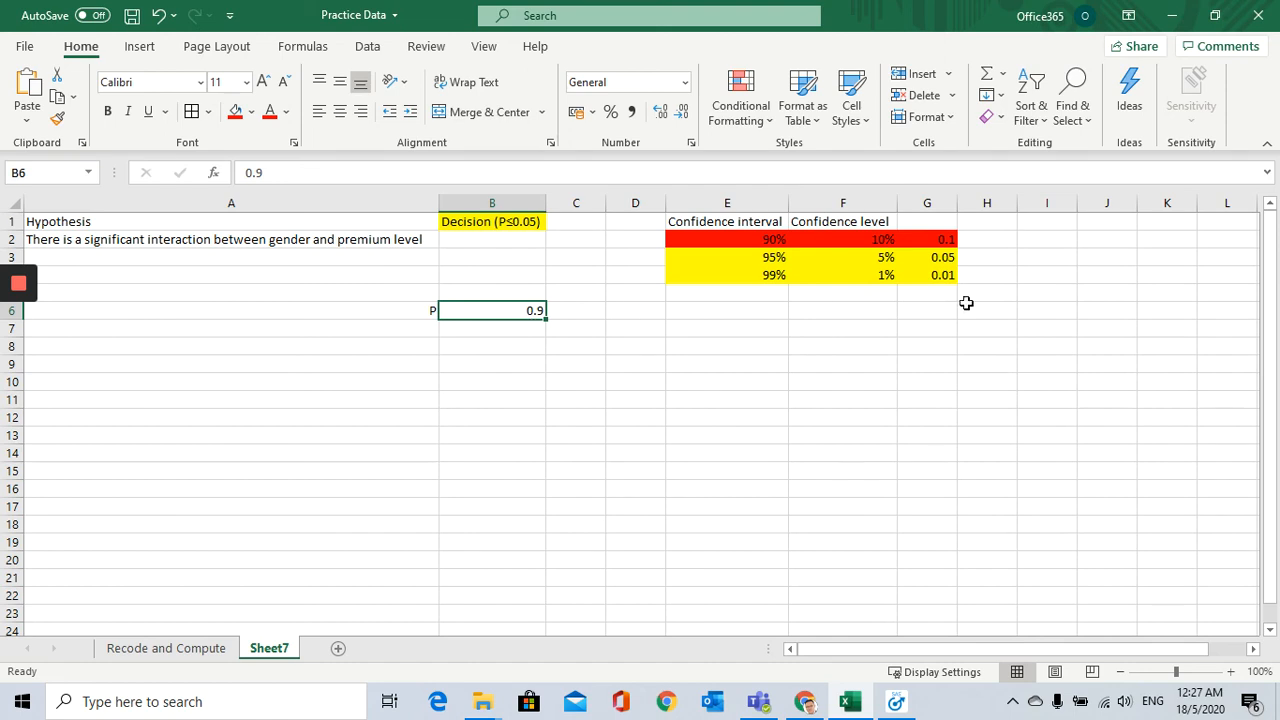
Step: Enter the P value 0.90 in H3, beside the 95% confidence row
click(977, 257)
text(0.8)
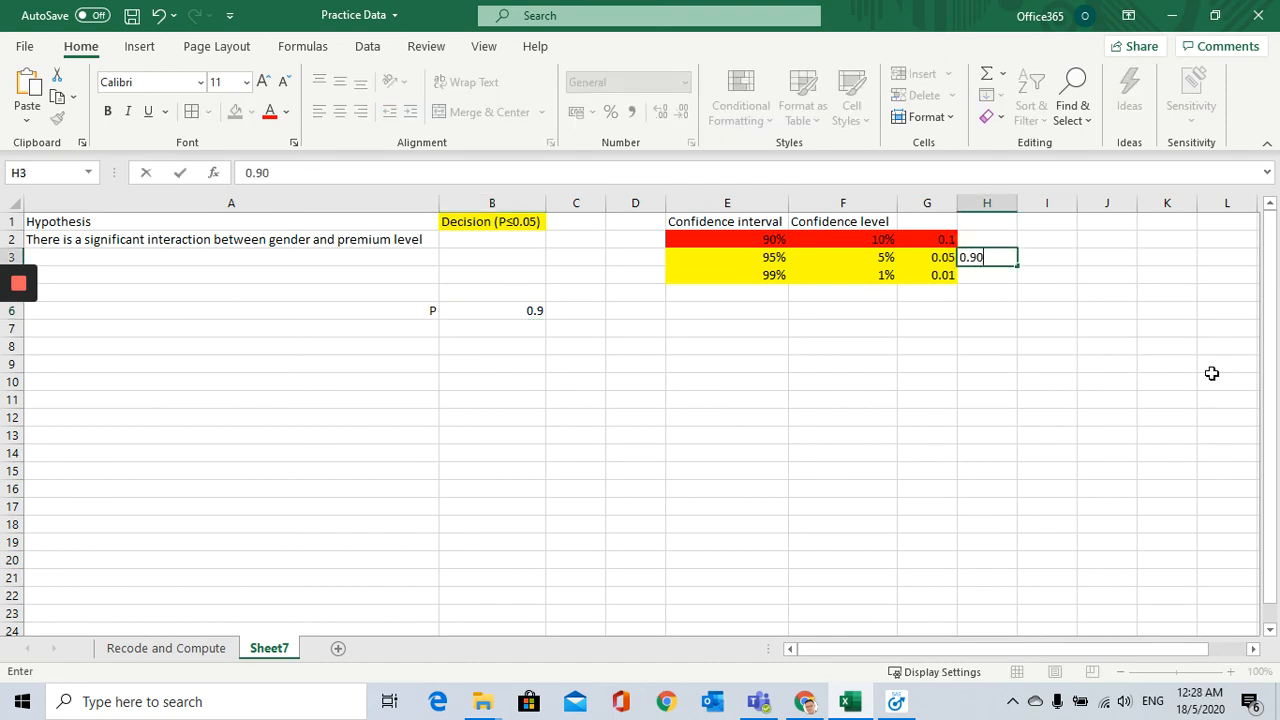
drag(1212, 373, 1157, 335)
click(1037, 263)
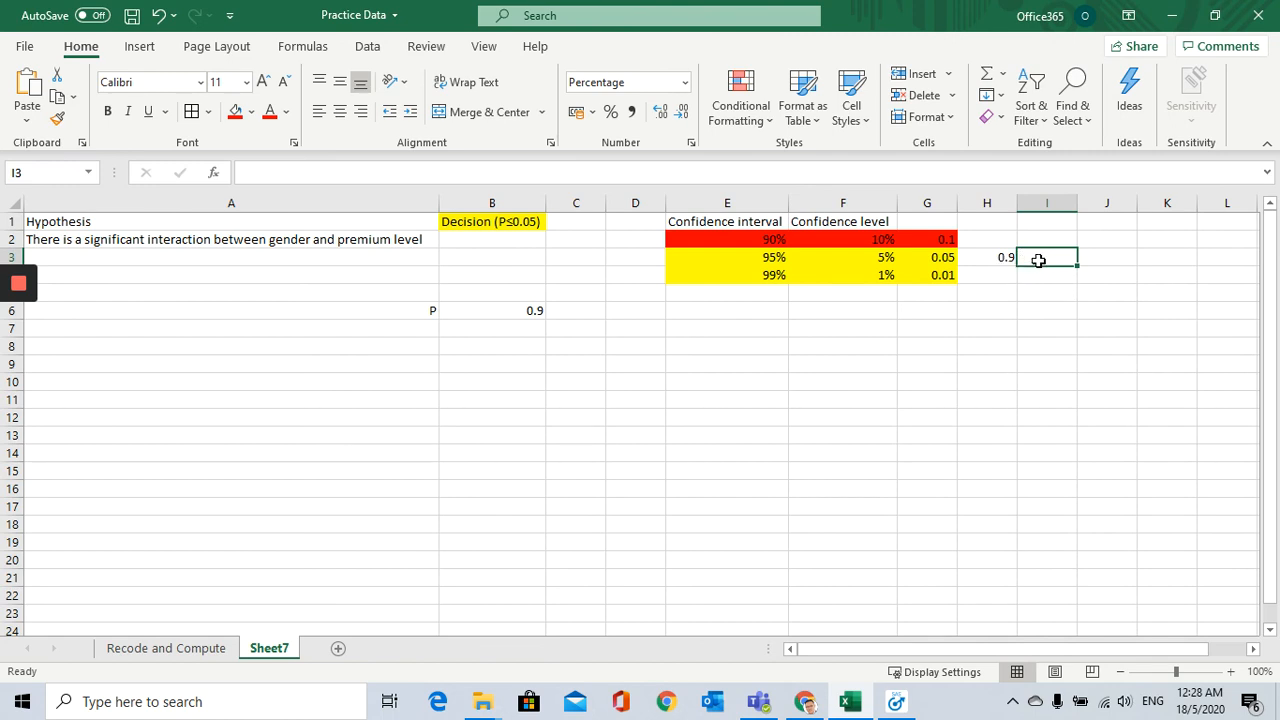
text(1%)
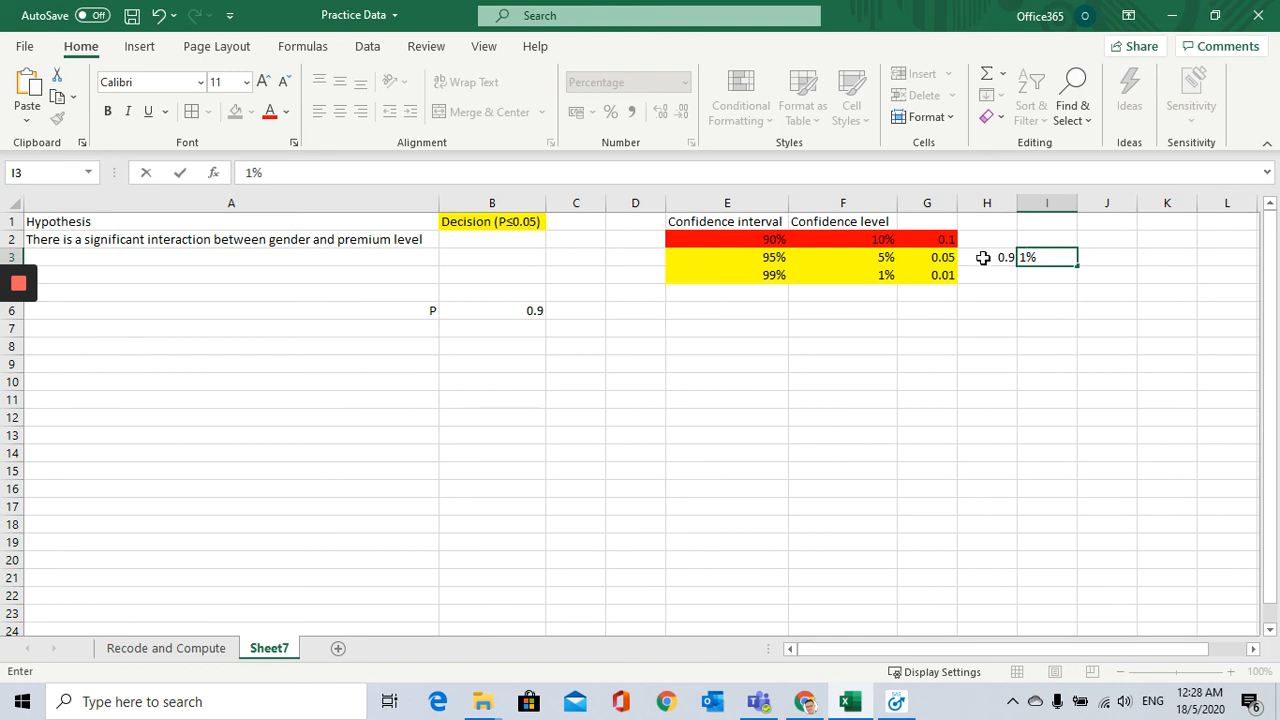
text(-)
click(998, 255)
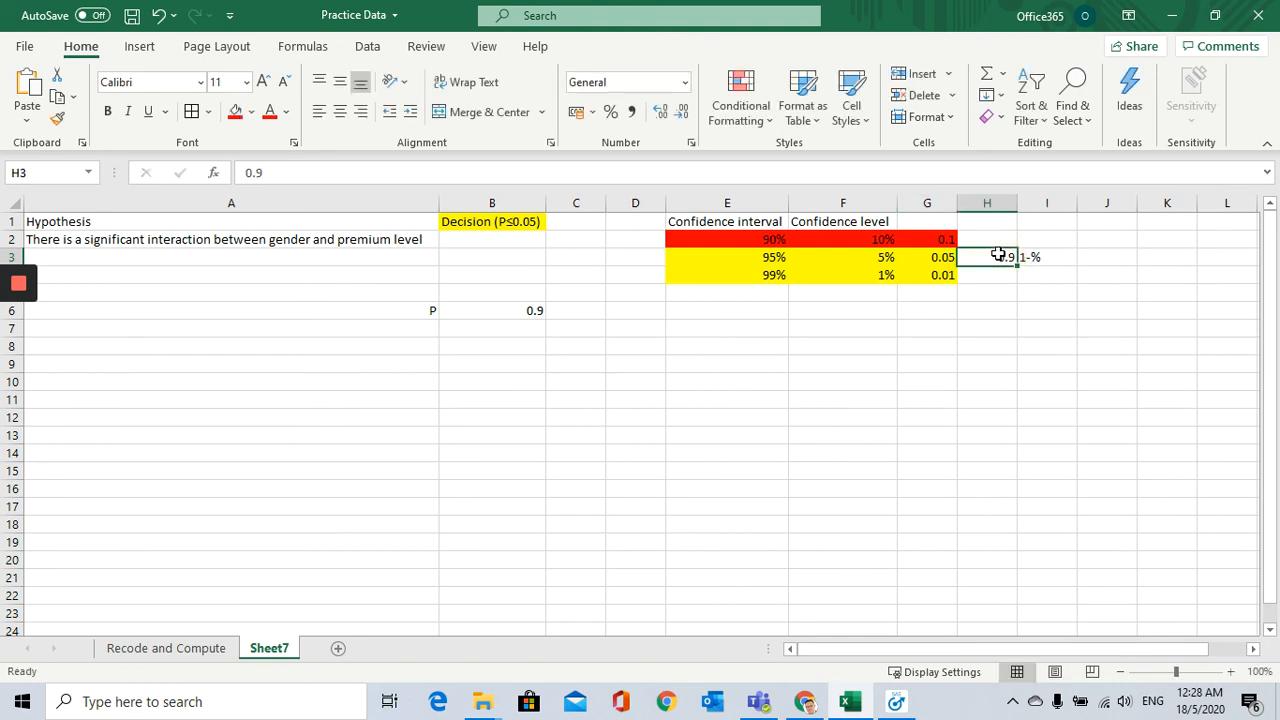
click(1062, 256)
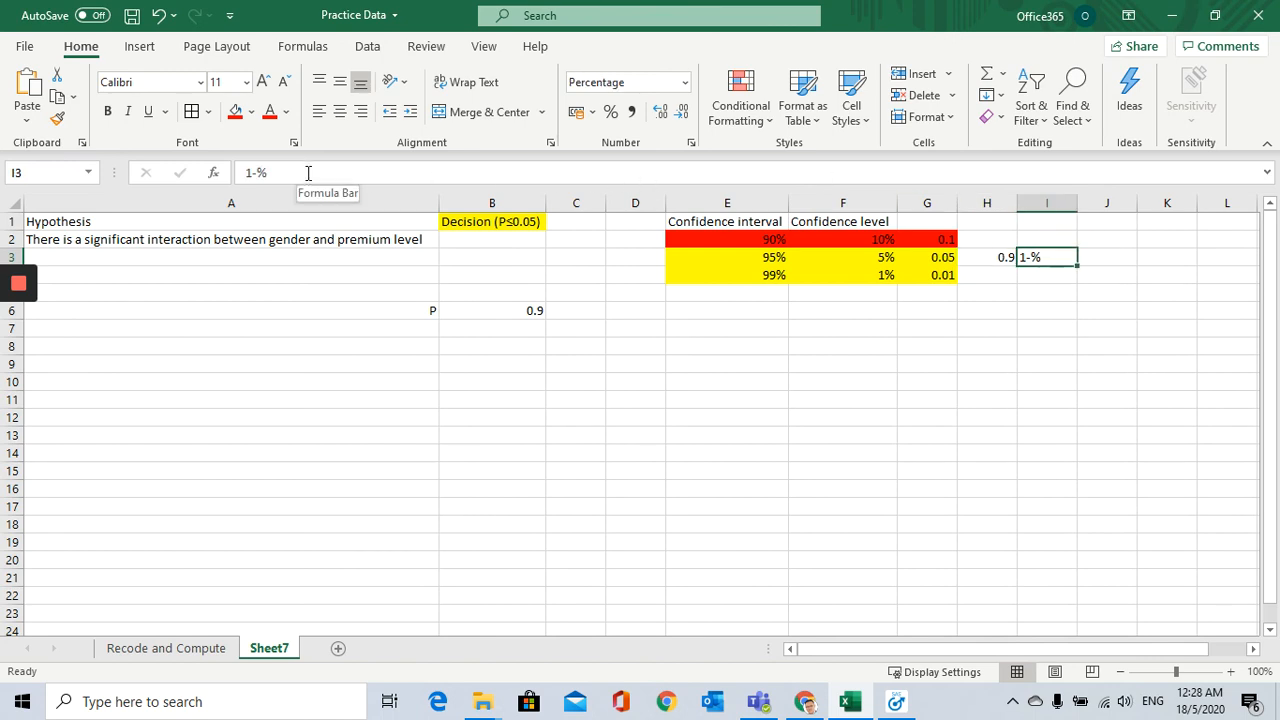
drag(306, 174, 147, 172)
key(BackSpace)
text(=)
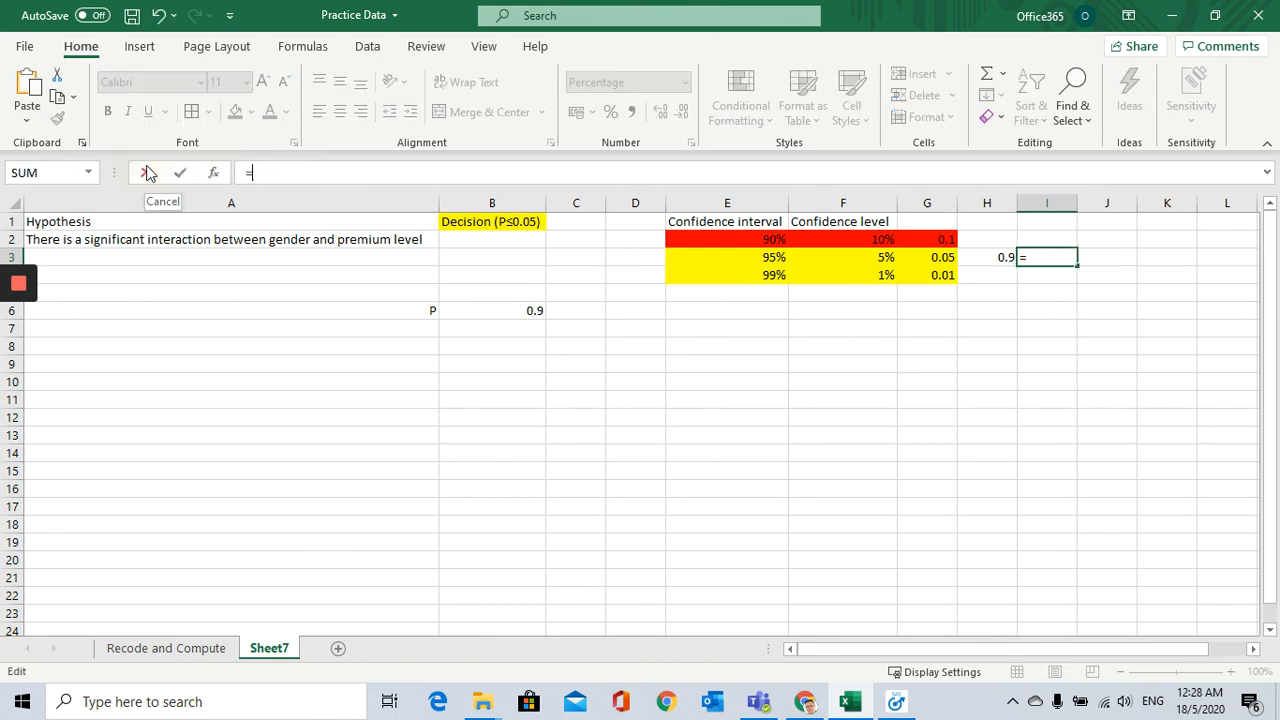
text(1)
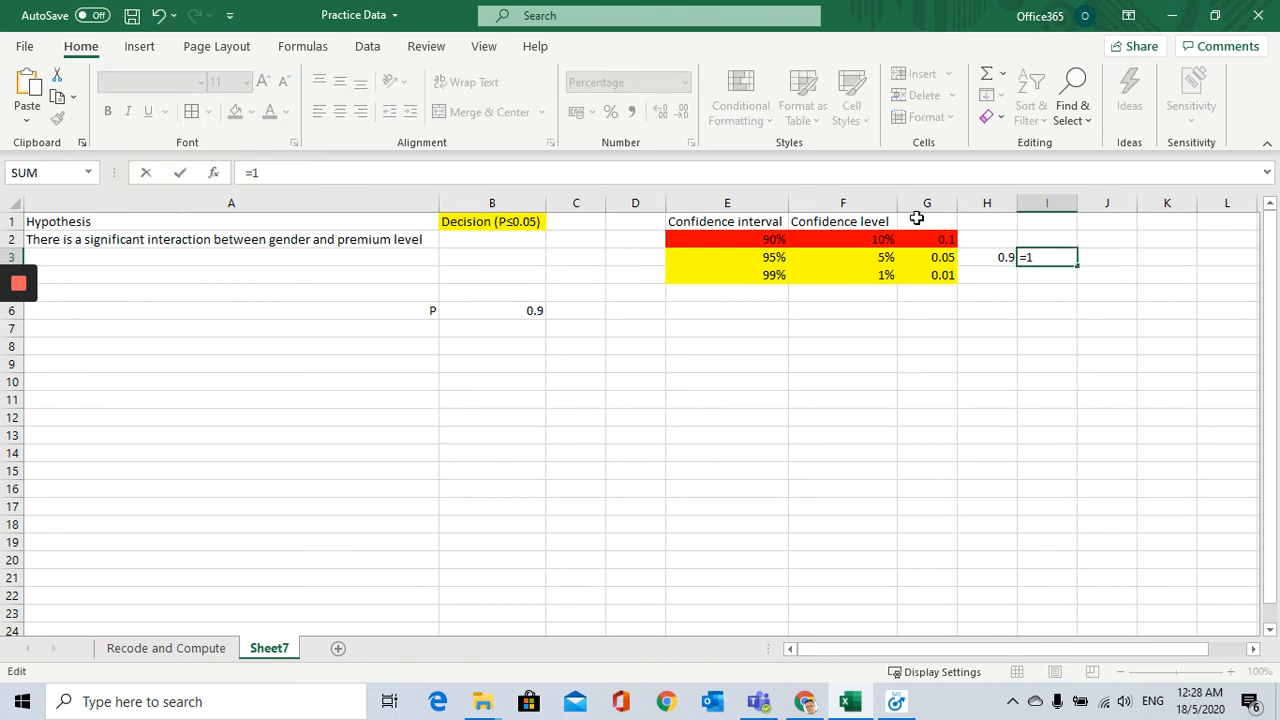
click(998, 257)
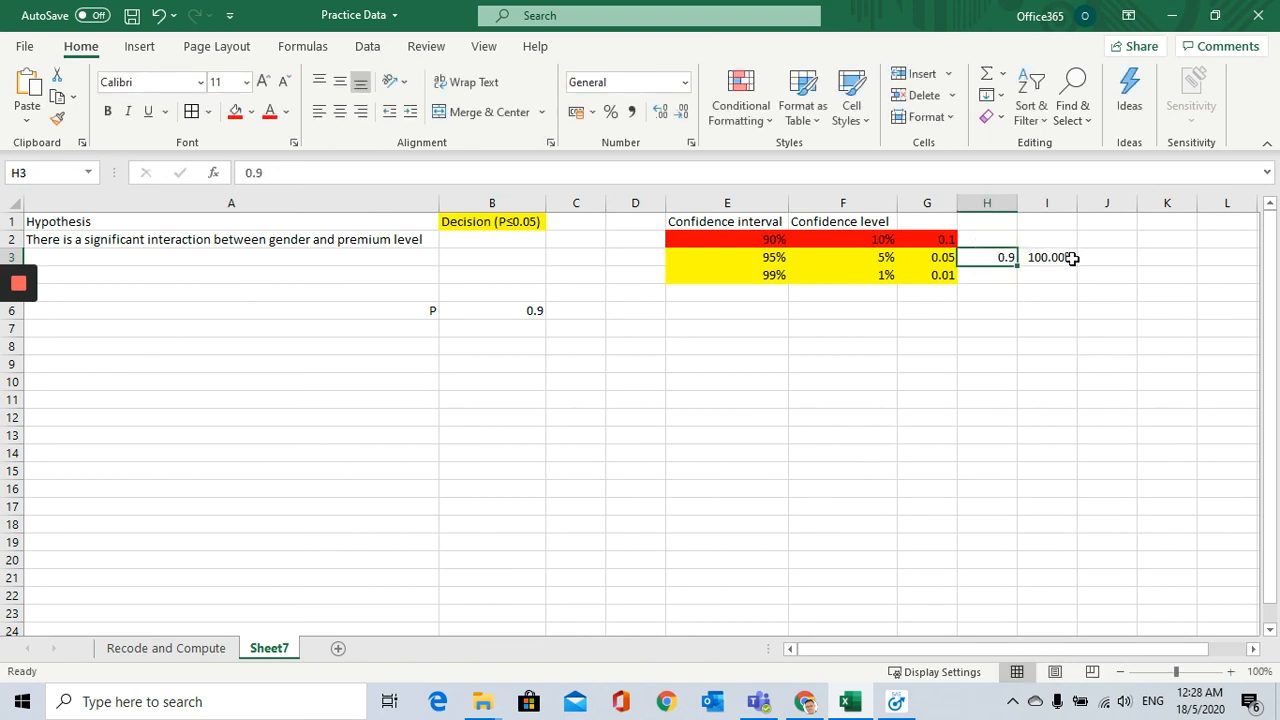
Step: Calculate one minus the P value in I3 with =1-H3 and format it as a percentage without decimals
click(1071, 257)
text(=1)
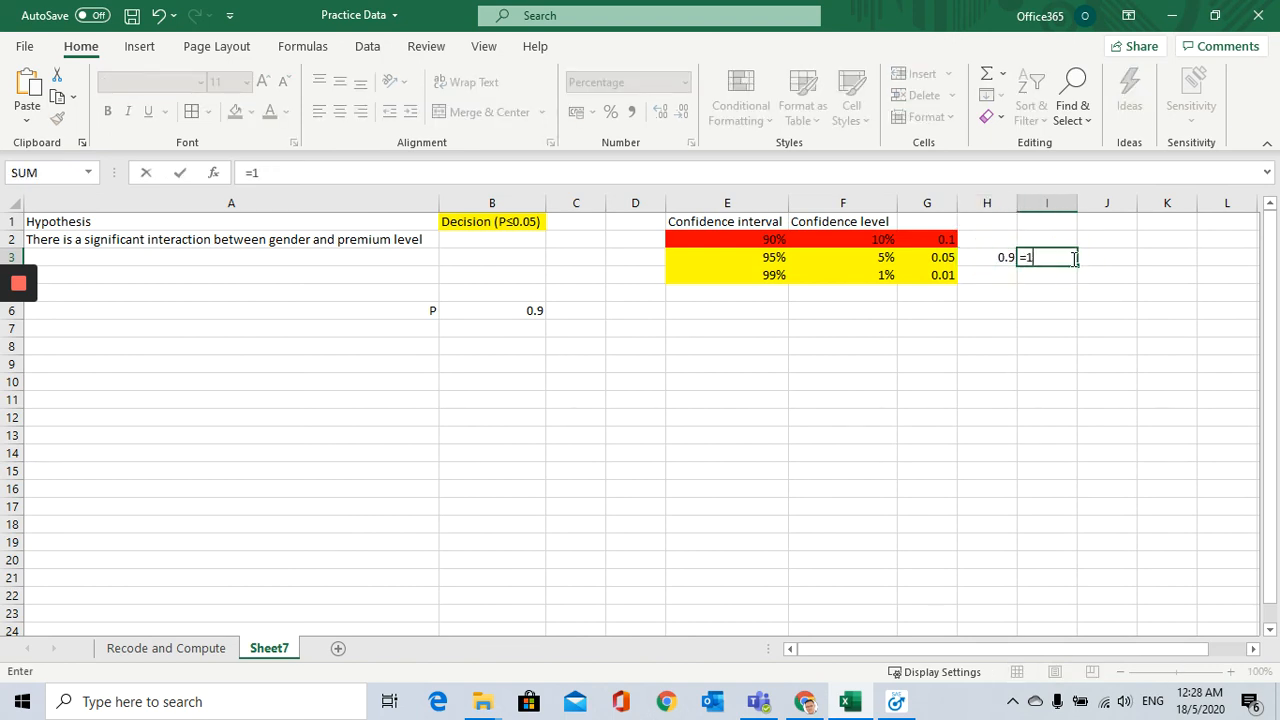
text(-)
click(997, 262)
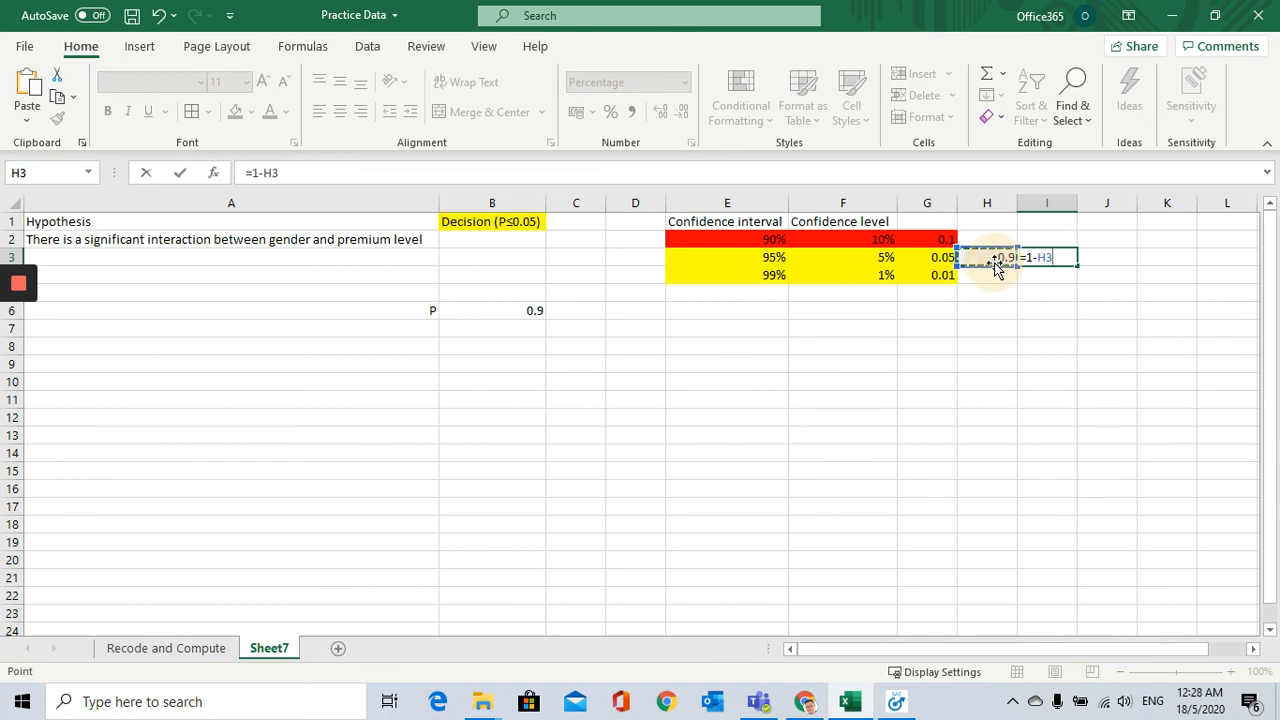
key(Return)
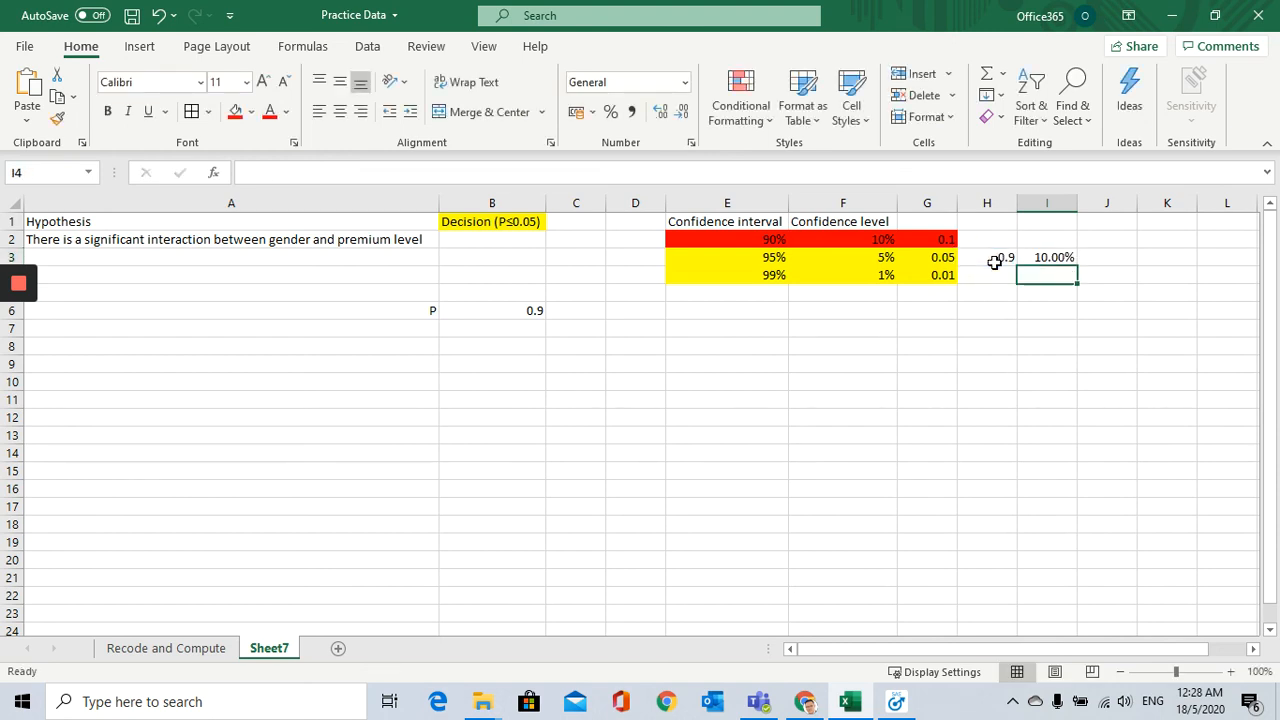
click(1051, 257)
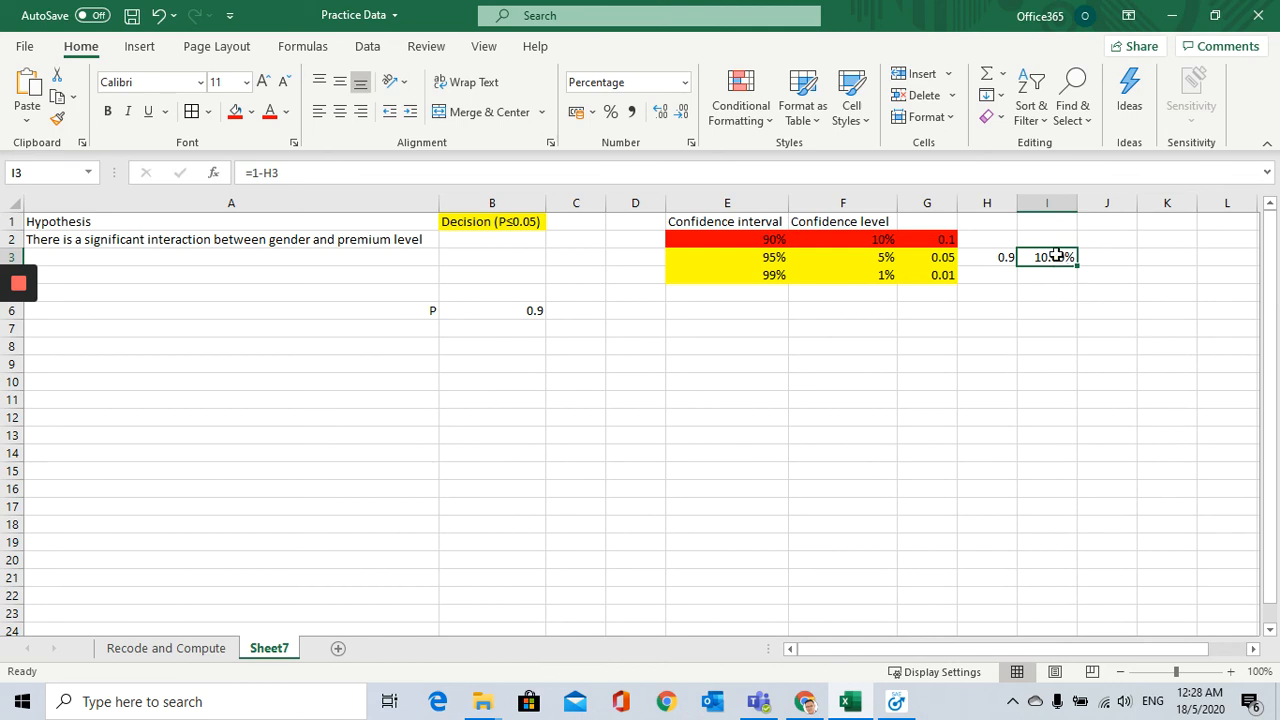
click(610, 111)
click(1056, 292)
Step: Compare the P value and its percentage in I3 with the 95% confidence row and the gender and premium level hypothesis
click(1057, 258)
click(1002, 260)
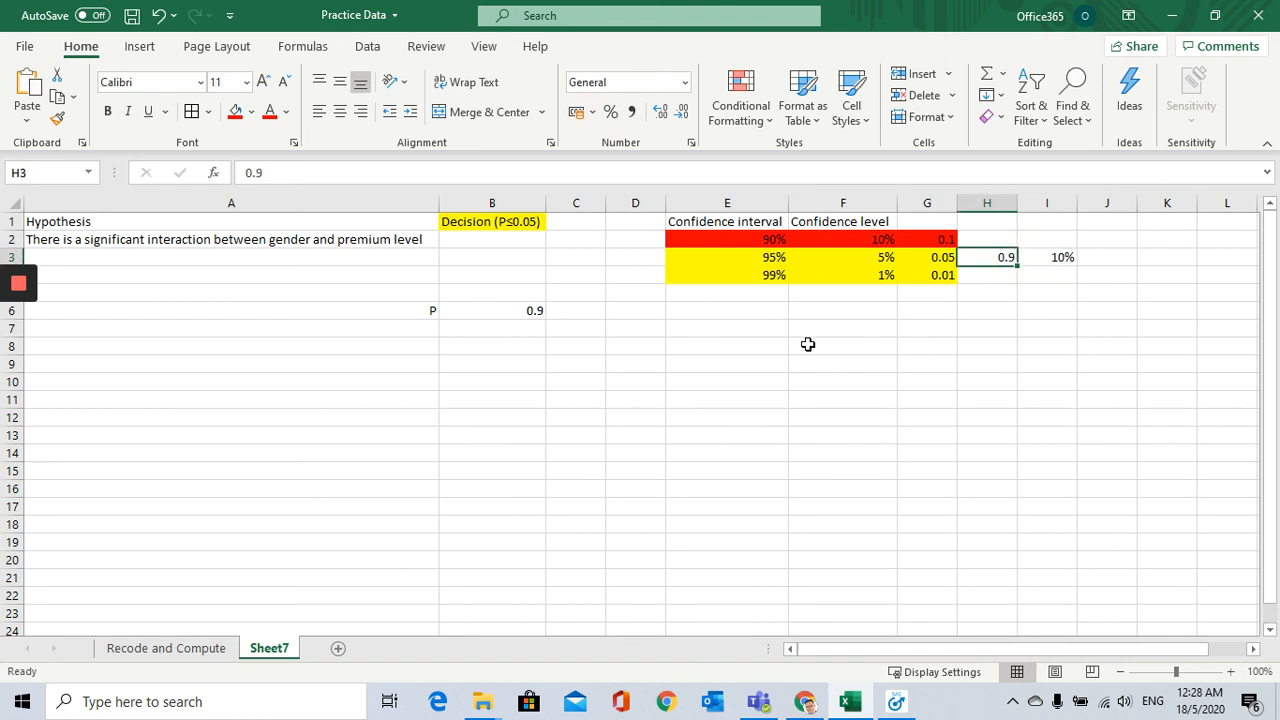
click(506, 310)
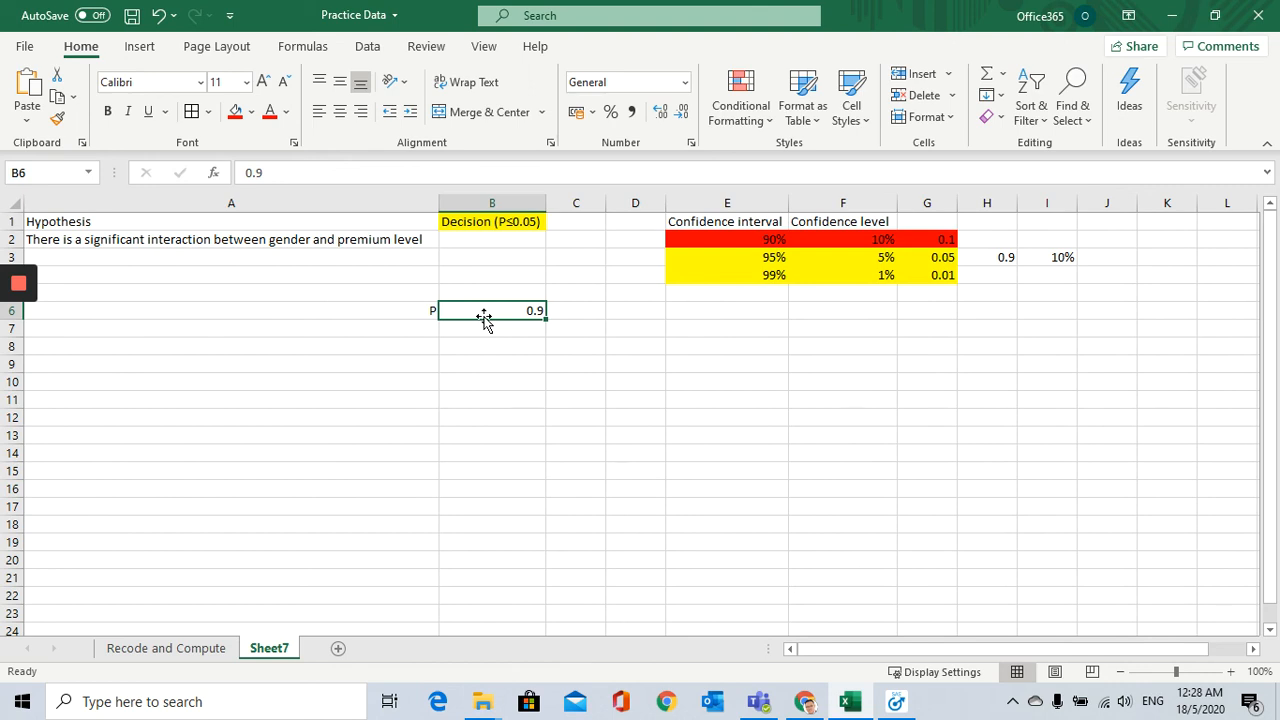
click(1056, 262)
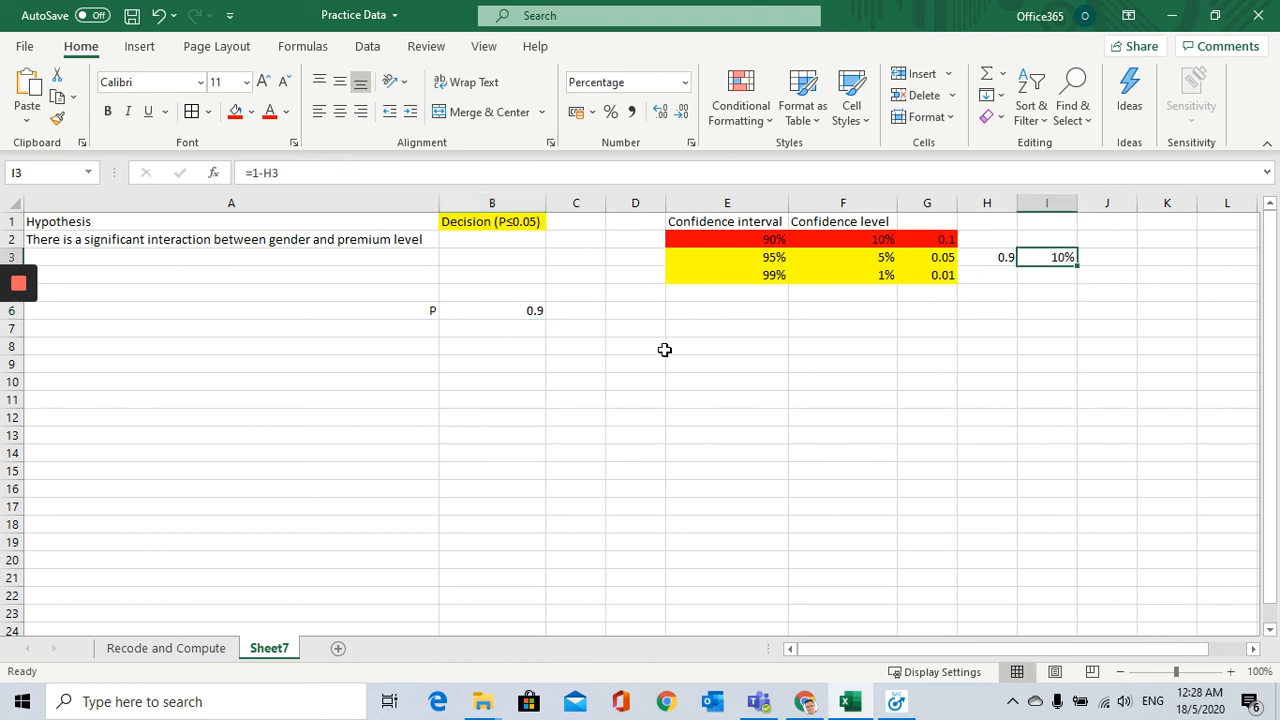
drag(700, 258, 1051, 256)
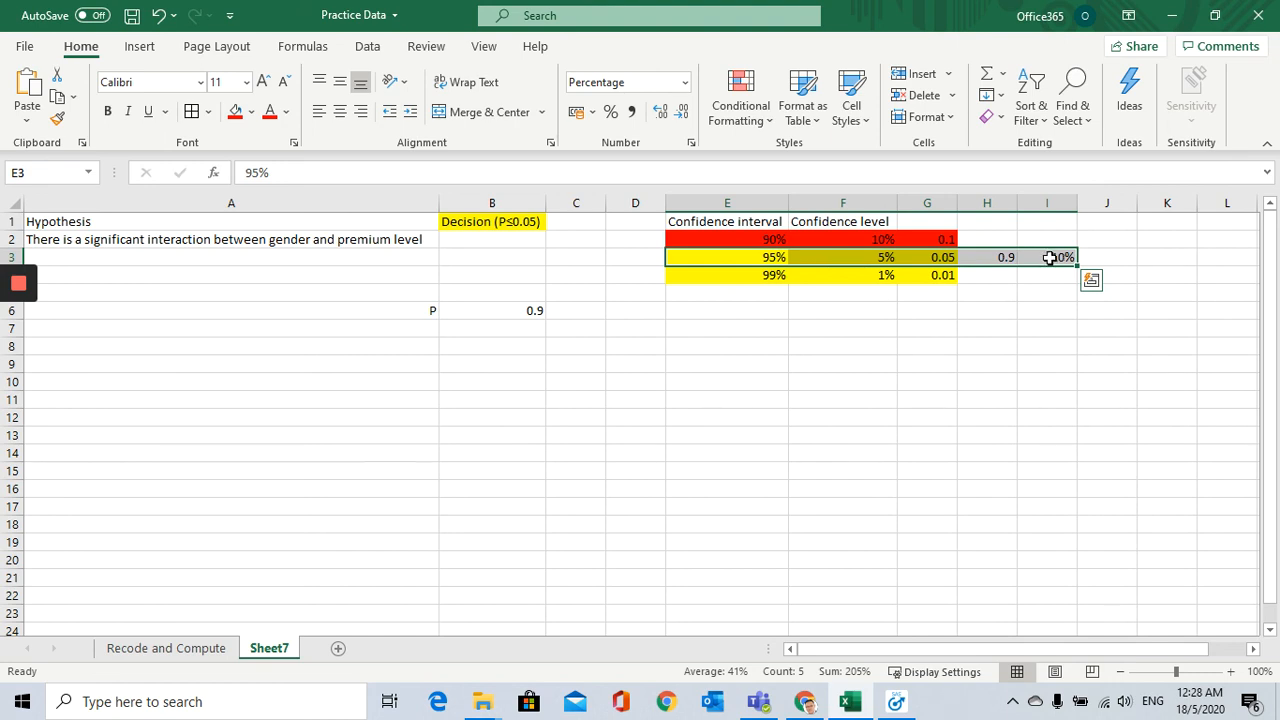
click(293, 243)
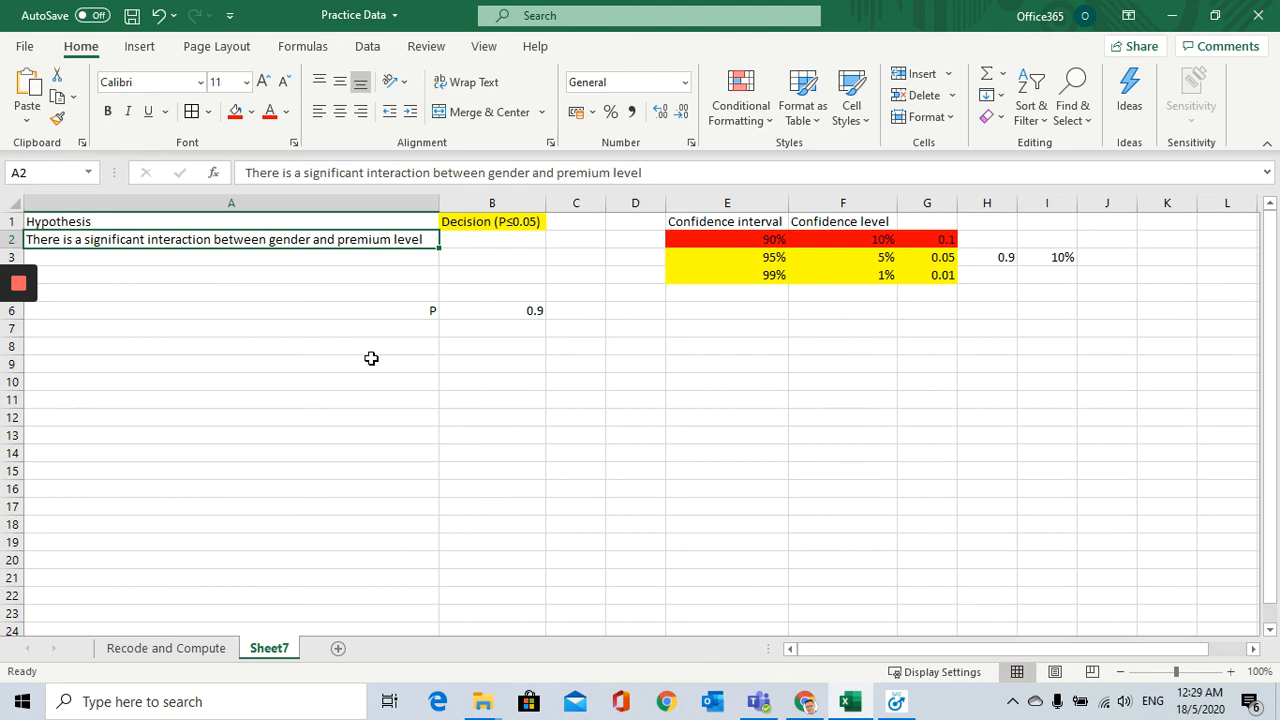
click(757, 242)
click(751, 256)
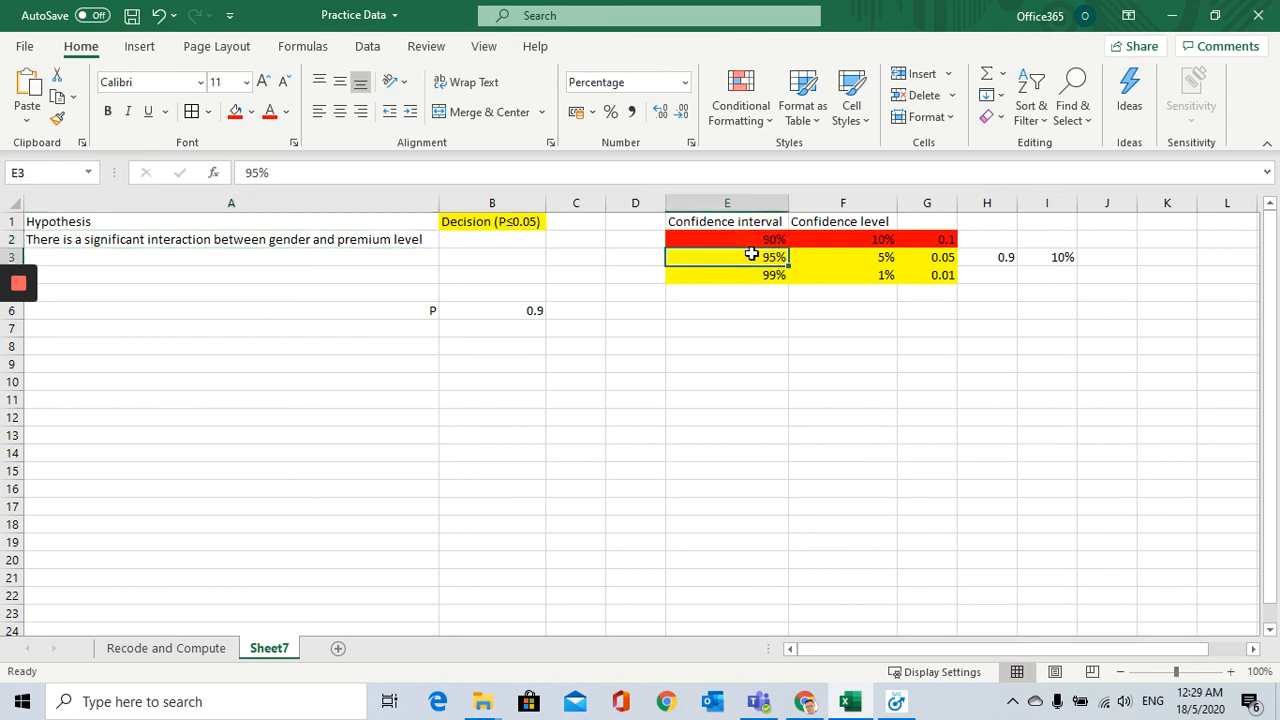
Step: Record the decision for the gender and premium level hypothesis as Rejected in B2
click(932, 258)
click(514, 240)
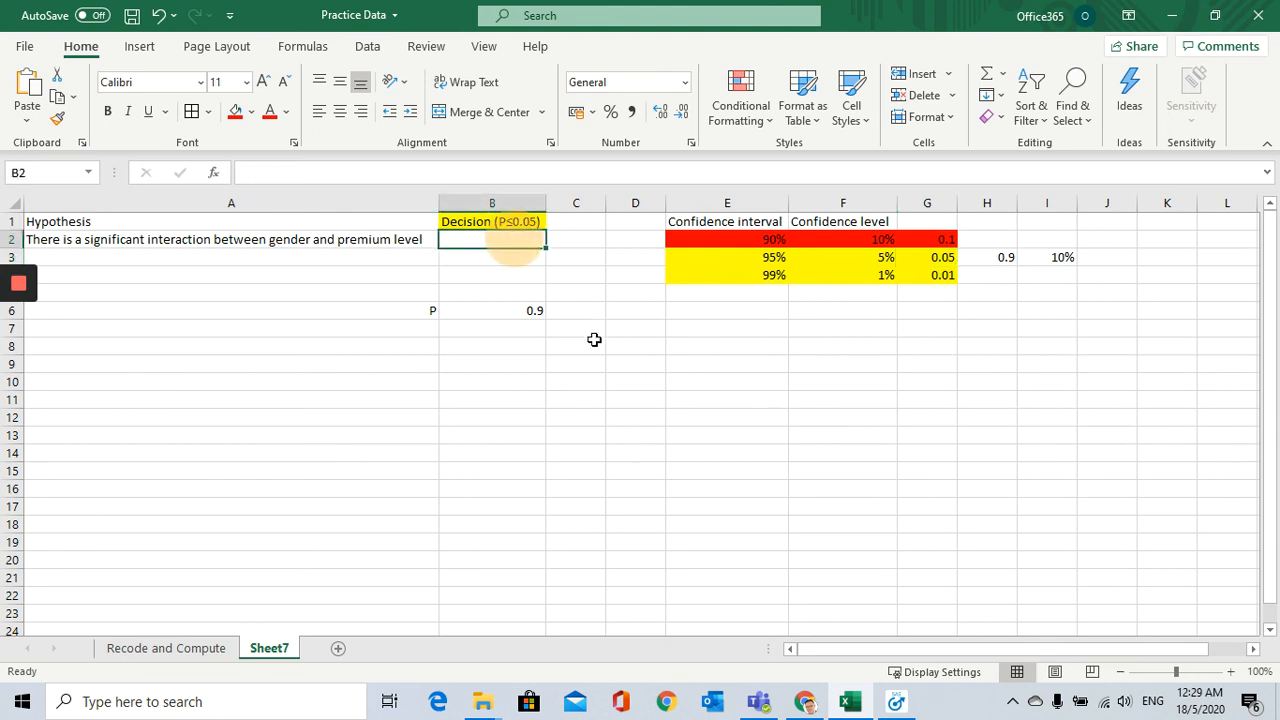
text(Rejected)
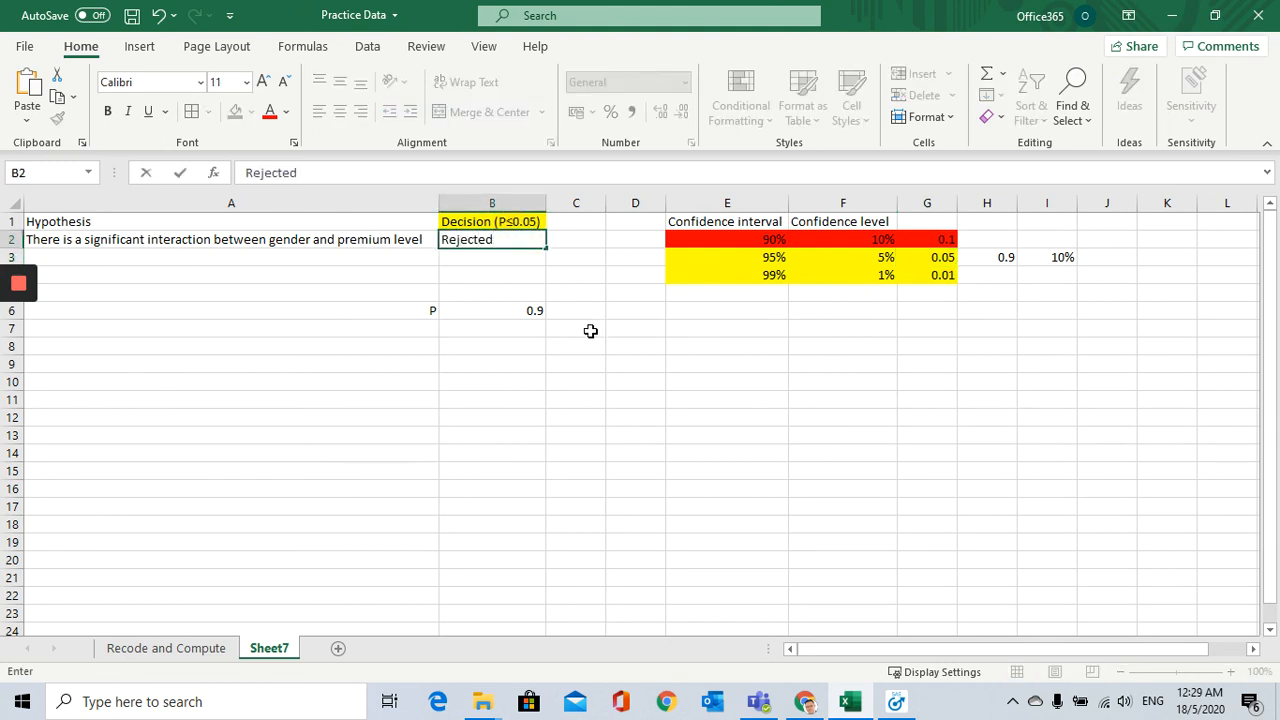
click(590, 331)
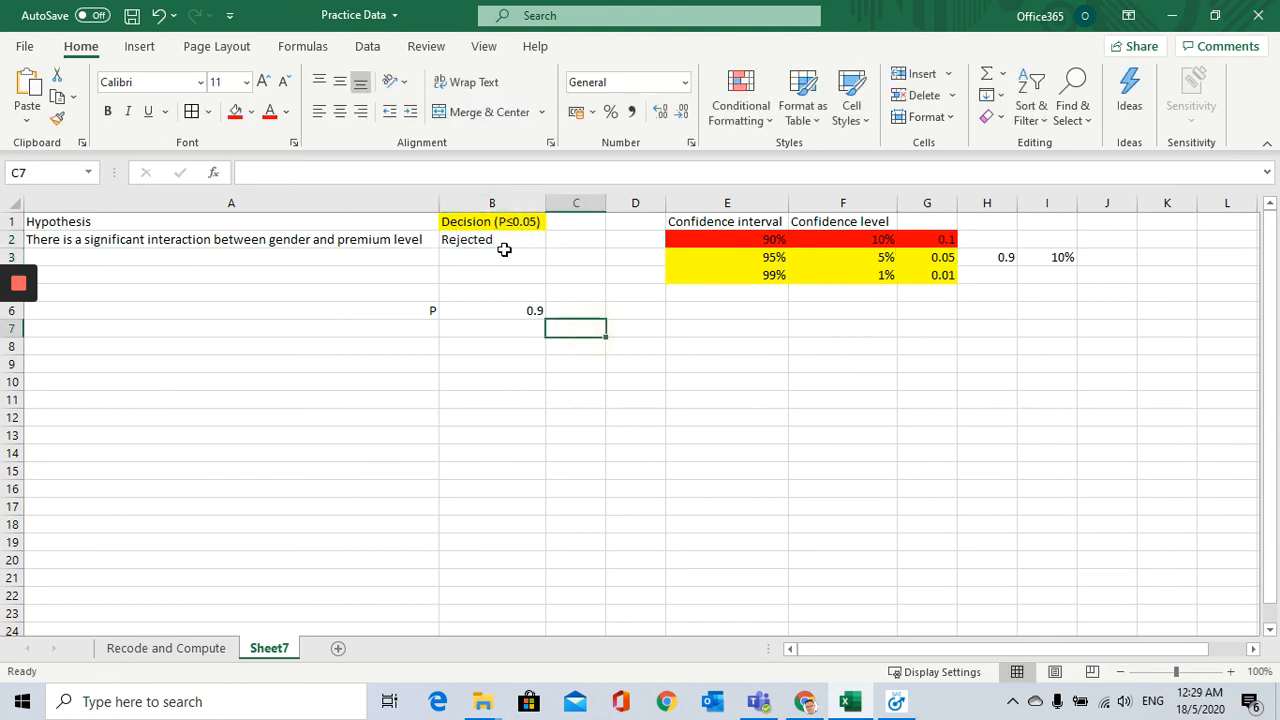
click(505, 251)
click(508, 240)
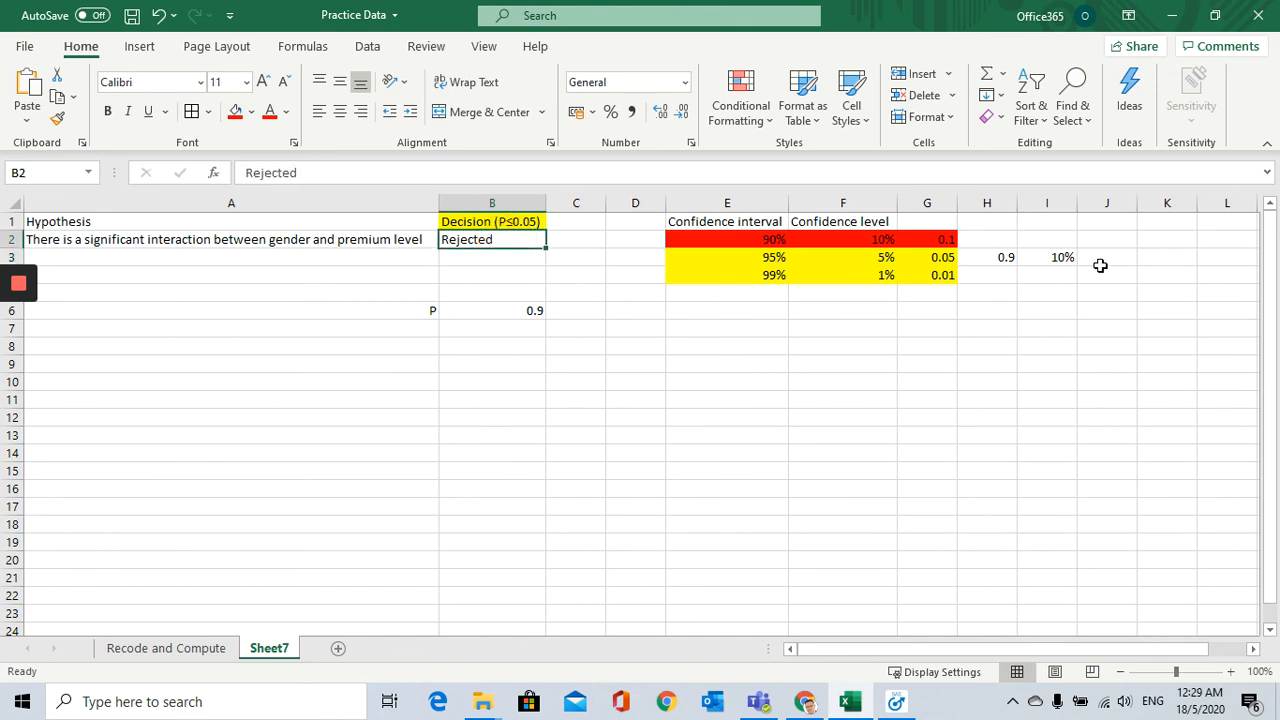
Step: Compare the P value with the 90% confidence row, the hypothesis, the P≤0.05 criterion and the decision
click(1000, 259)
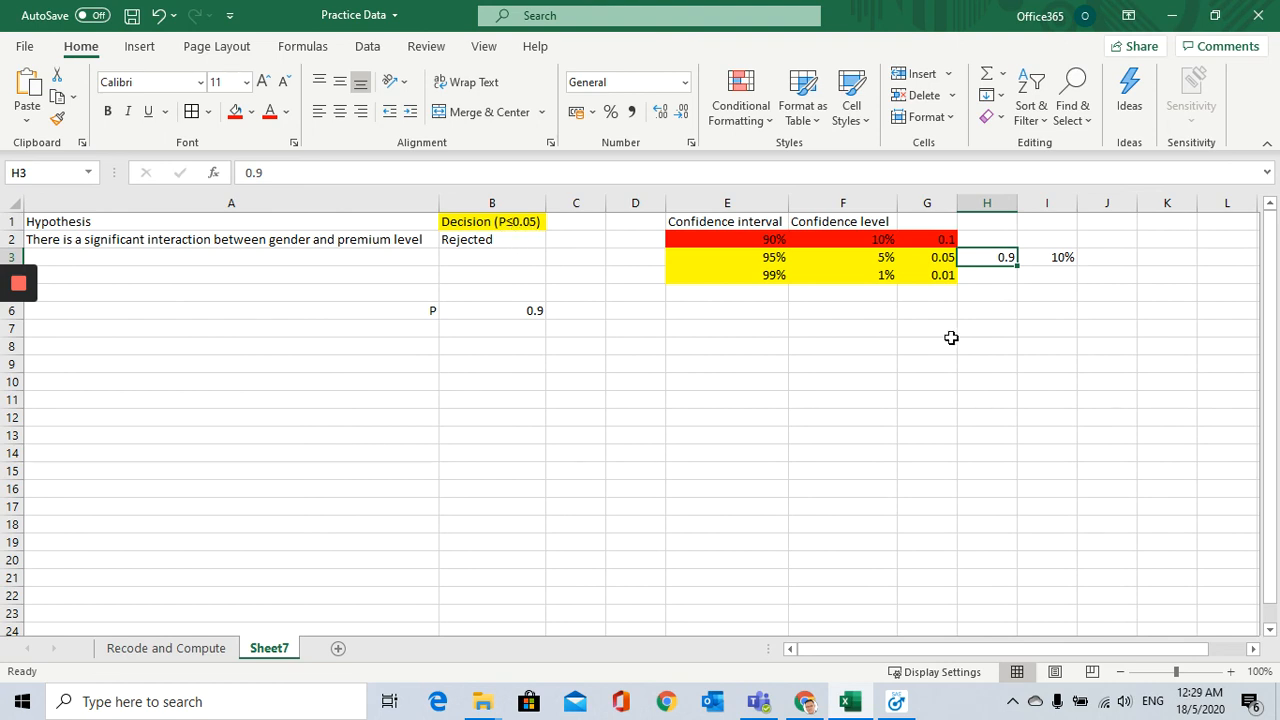
click(921, 238)
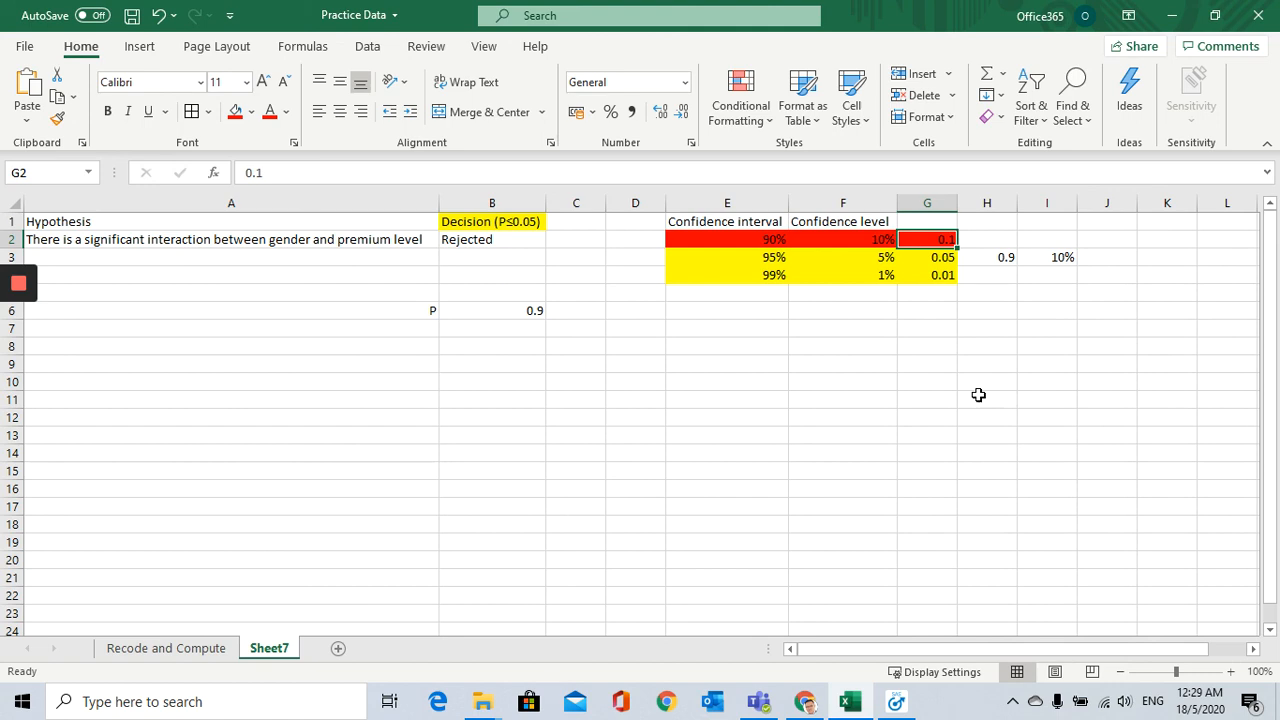
click(528, 242)
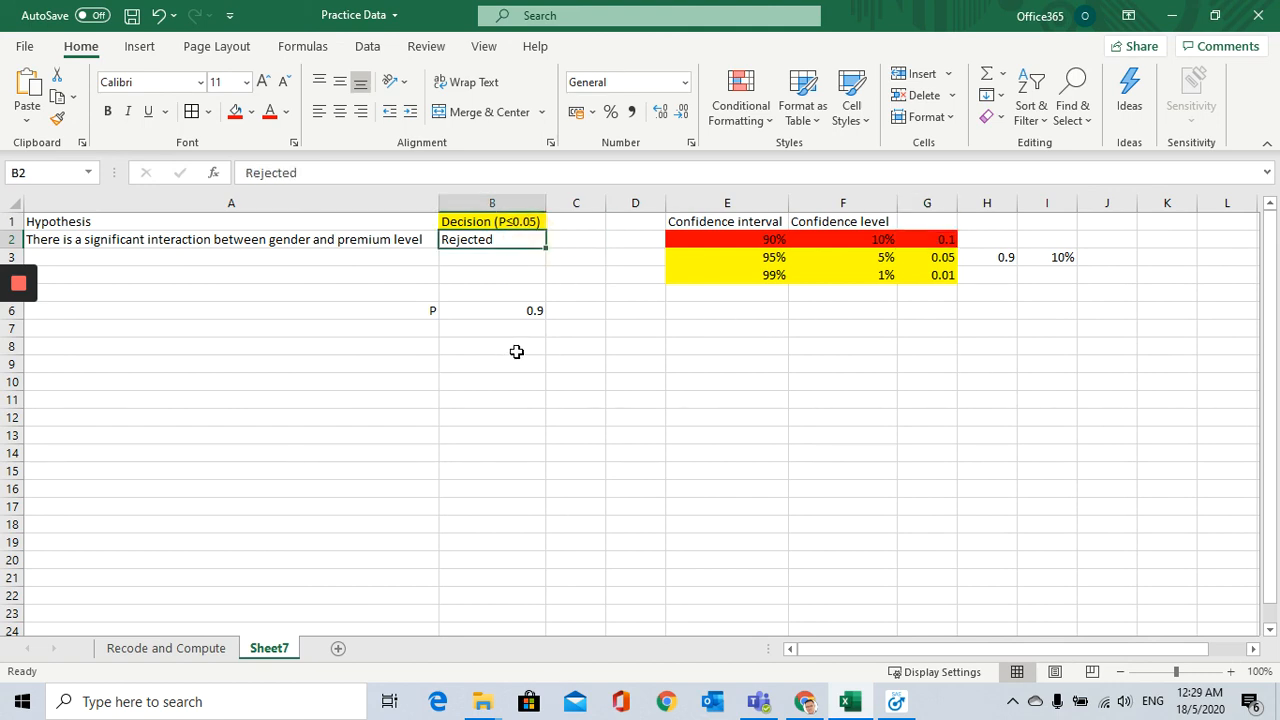
click(113, 238)
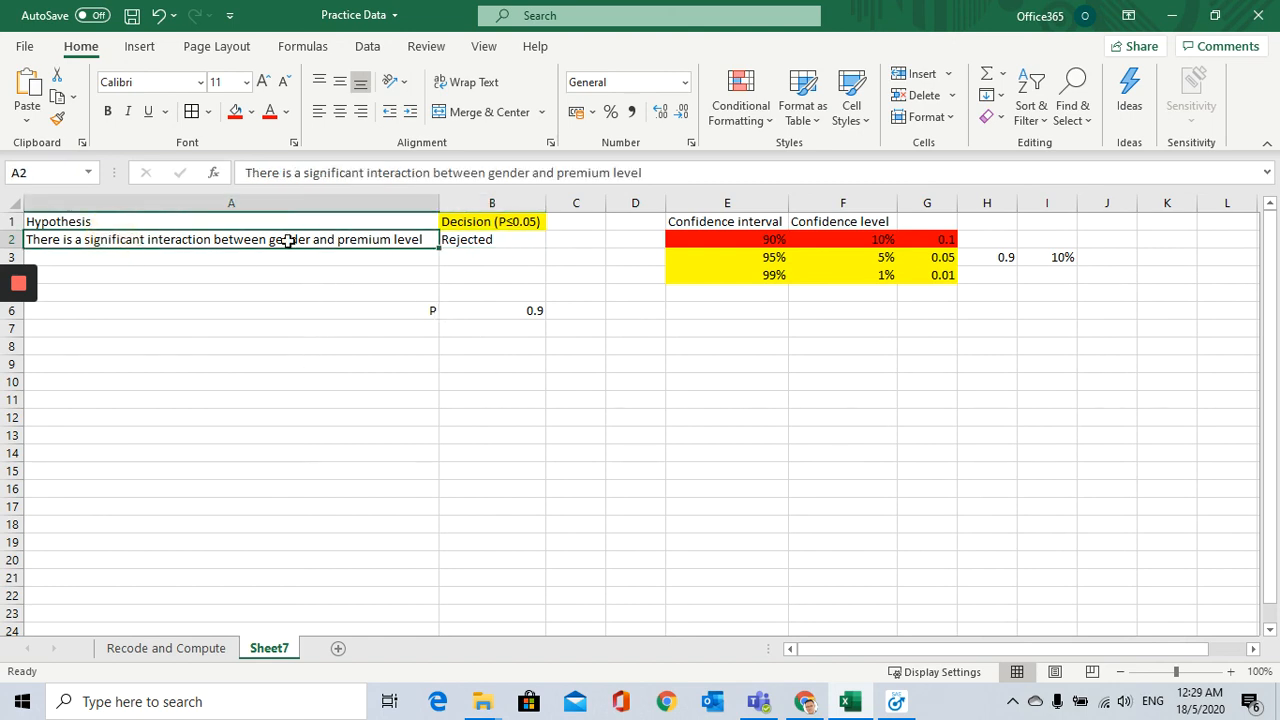
click(472, 247)
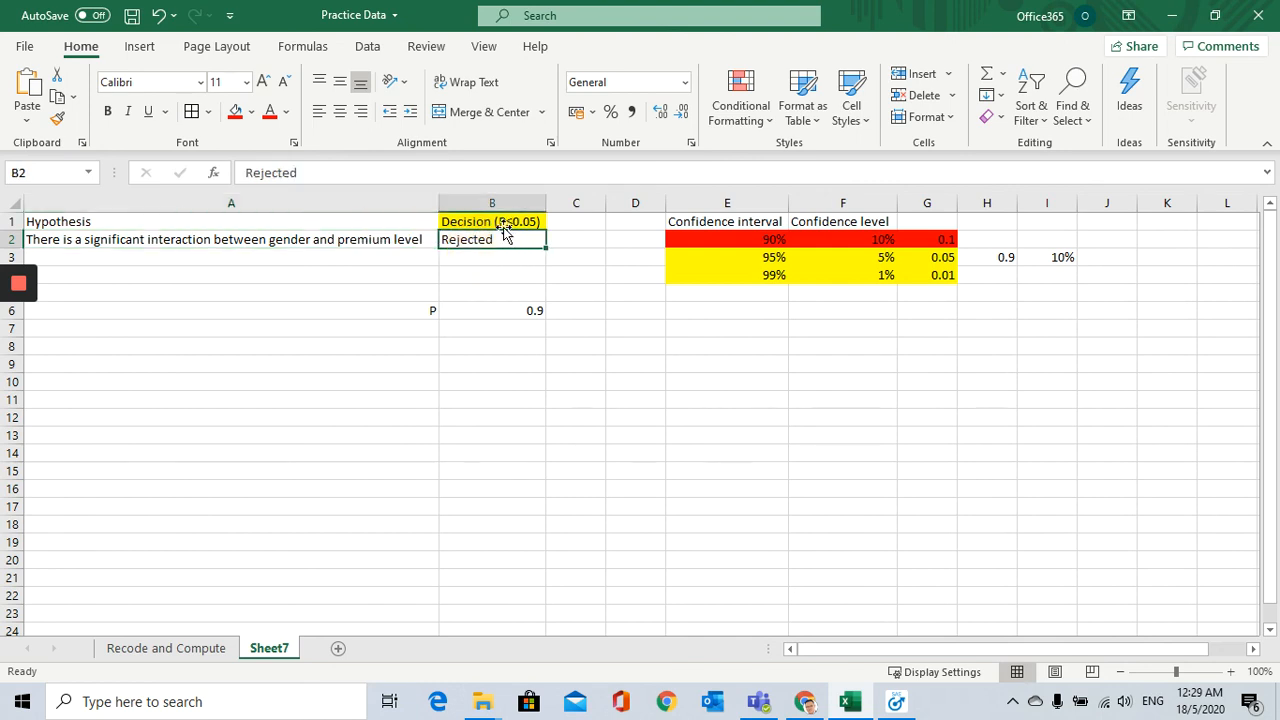
click(396, 240)
click(508, 224)
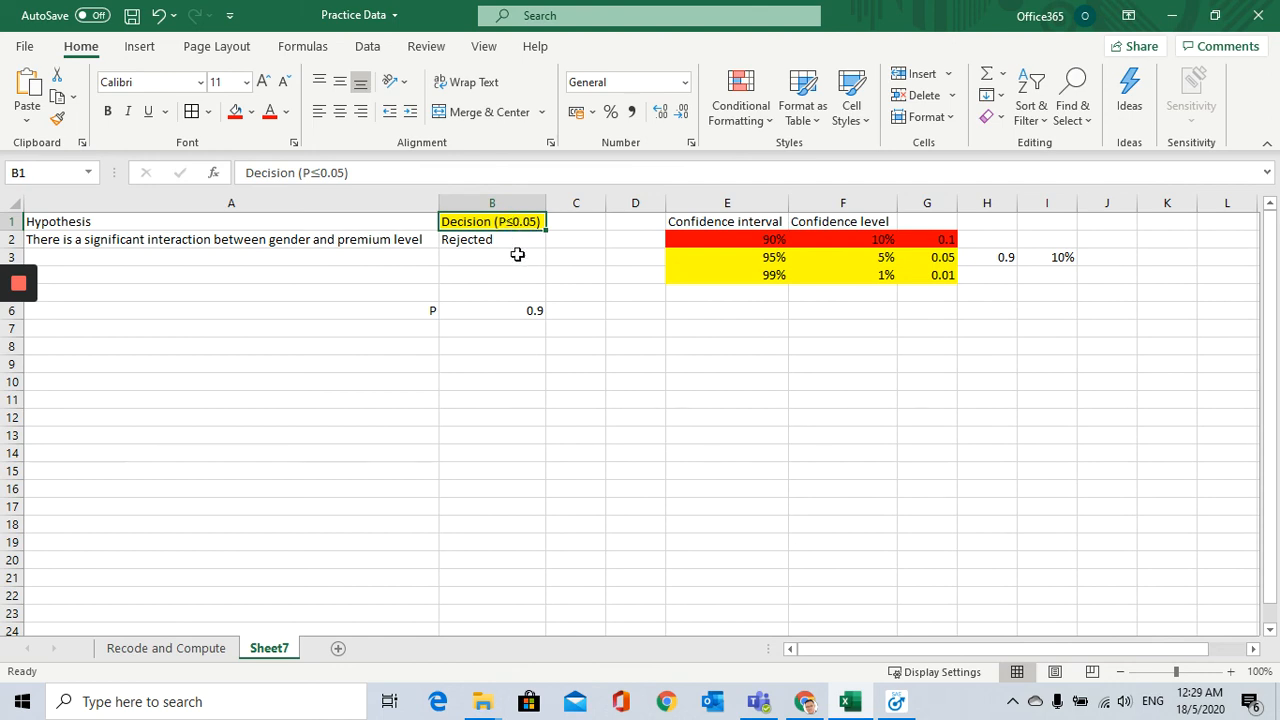
click(521, 311)
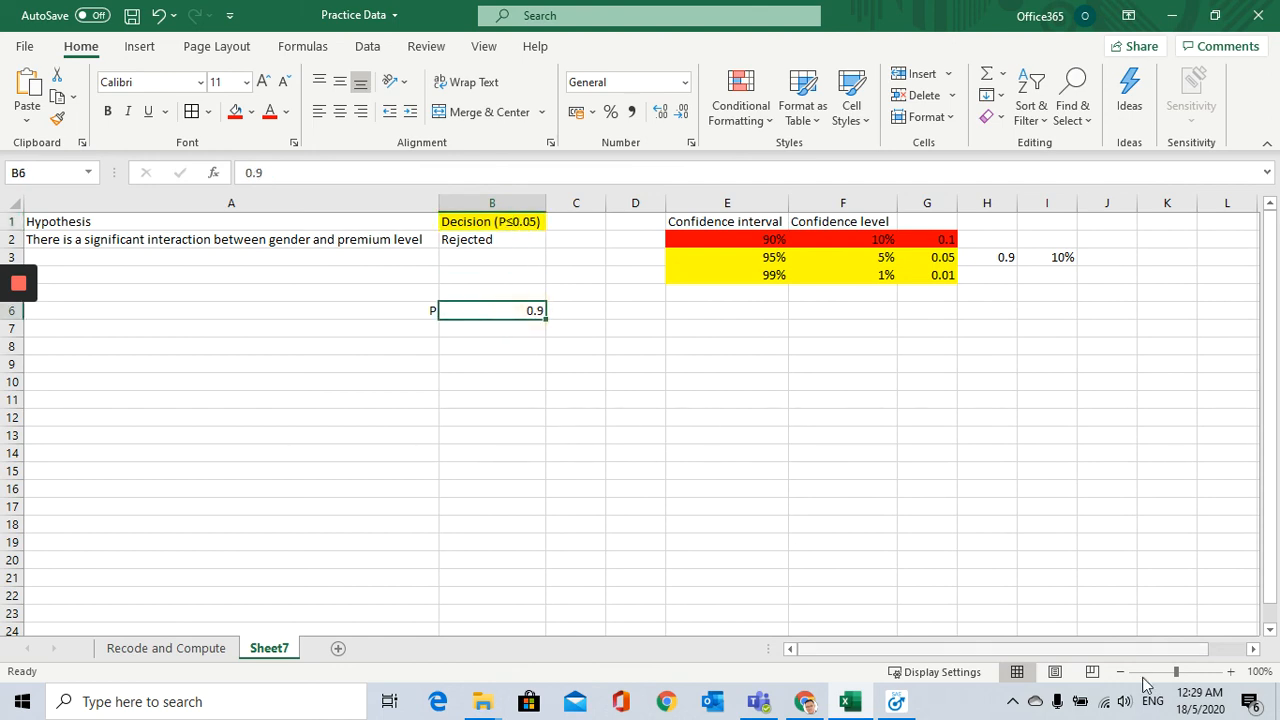
Step: Check the Chi-Square probability in the SAS Enterprise Guide Table Analysis results and return to the Excel workbook
click(896, 702)
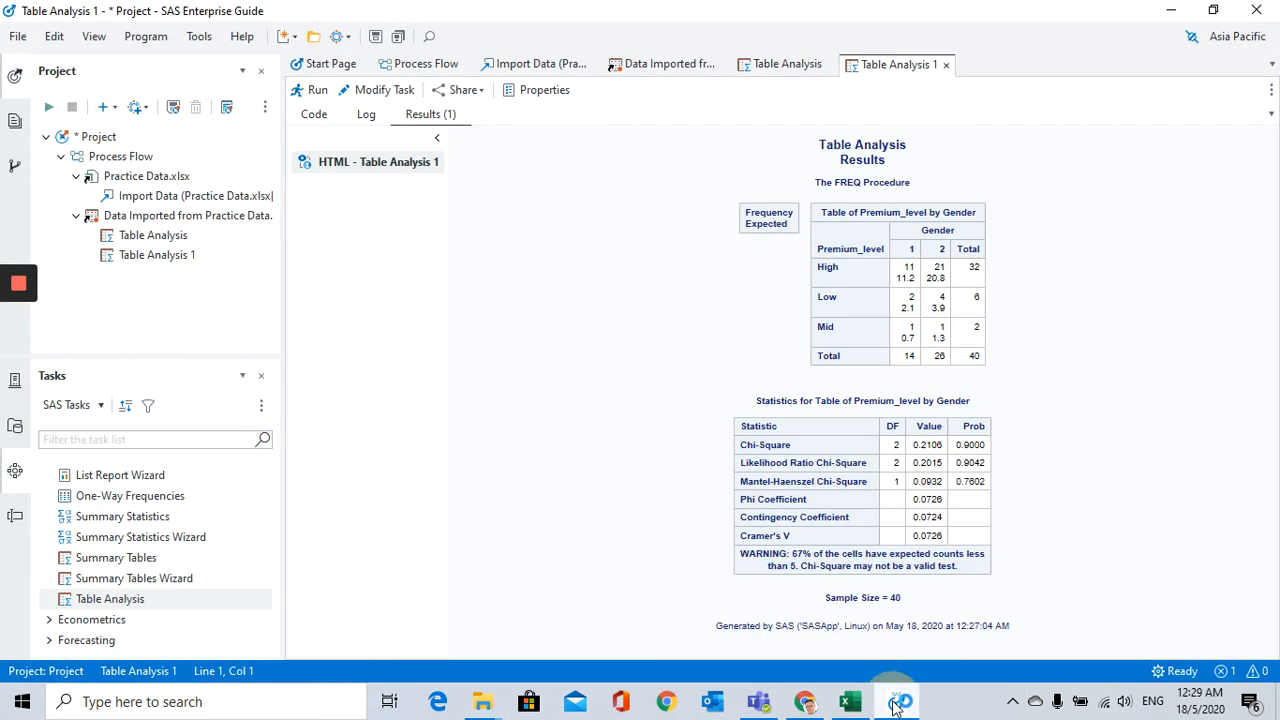
drag(955, 445, 985, 448)
click(1014, 443)
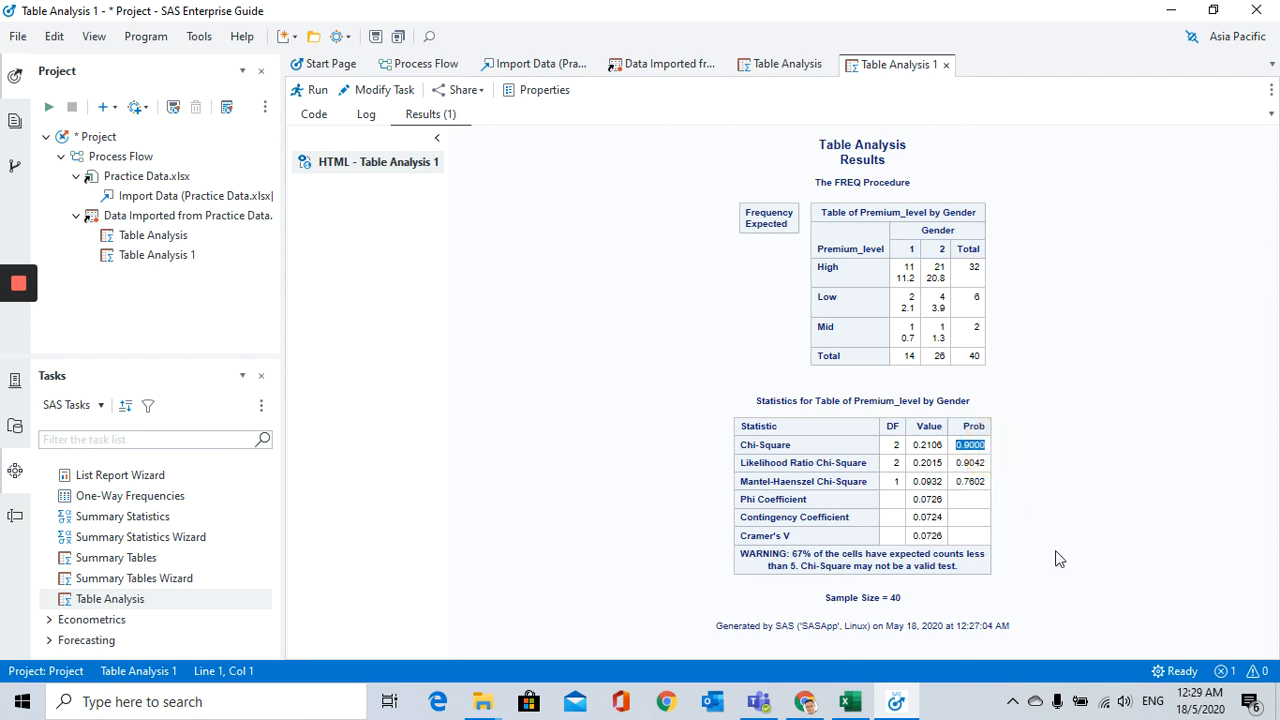
click(850, 701)
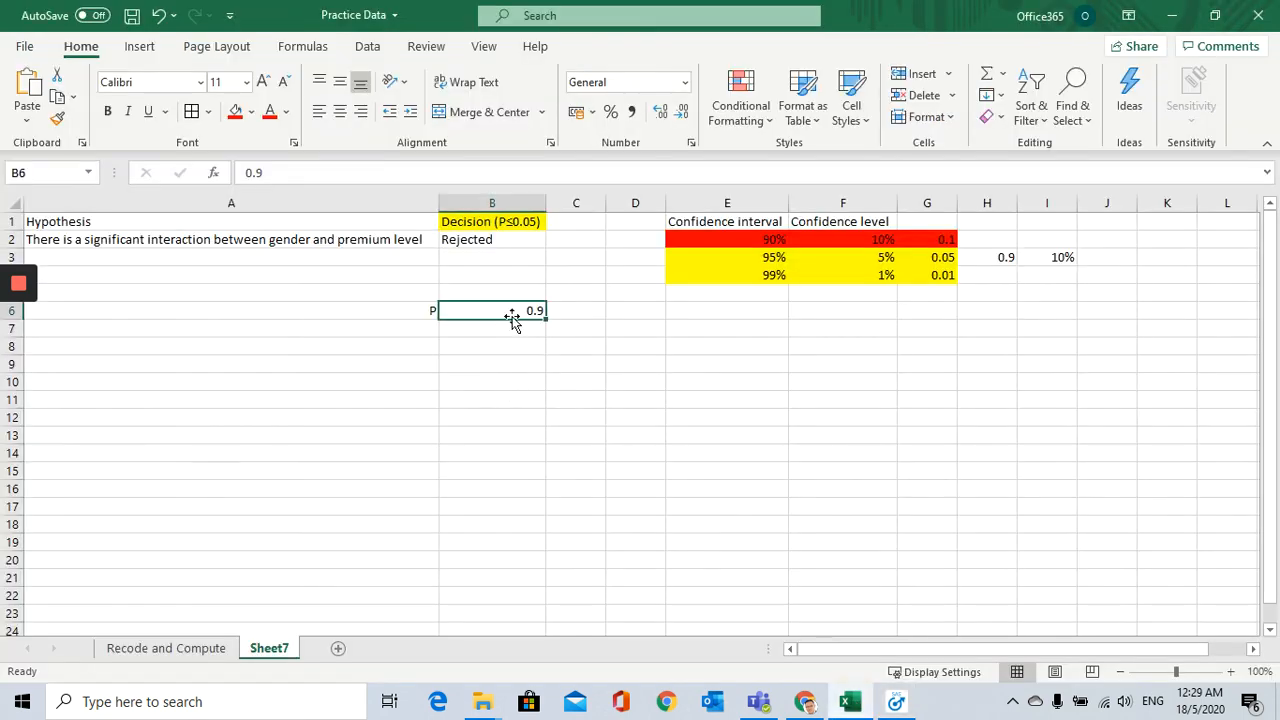
Step: Check the P value in B6 against the P≤0.05 criterion and the decision in B2, and switch back to SAS Enterprise Guide
click(512, 312)
click(528, 222)
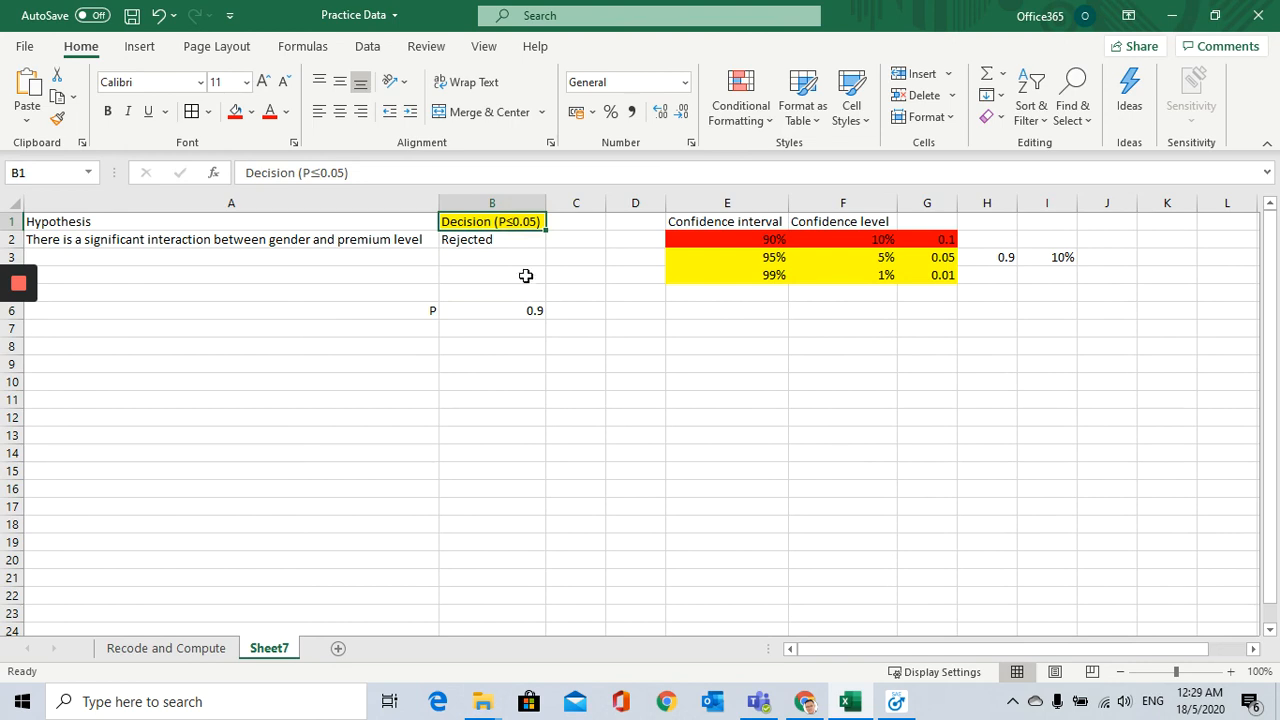
click(489, 240)
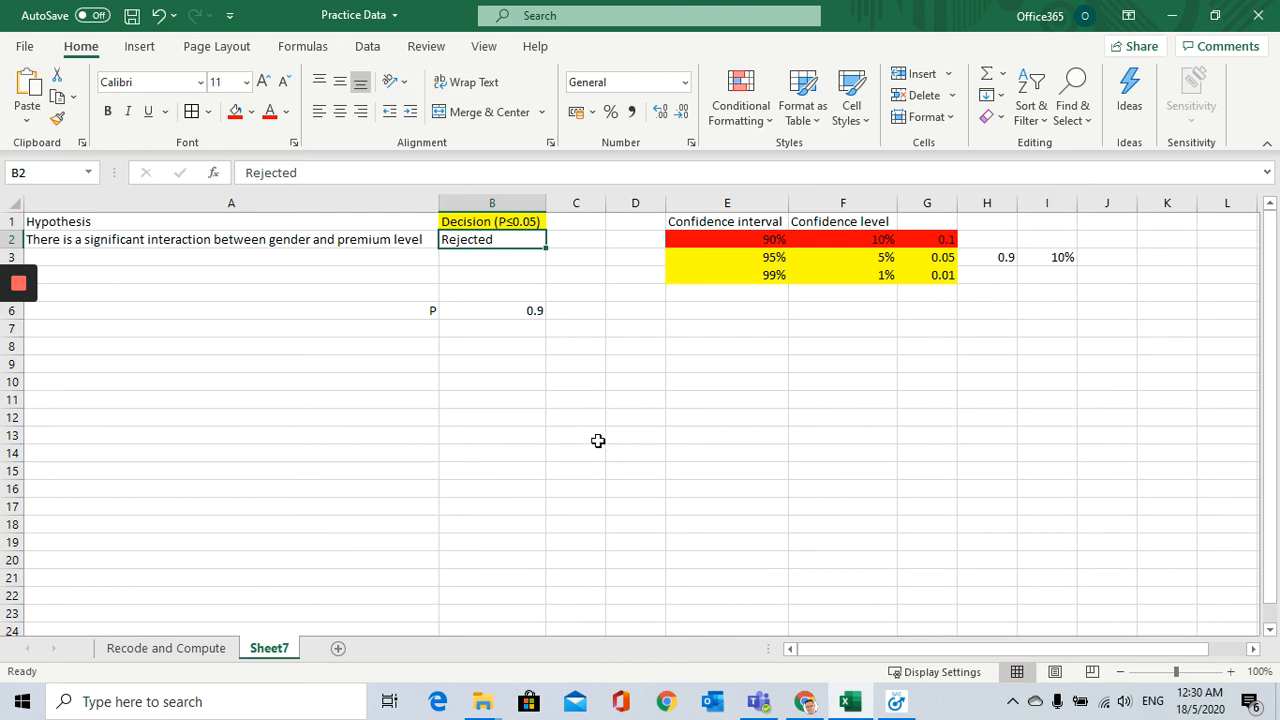
click(896, 701)
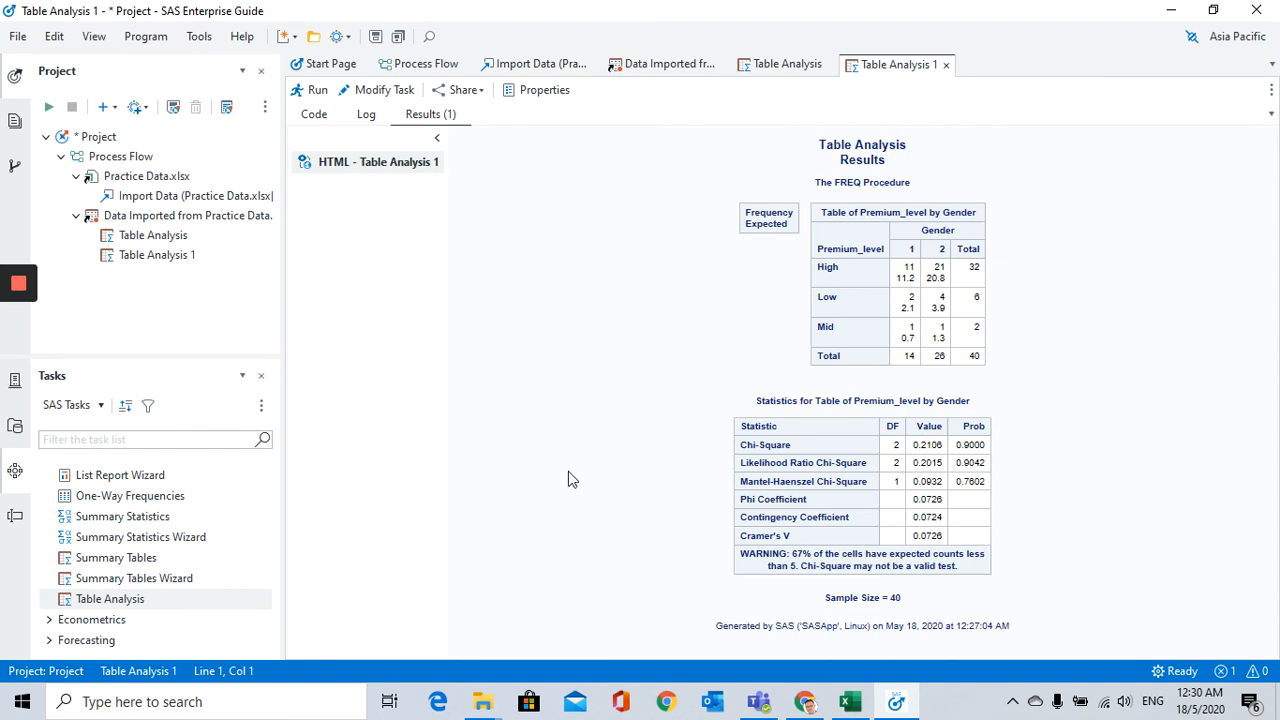